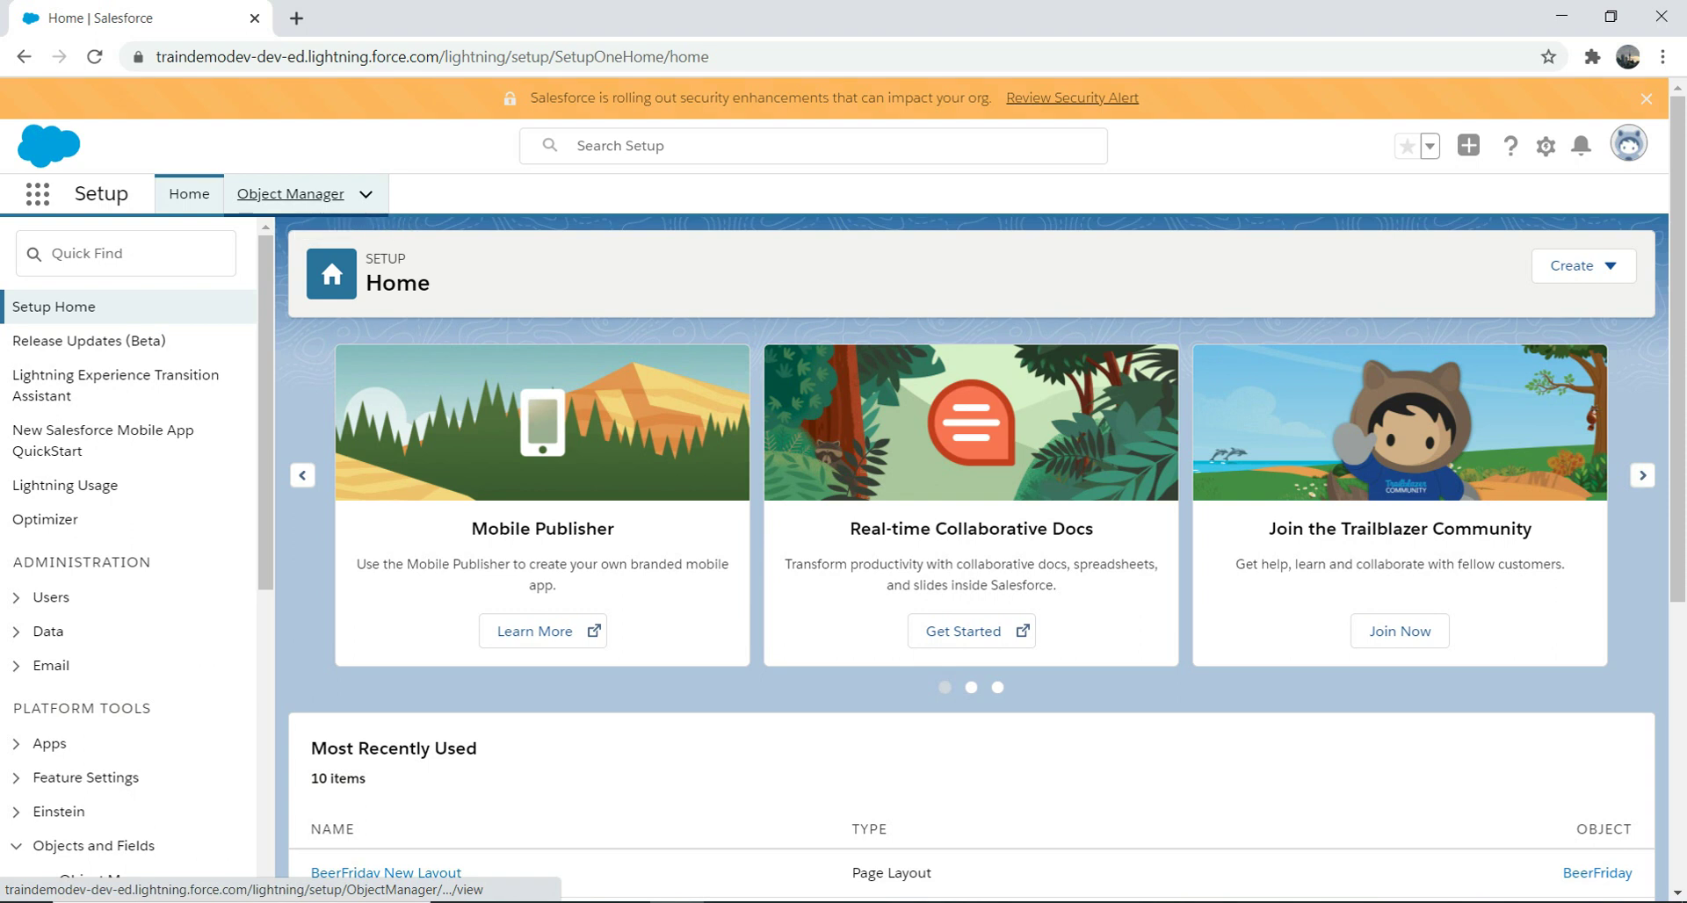
- Find 'beer' in Object Manager, open BeerFriday, and start a new button or link from Buttons, Links, and Actions
left_click(290, 194)
left_click(1292, 265)
type("beer fri")
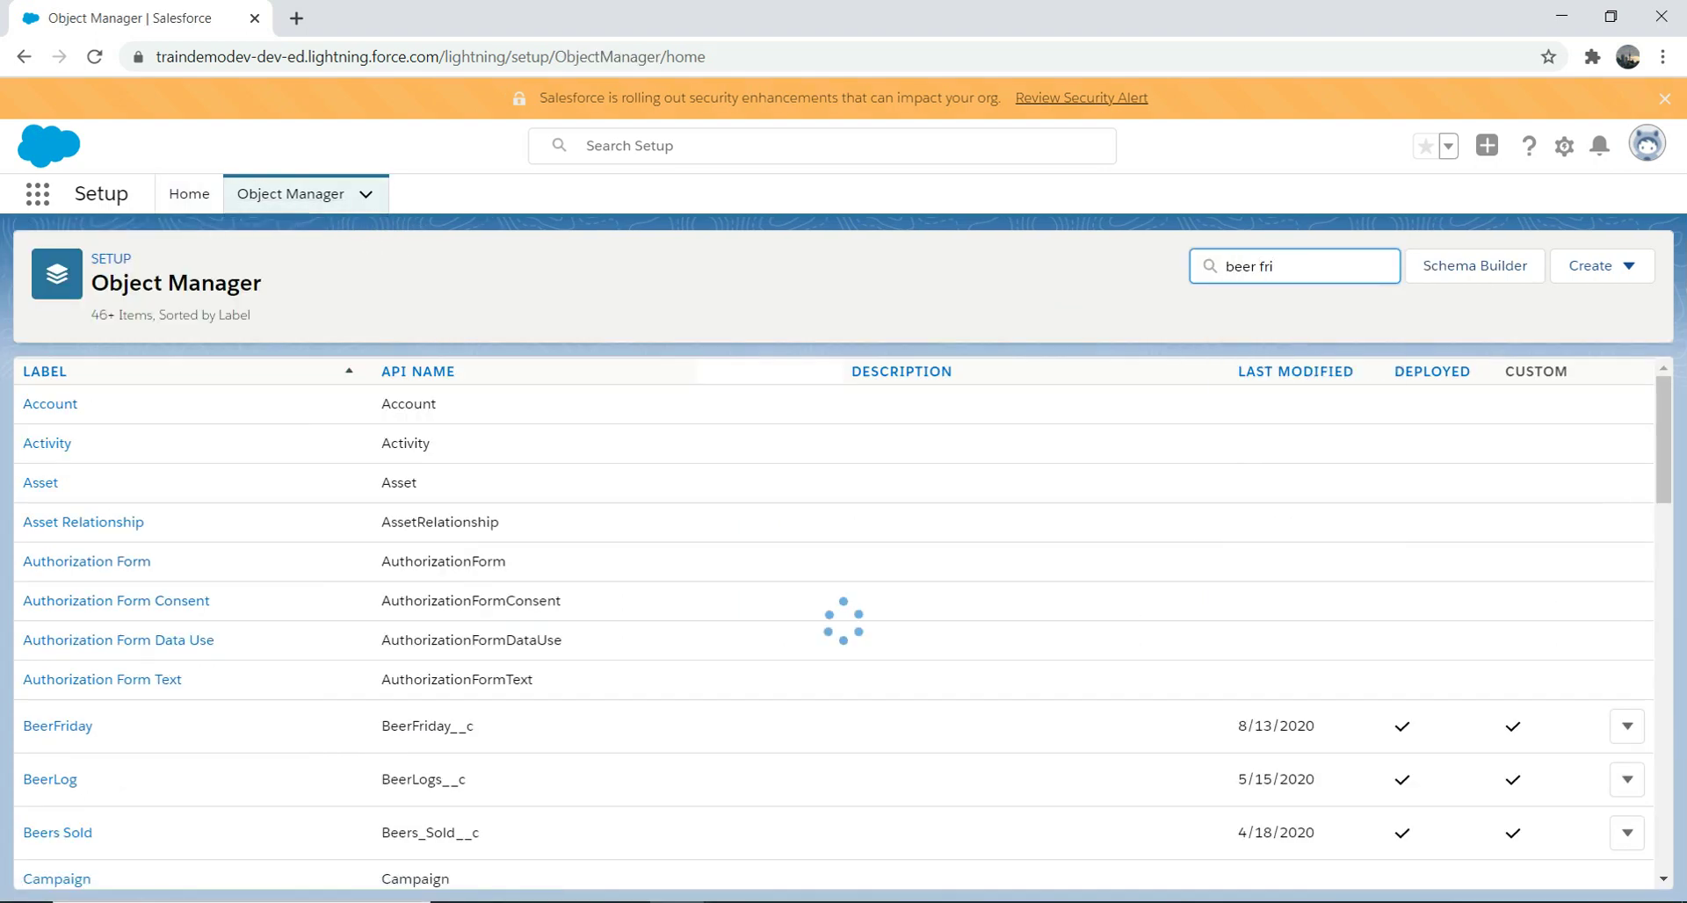
key("BackSpace")
key("BackSpace")
key("BackSpace")
key("BackSpace")
type("r")
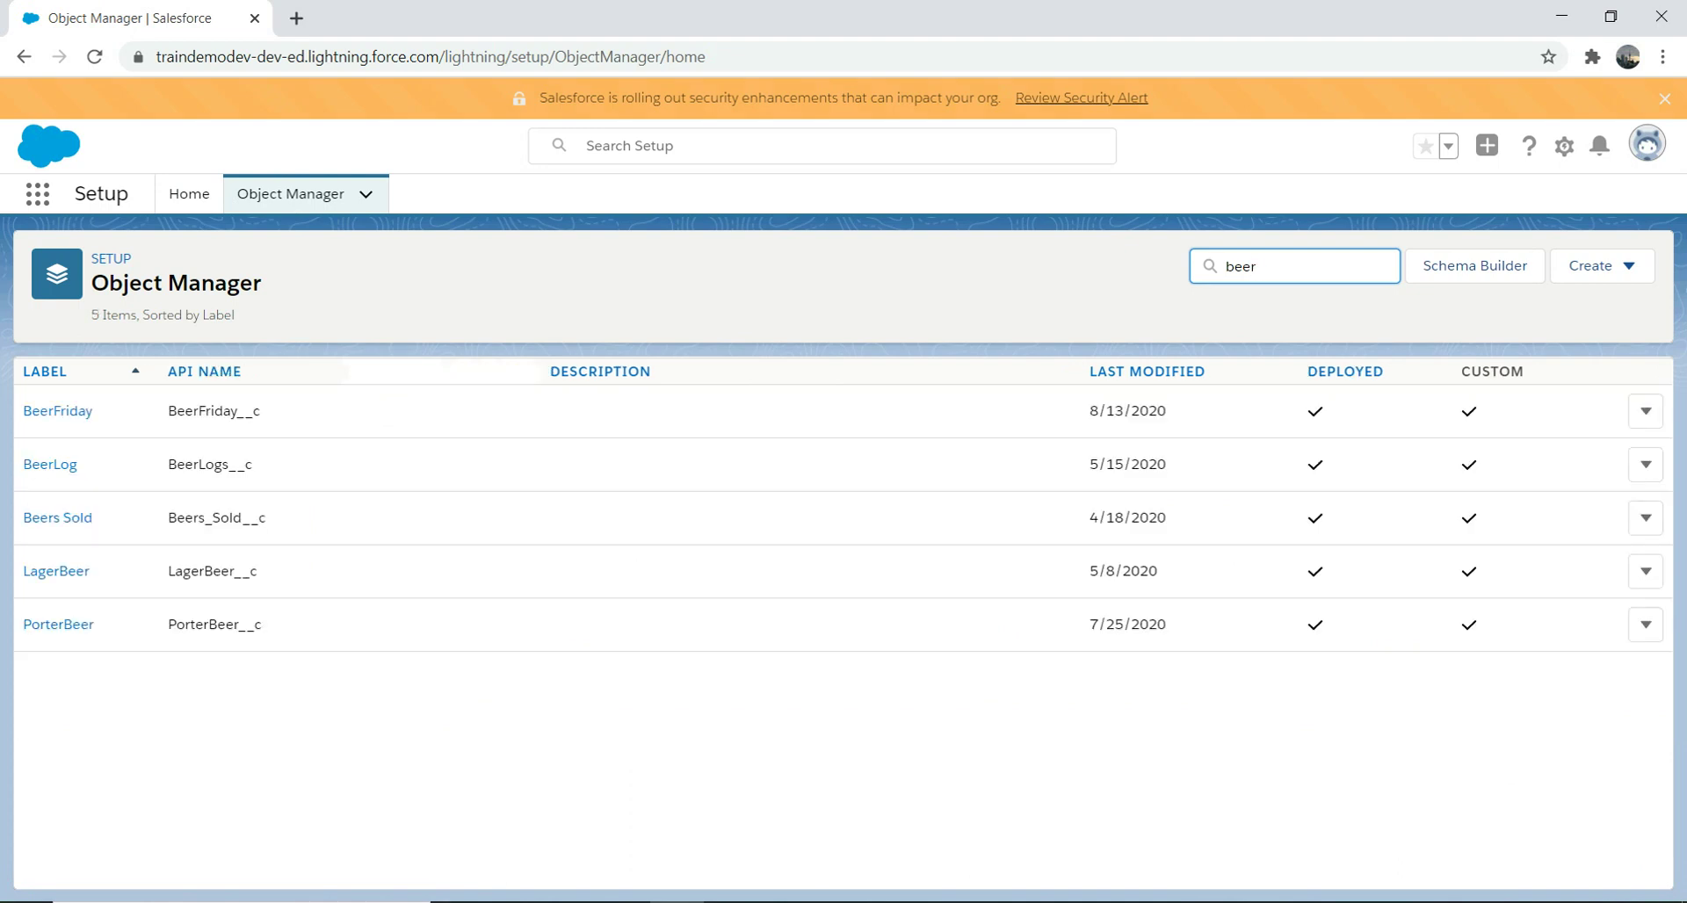
left_click(53, 410)
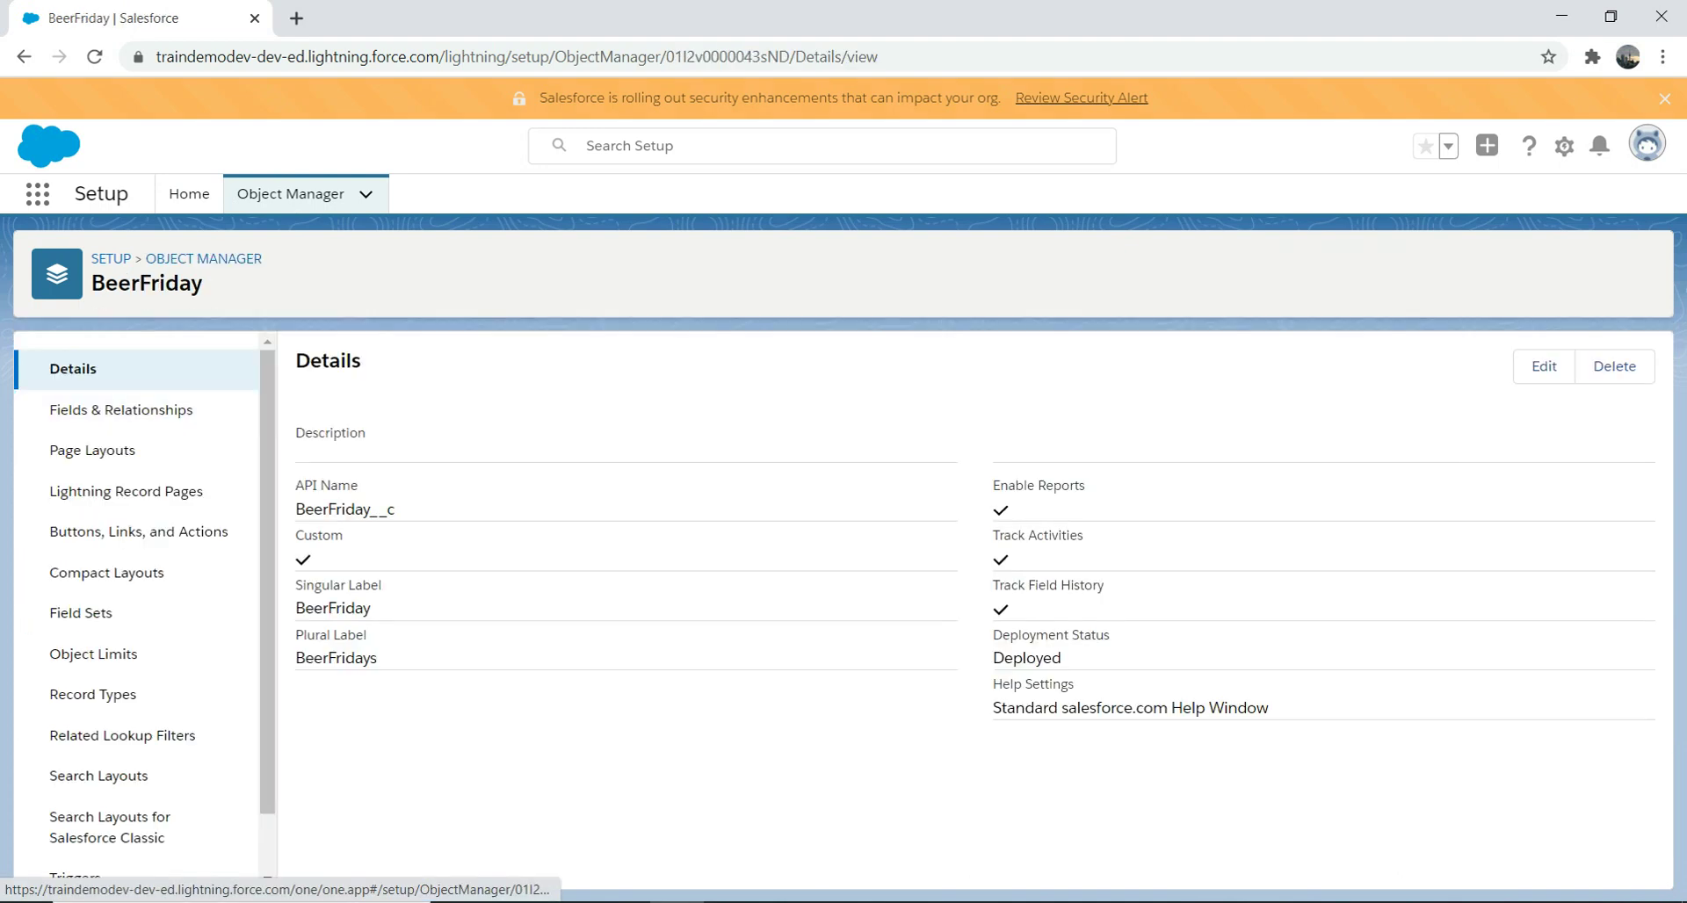
left_click(138, 532)
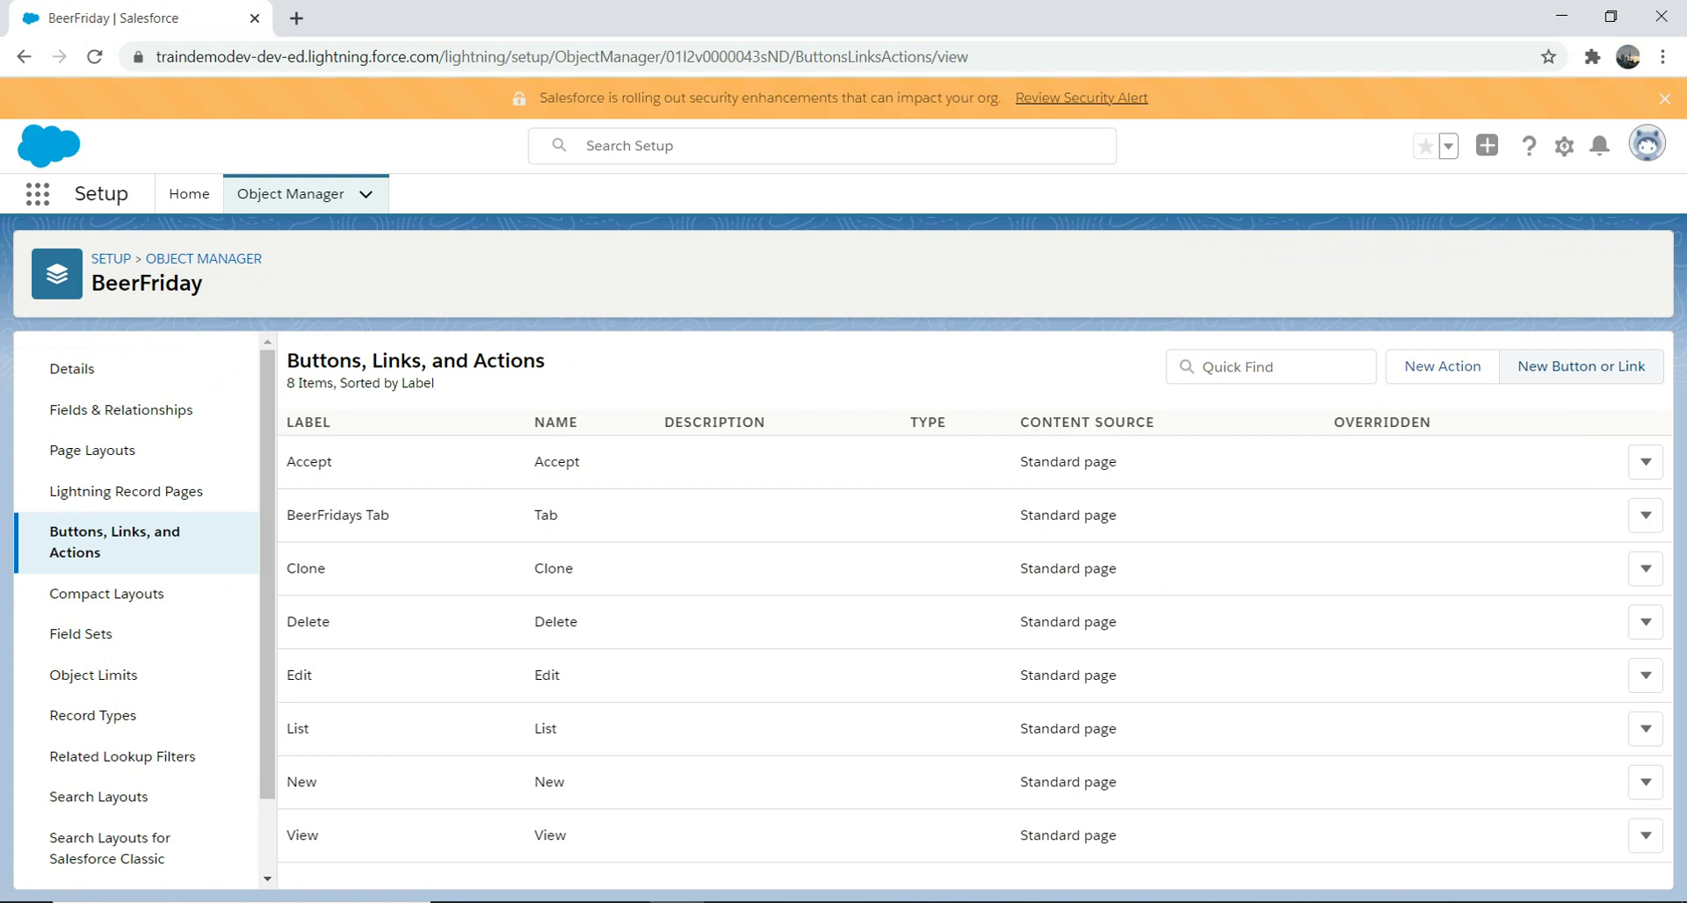
left_click(1581, 366)
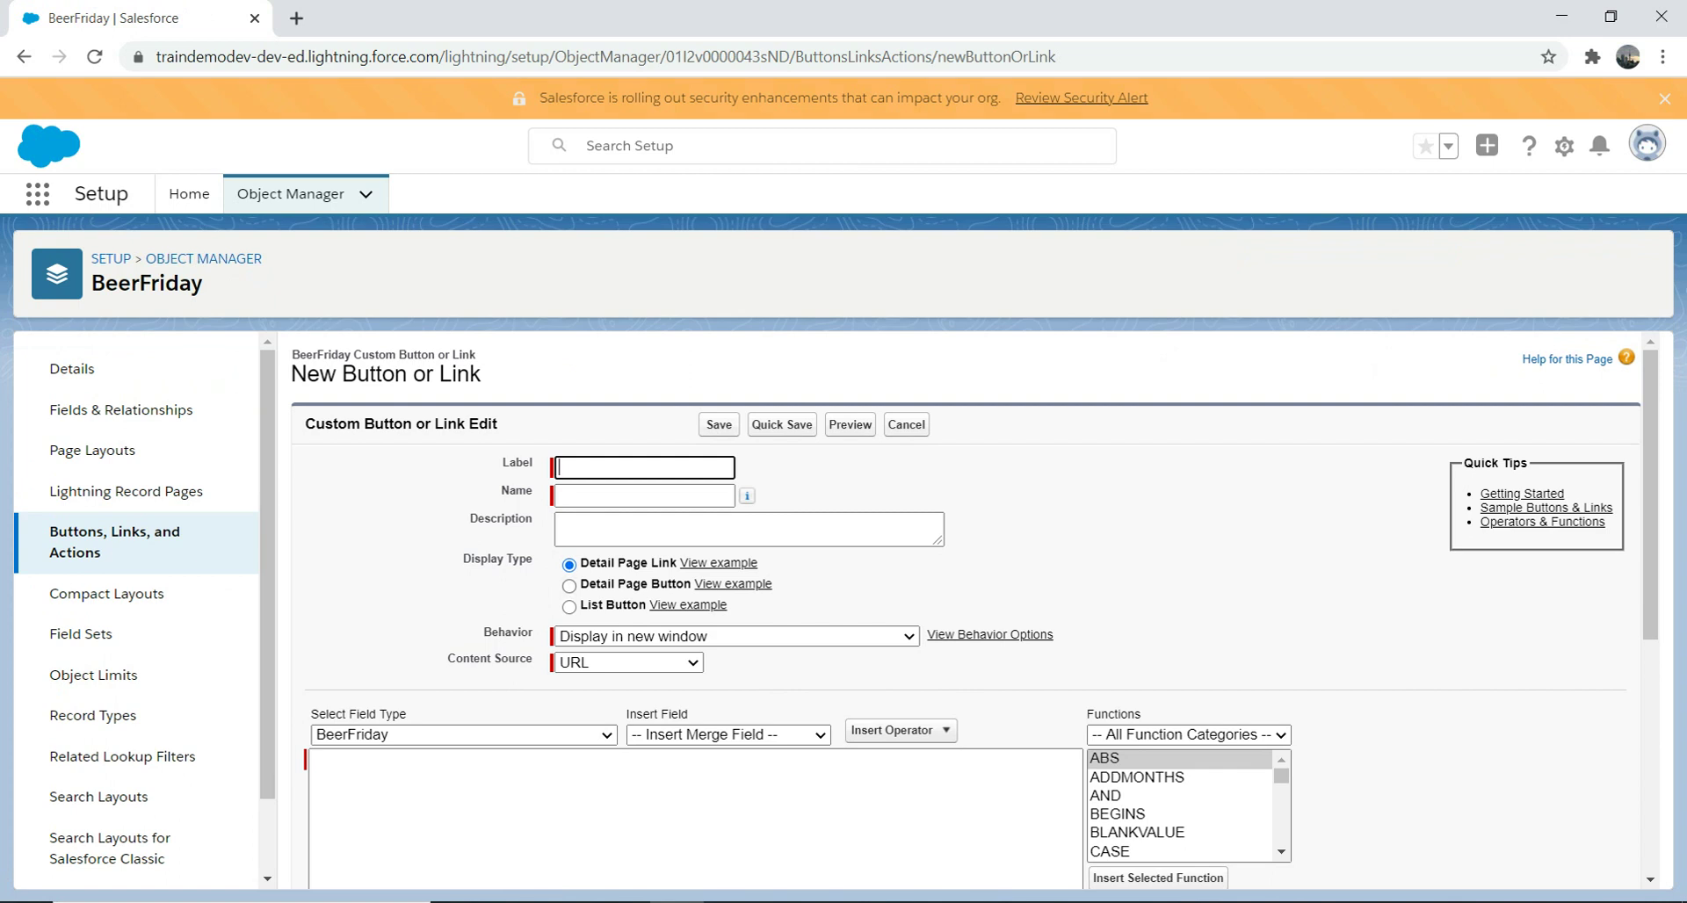
left_click(718, 564)
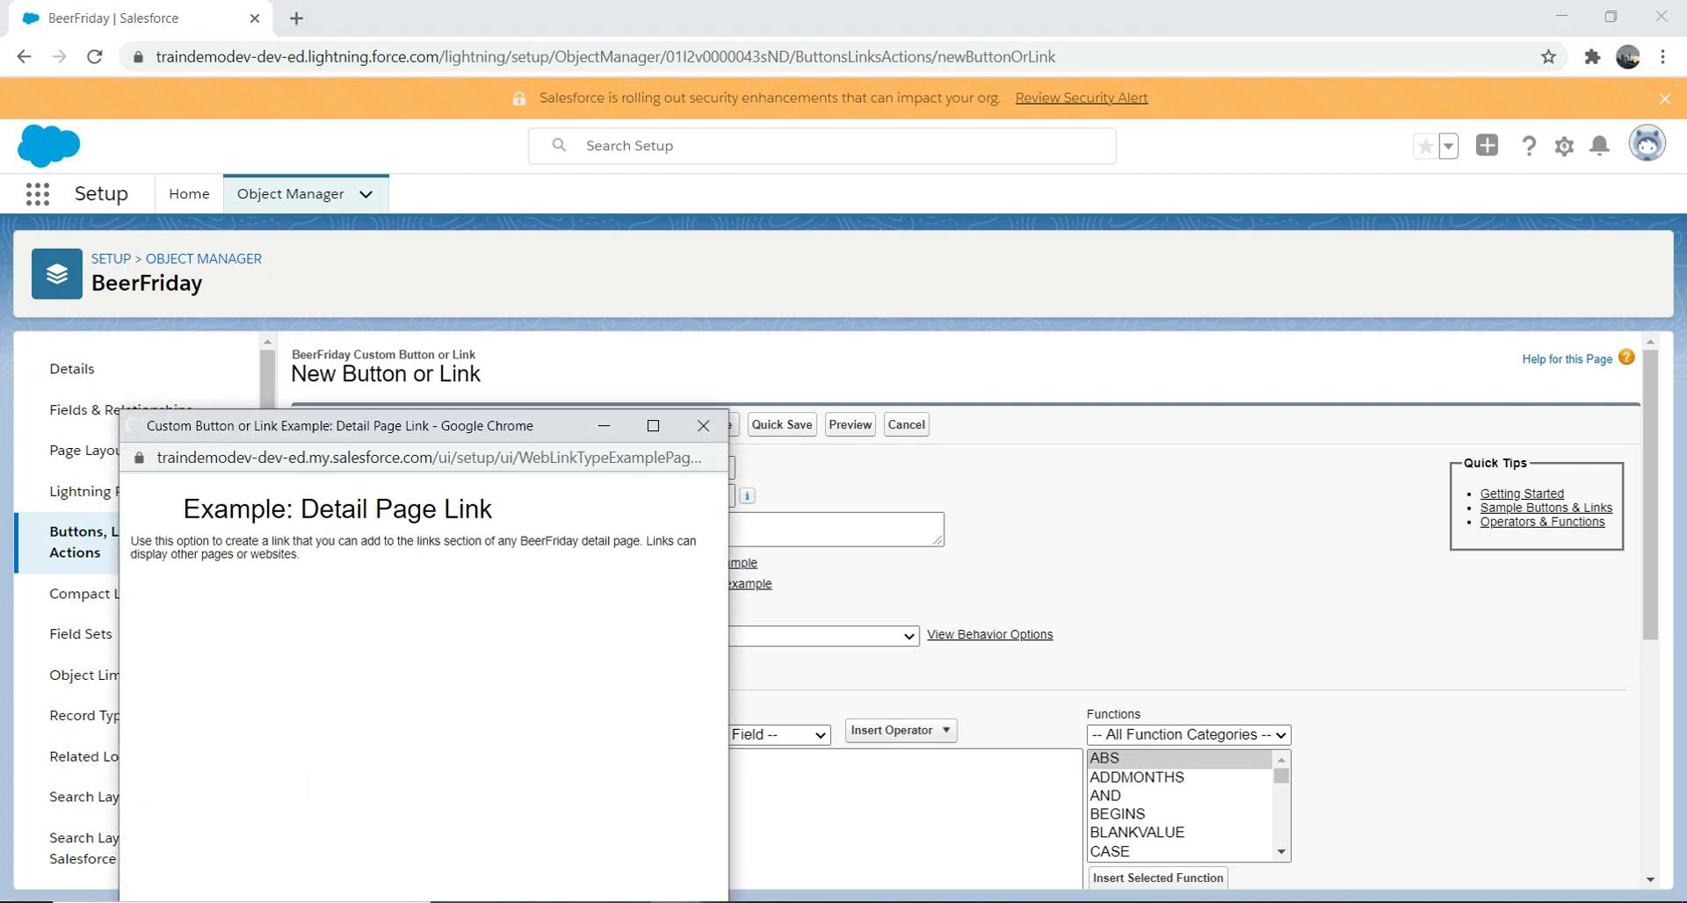
left_click_drag(351, 425, 1246, 230)
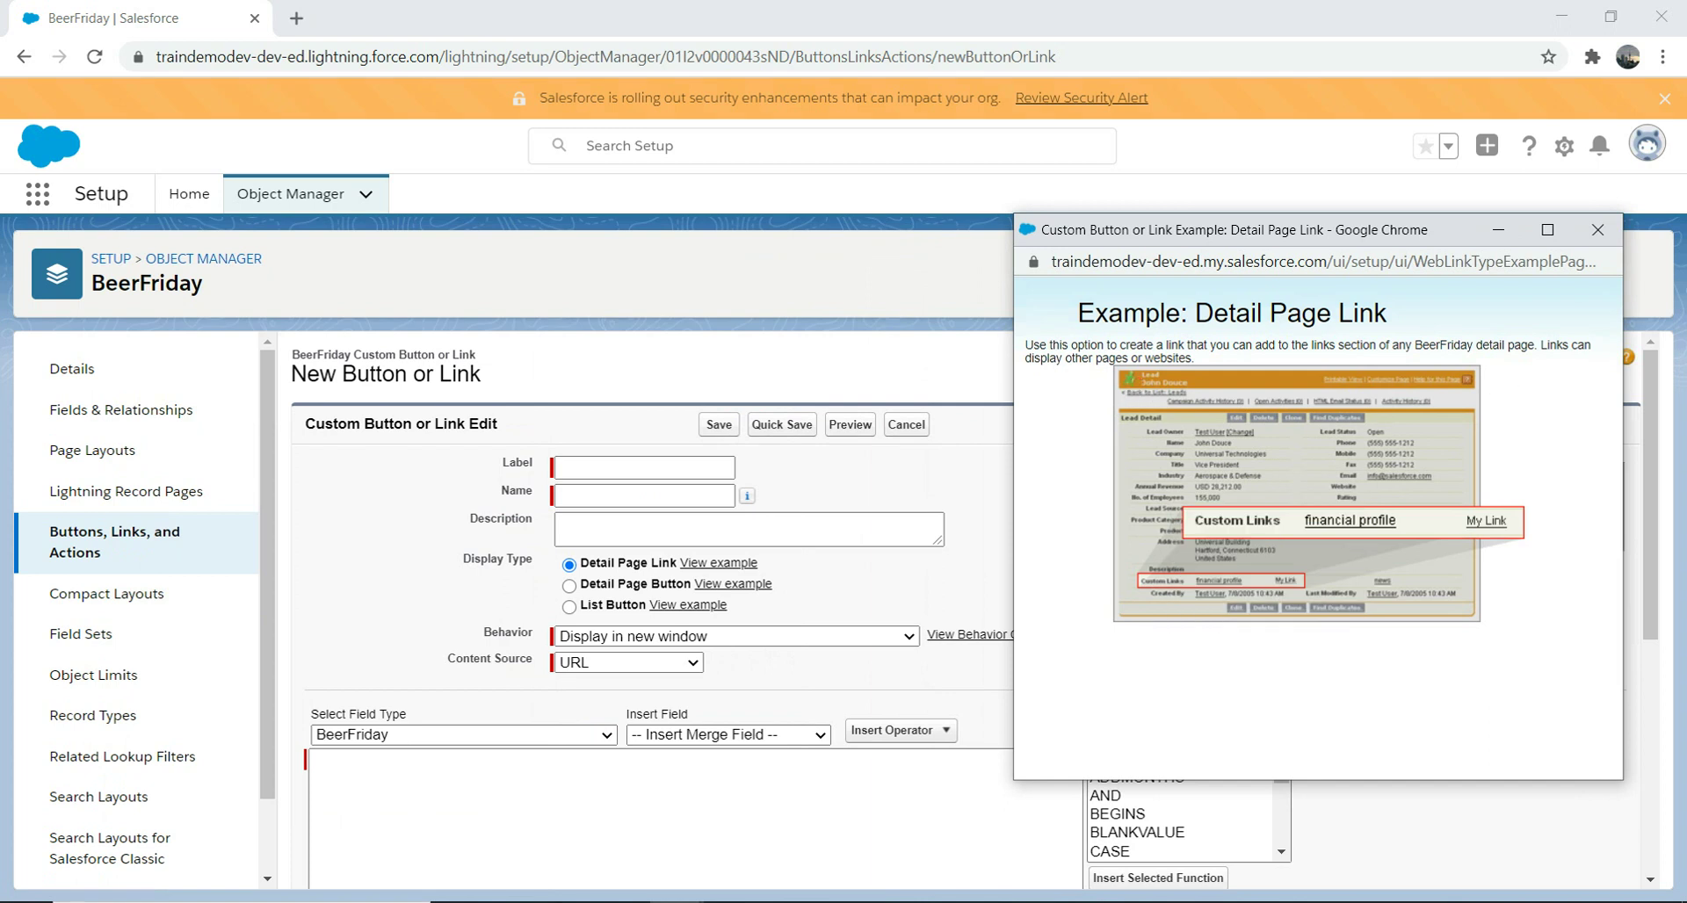
left_click(1597, 229)
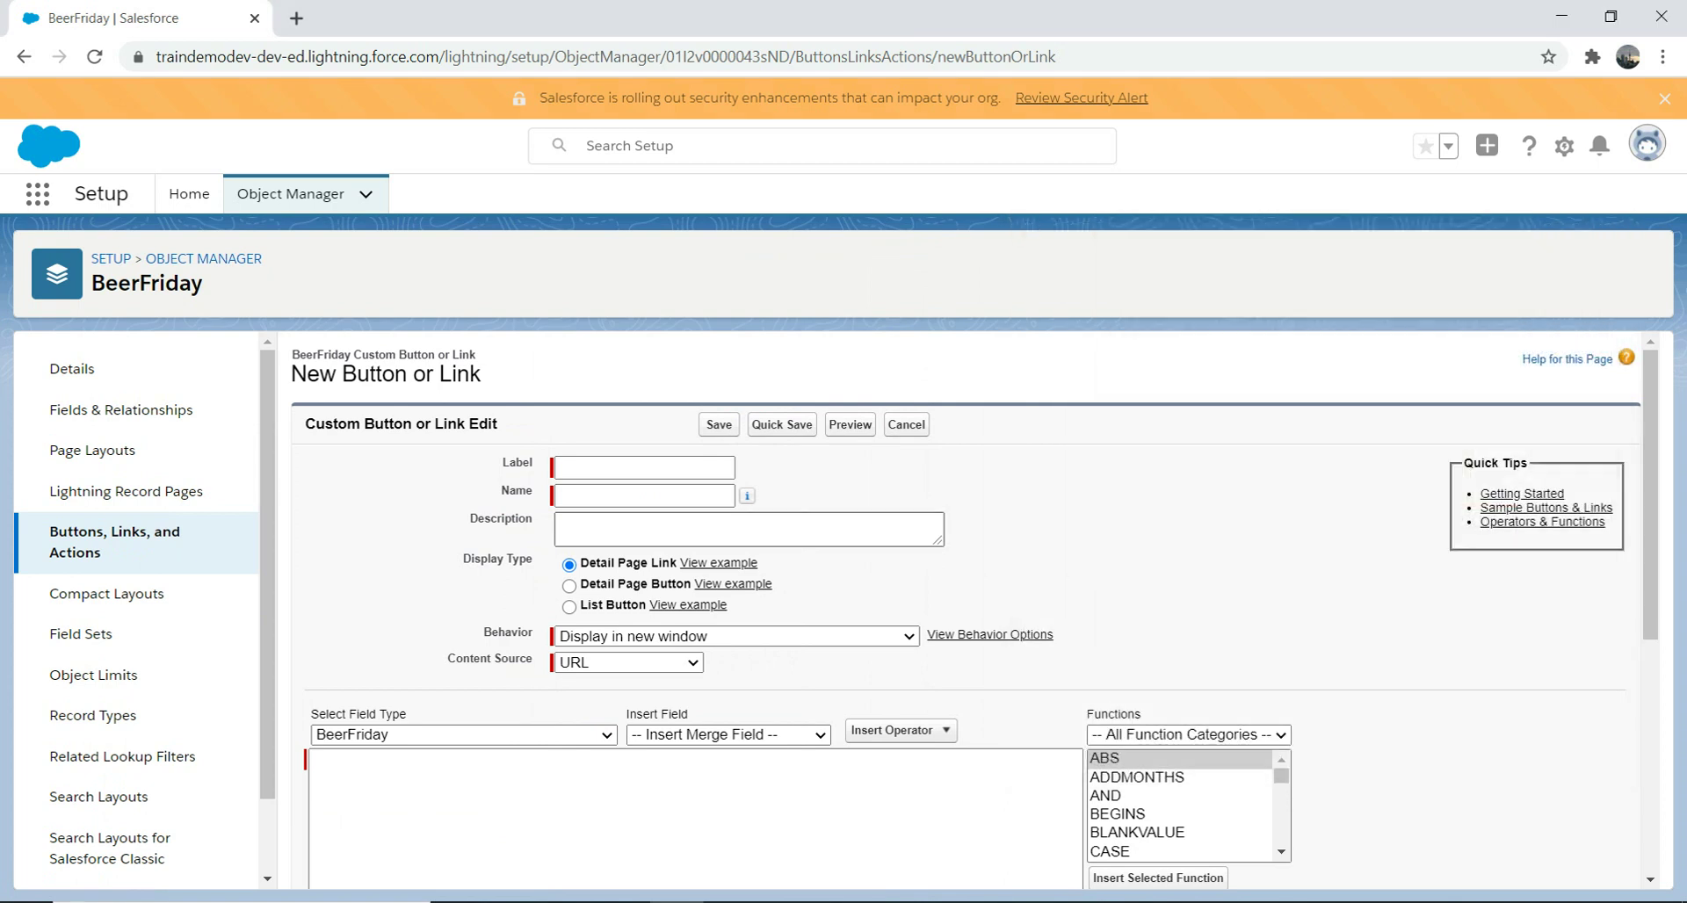
left_click(733, 585)
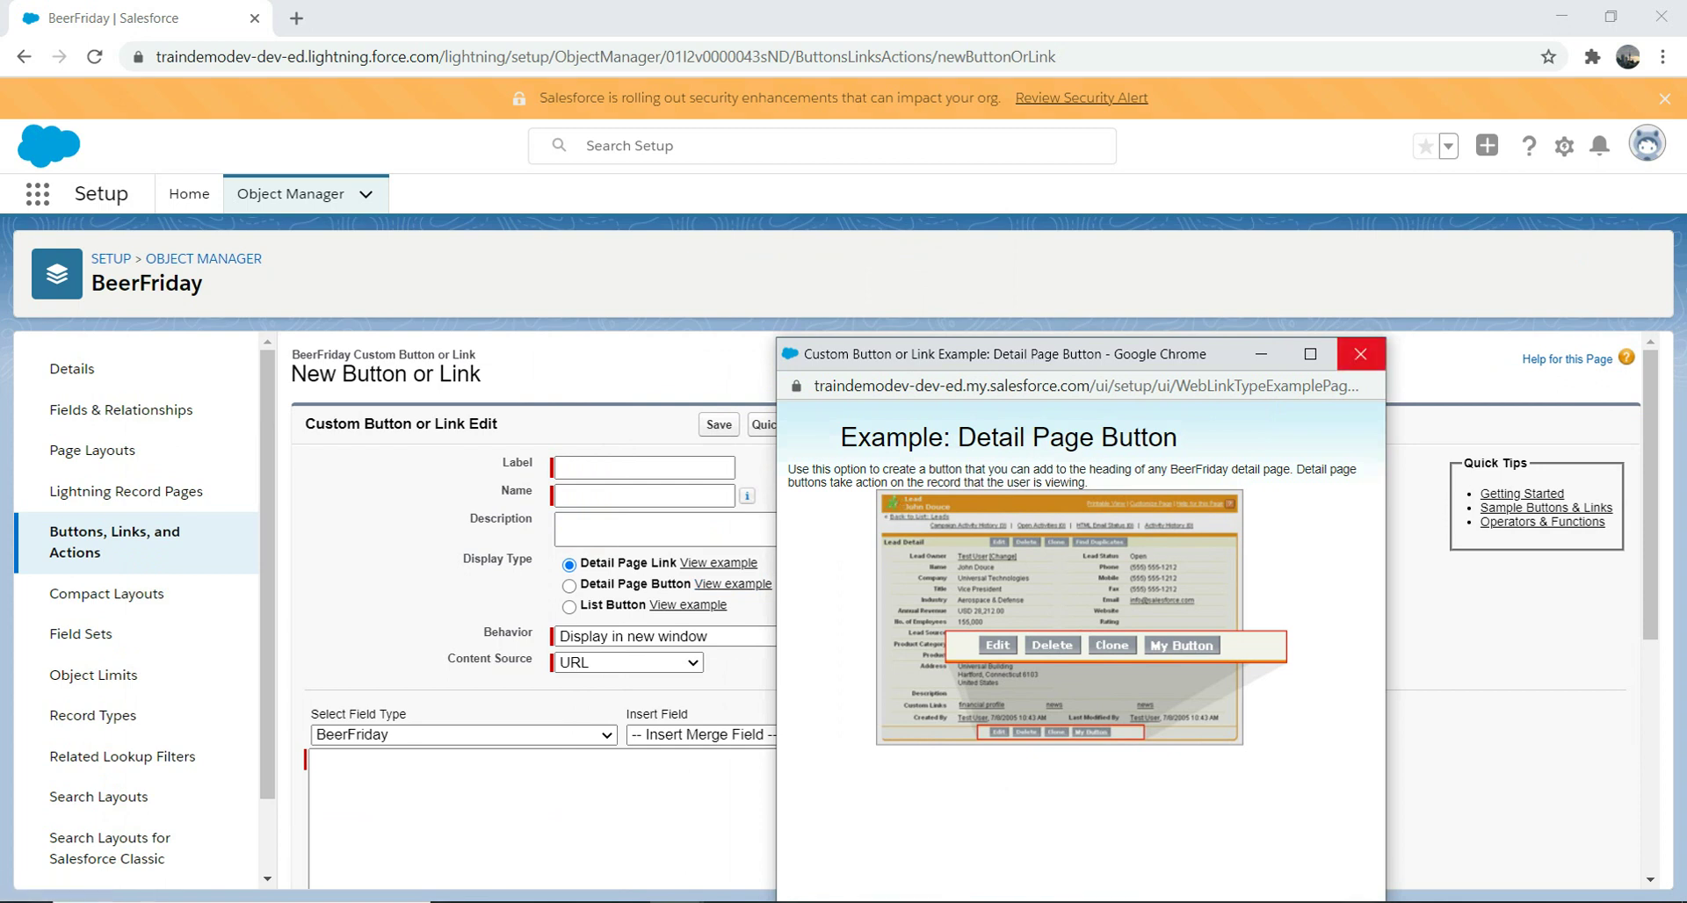
left_click(1361, 353)
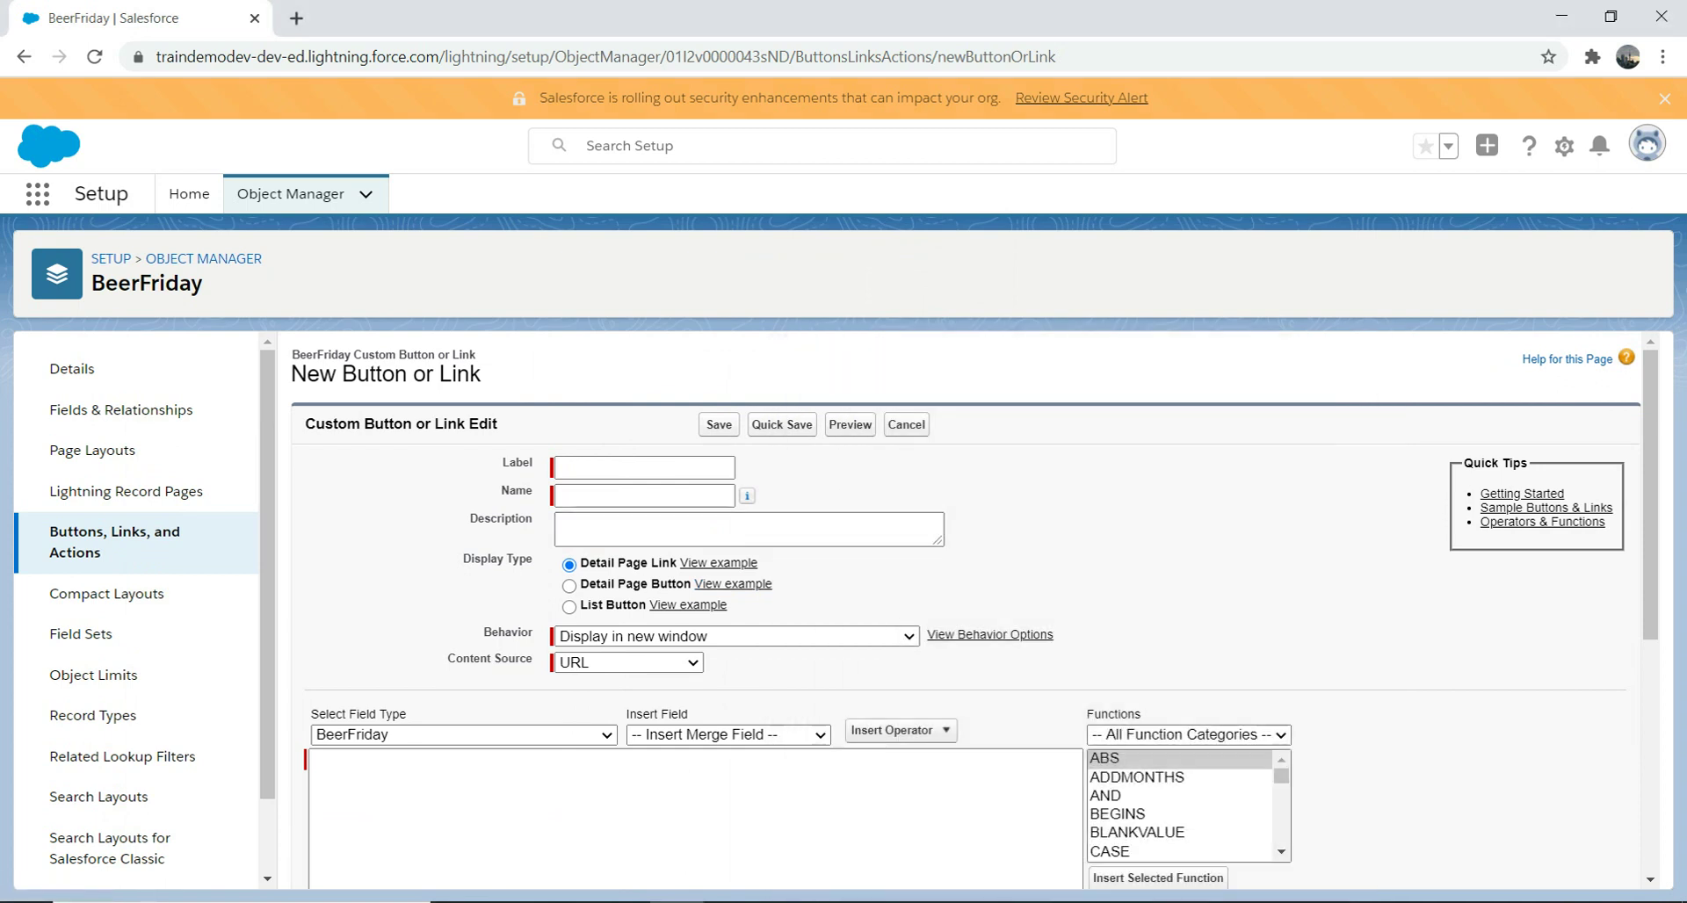
left_click(688, 605)
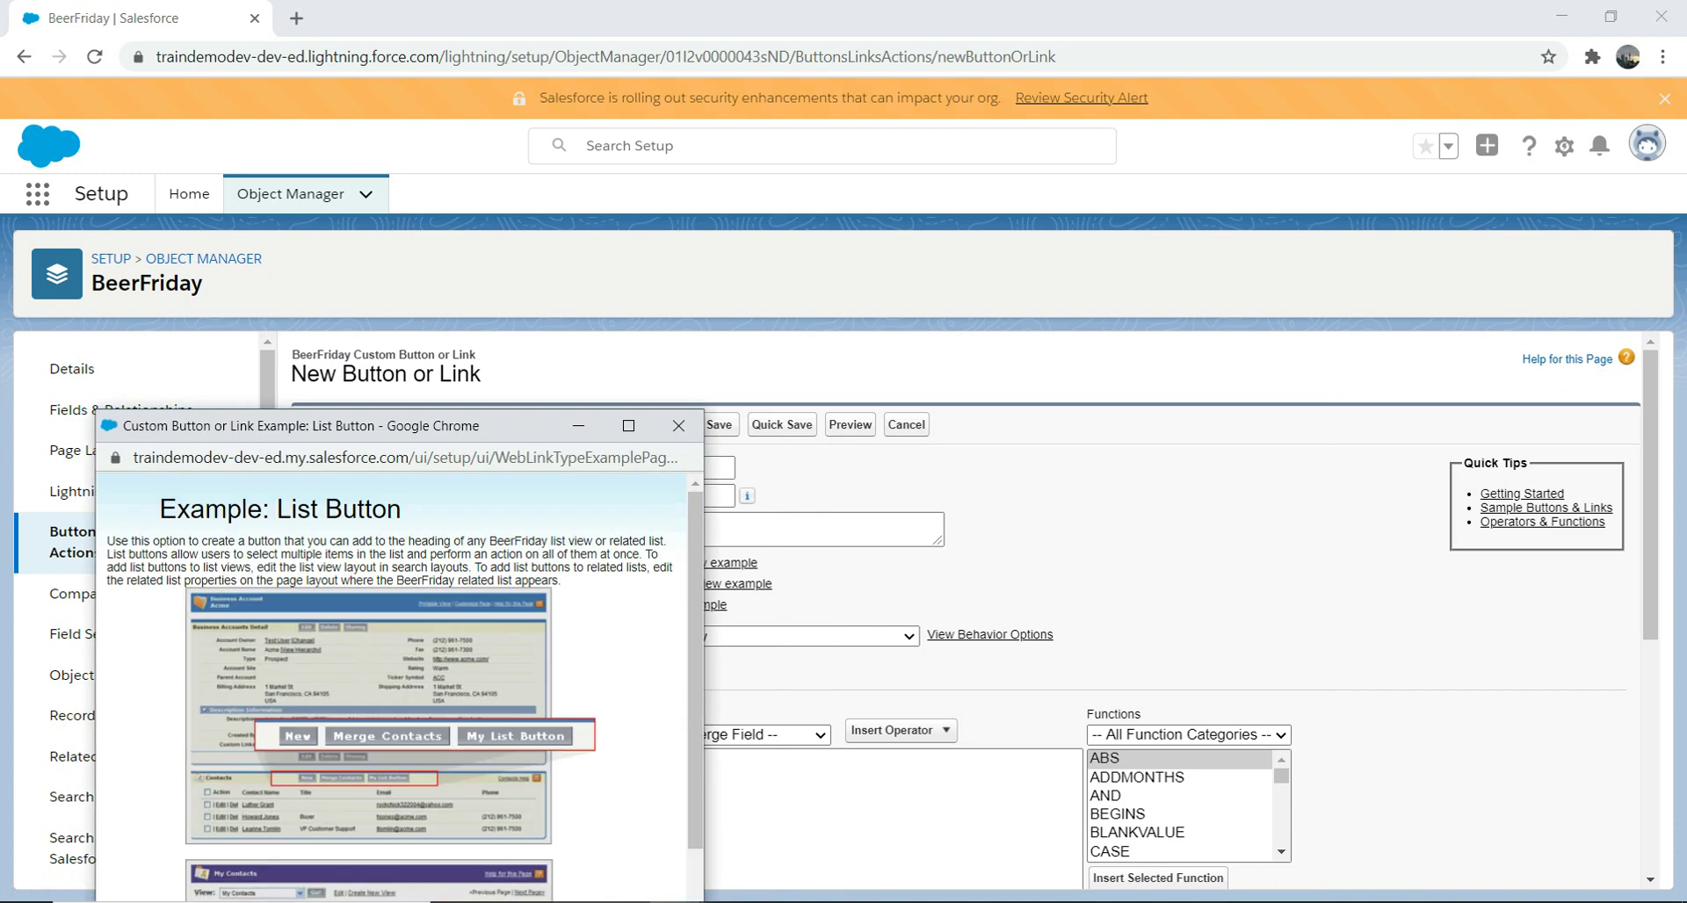
left_click(679, 425)
left_click(644, 468)
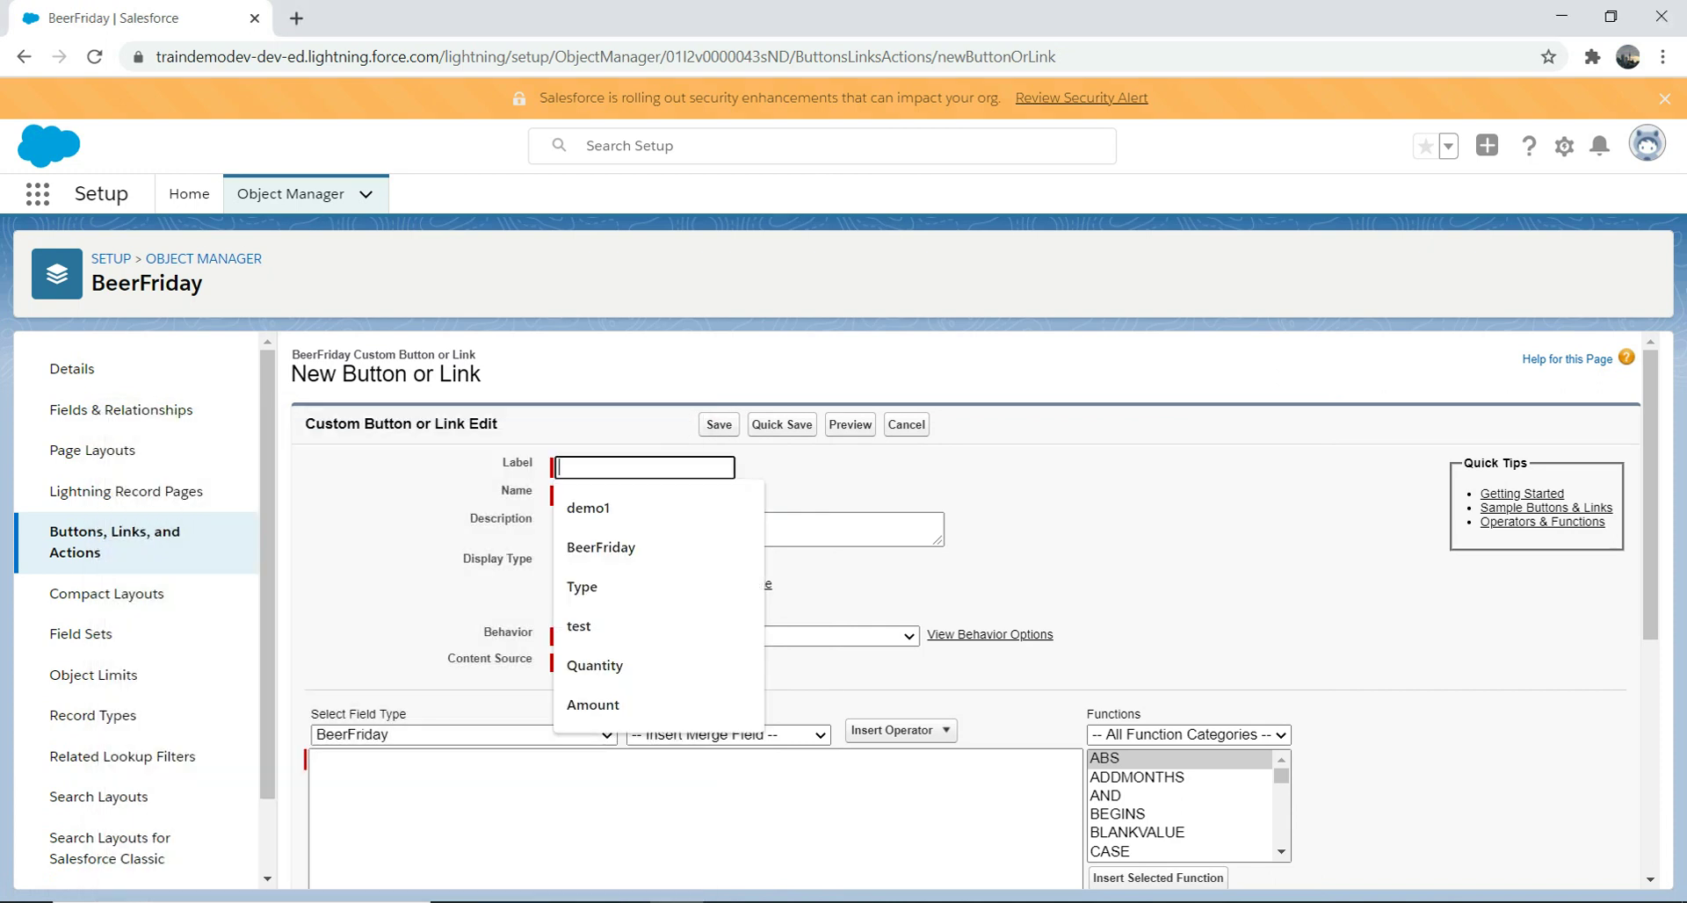
- Label the button Demo1 so Name fills in, leaving Behavior on display in new window
type("De")
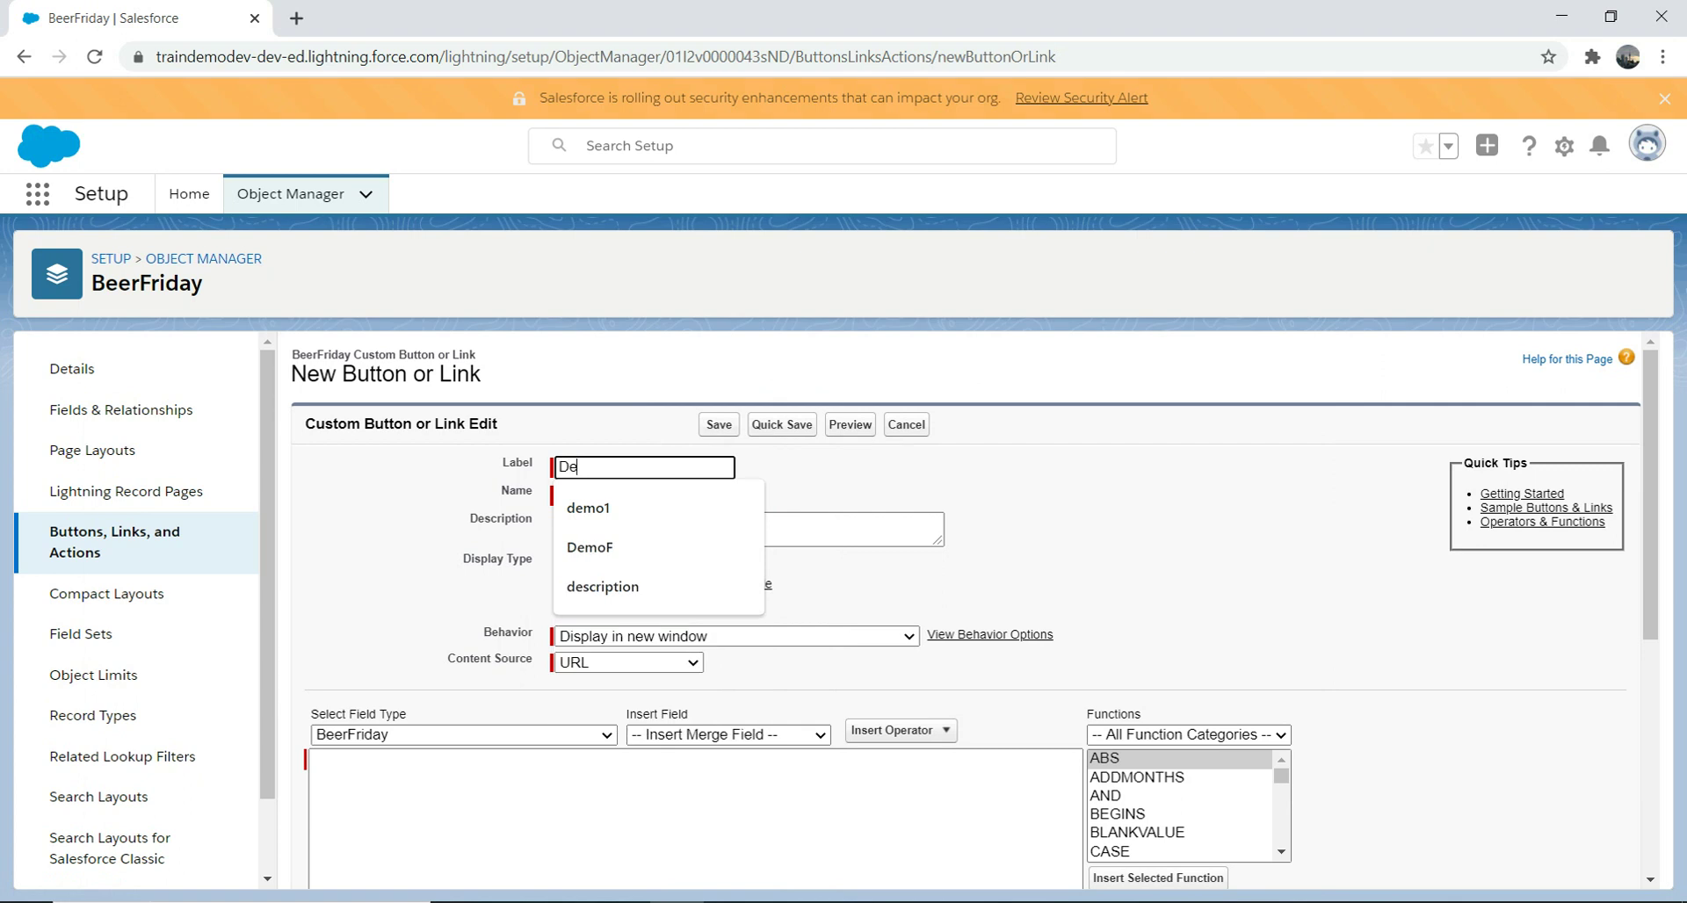
type("mo1")
key("Tab")
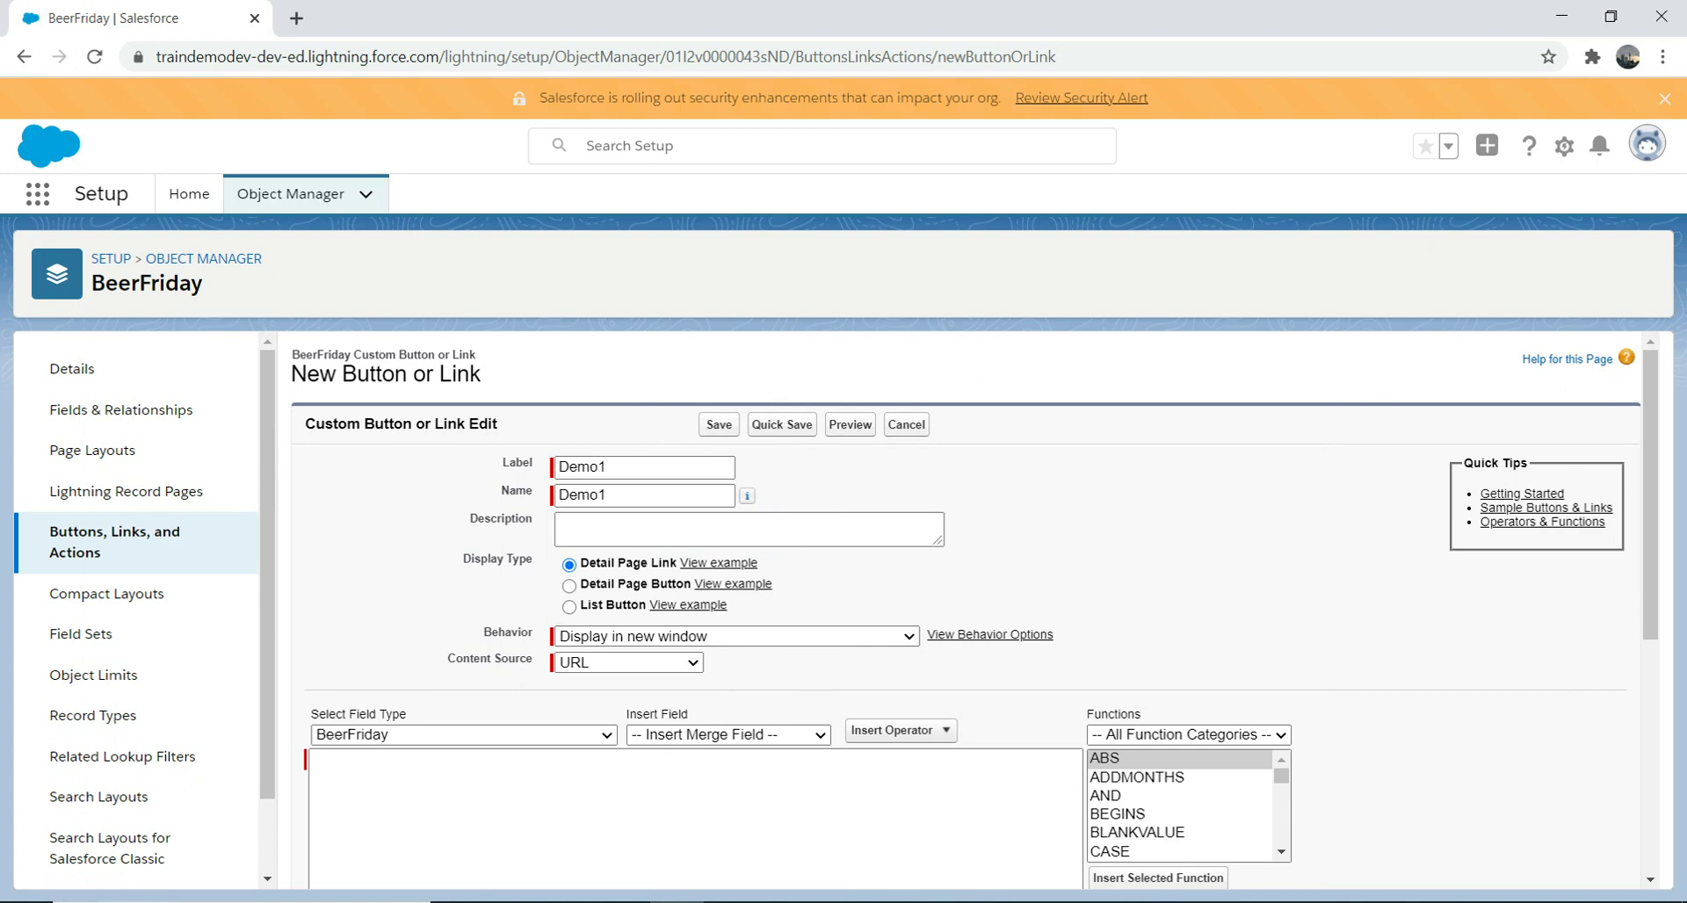
key("alt+Down")
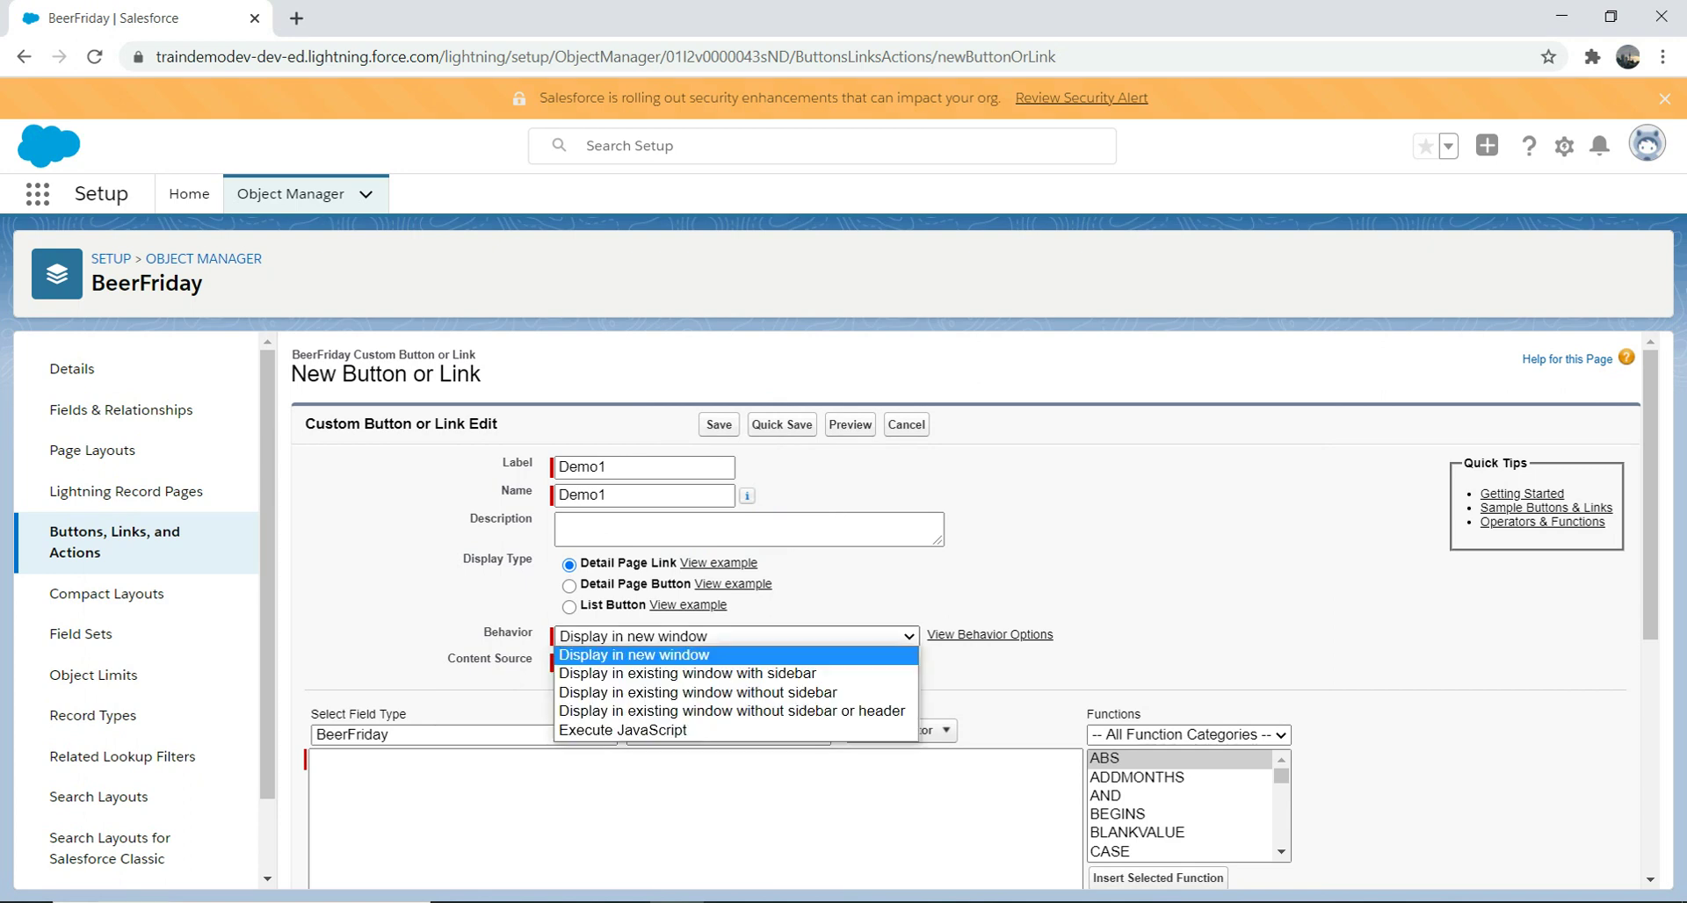
key("Escape")
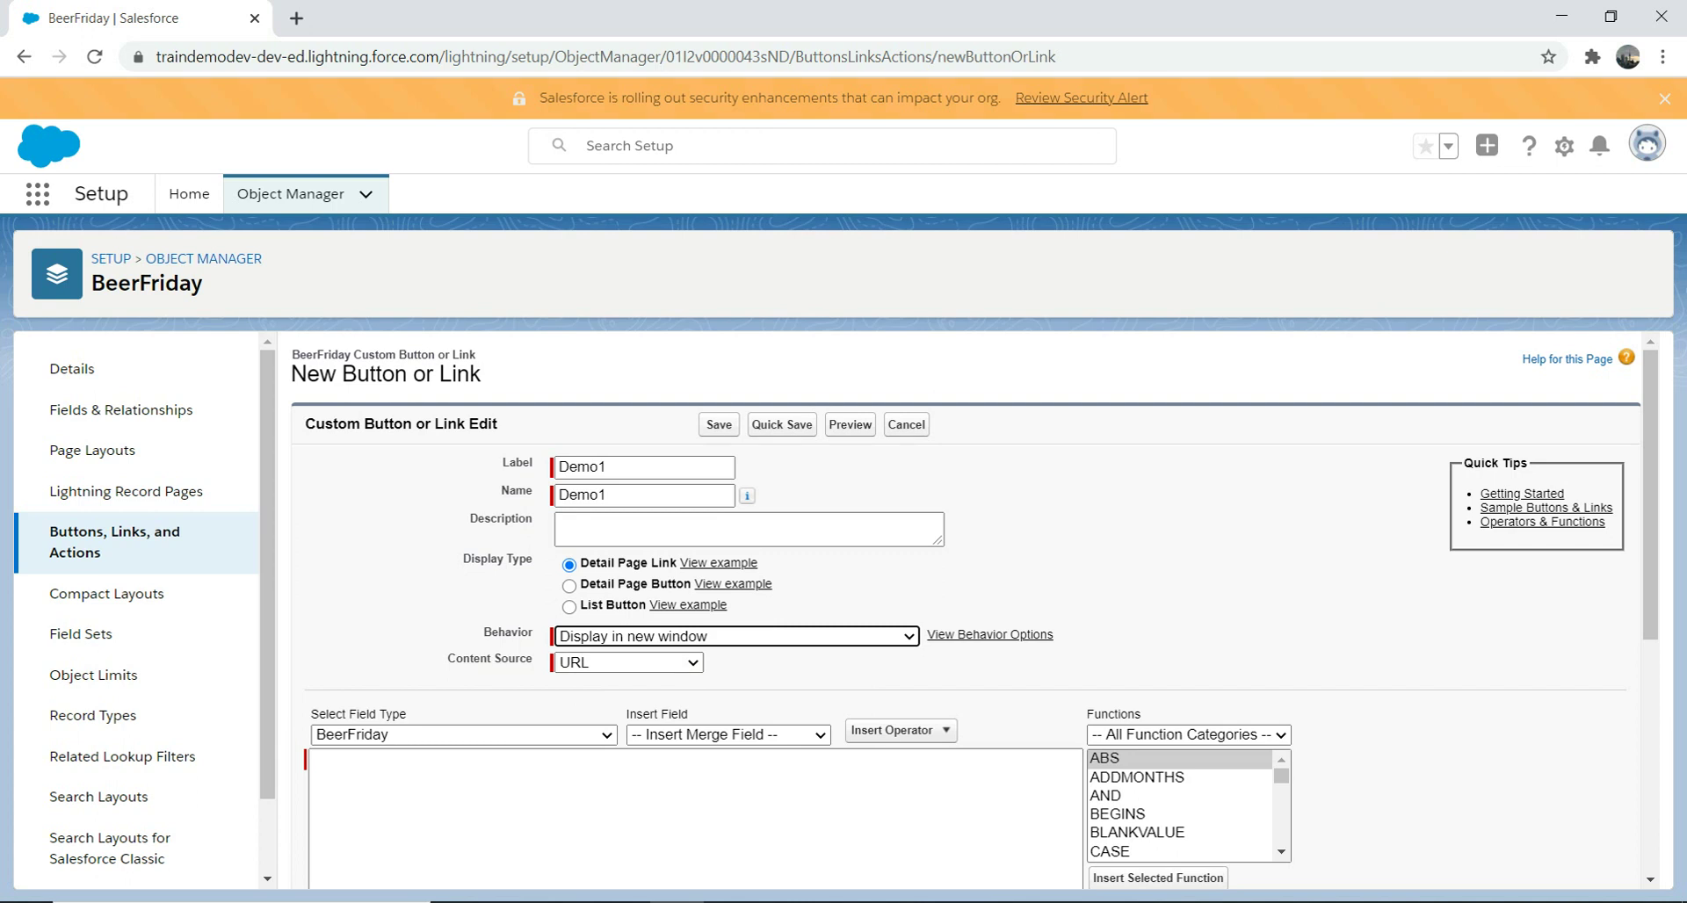
key("alt+Down")
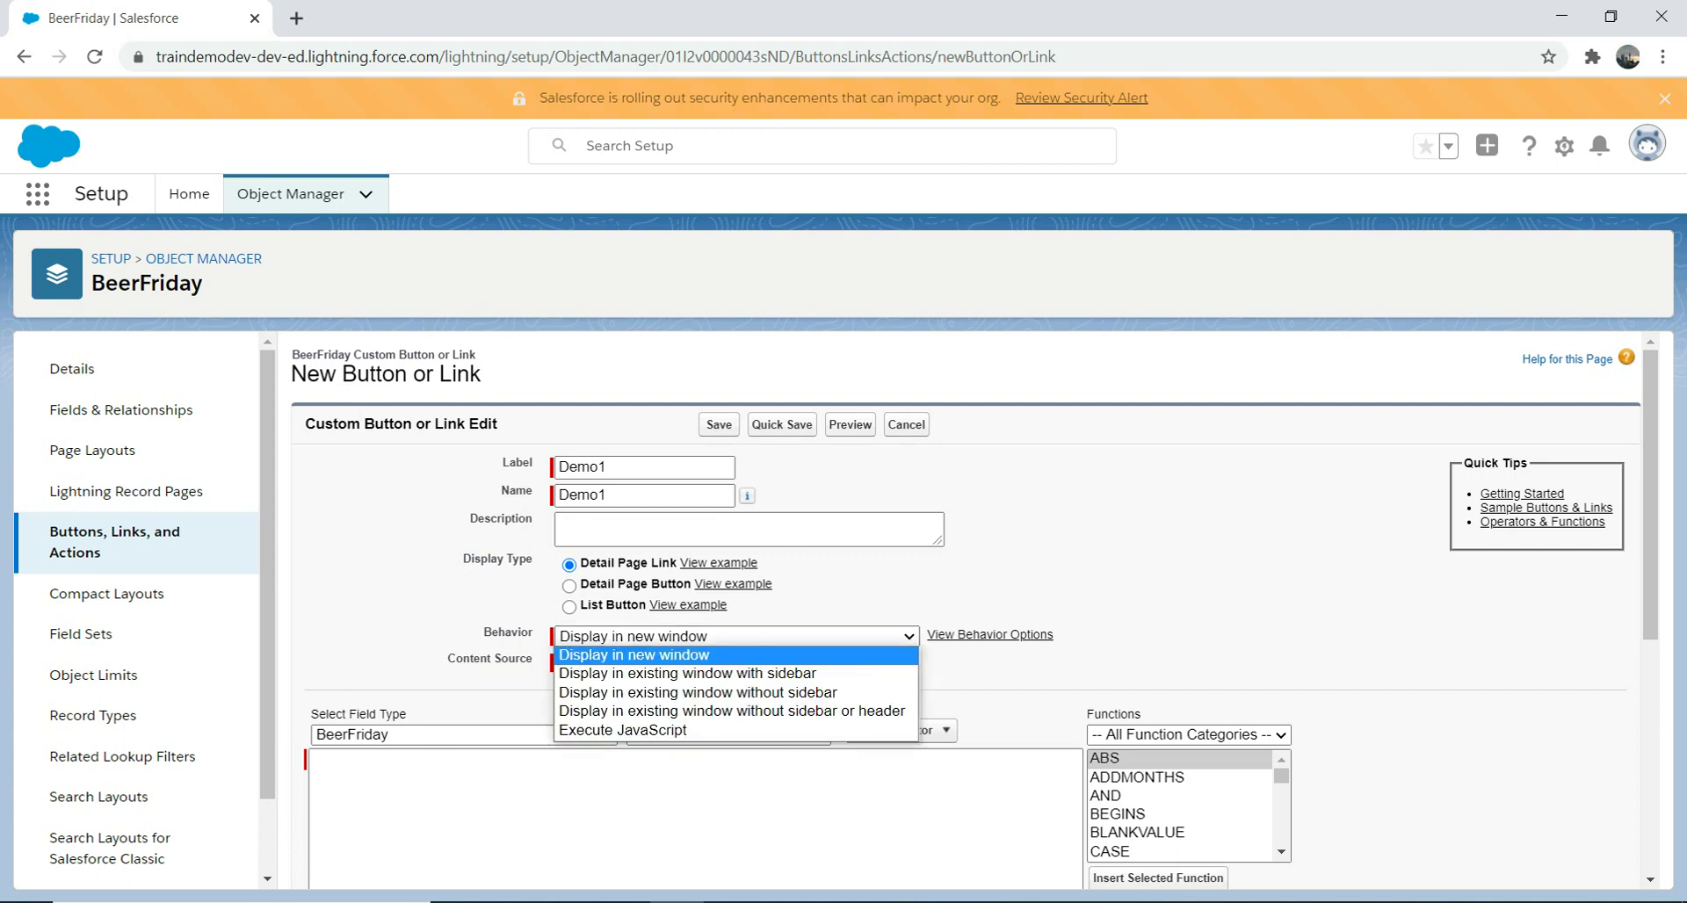
key("Down")
key("Up")
key("Return")
- Set Behavior to 'Display in existing window with sidebar', checking the Behavior Options help
key("Tab")
key("Return")
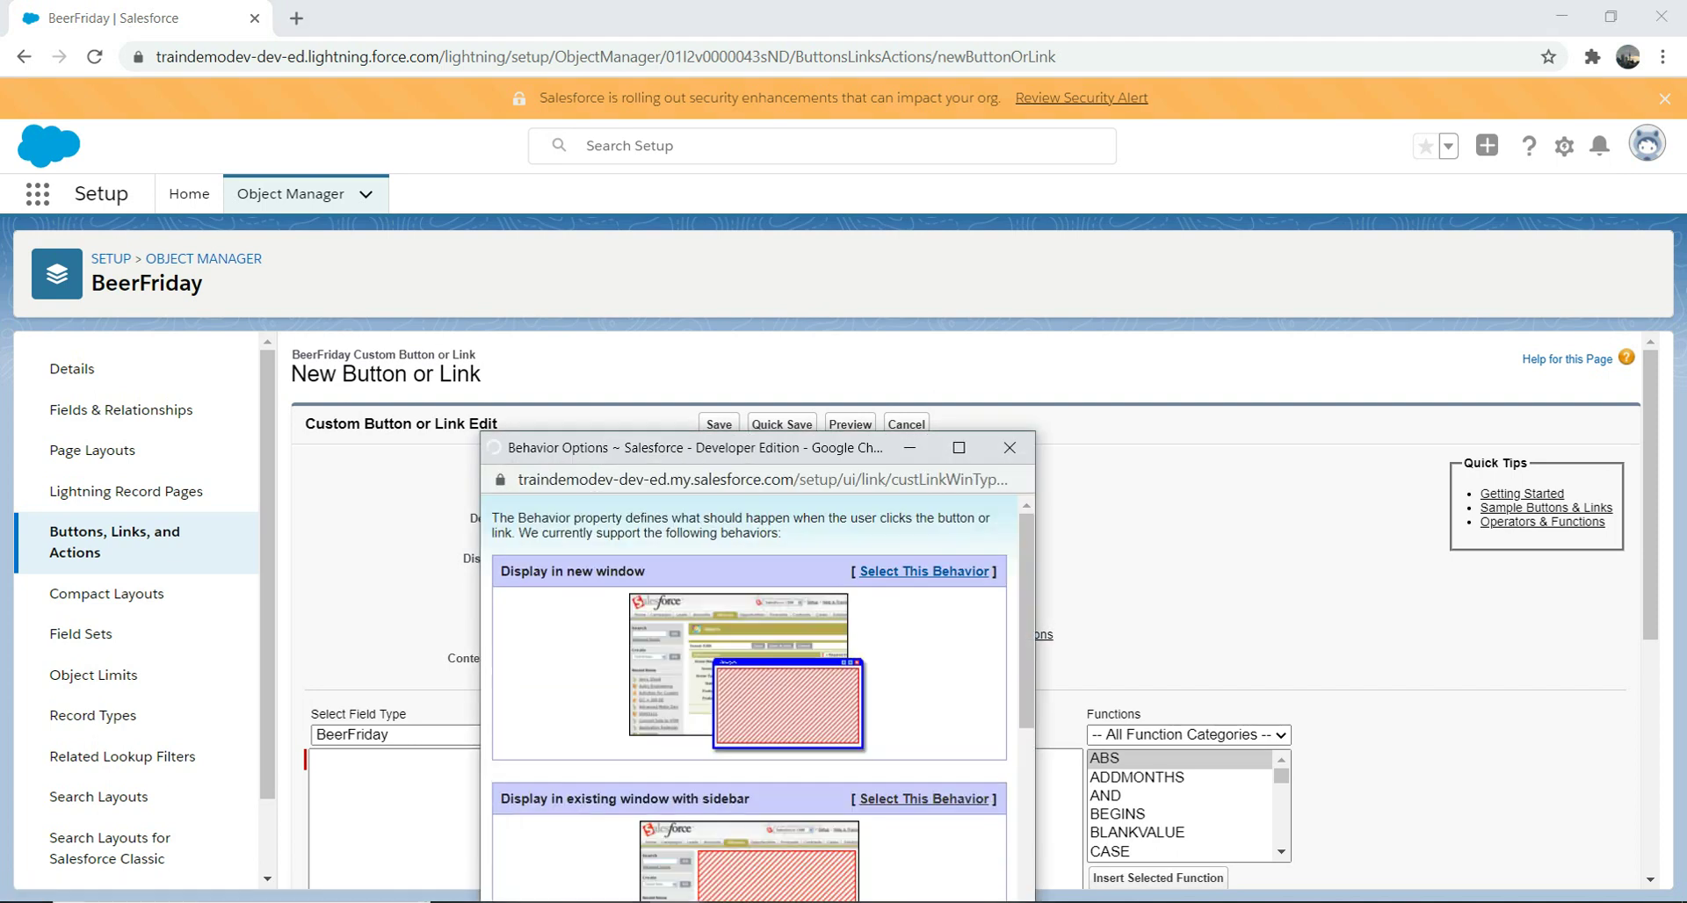
left_click(1010, 448)
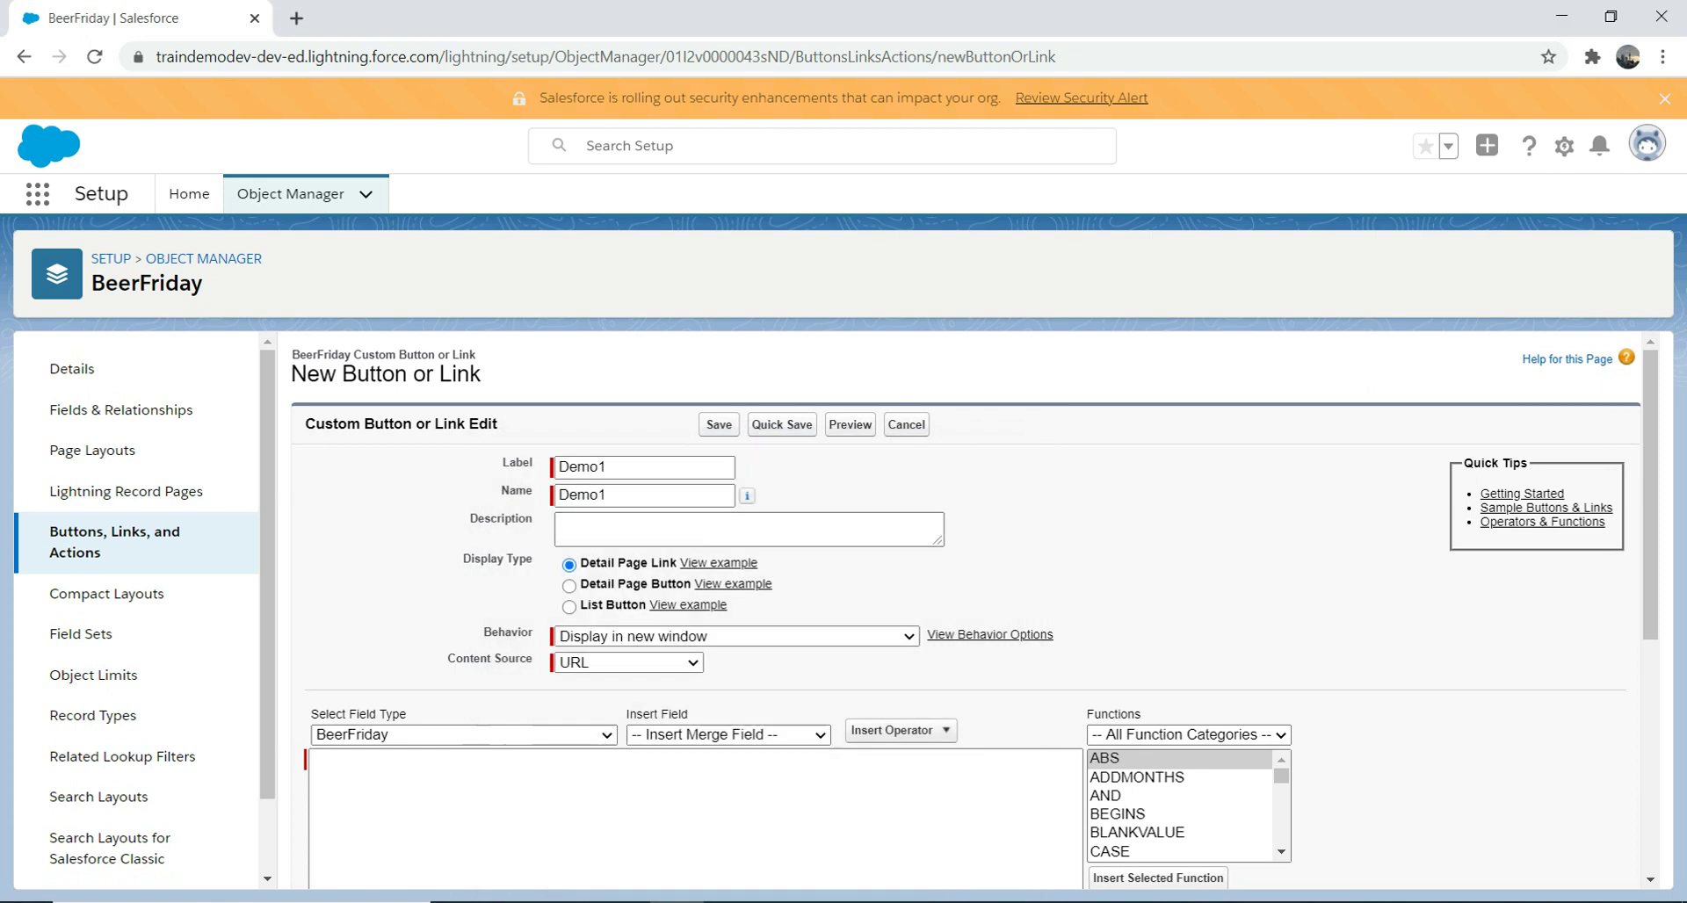
key("shift+Tab")
key("alt+Down")
key("Down")
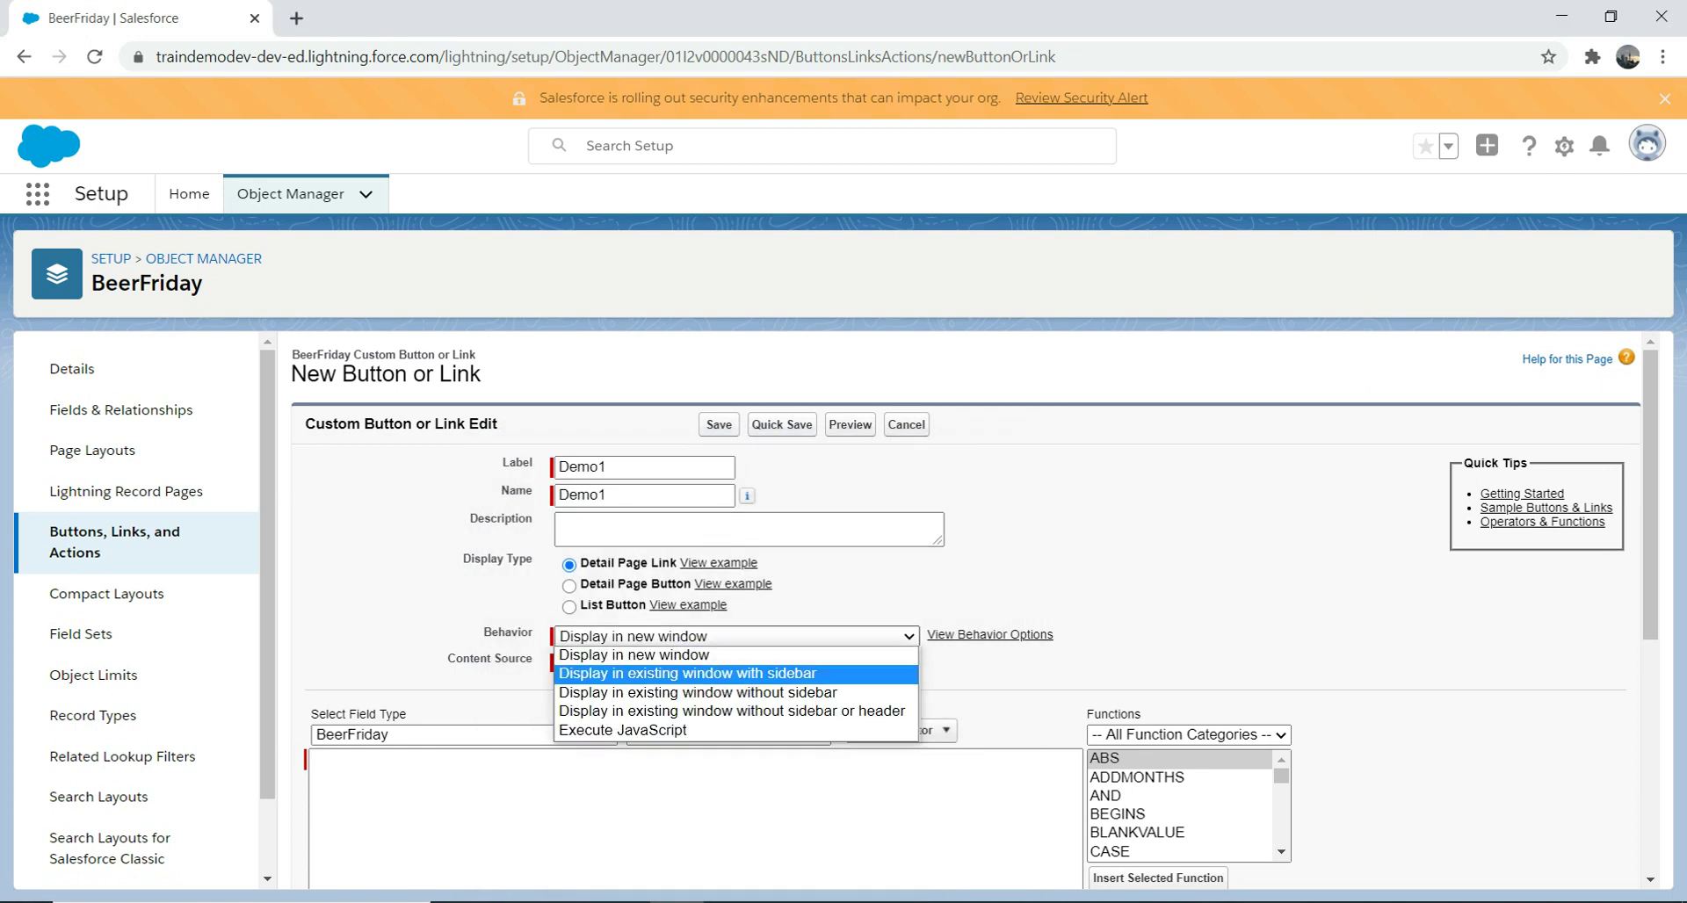
key("Return")
key("Tab")
key("Return")
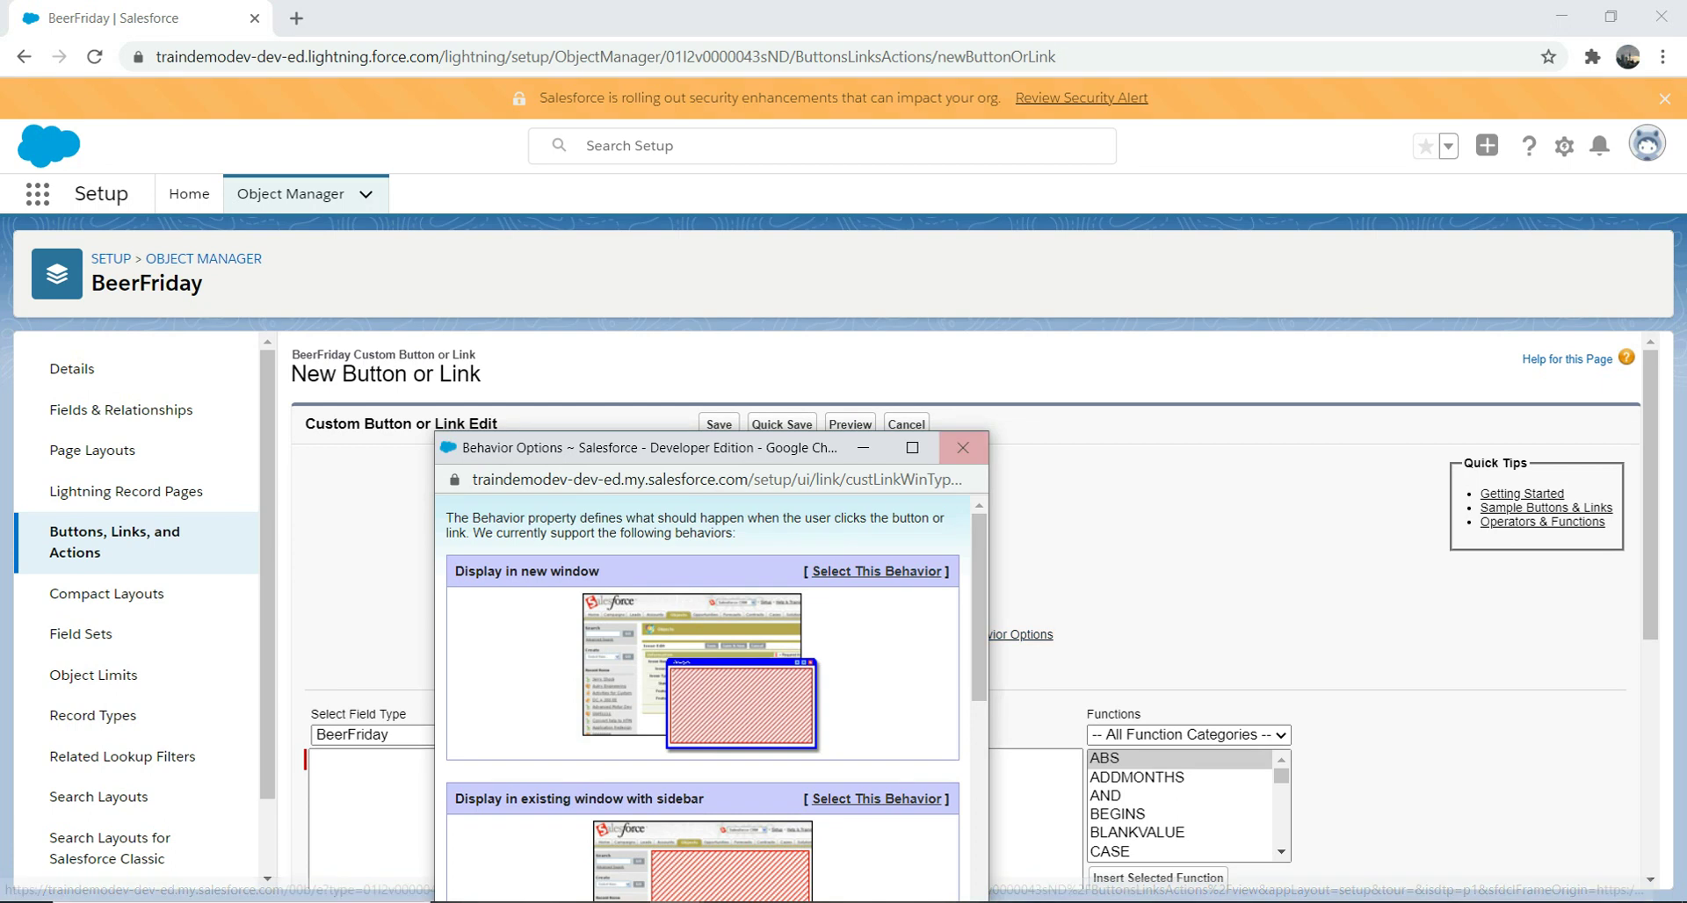
key("ctrl+w")
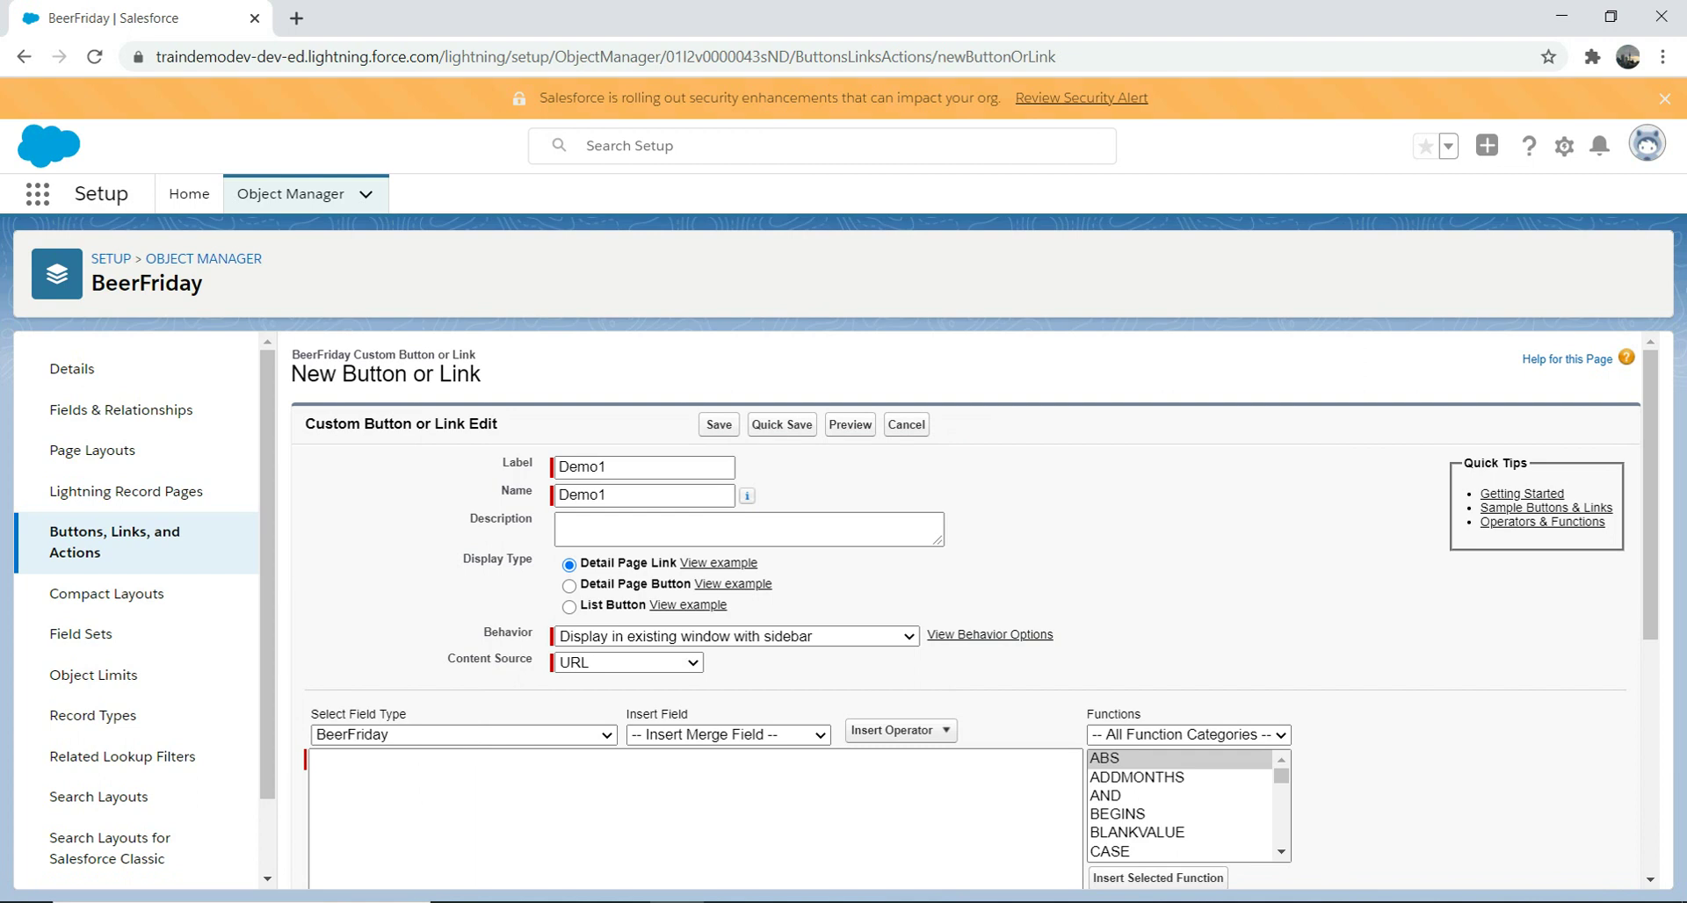
- Switch Behavior back to 'Display in new window' and keep URL as the content source
scroll(974, 610, "down", 2)
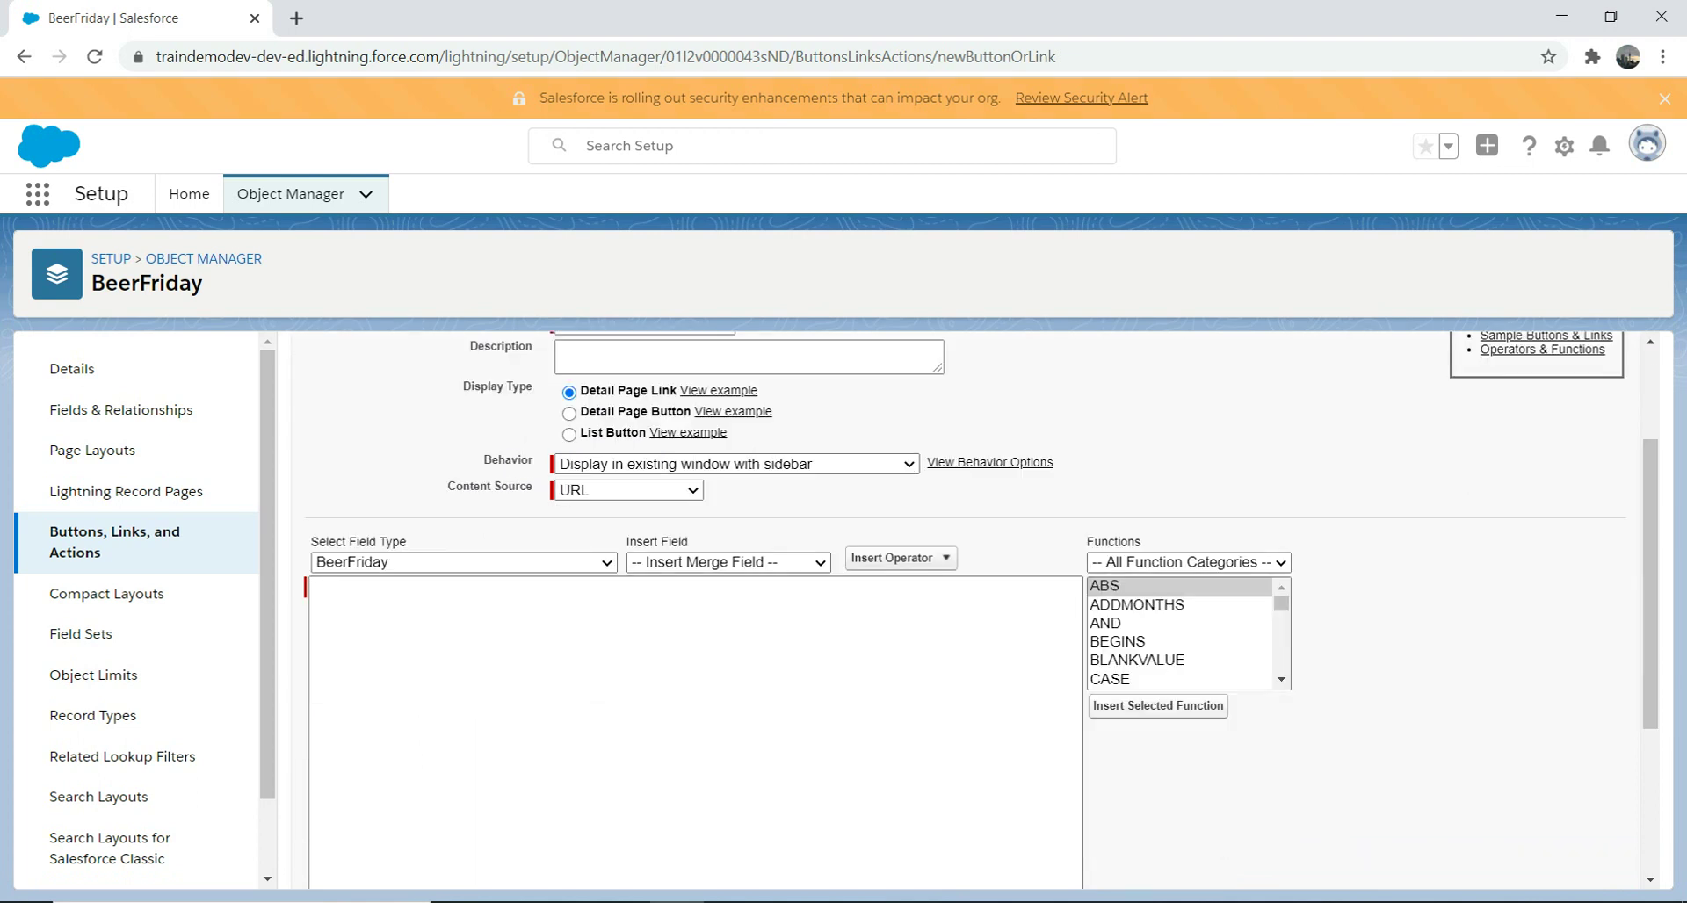
left_click(736, 464)
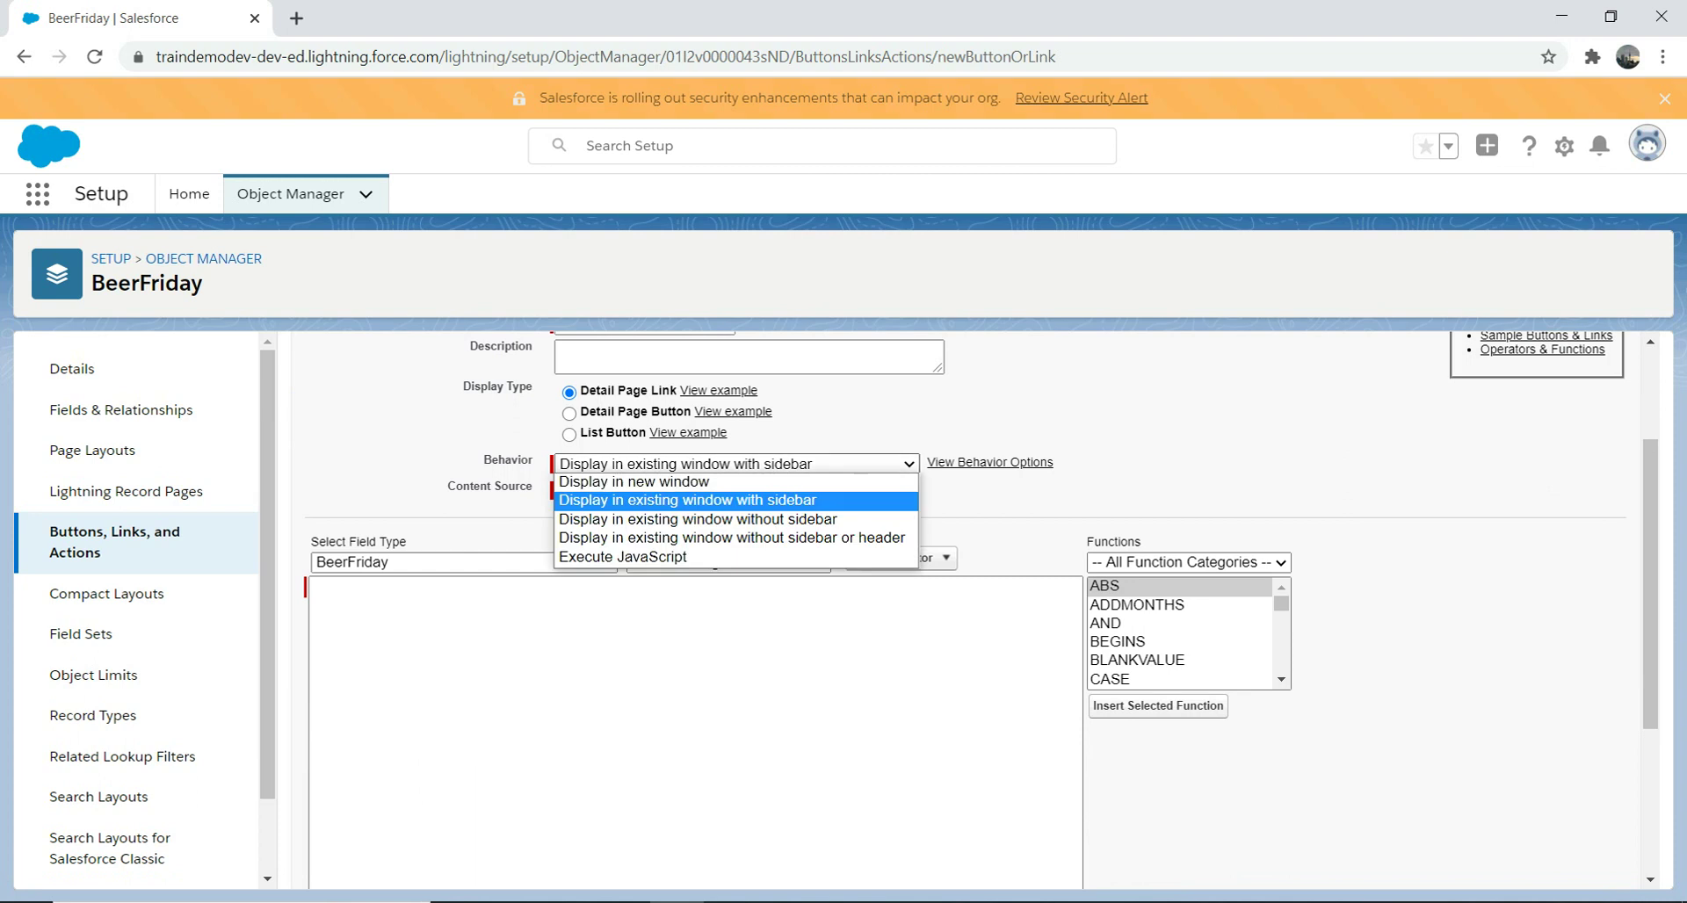
left_click(632, 478)
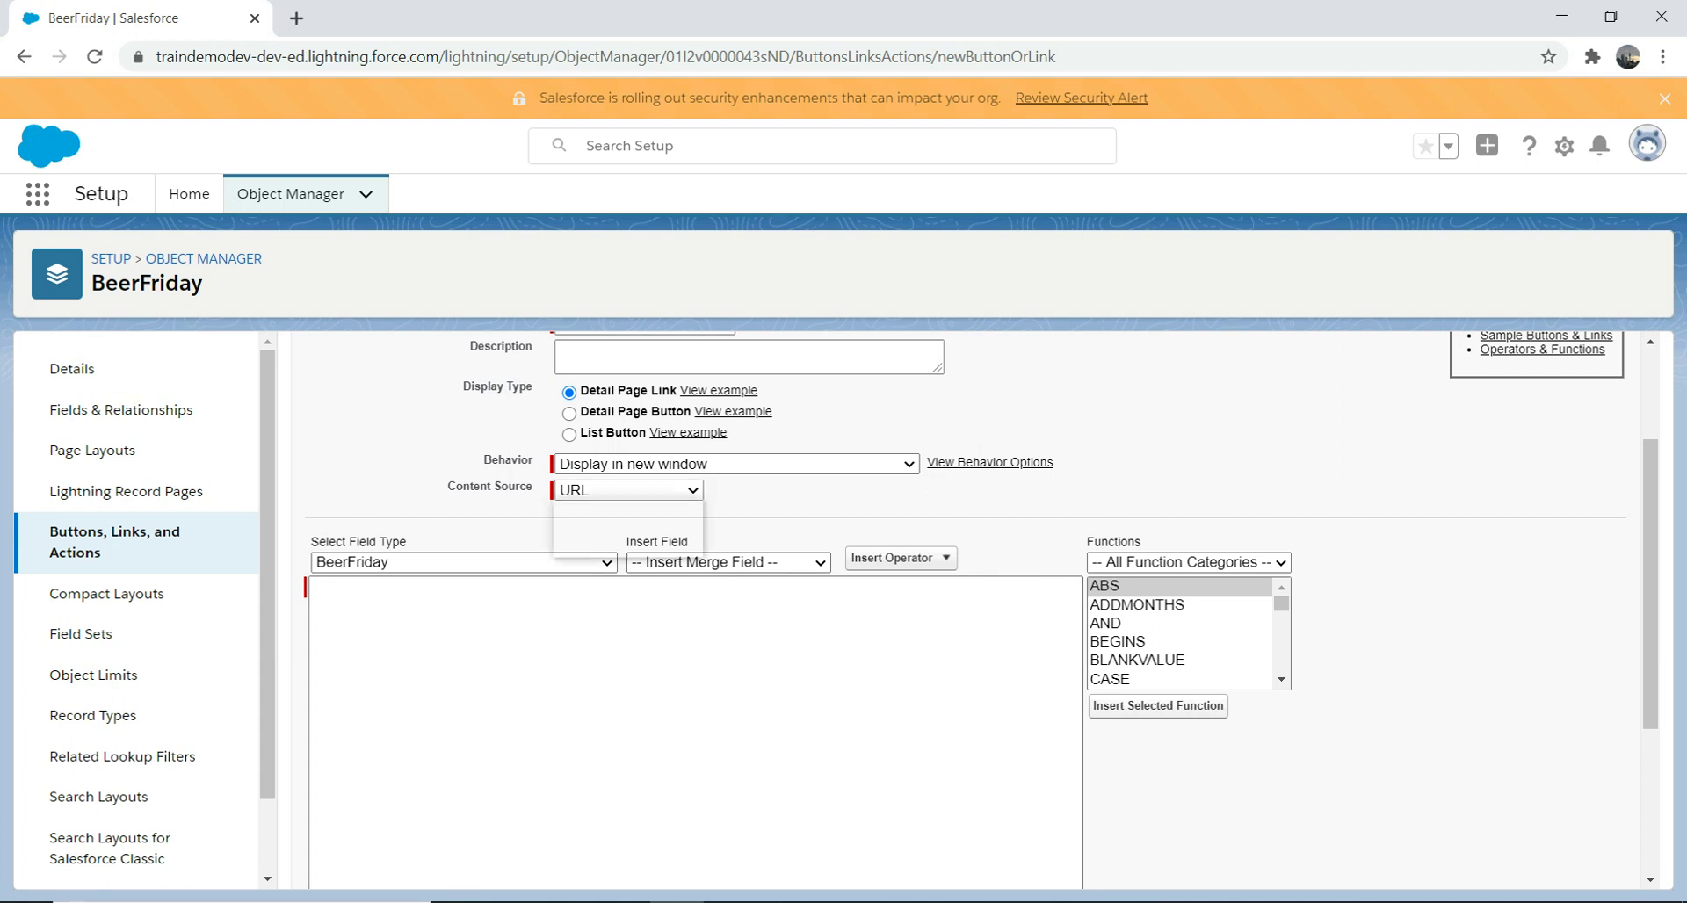
left_click(628, 490)
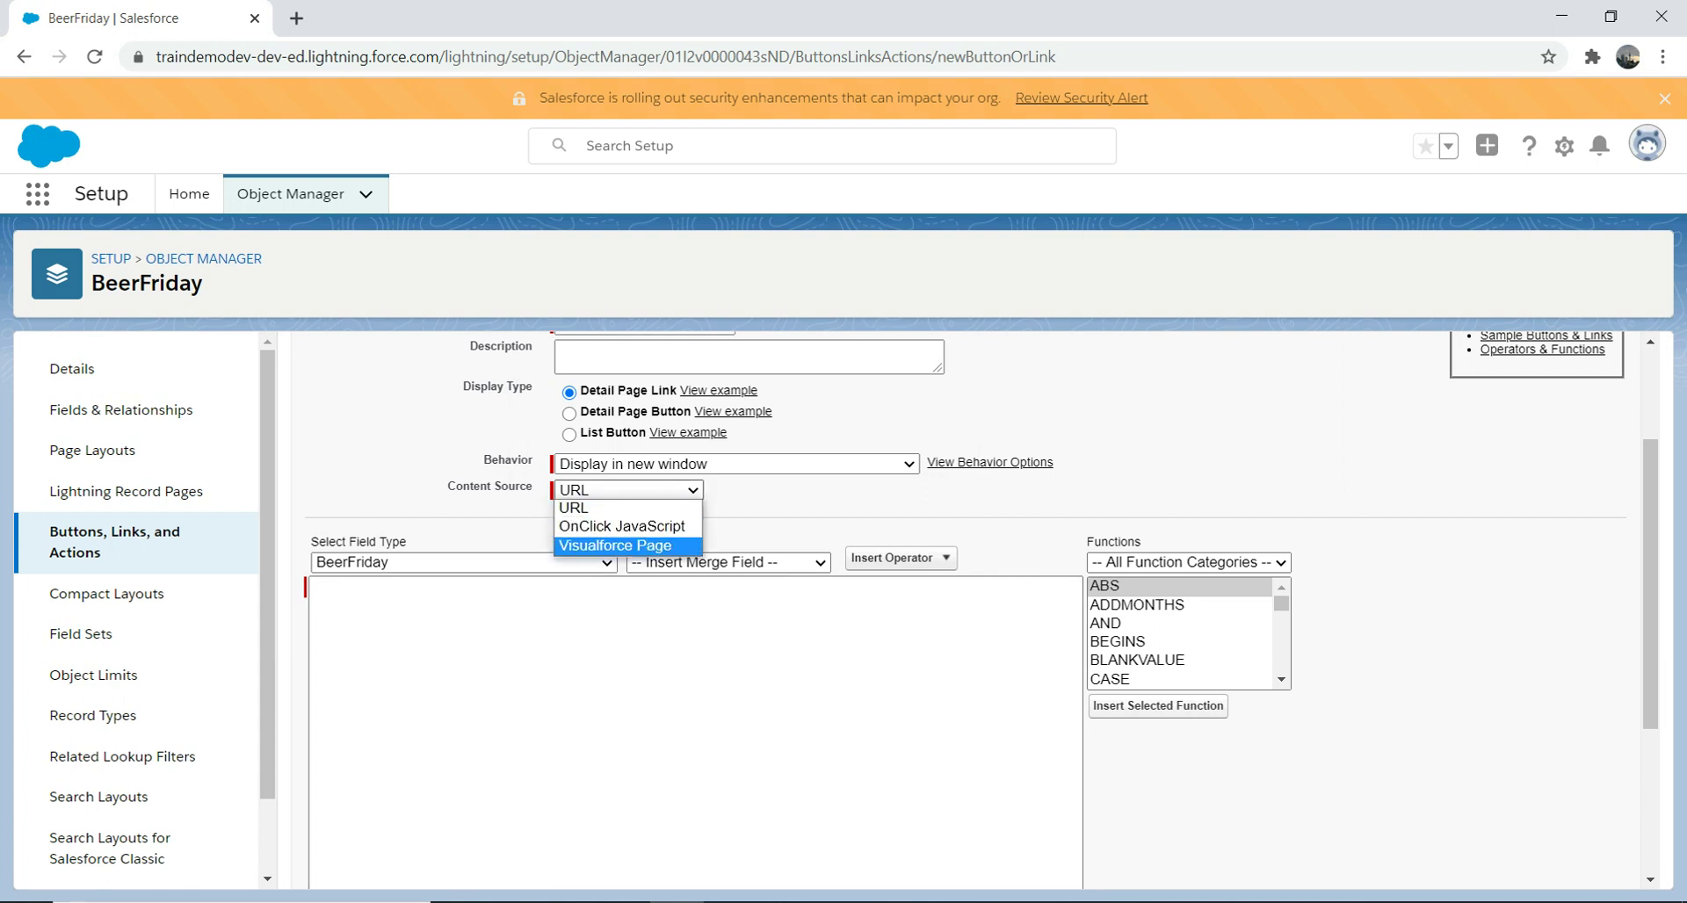
key("Return")
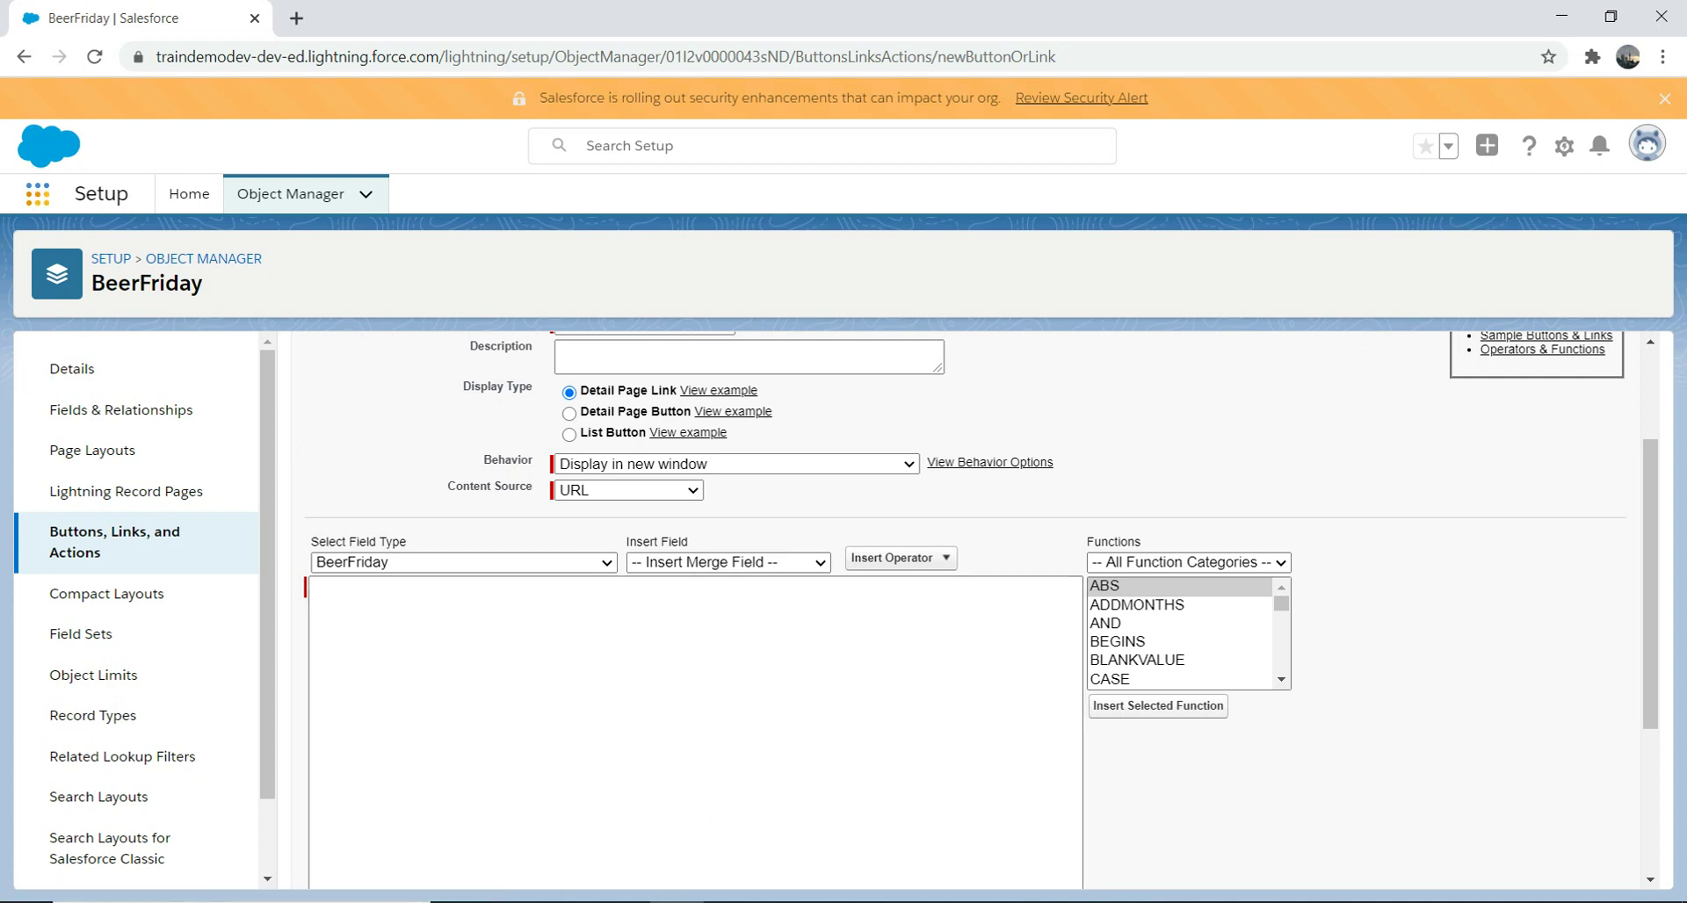
- Open the Files page in a new browser tab
left_click(37, 193)
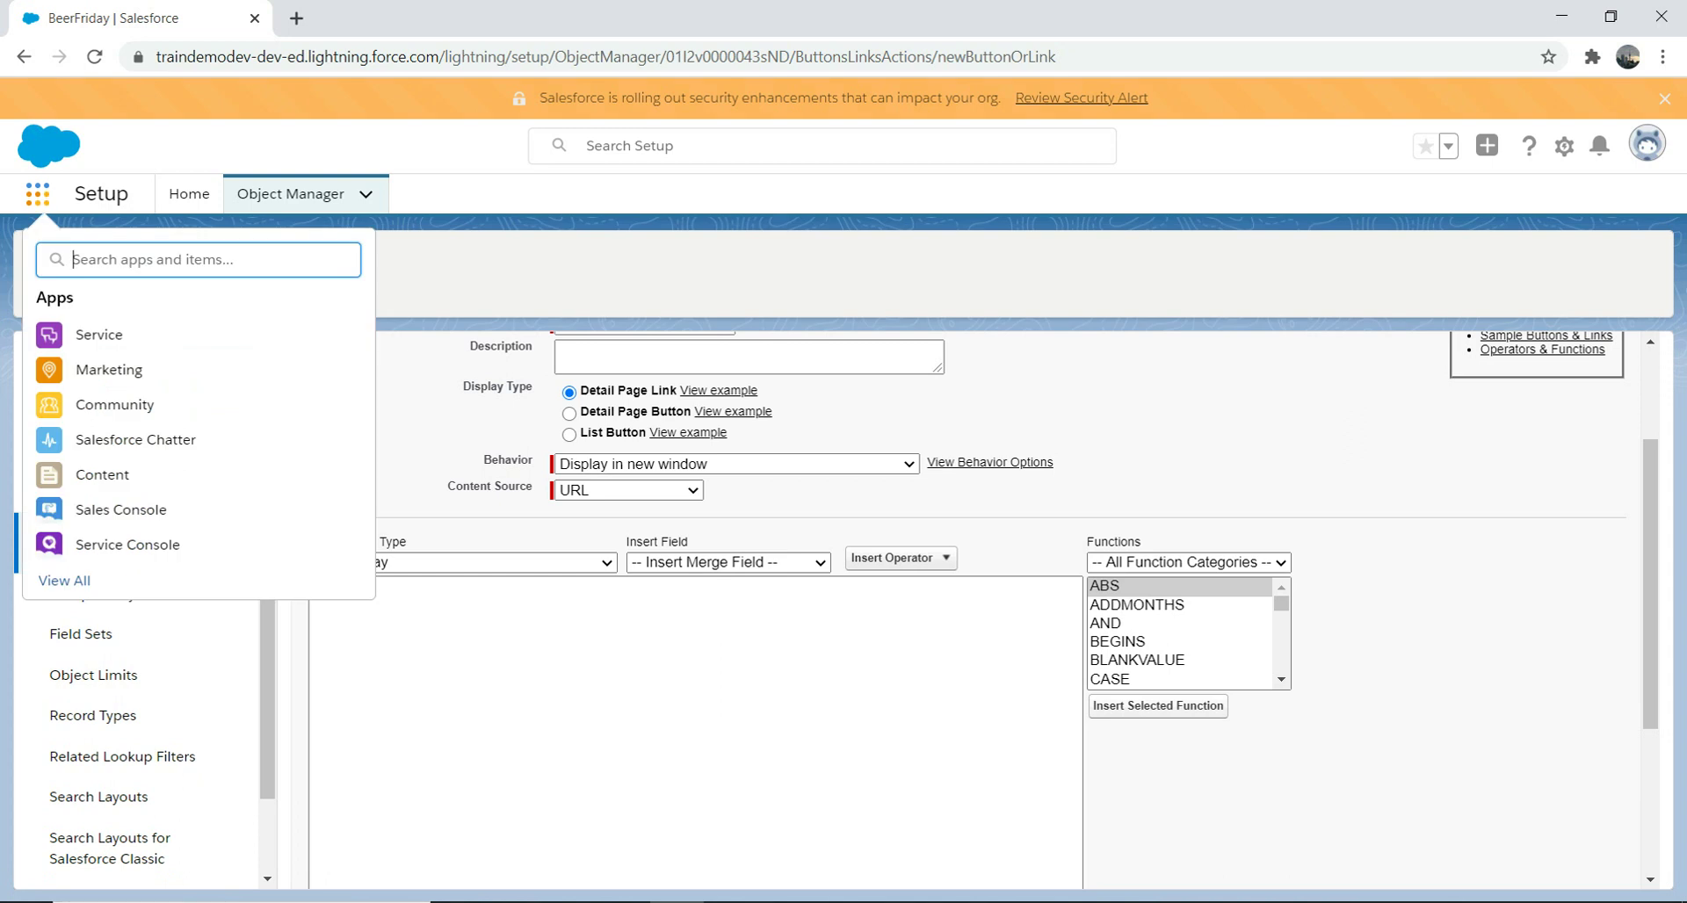
type("file")
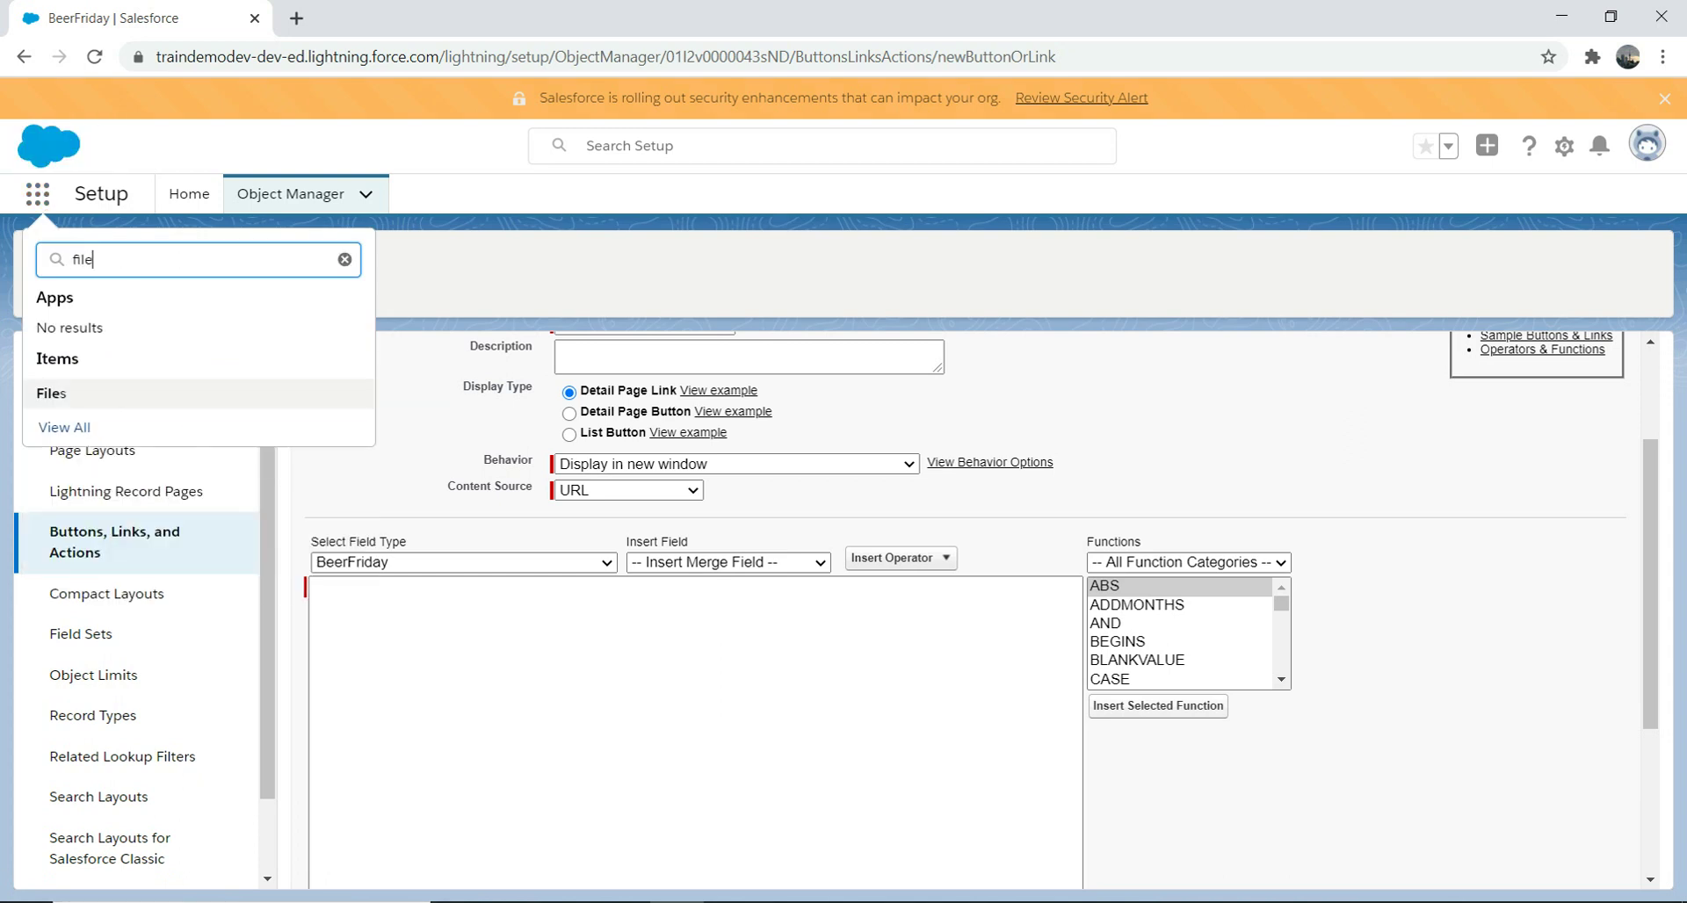
right_click(65, 395)
left_click(131, 412)
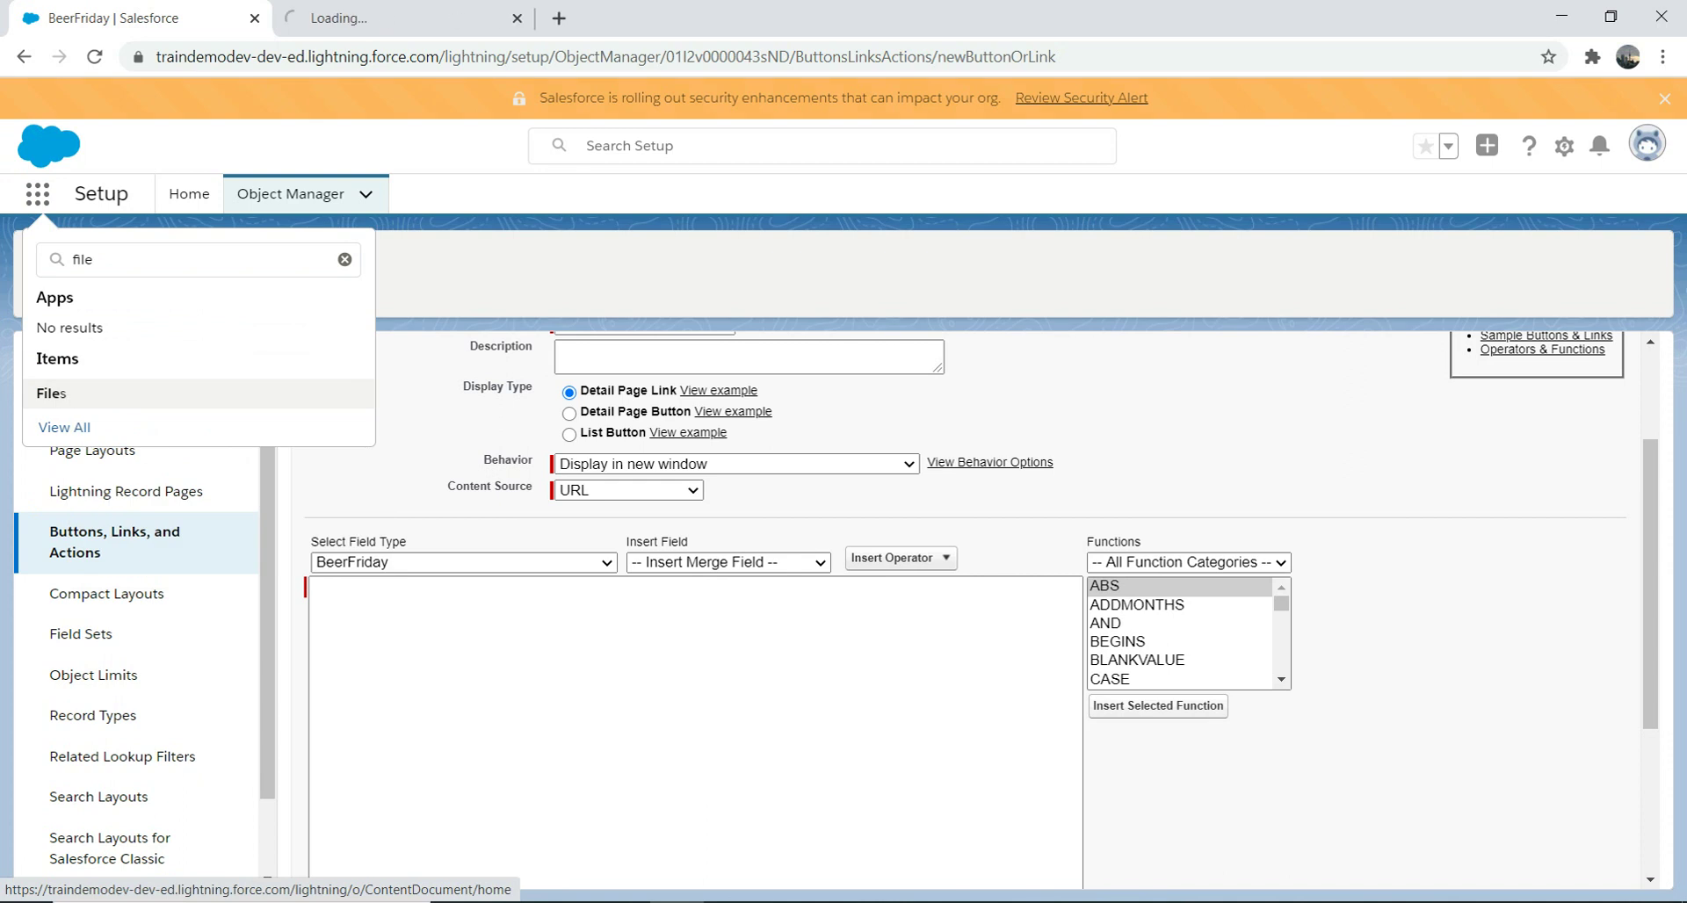
key("ctrl+Tab")
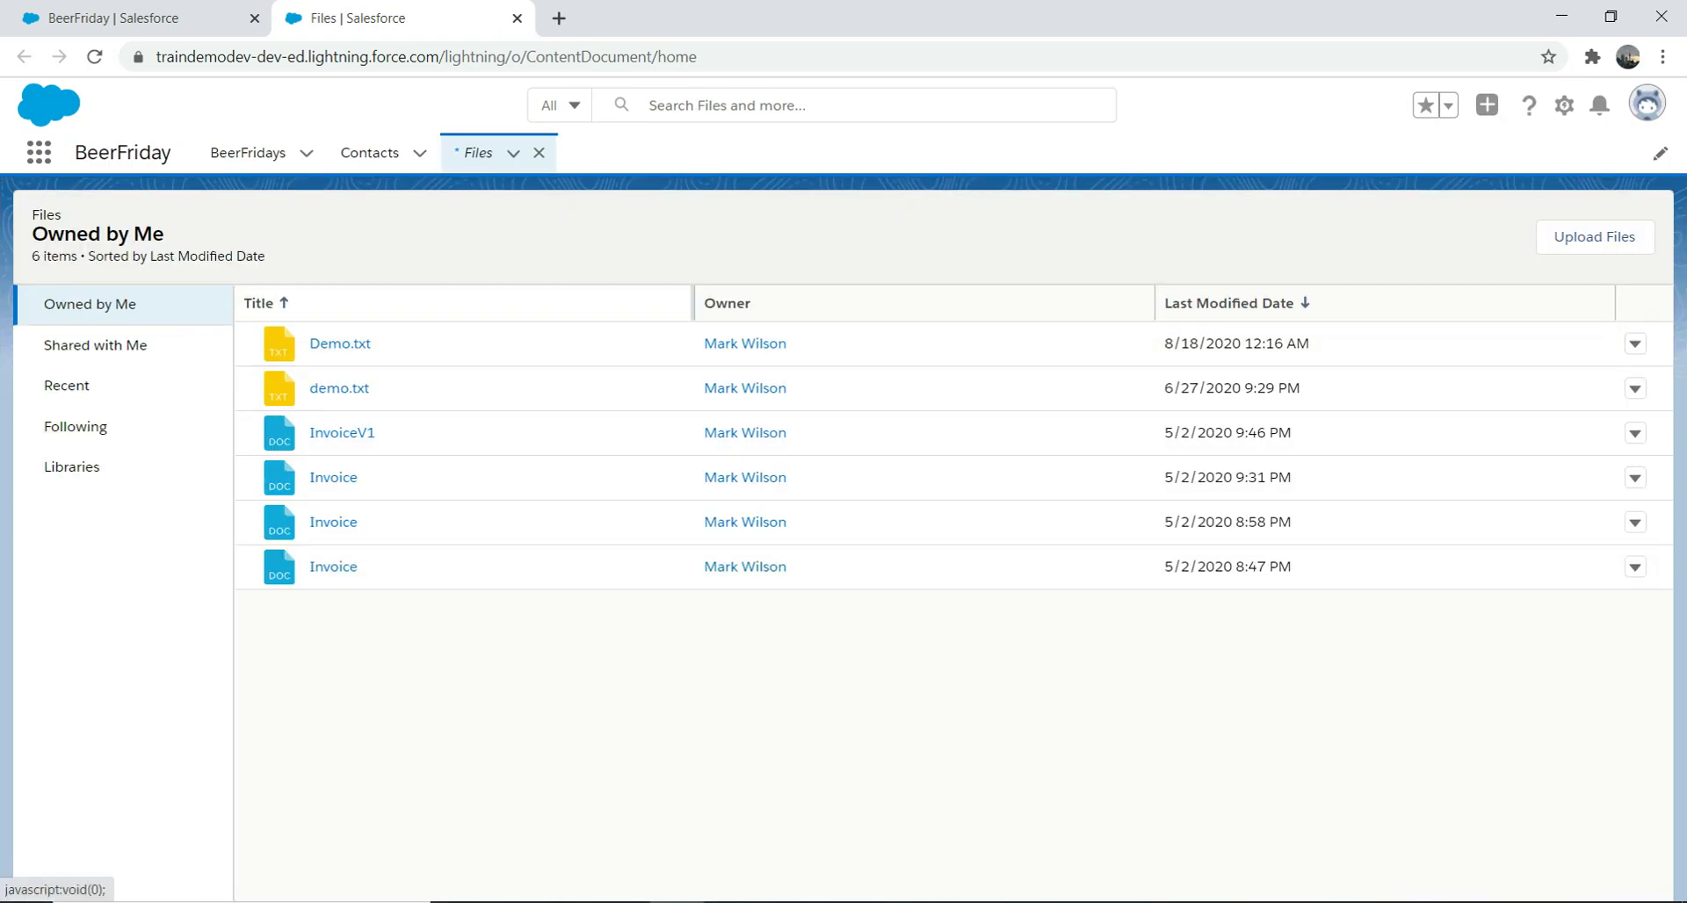
- Copy Demo.txt's public link, then return to the BeerFriday button form
left_click(1635, 344)
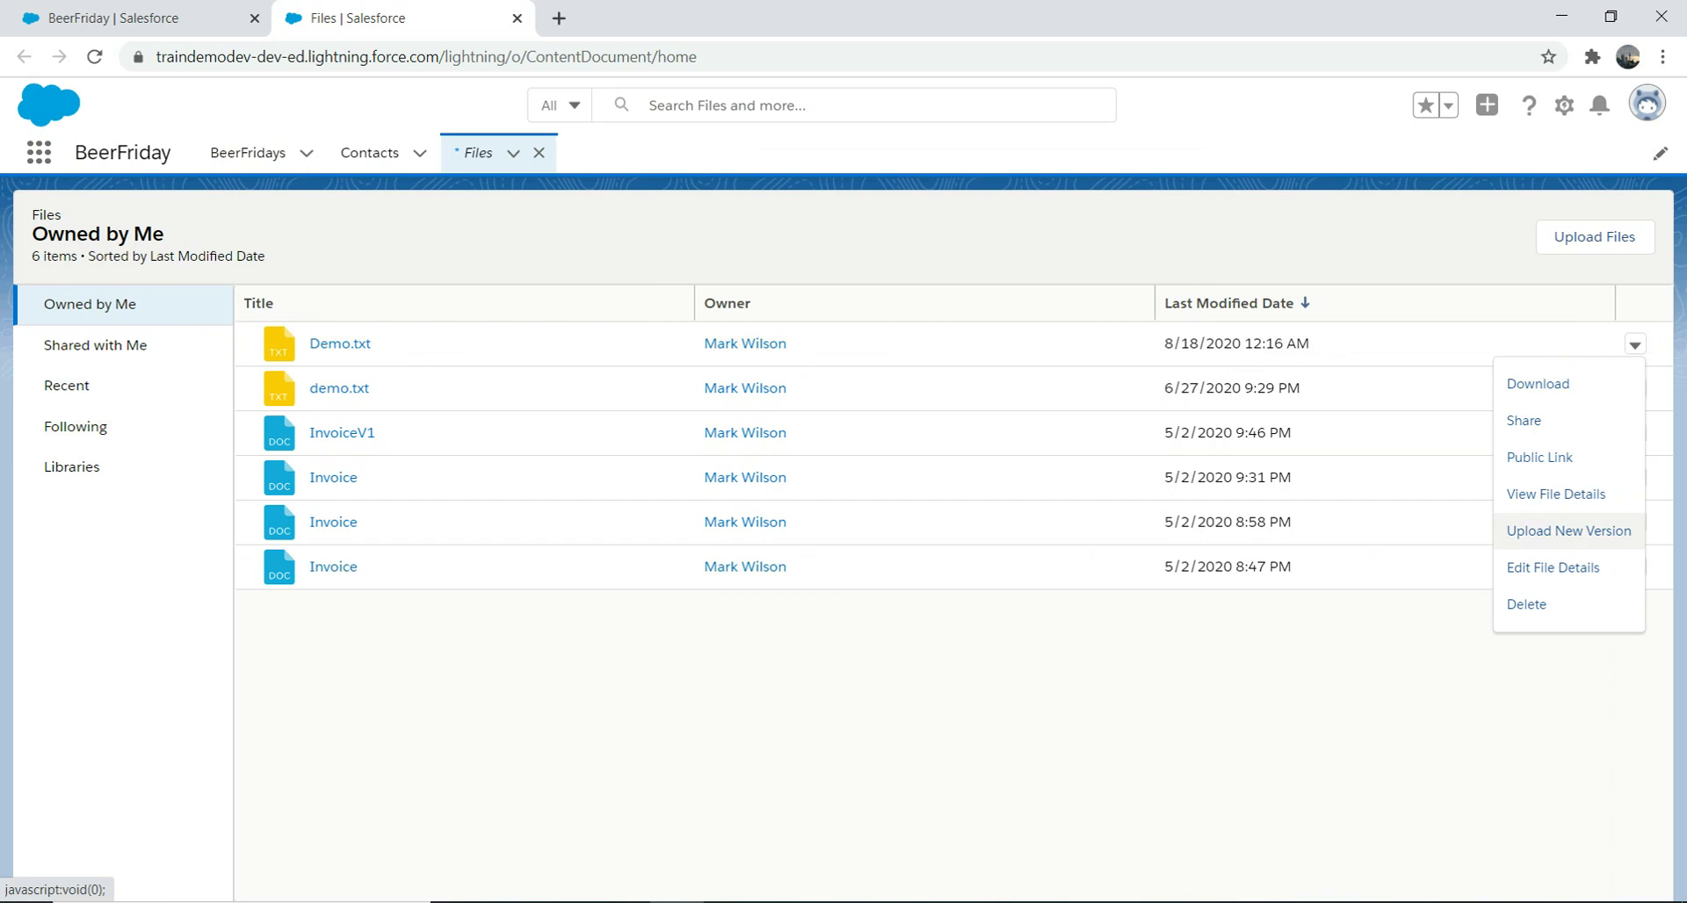
left_click(1539, 457)
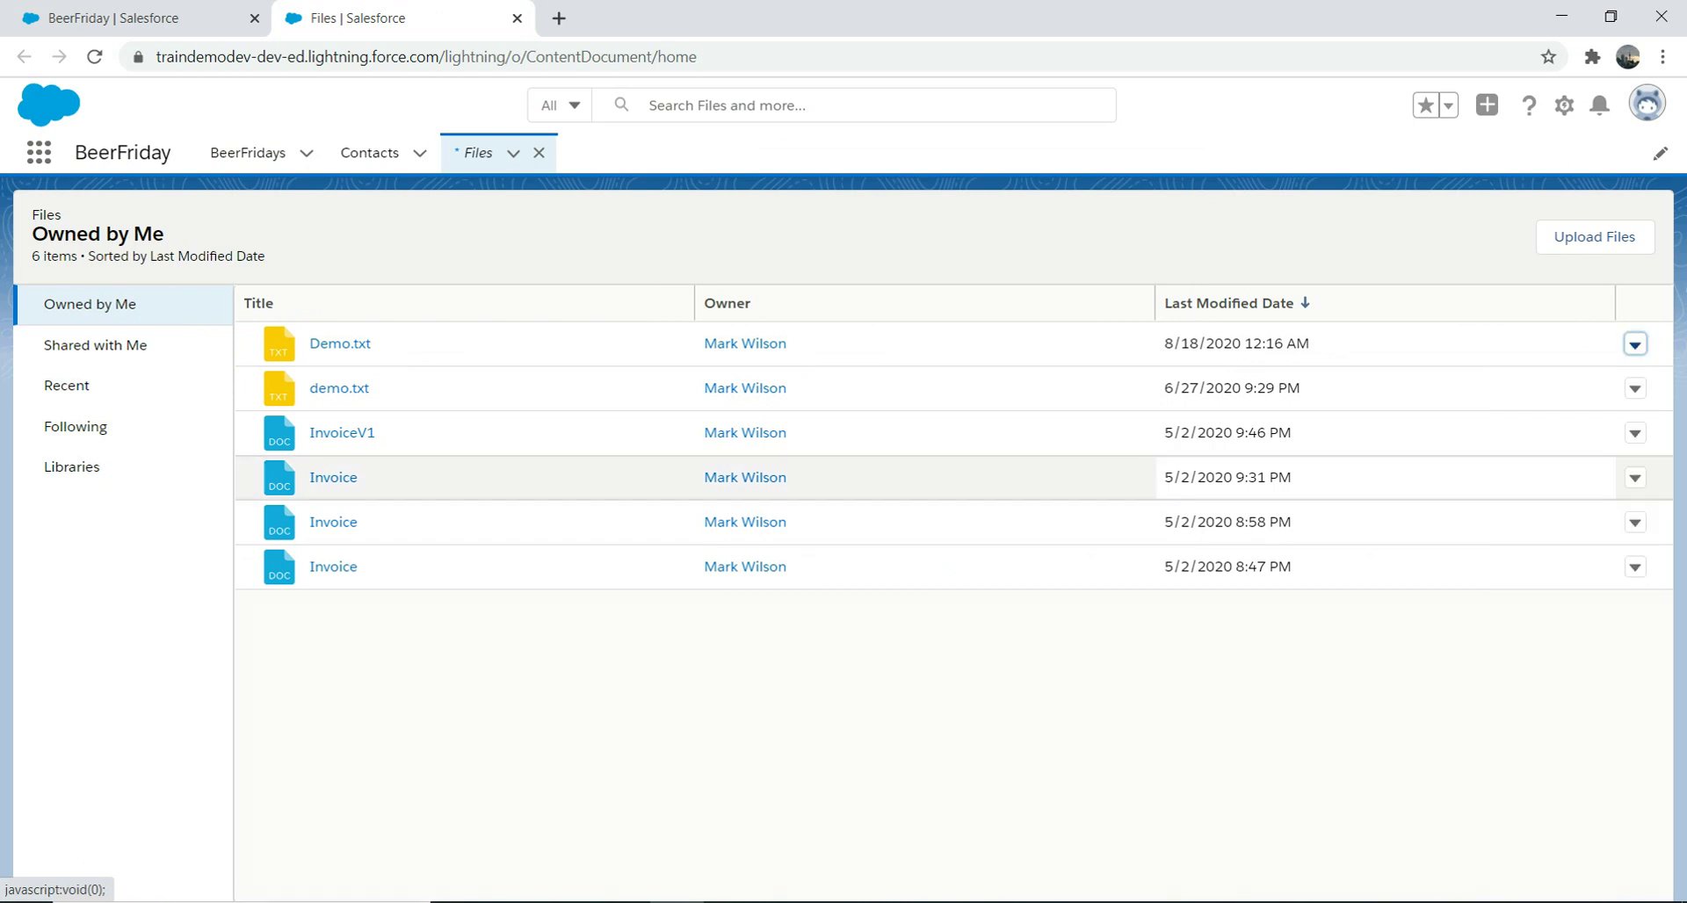
double_click(688, 523)
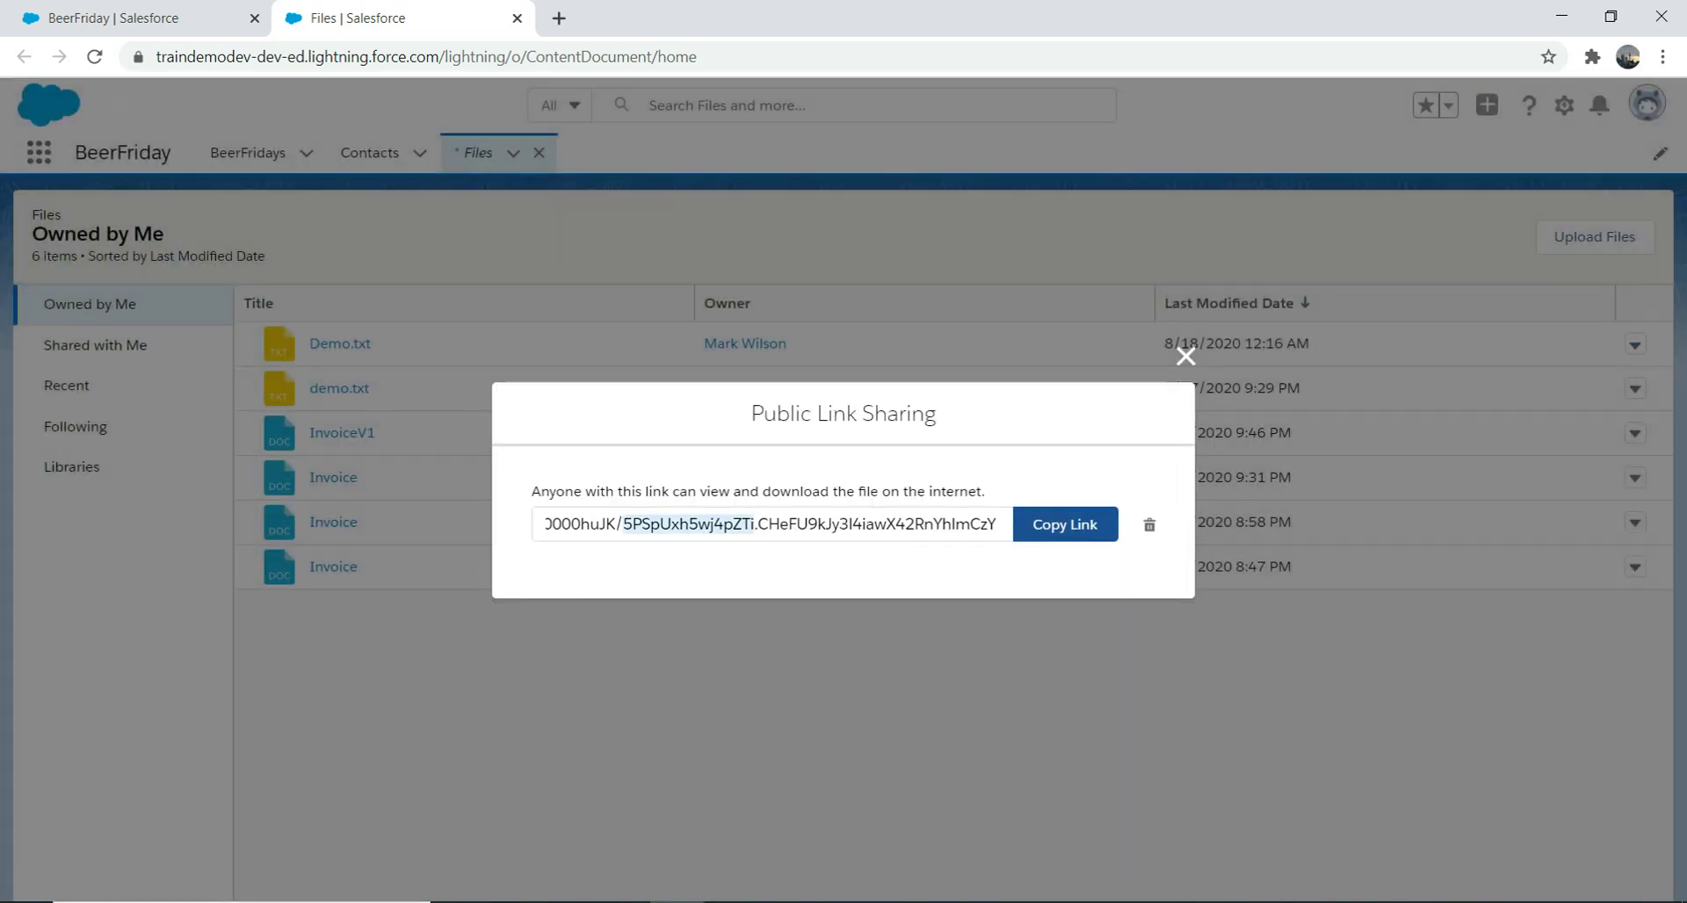
triple_click(688, 524)
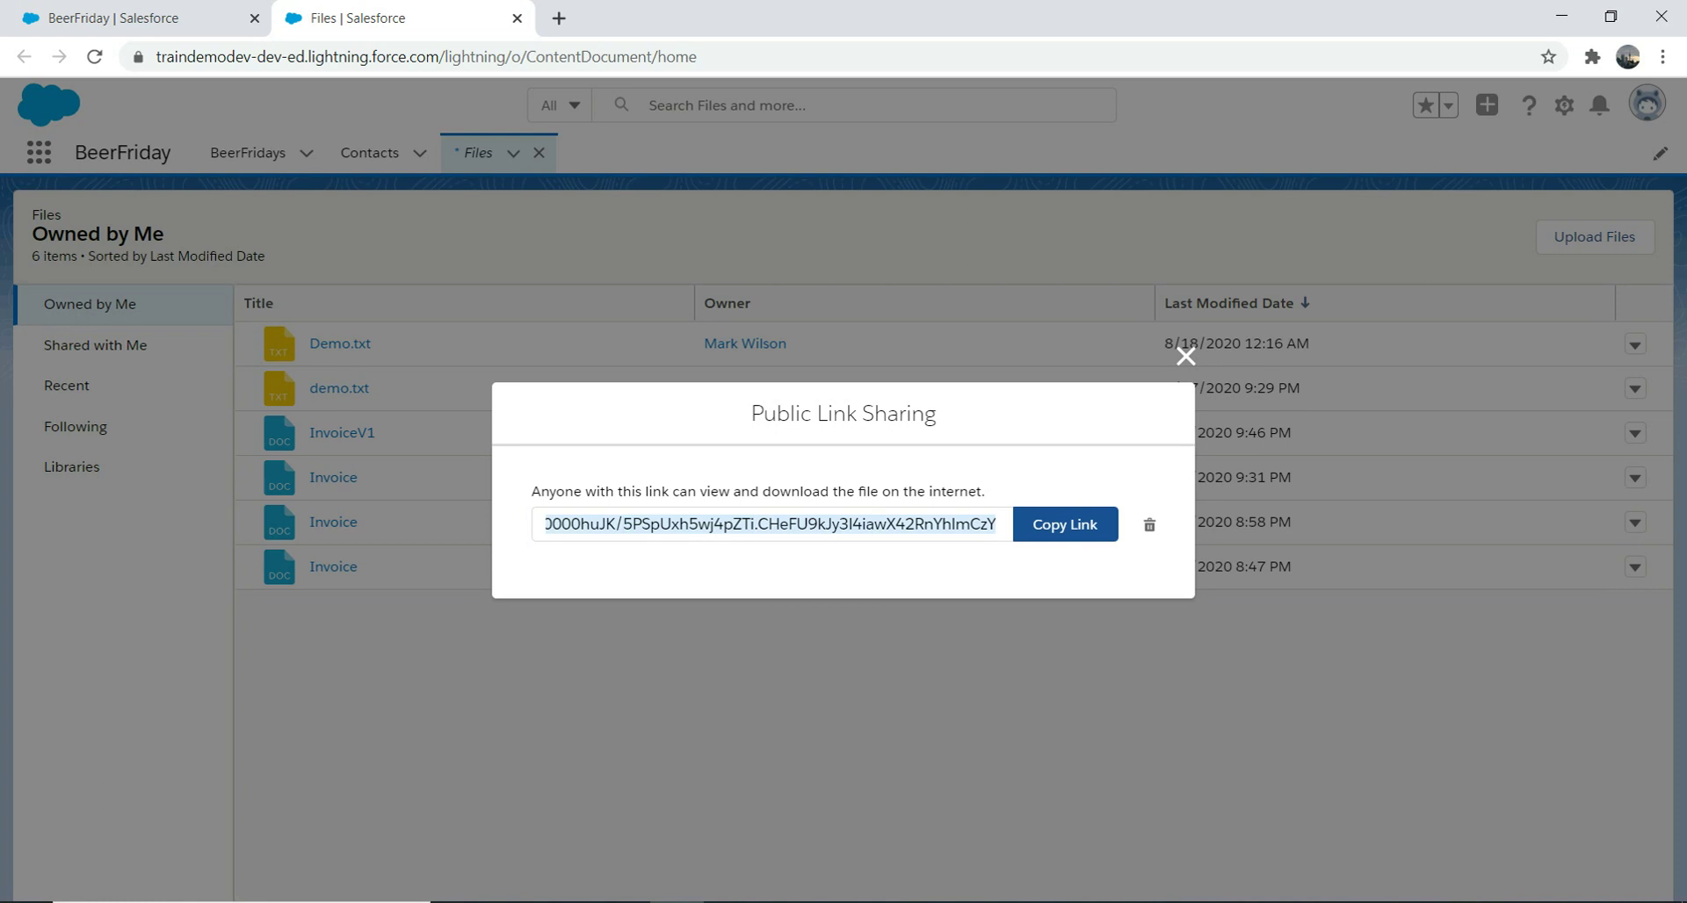
left_click(1065, 523)
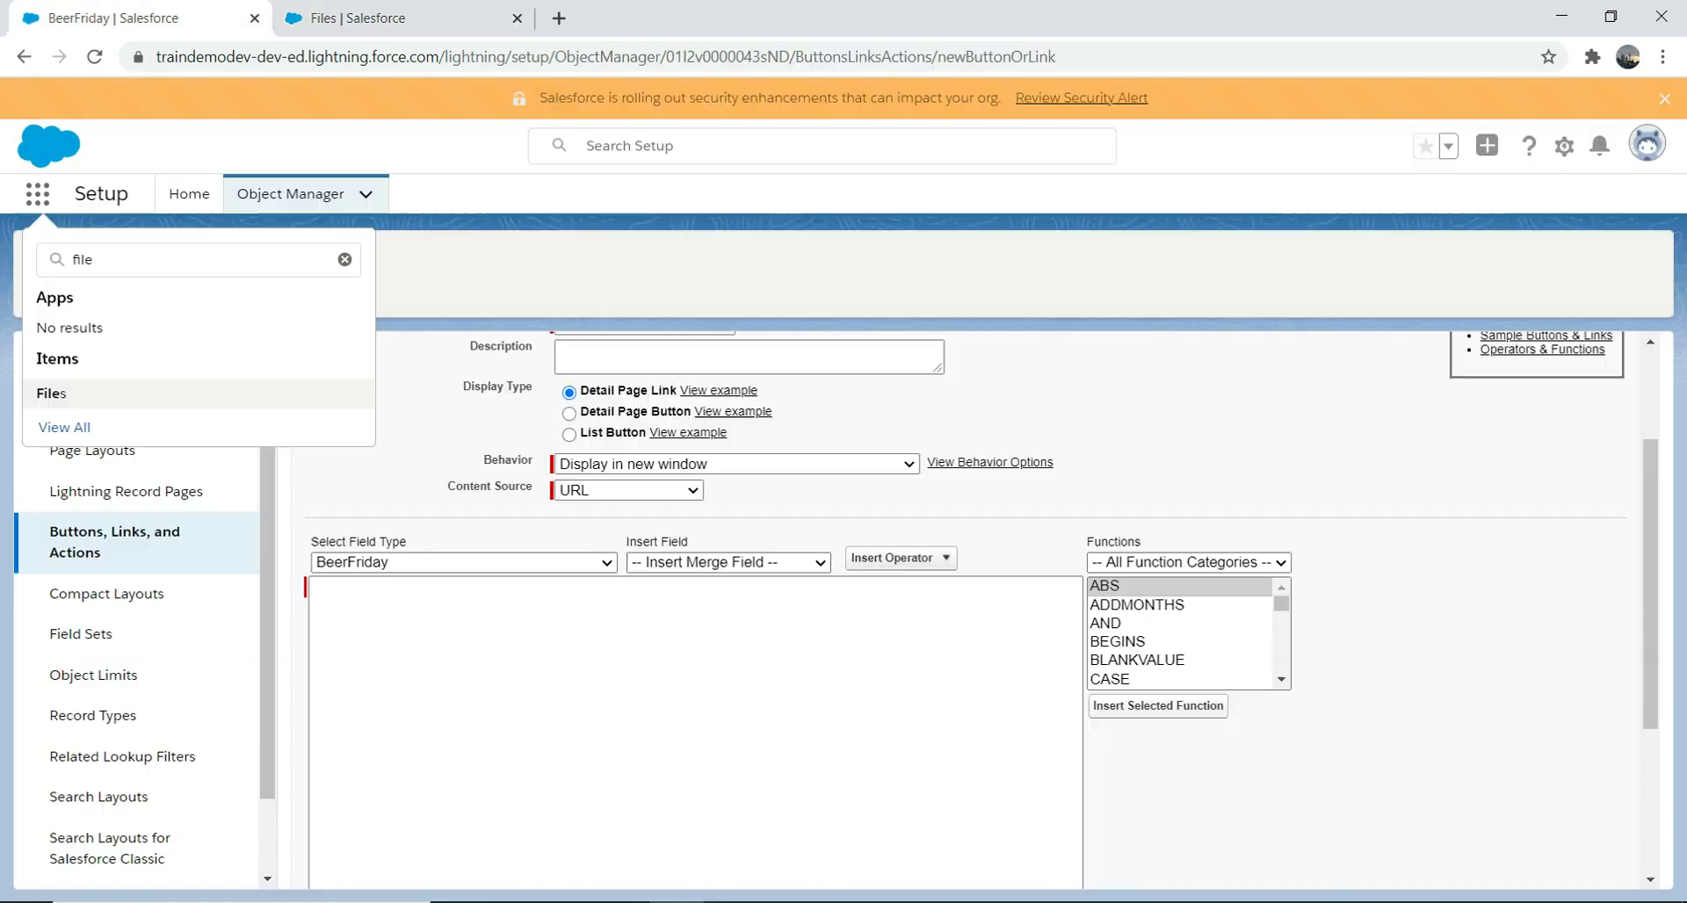
left_click(132, 18)
- Paste Demo.txt's public link into the URL formula and trim it to a path starting /sfc/p/
left_click(313, 588)
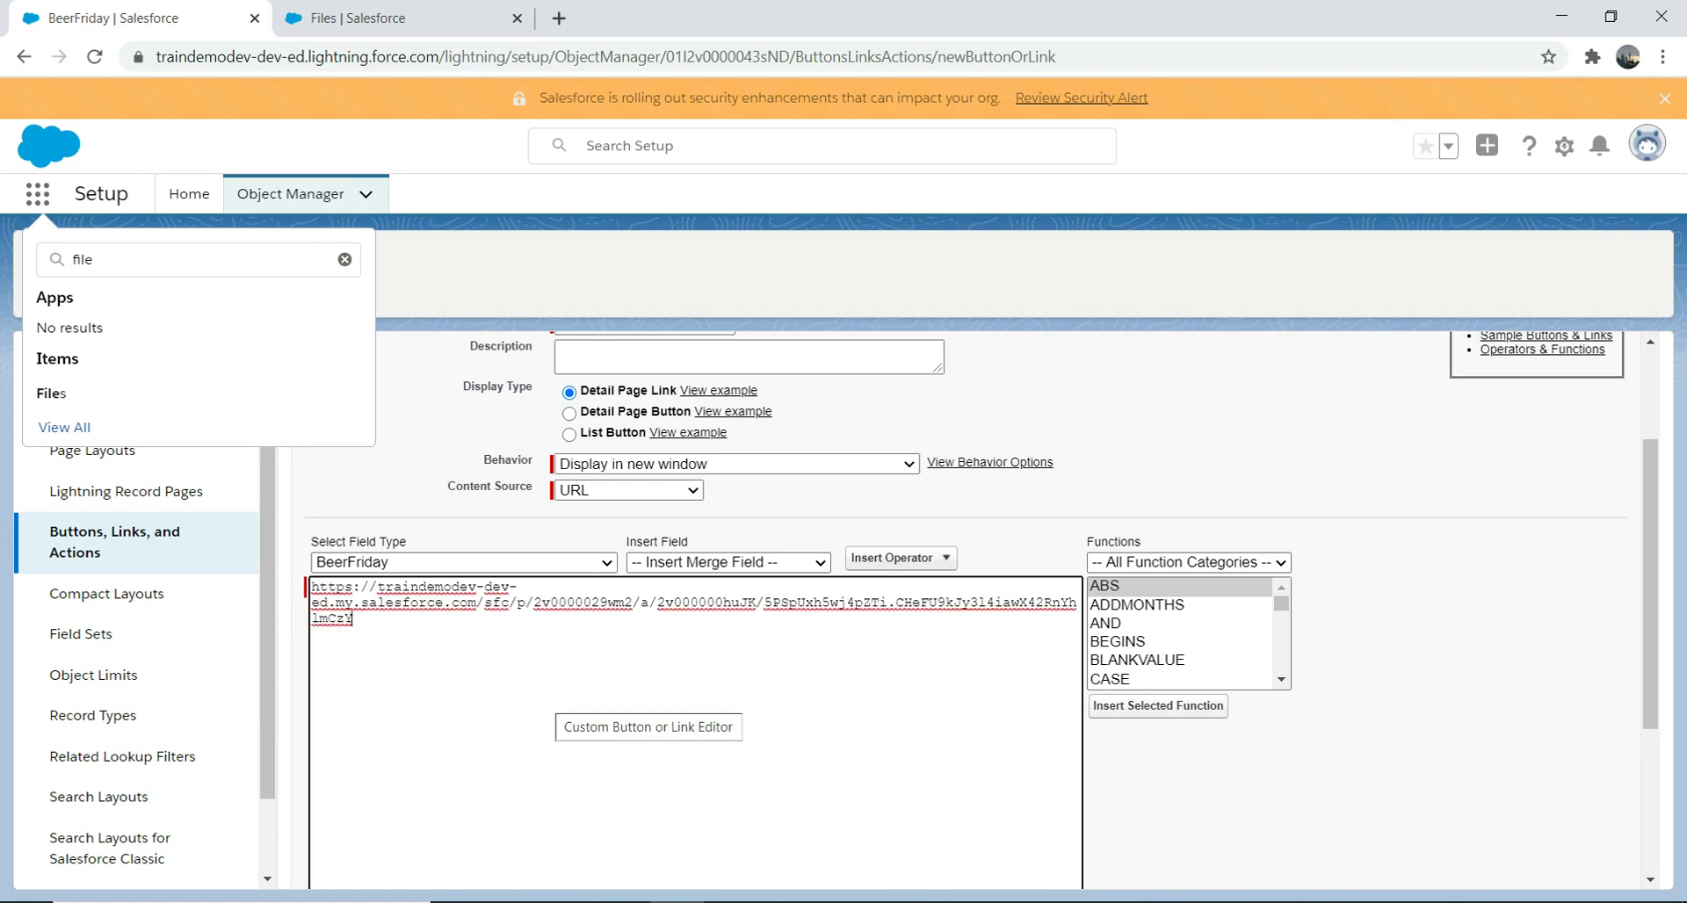
left_click_drag(477, 603, 311, 586)
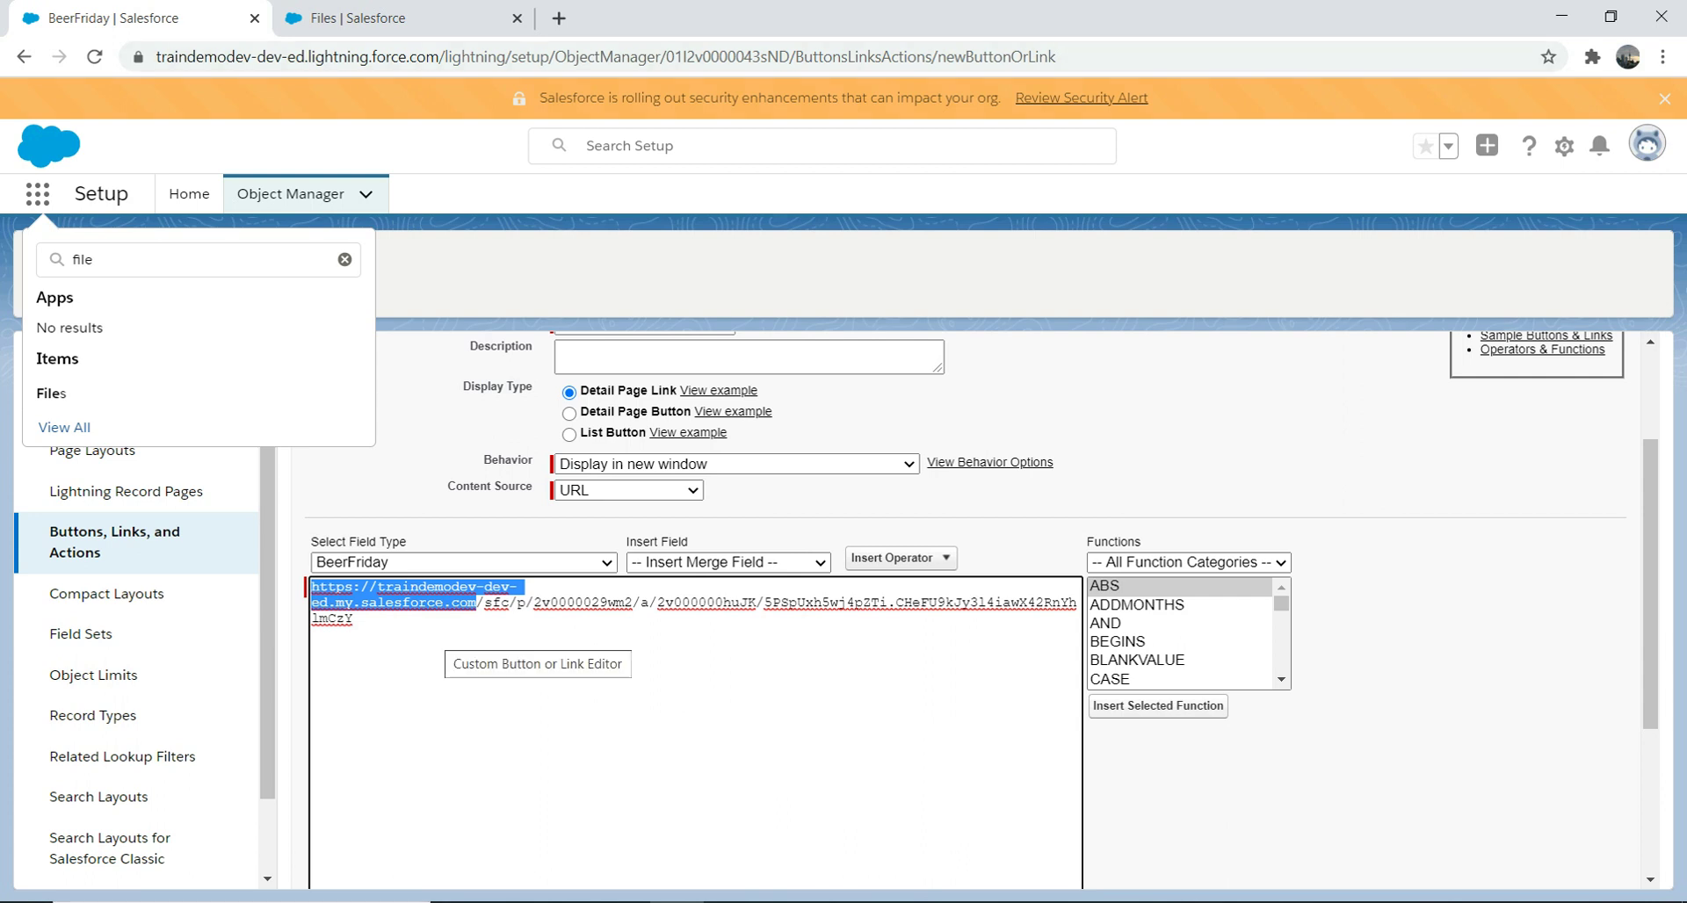
key("BackSpace")
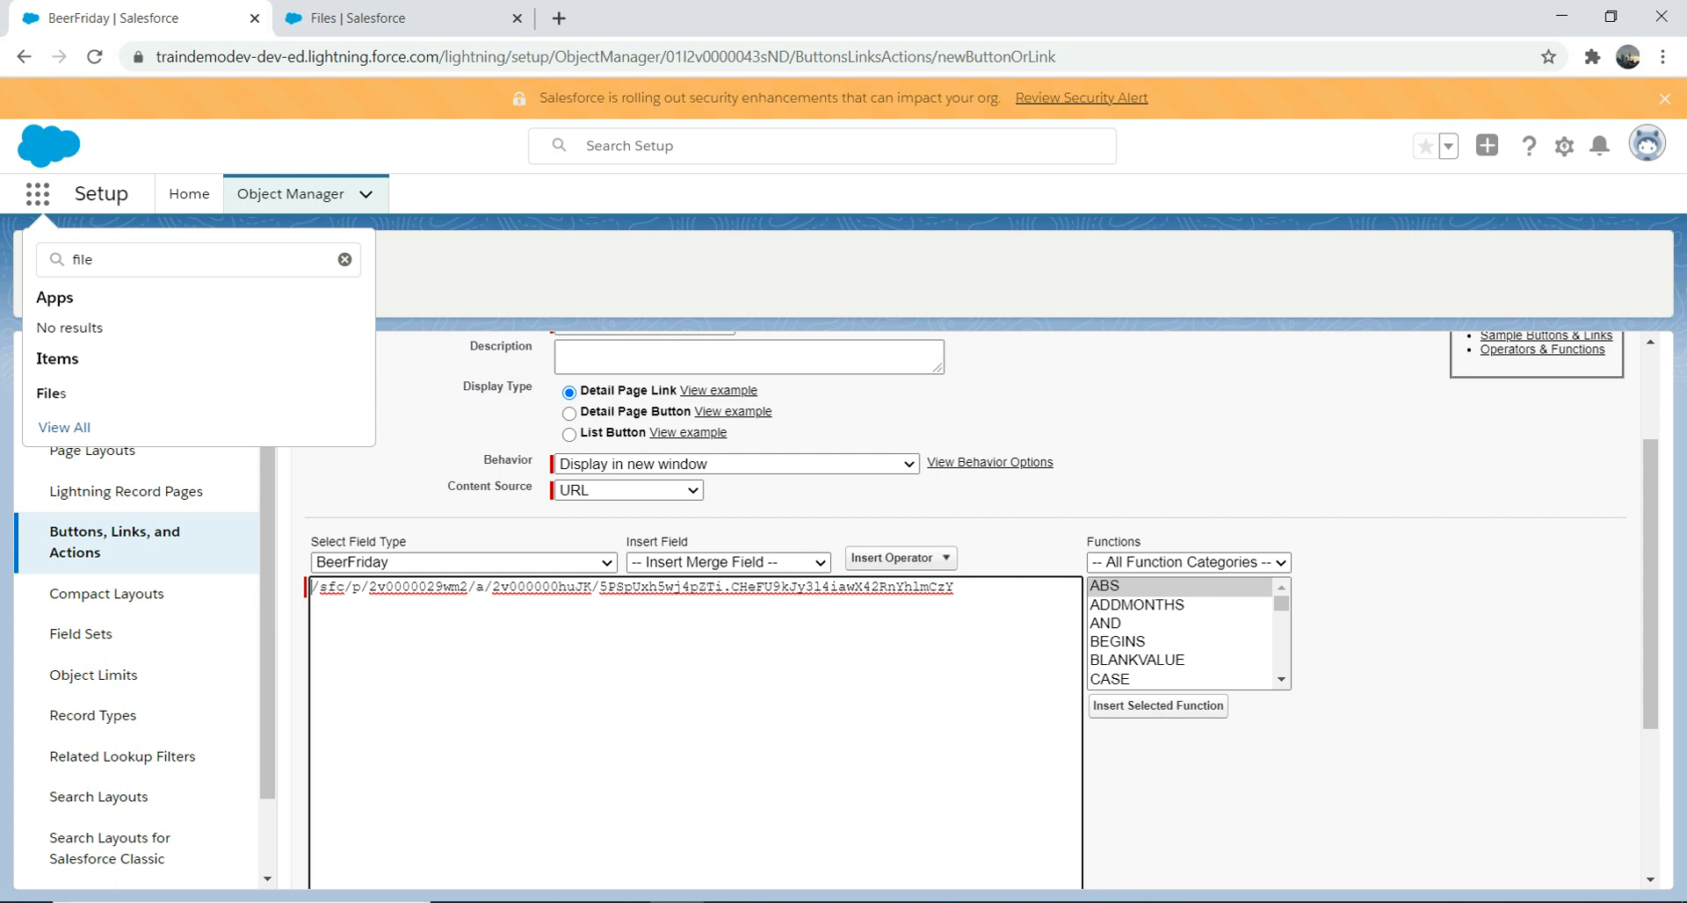
key("Right")
key("BackSpace")
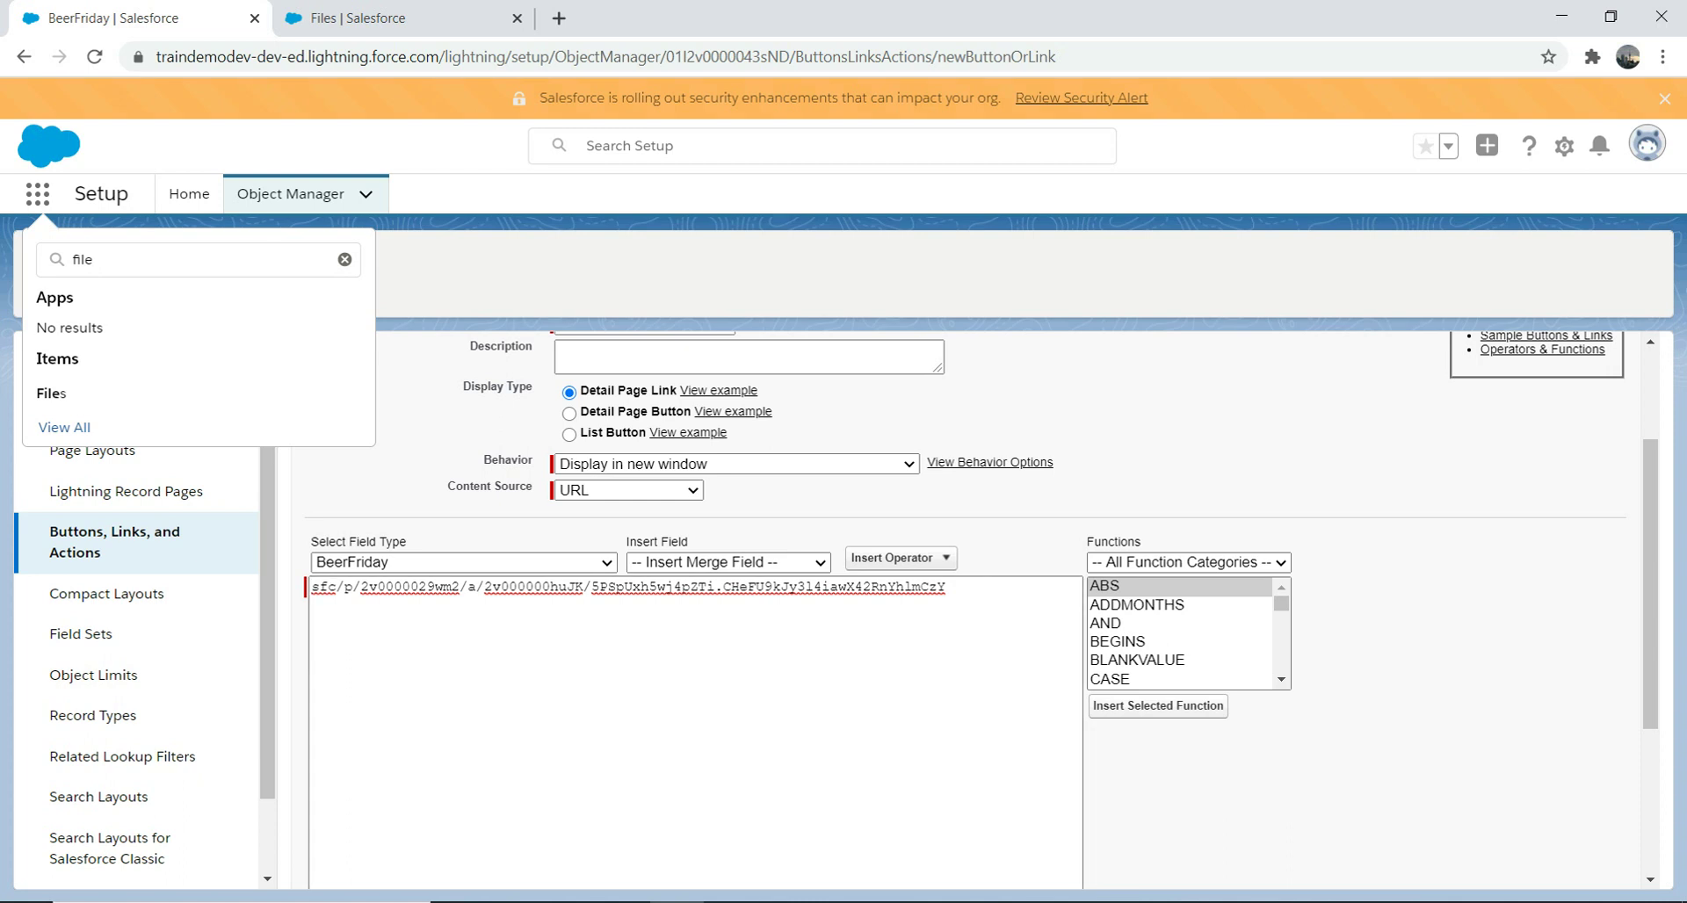
key("shift+Right")
key("Right")
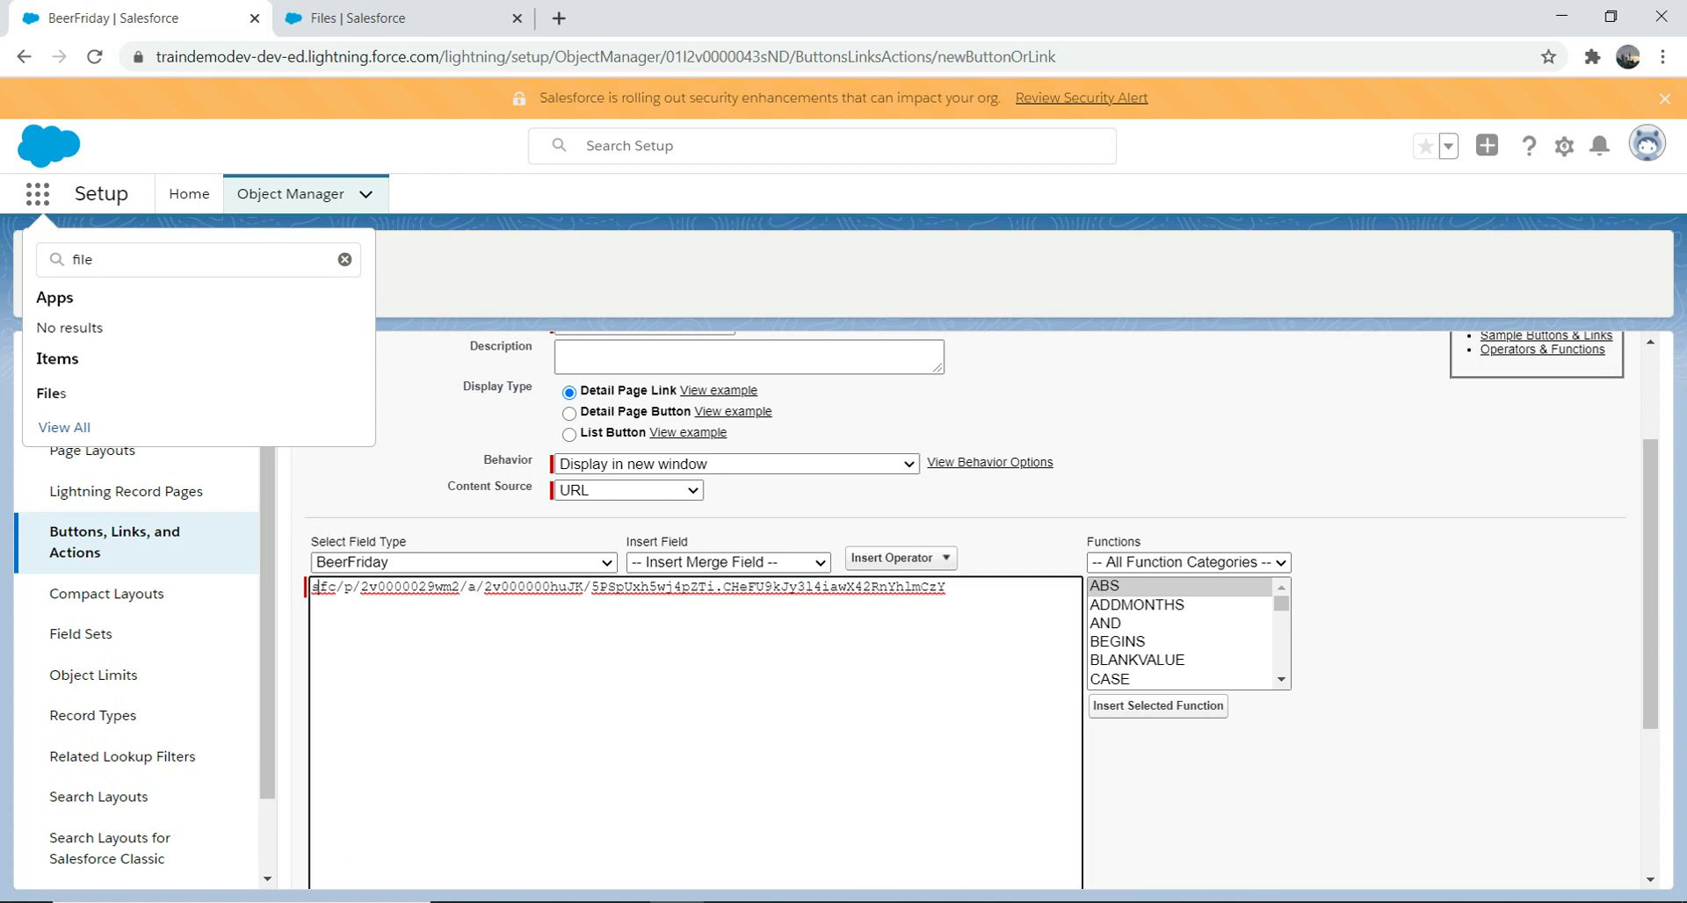
key("Left")
type("/")
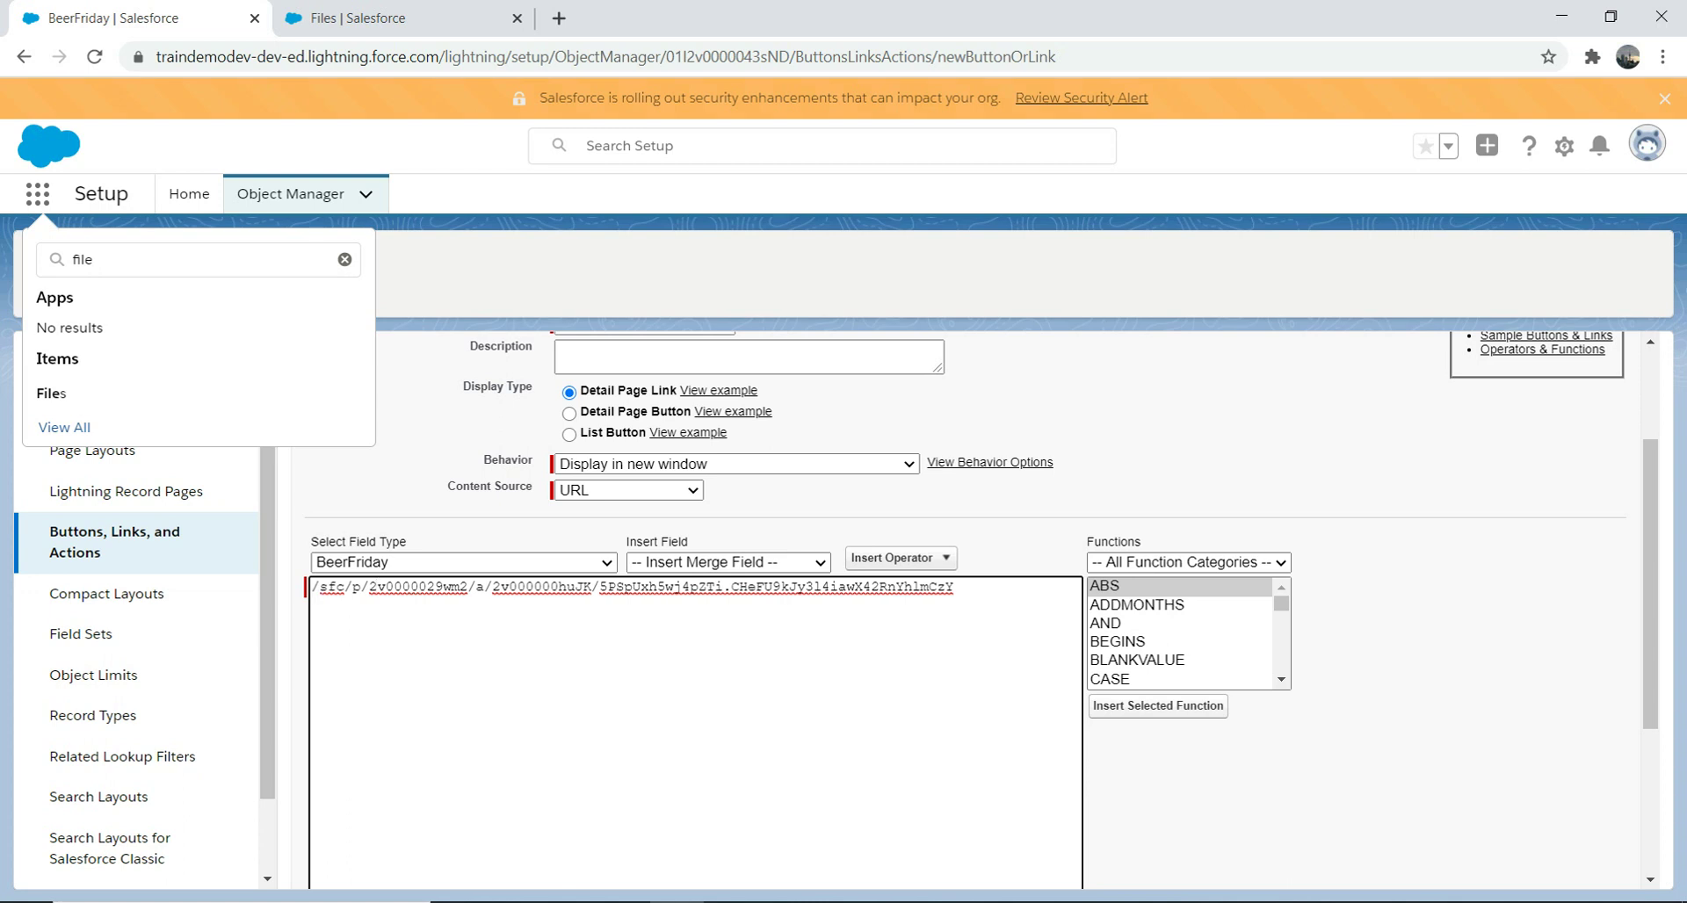
- Save the Demo1 link and dismiss the page layout alert
scroll(966, 615, "up", 2)
left_click(719, 425)
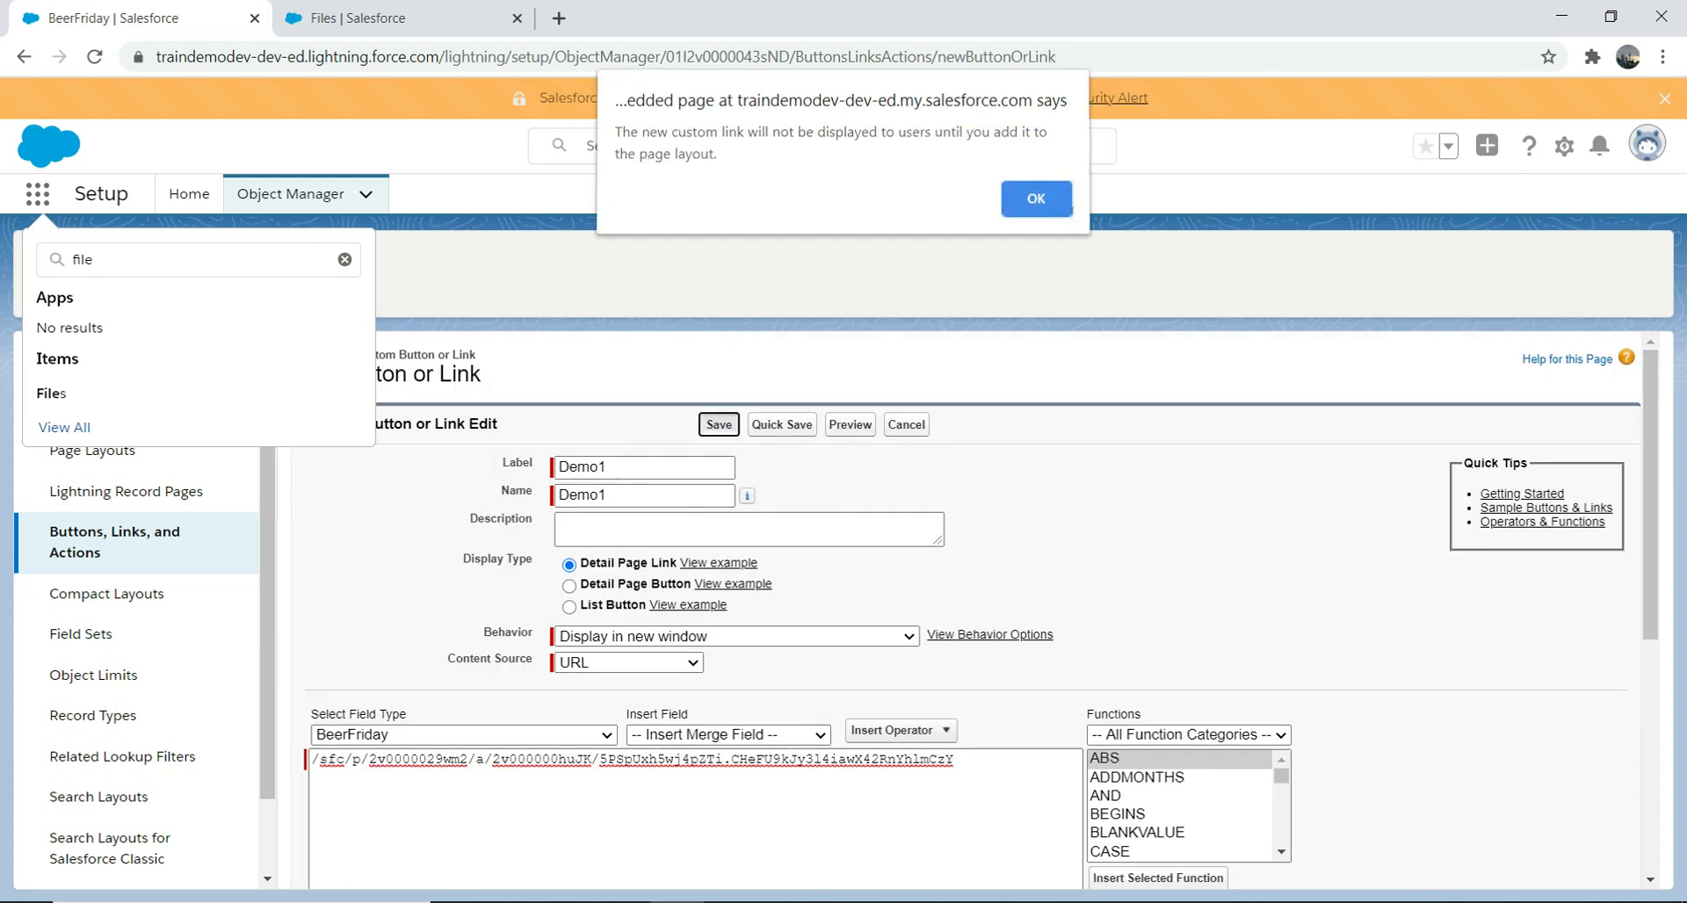
key("Return")
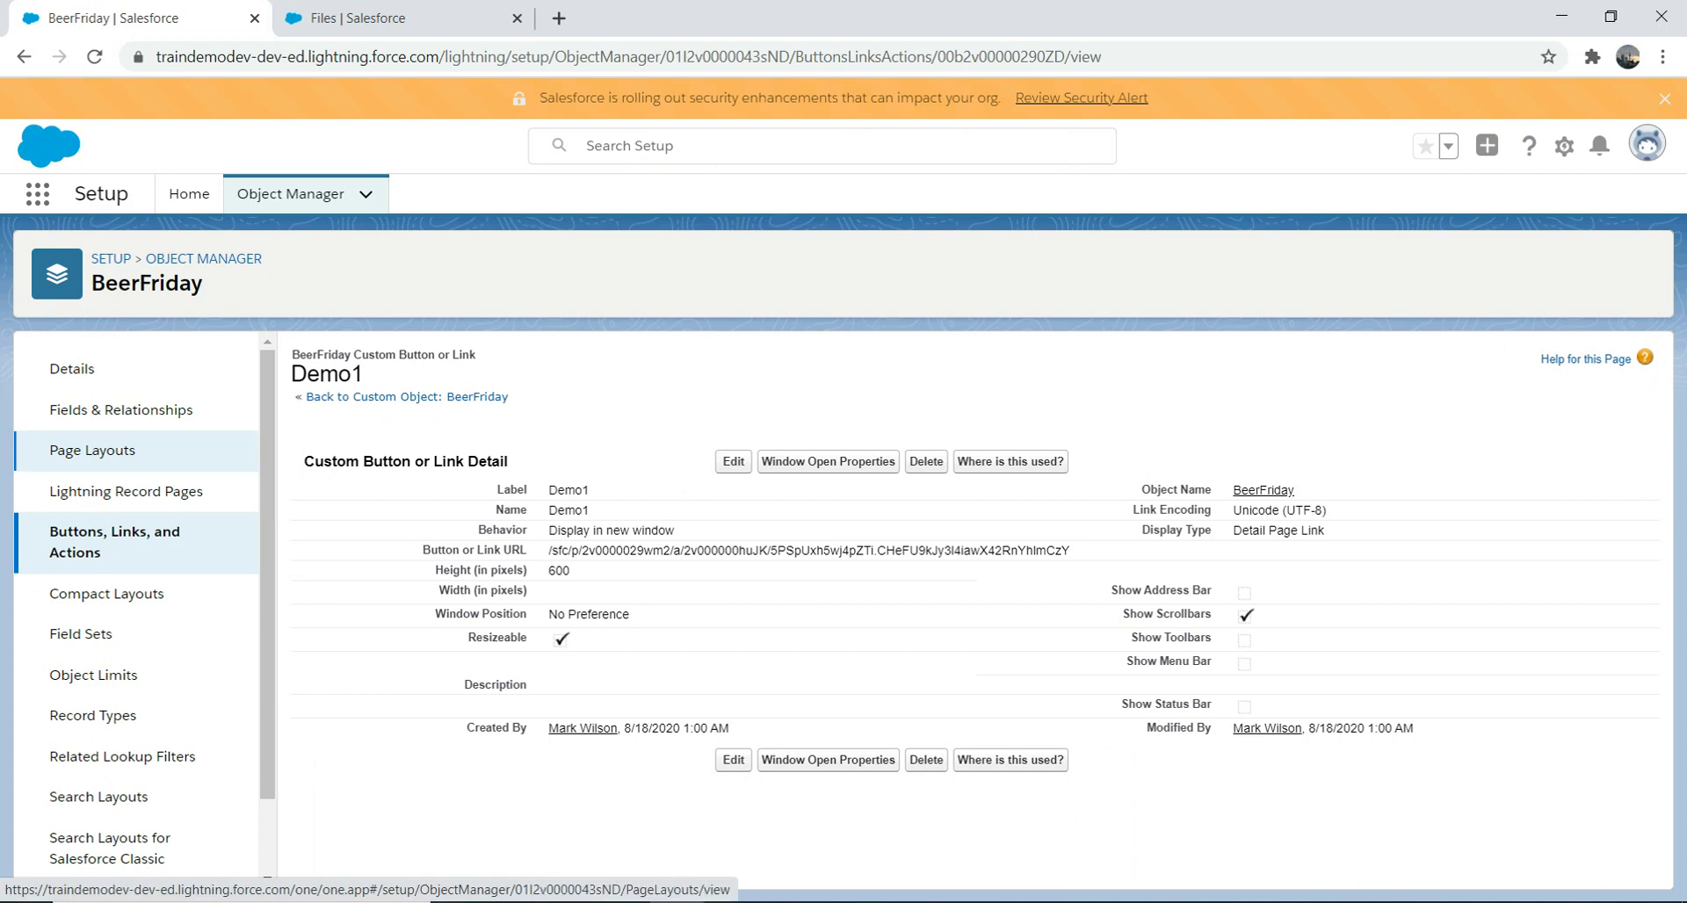
- Open the BeerFriday app in a new tab and view record 4
left_click(37, 193)
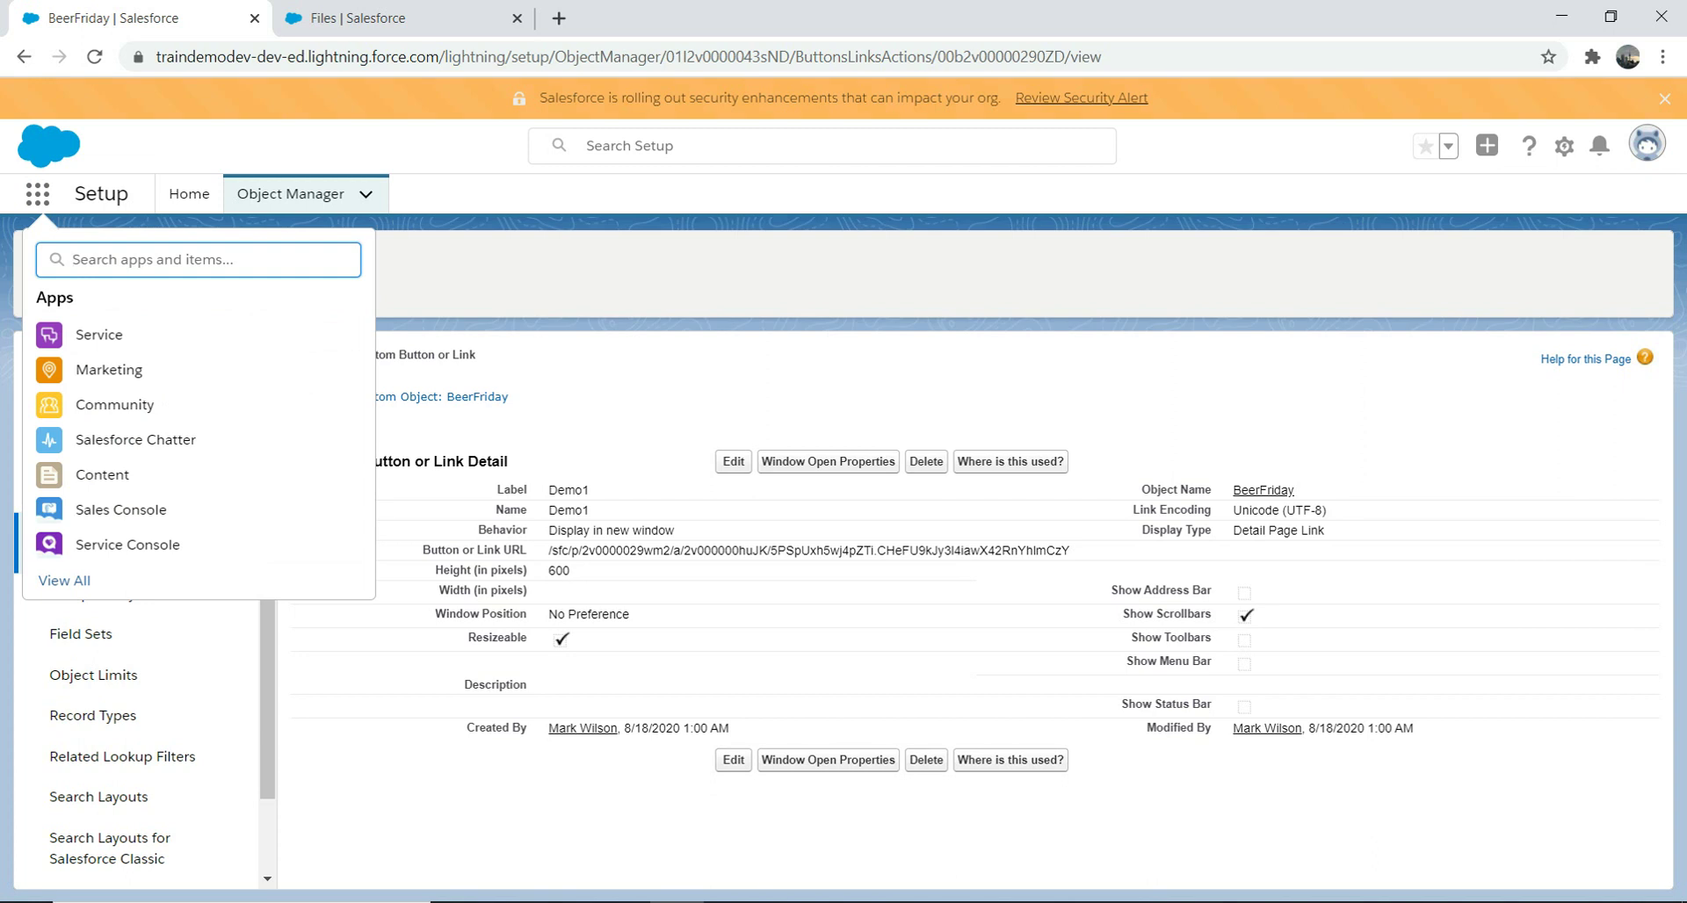
type("b")
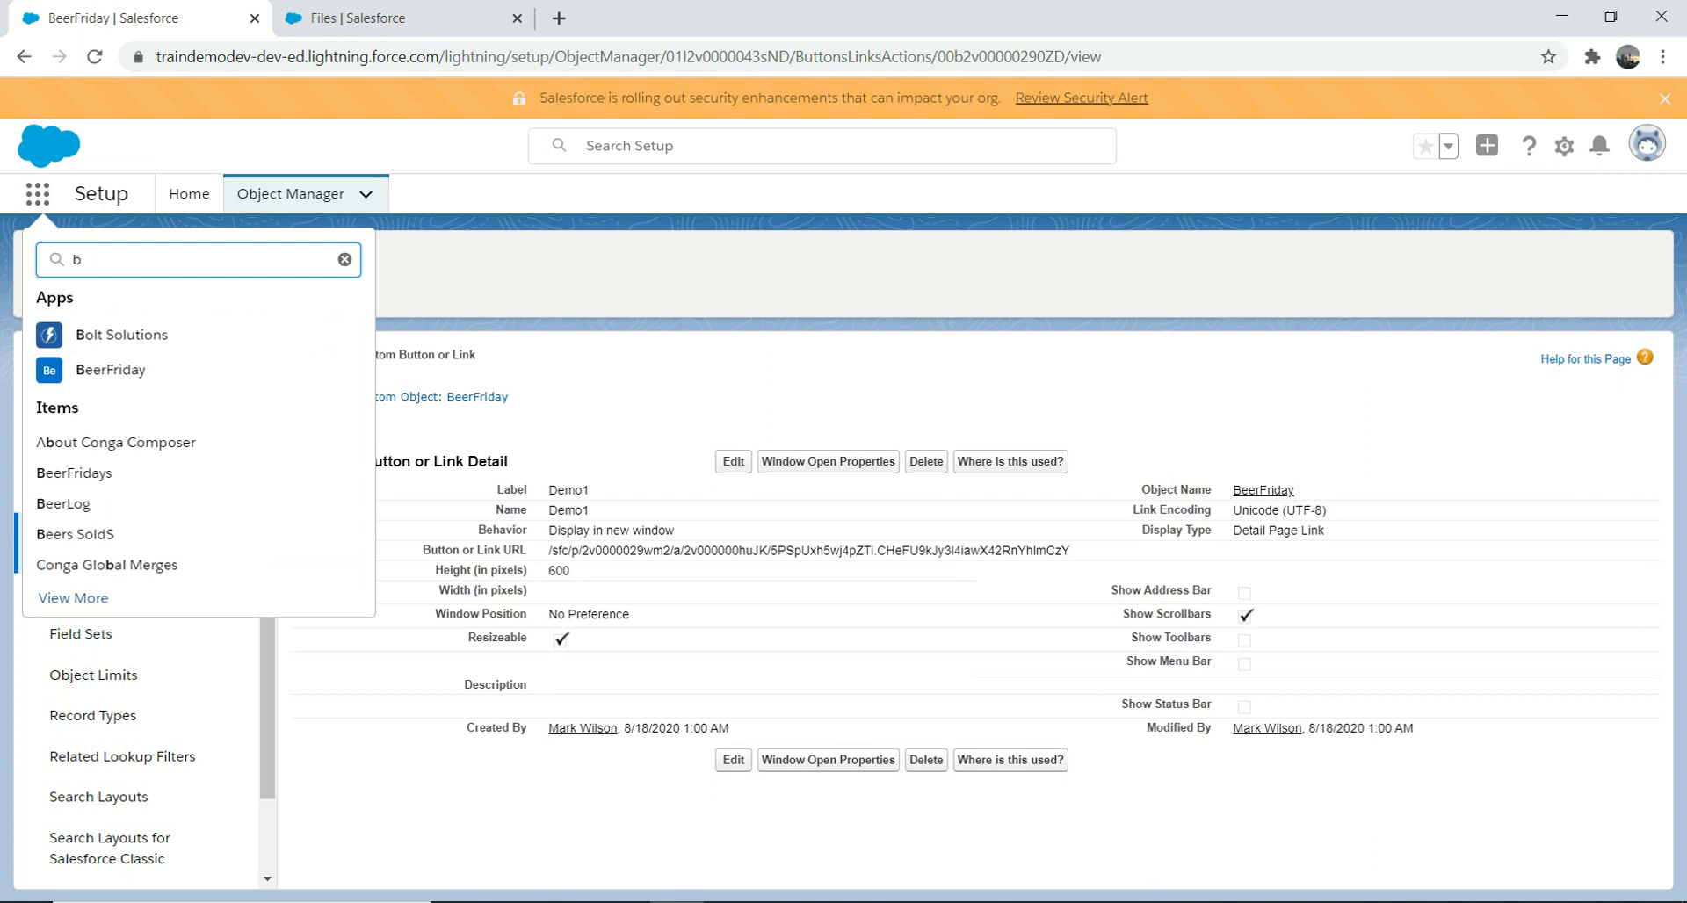
key("Down")
key("Down")
right_click(107, 357)
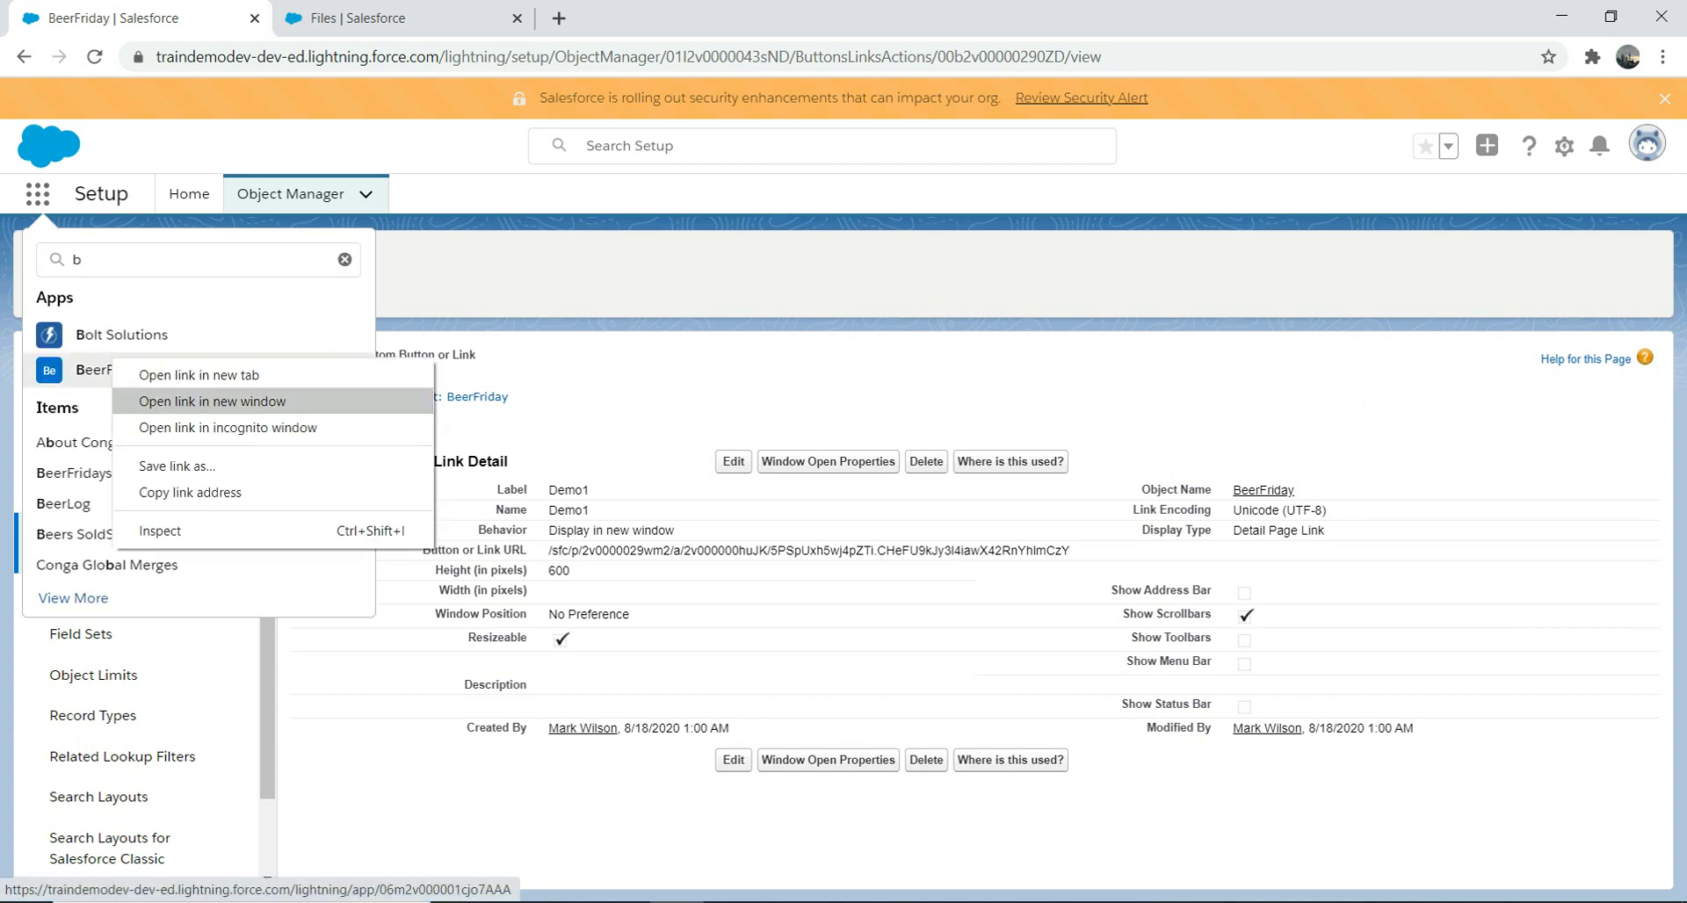
left_click(149, 374)
key("ctrl+3")
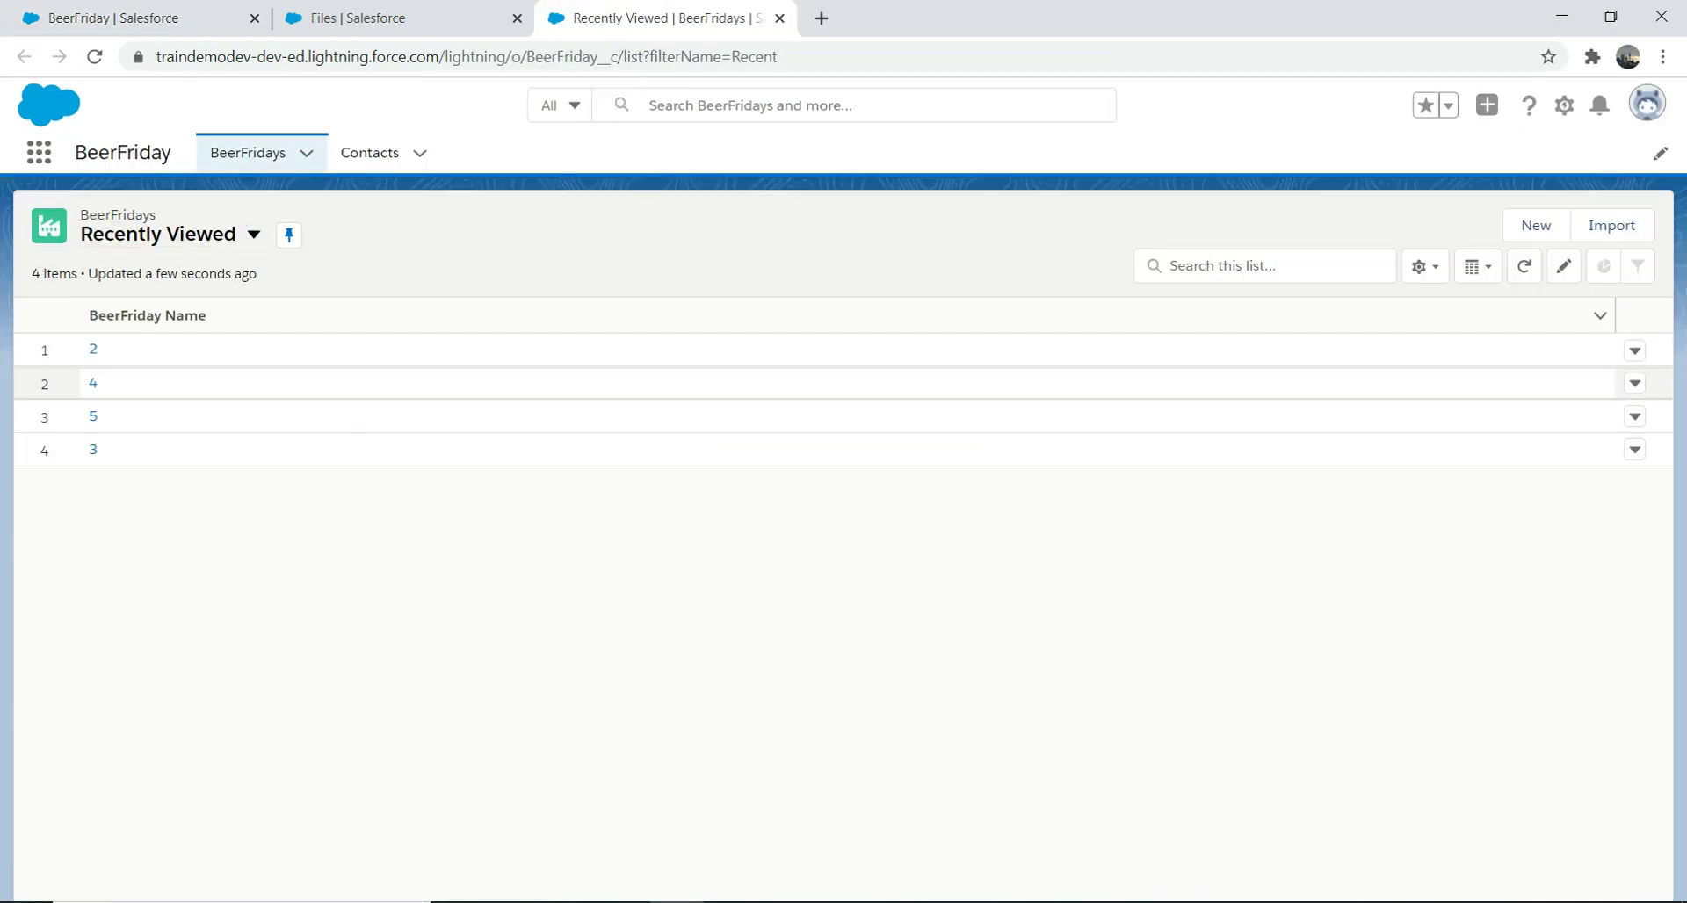
left_click(94, 380)
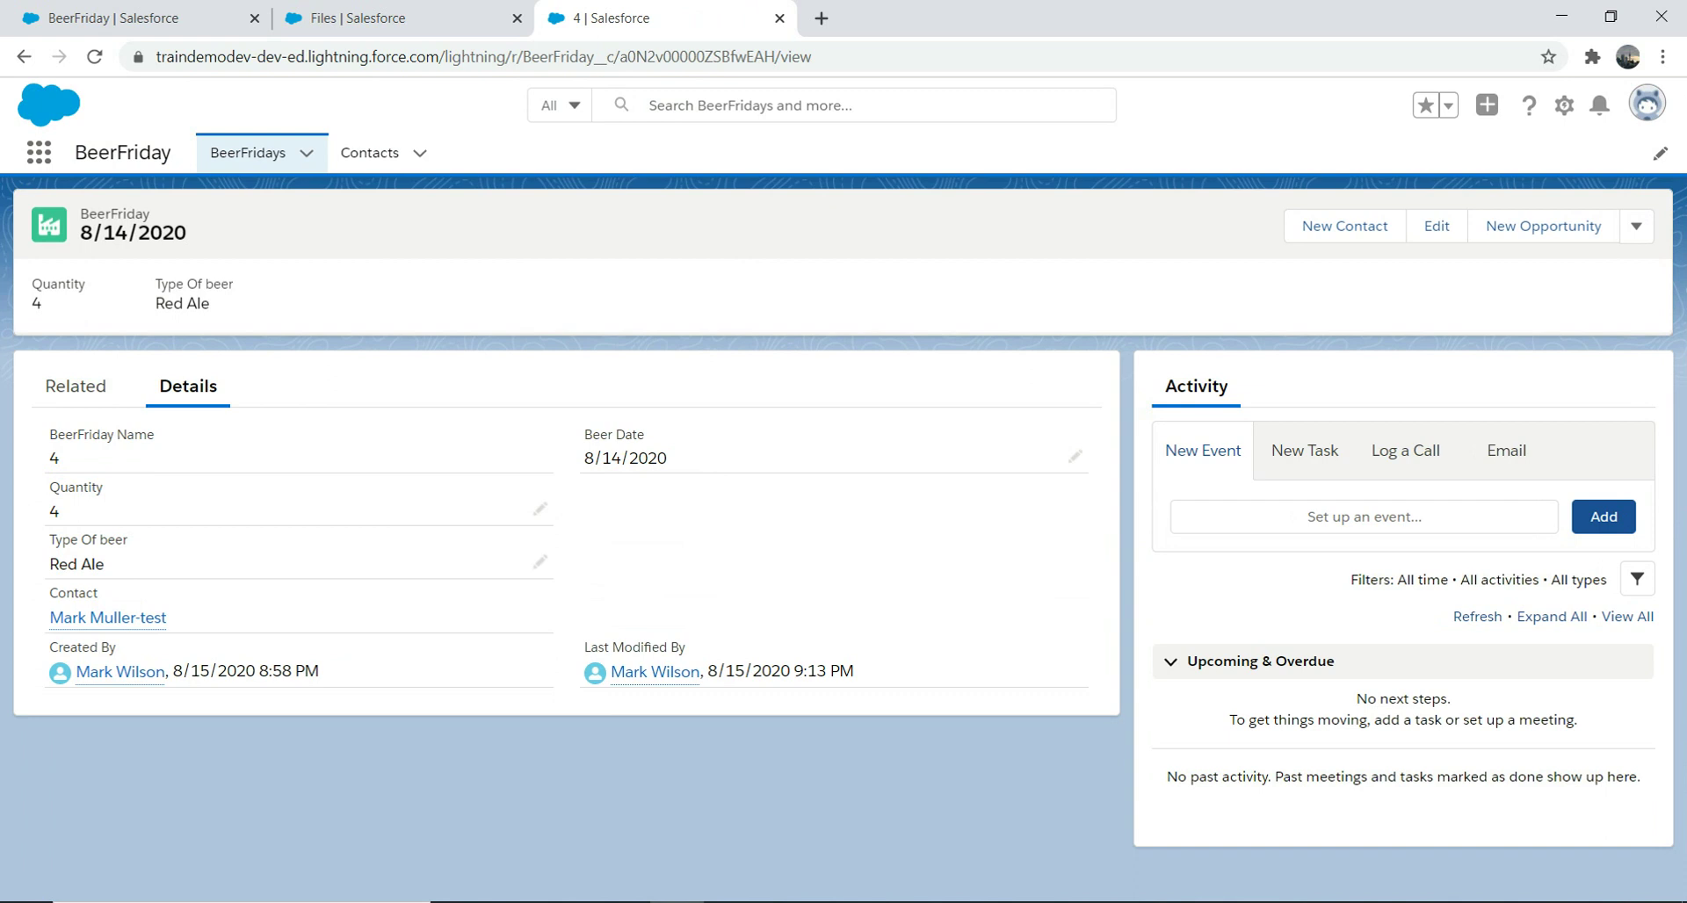
- Close the Files public link dialog and go back to the Demo1 Setup page
left_click(395, 17)
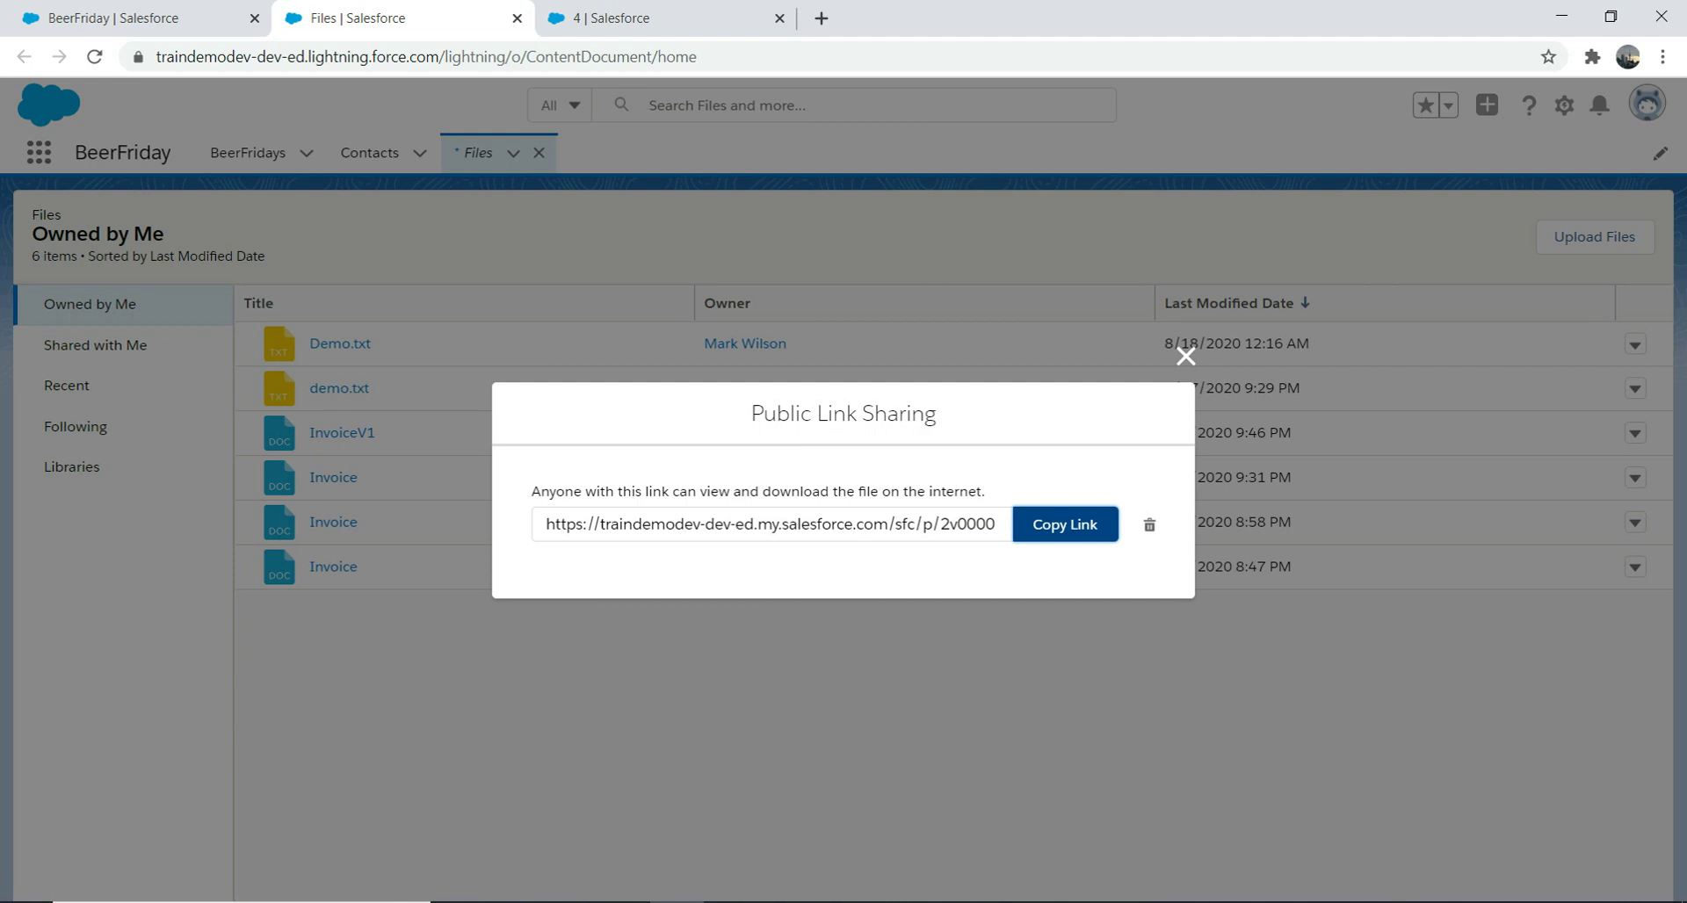
left_click(1065, 524)
left_click(140, 18)
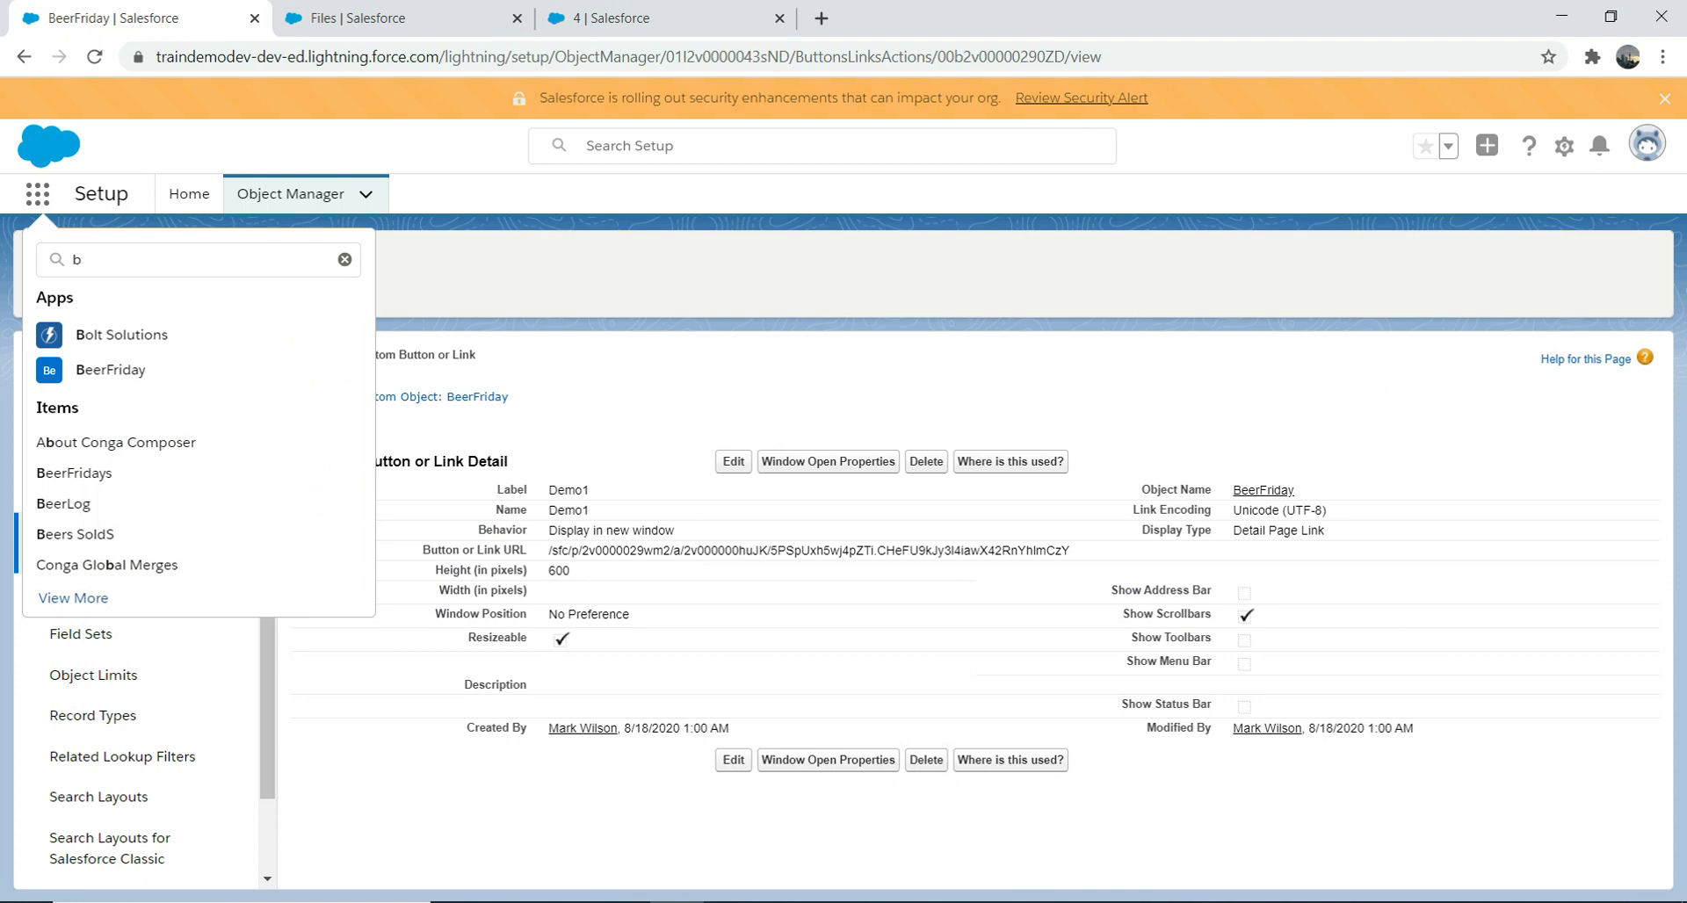
left_click(37, 193)
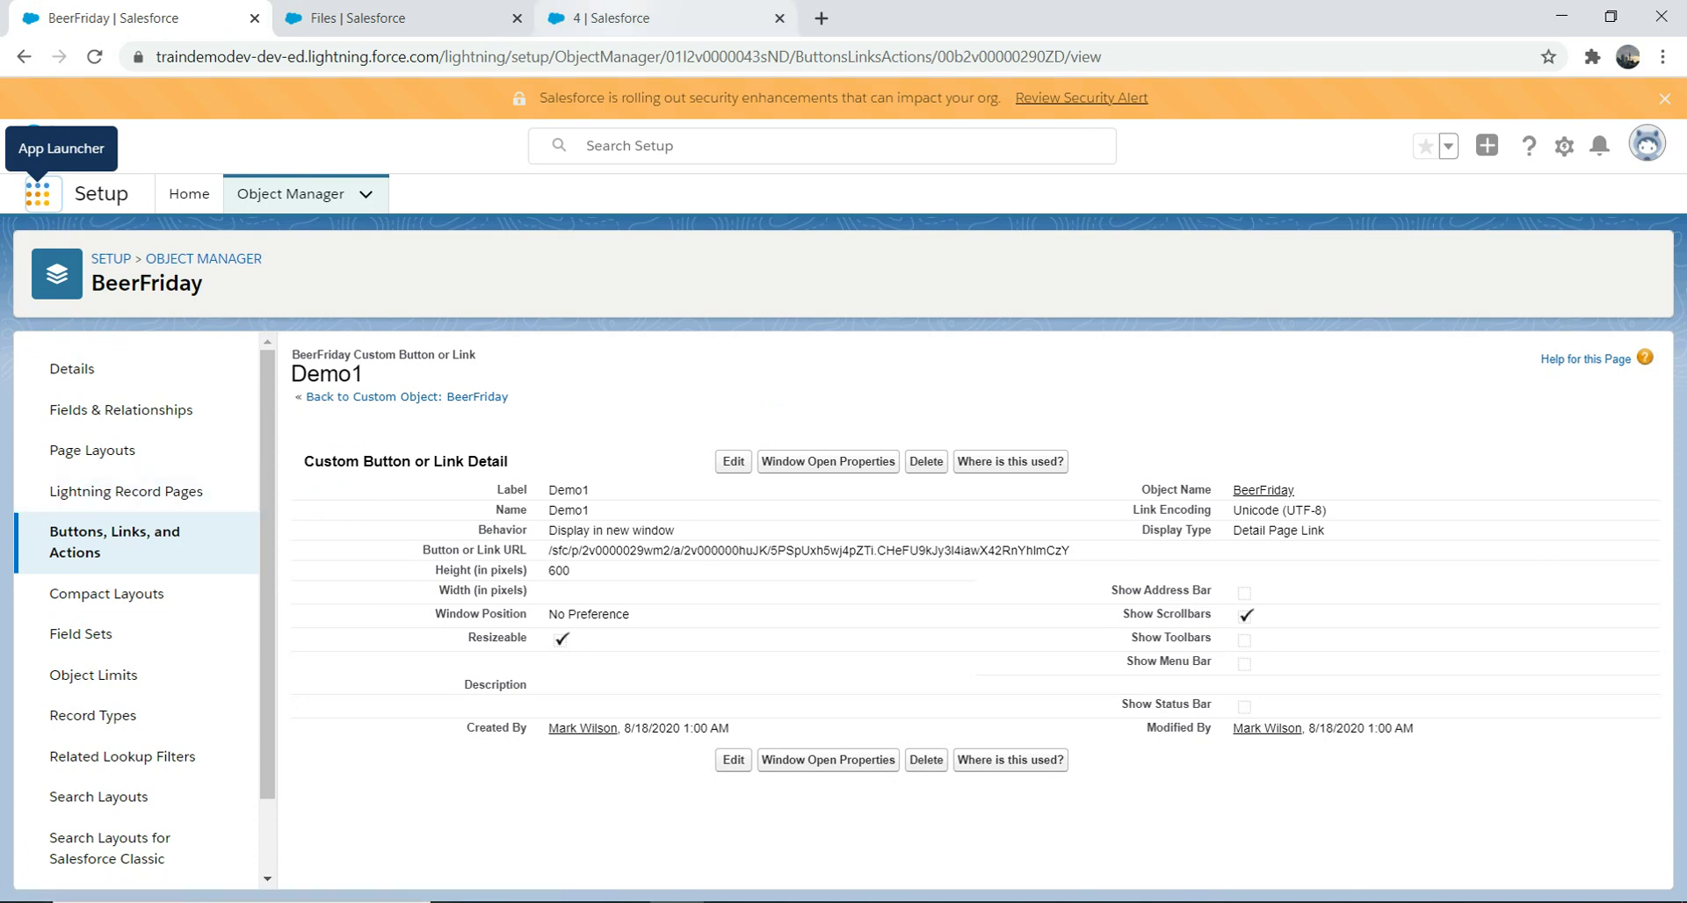
- From record 4's setup menu, open BeerFriday's Page Layouts and edit BeerFriday New Layout
left_click(632, 17)
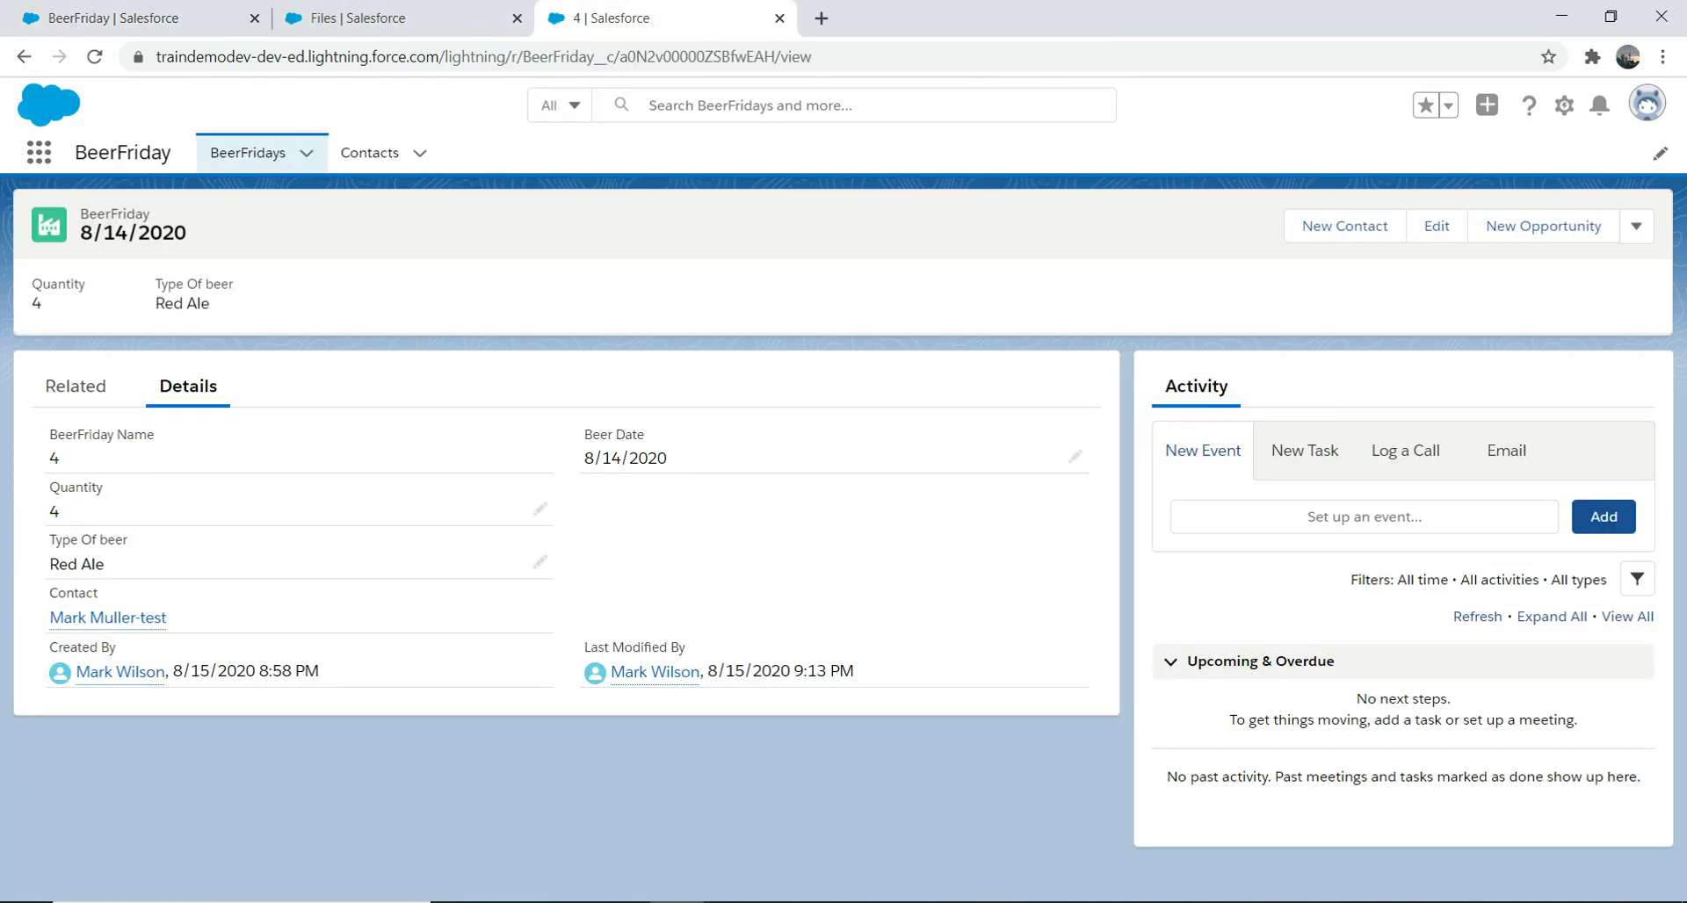
left_click(1564, 104)
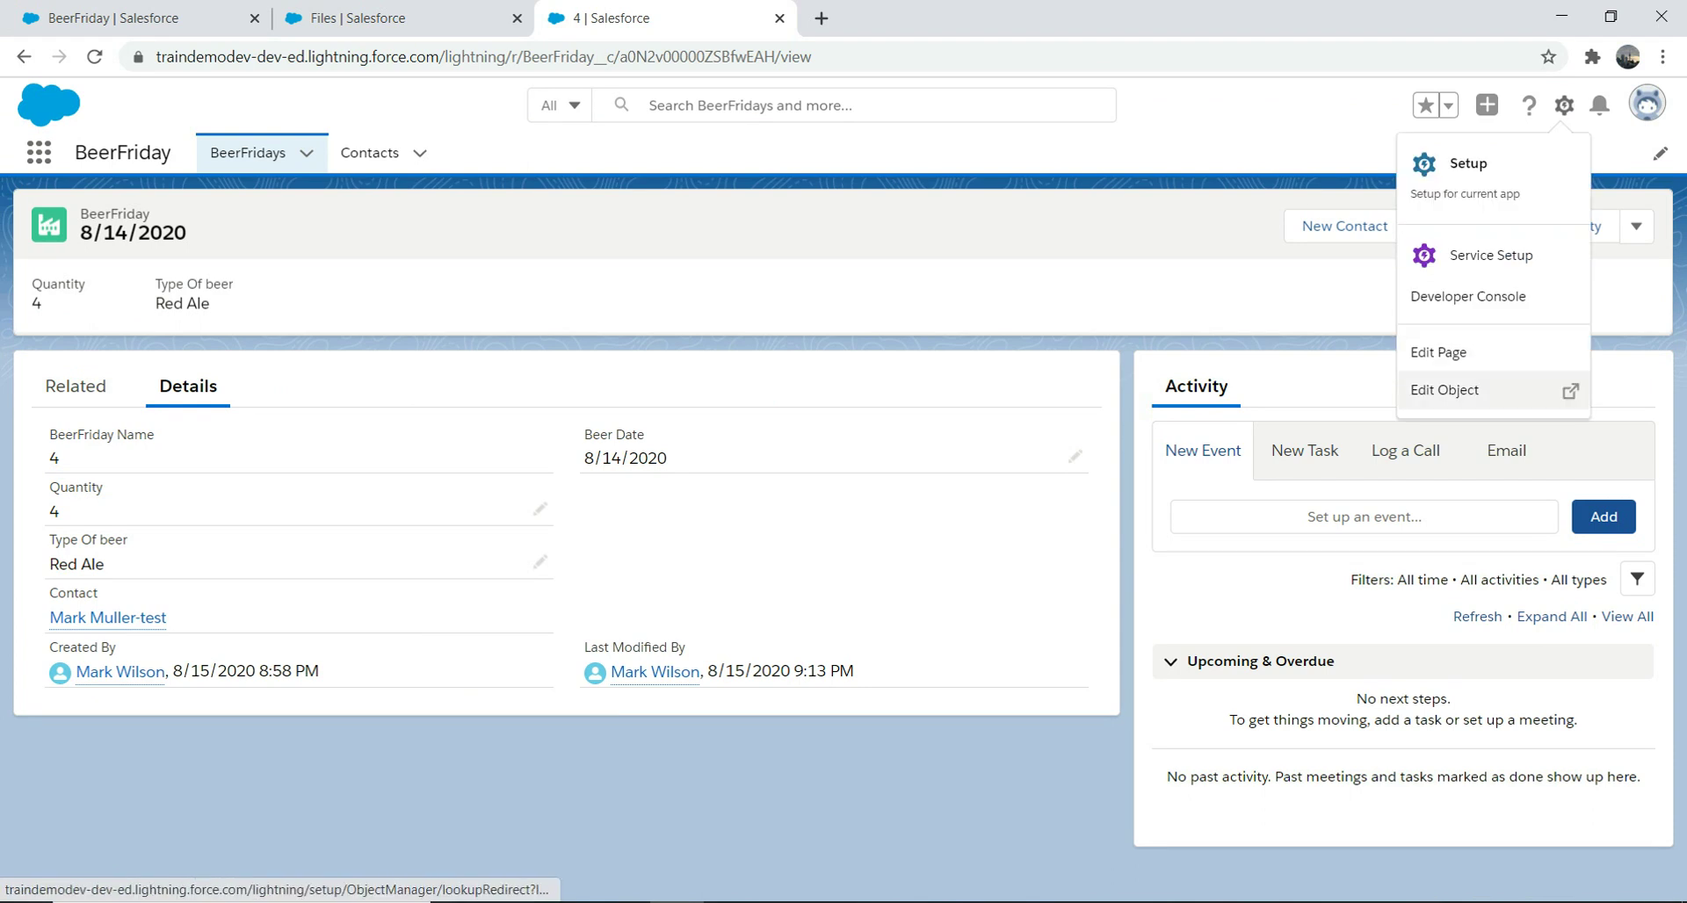
left_click(1450, 389)
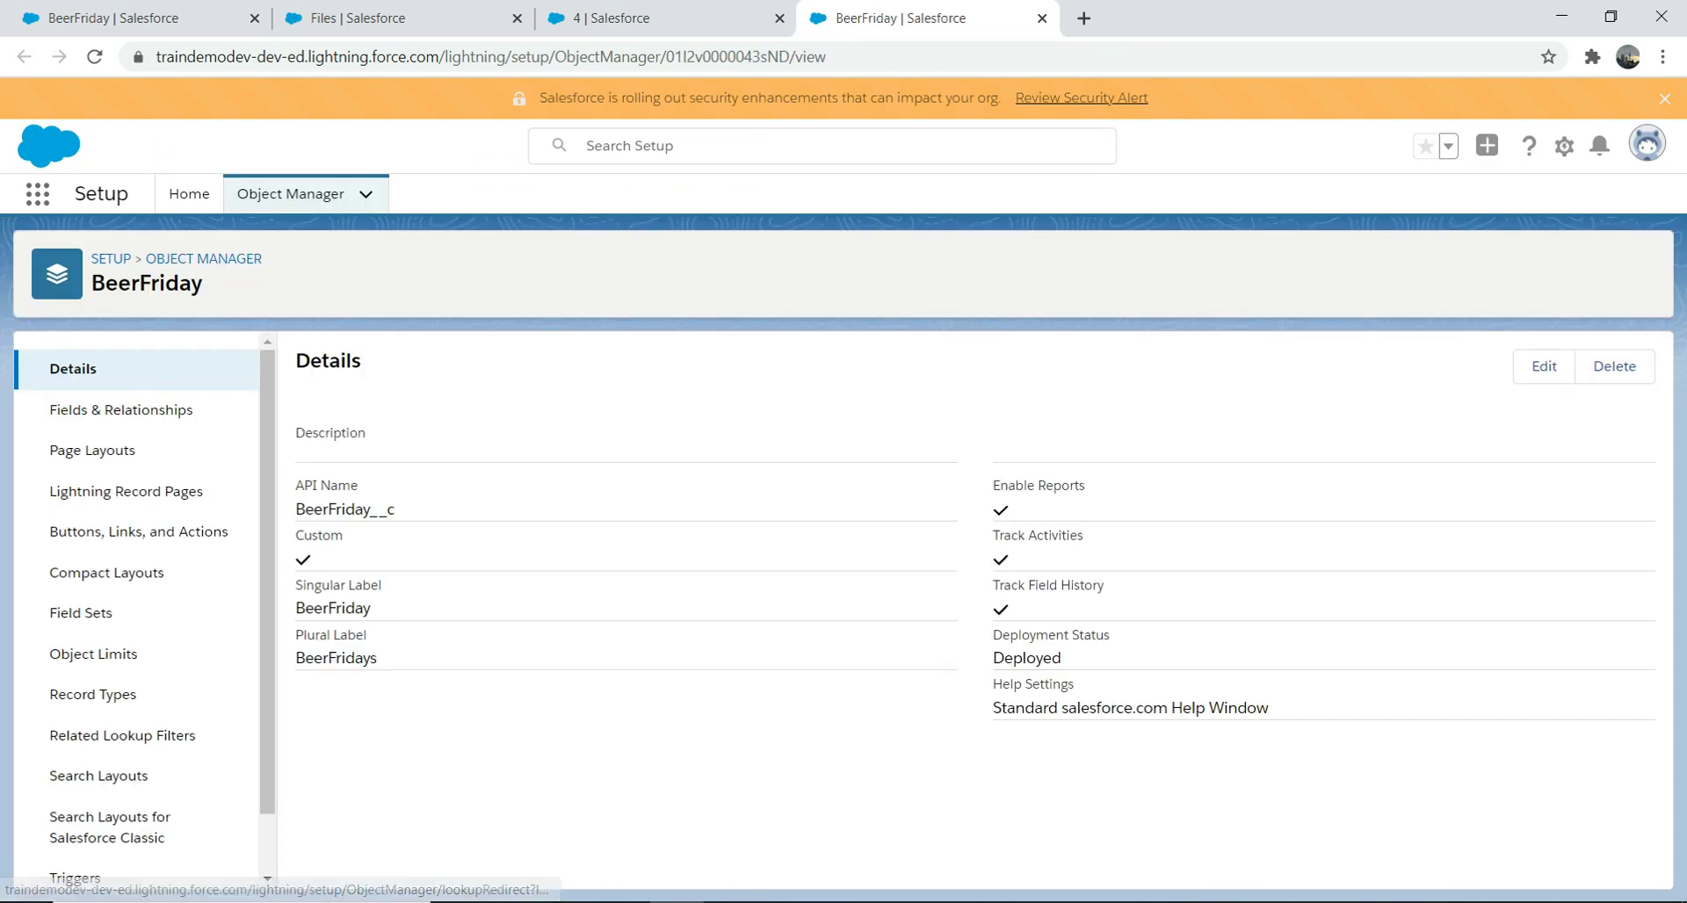
left_click(96, 450)
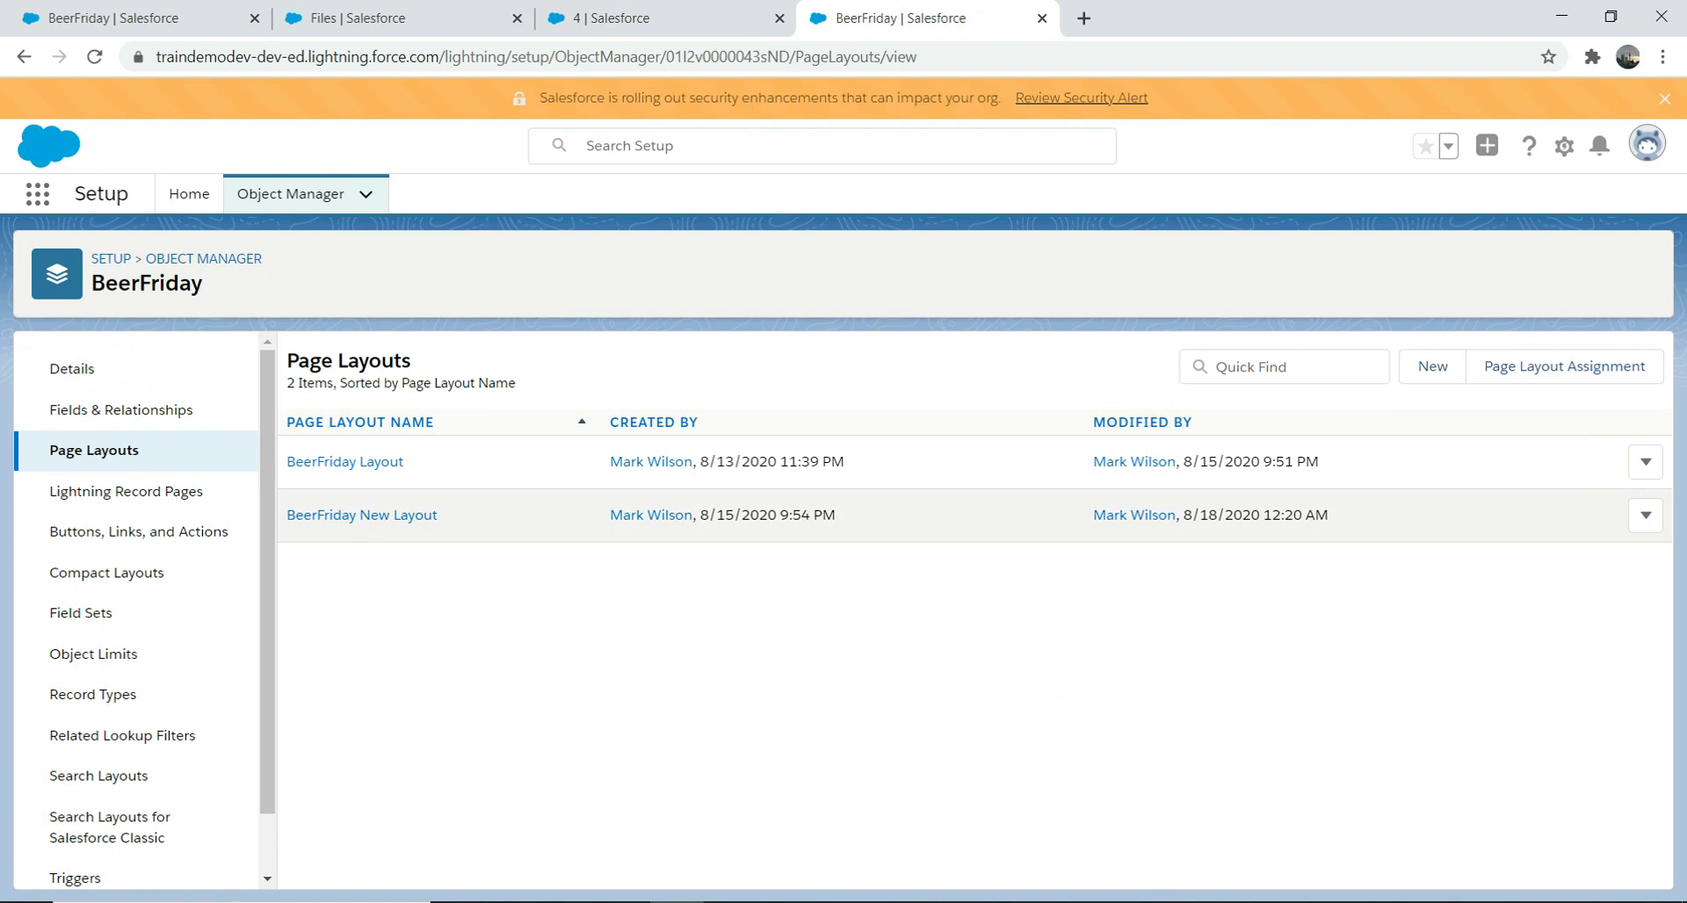
left_click(362, 515)
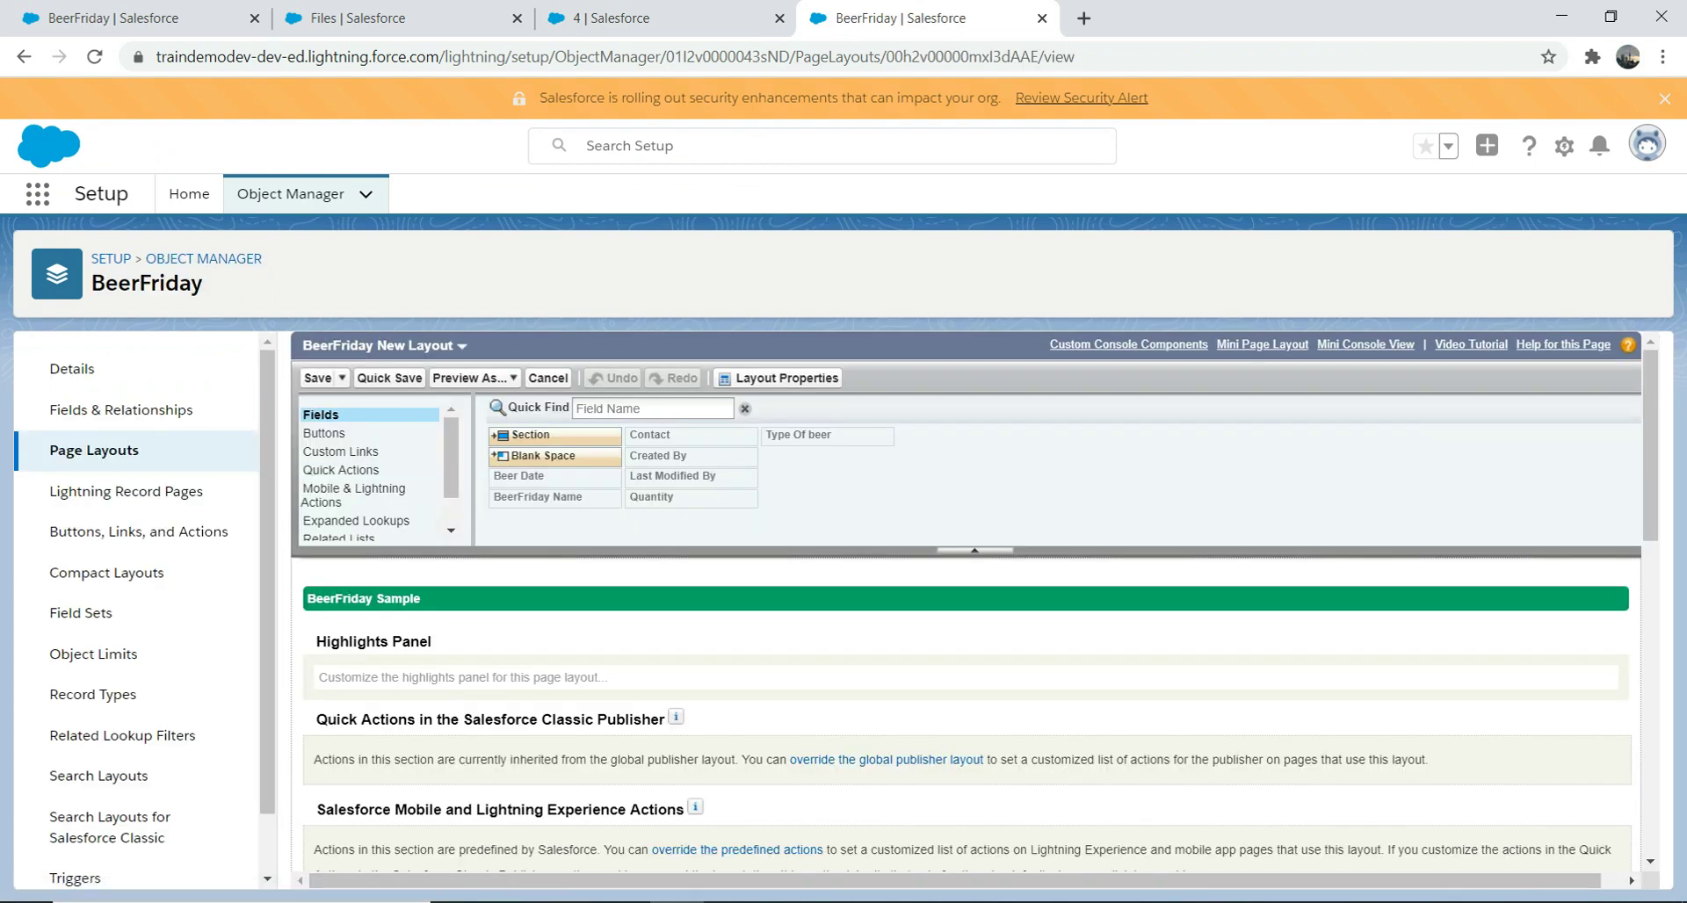
- Drag Demo1 from the Custom Links palette into the layout's Custom Links section and save
left_click(344, 450)
scroll(343, 451, "down", 4)
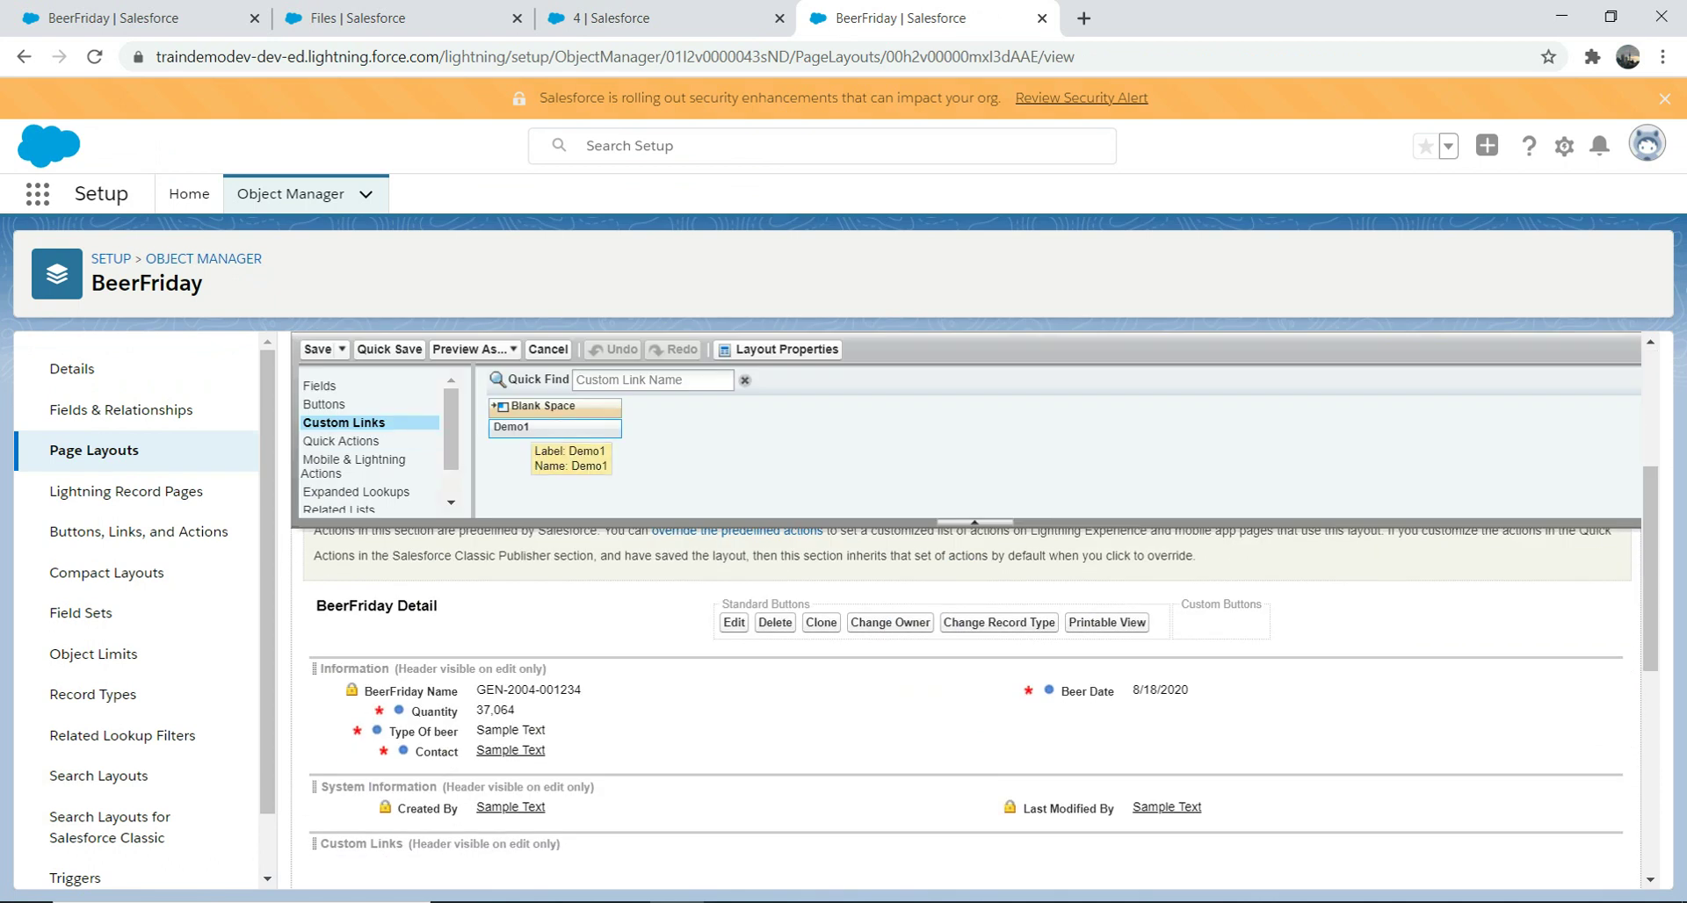
left_click_drag(555, 428, 494, 866)
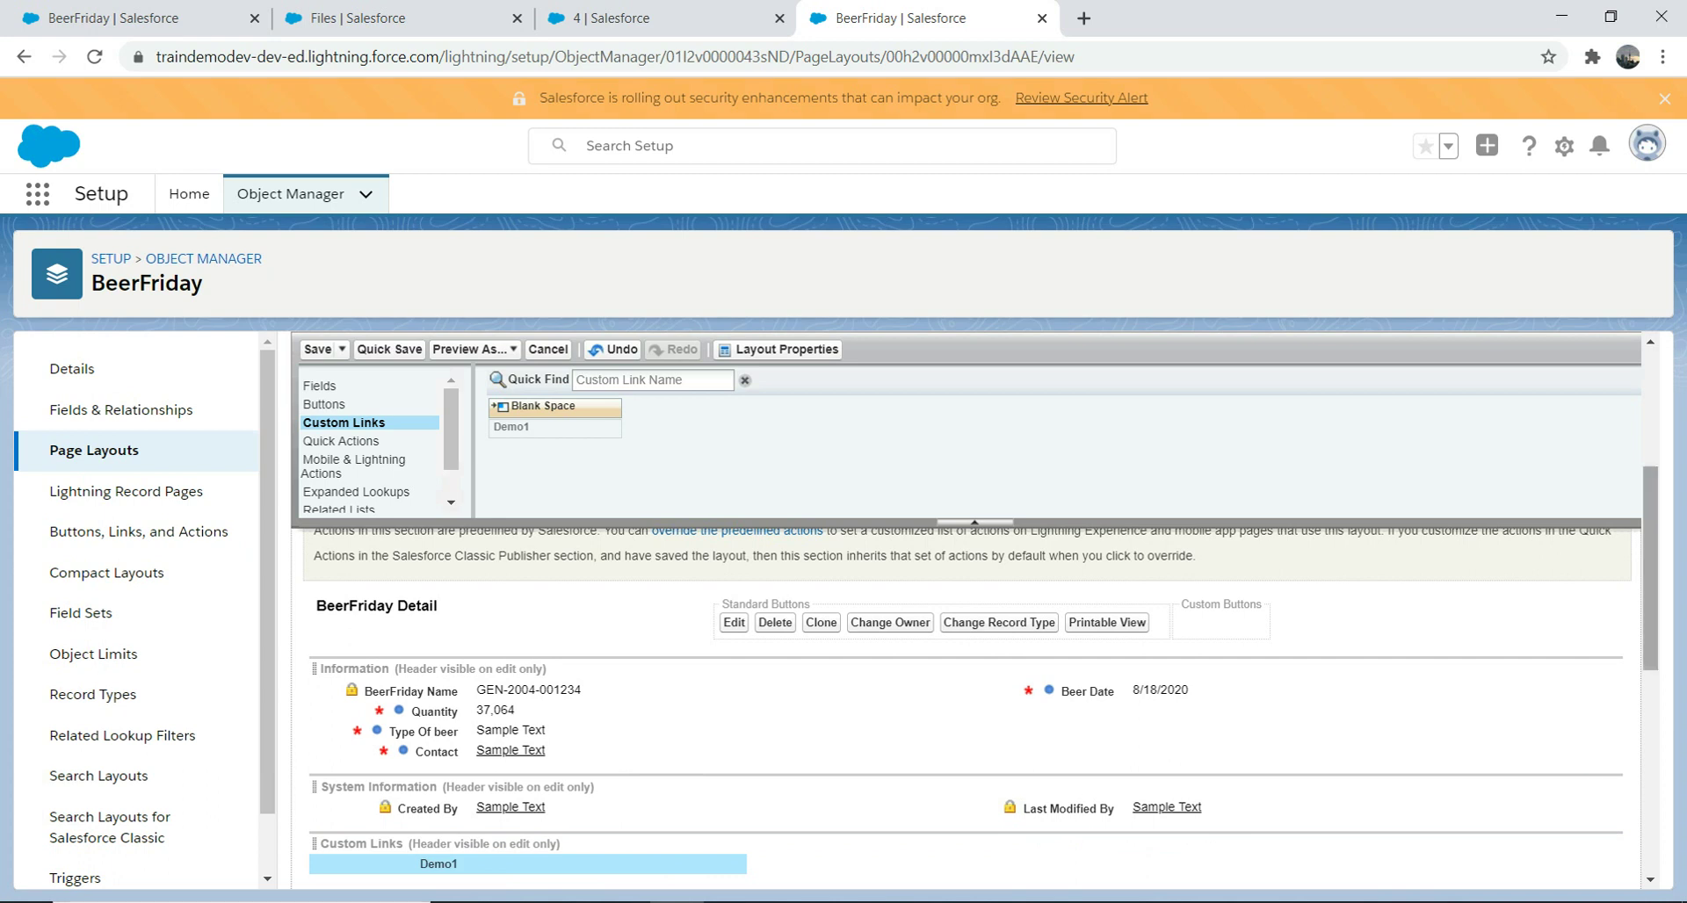
scroll(1650, 571, "down", 3)
scroll(966, 703, "up", 4)
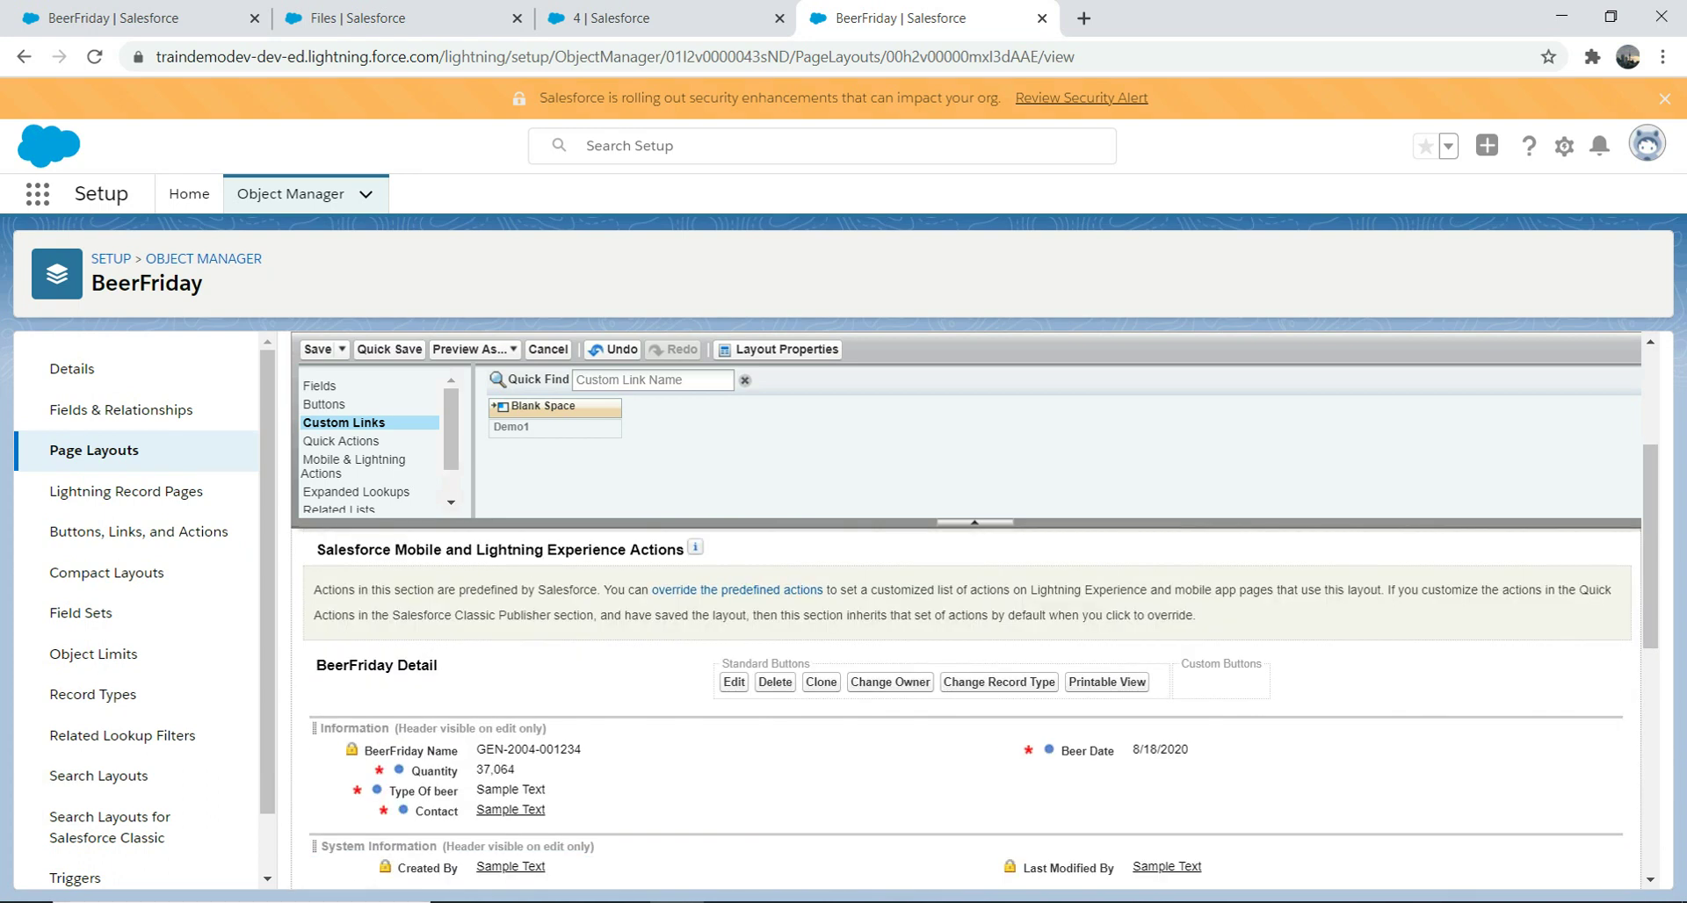
left_click(317, 349)
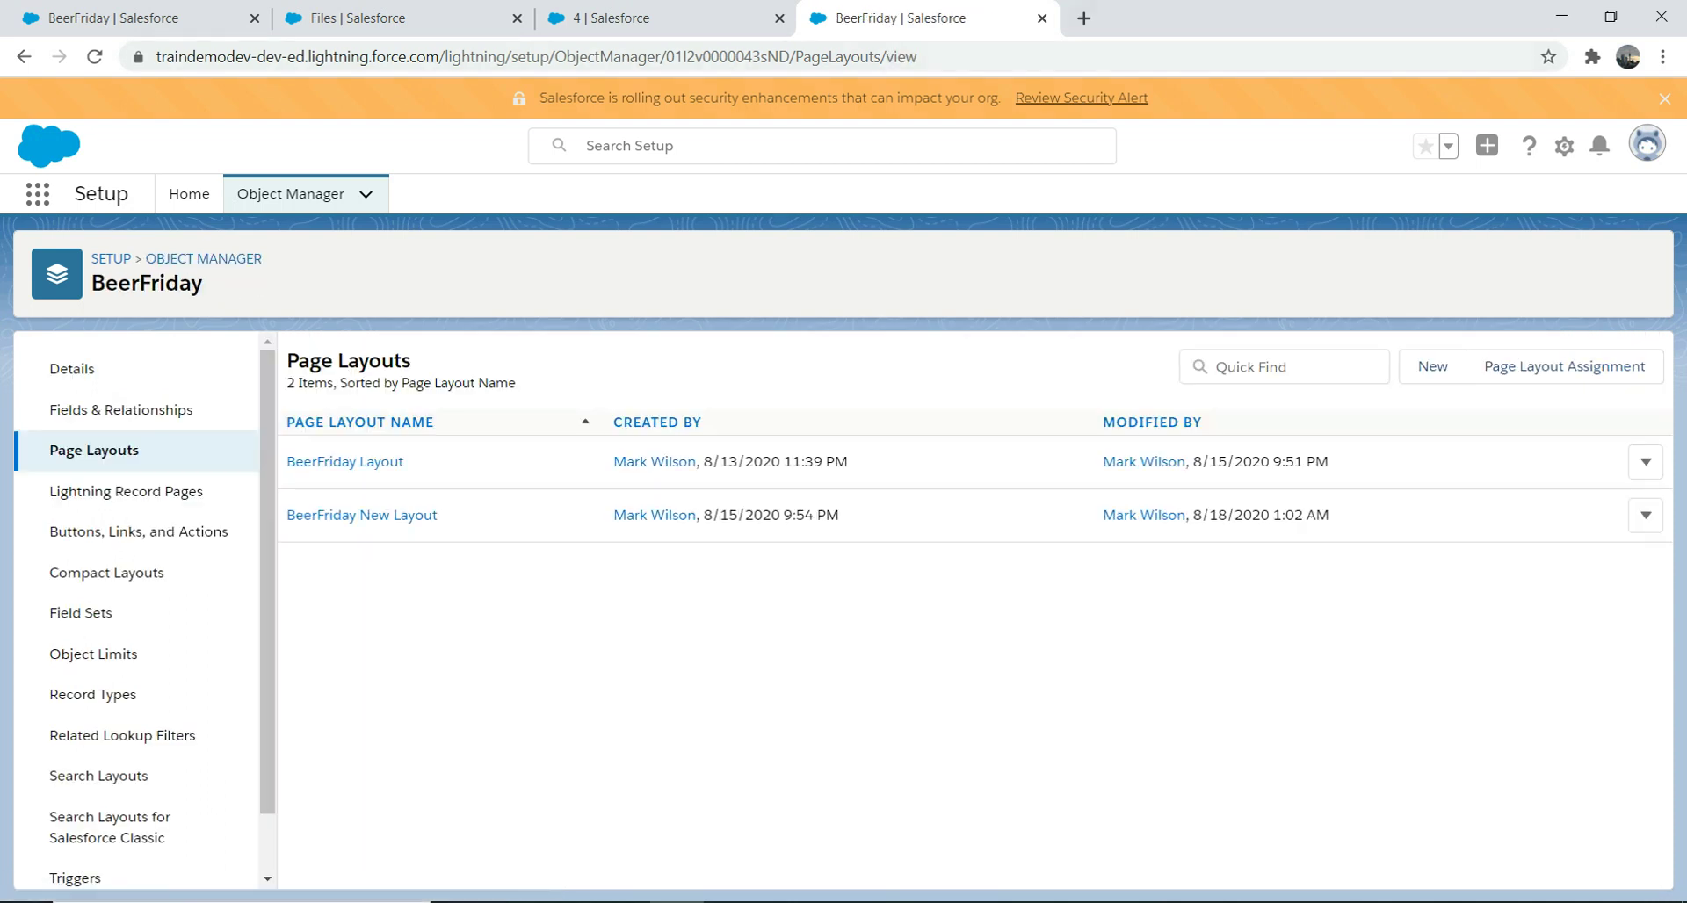
- Reload the BeerFridays list, check record 4's Related and Details tabs, then close its tab
left_click(615, 17)
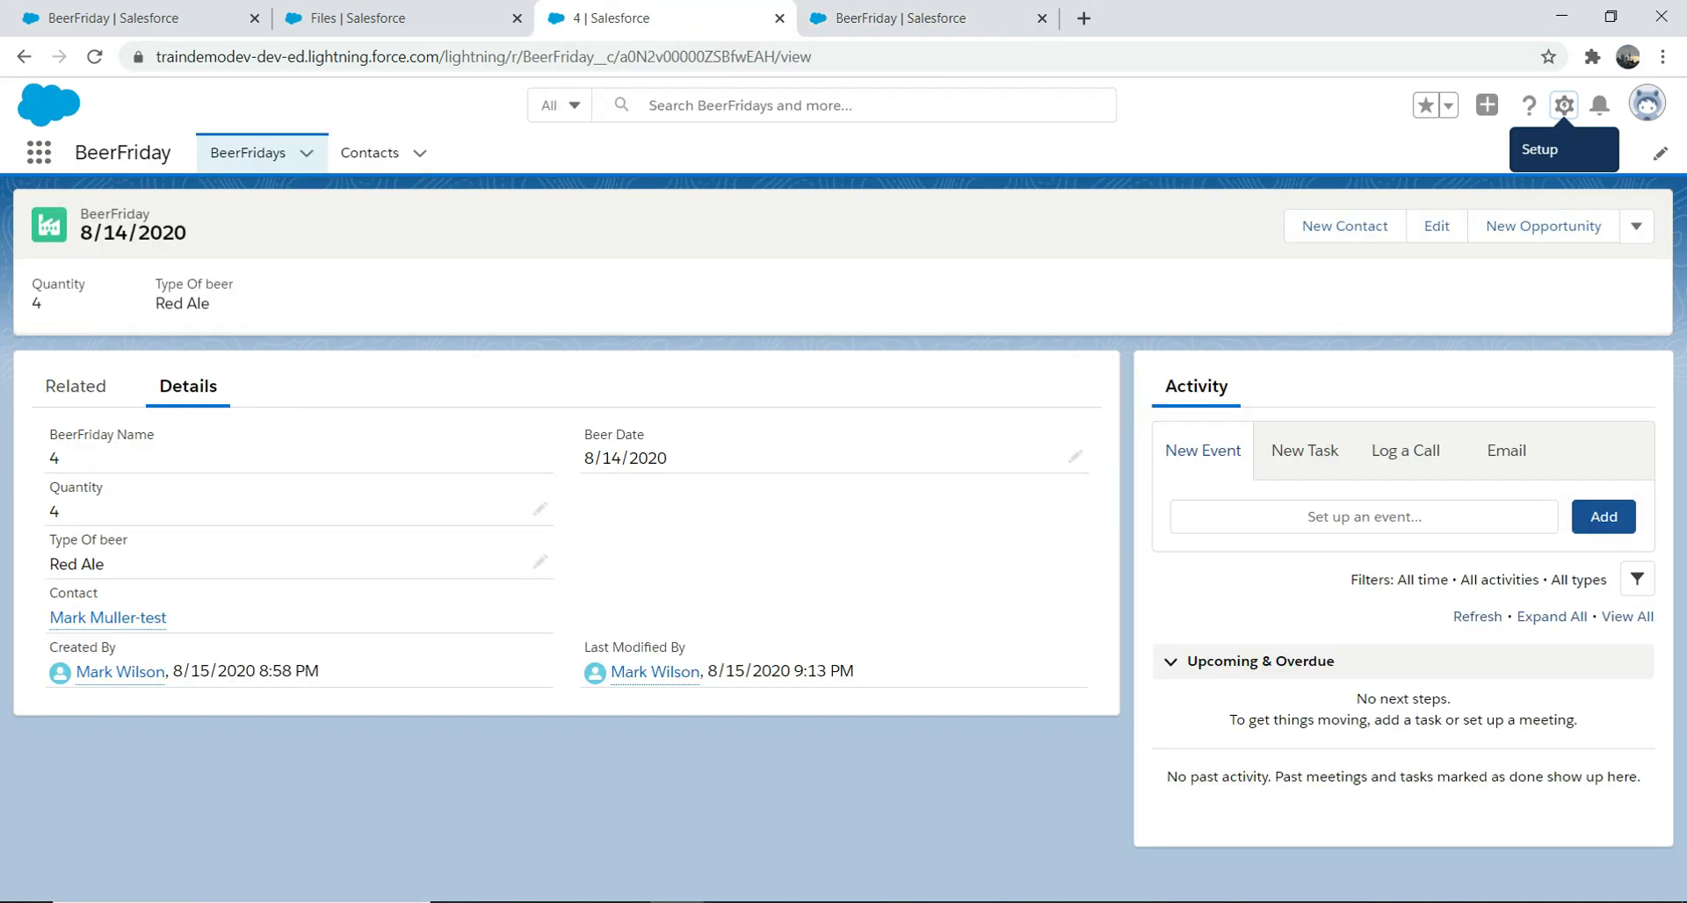
left_click(248, 153)
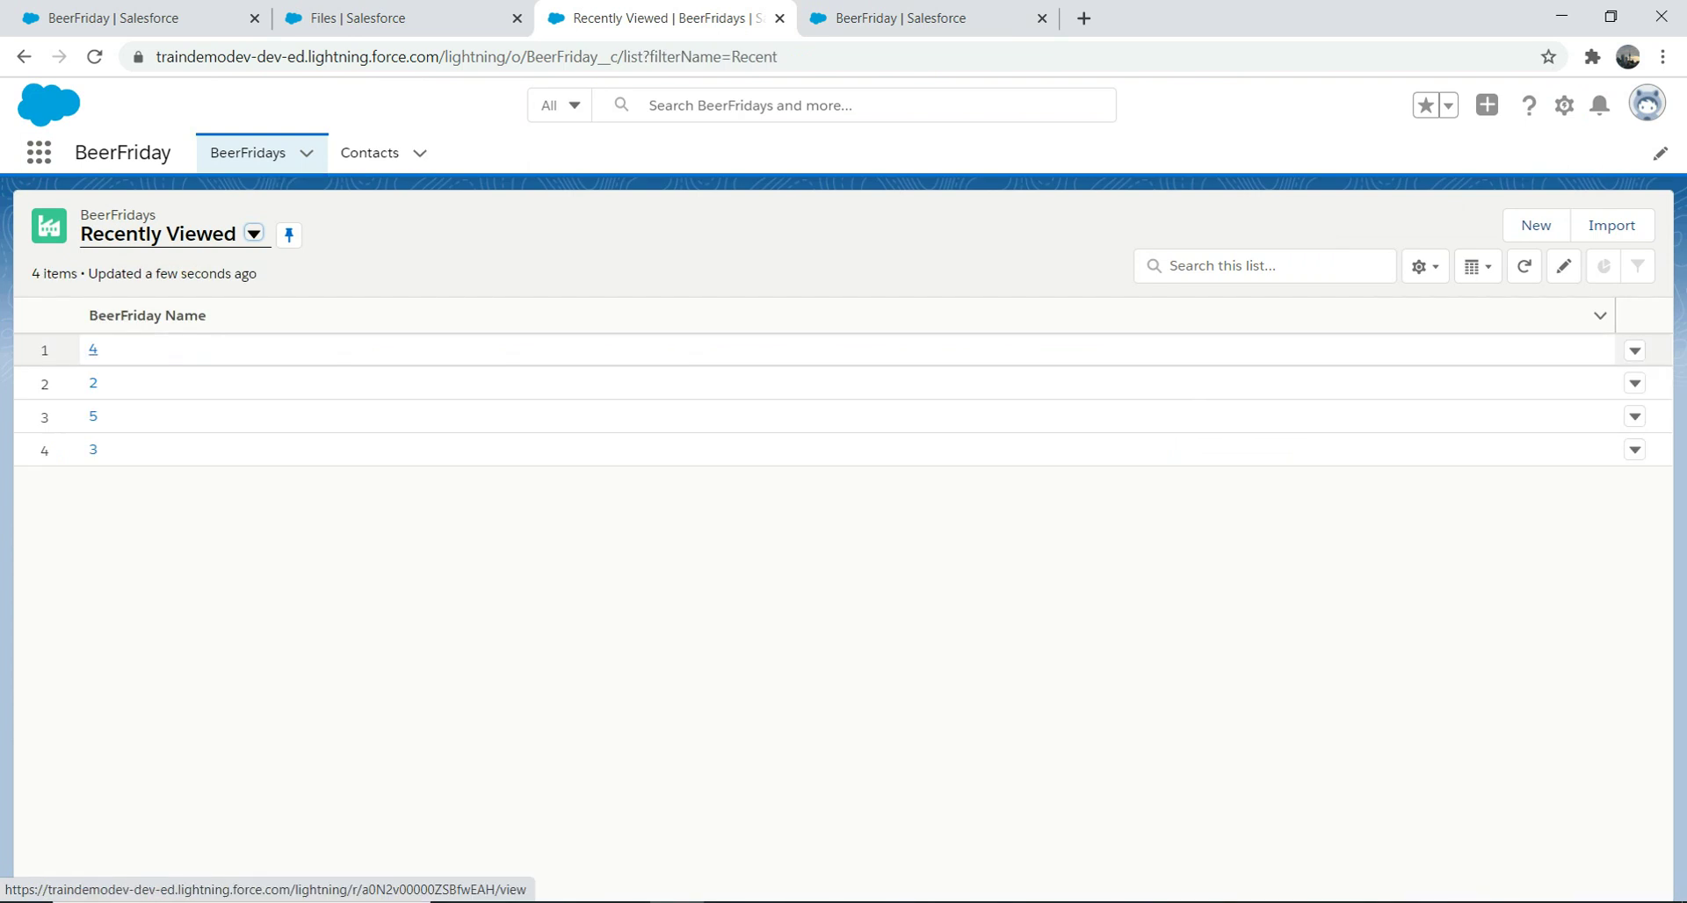
left_click(466, 56)
key("Return")
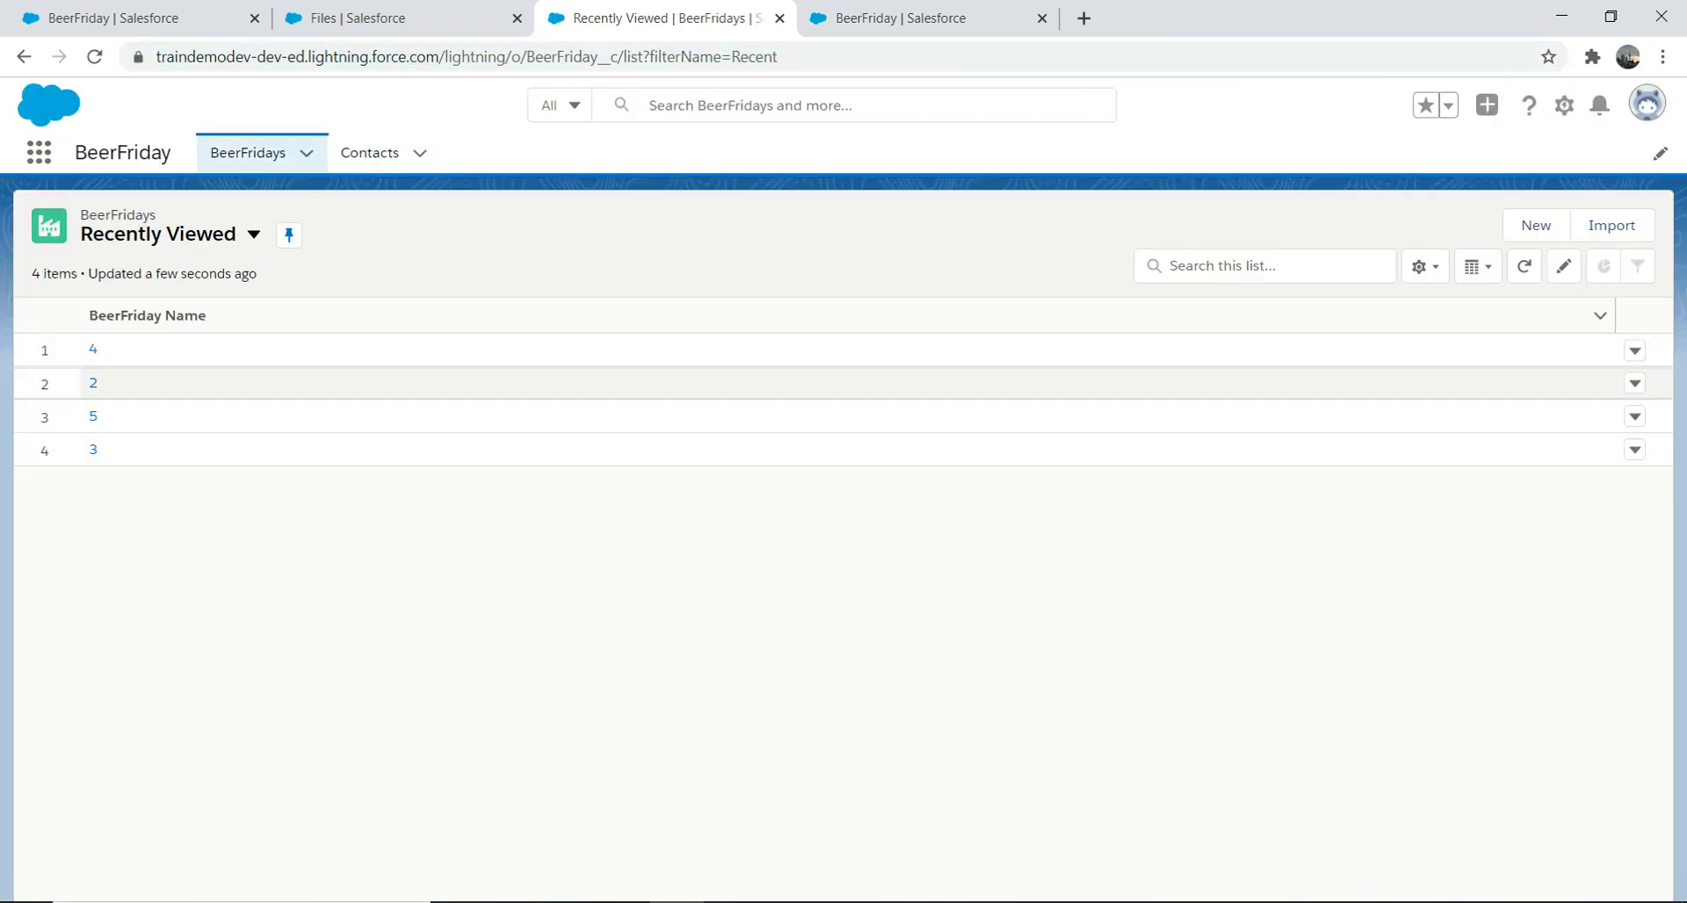
key("Return")
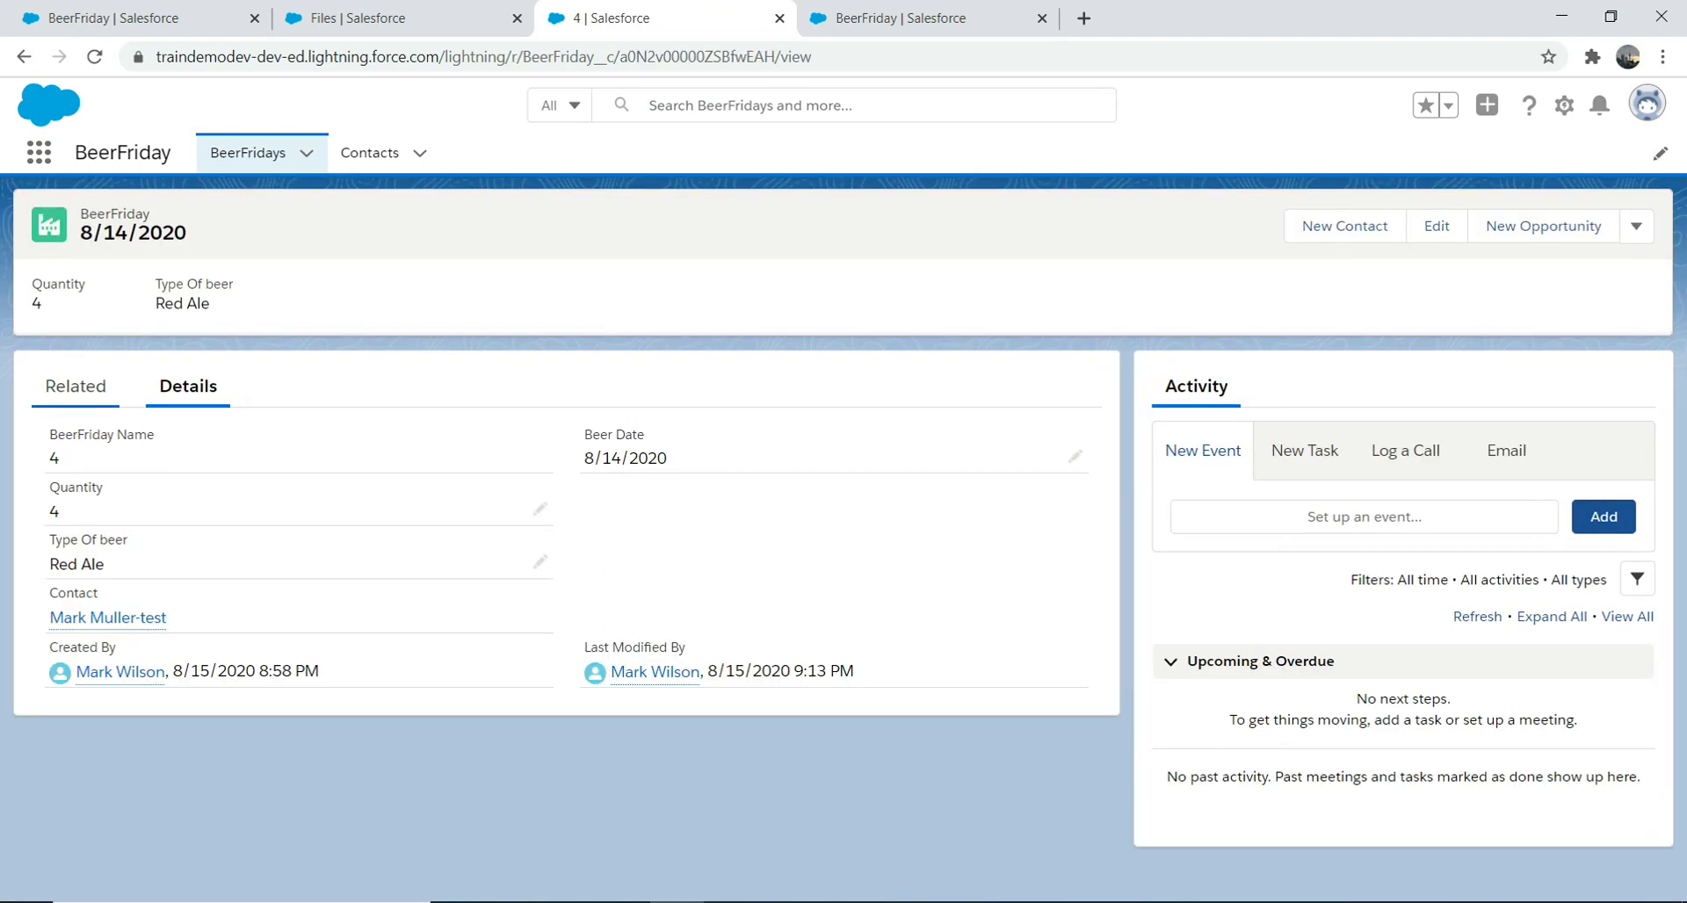
left_click(75, 385)
left_click(189, 386)
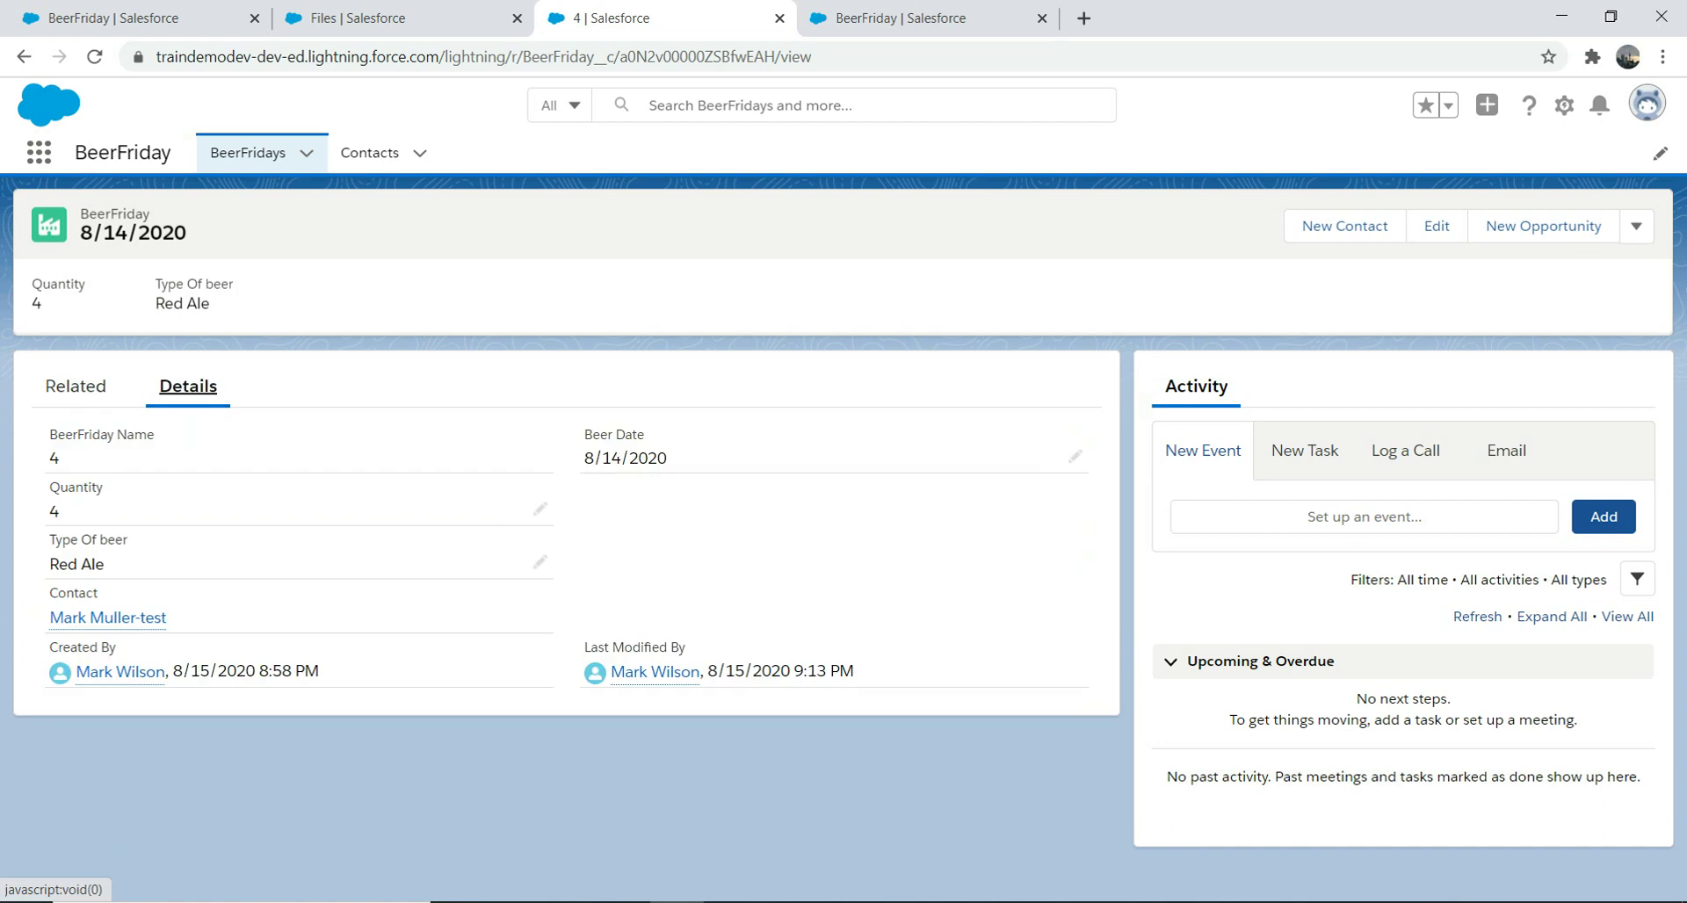
left_click(778, 17)
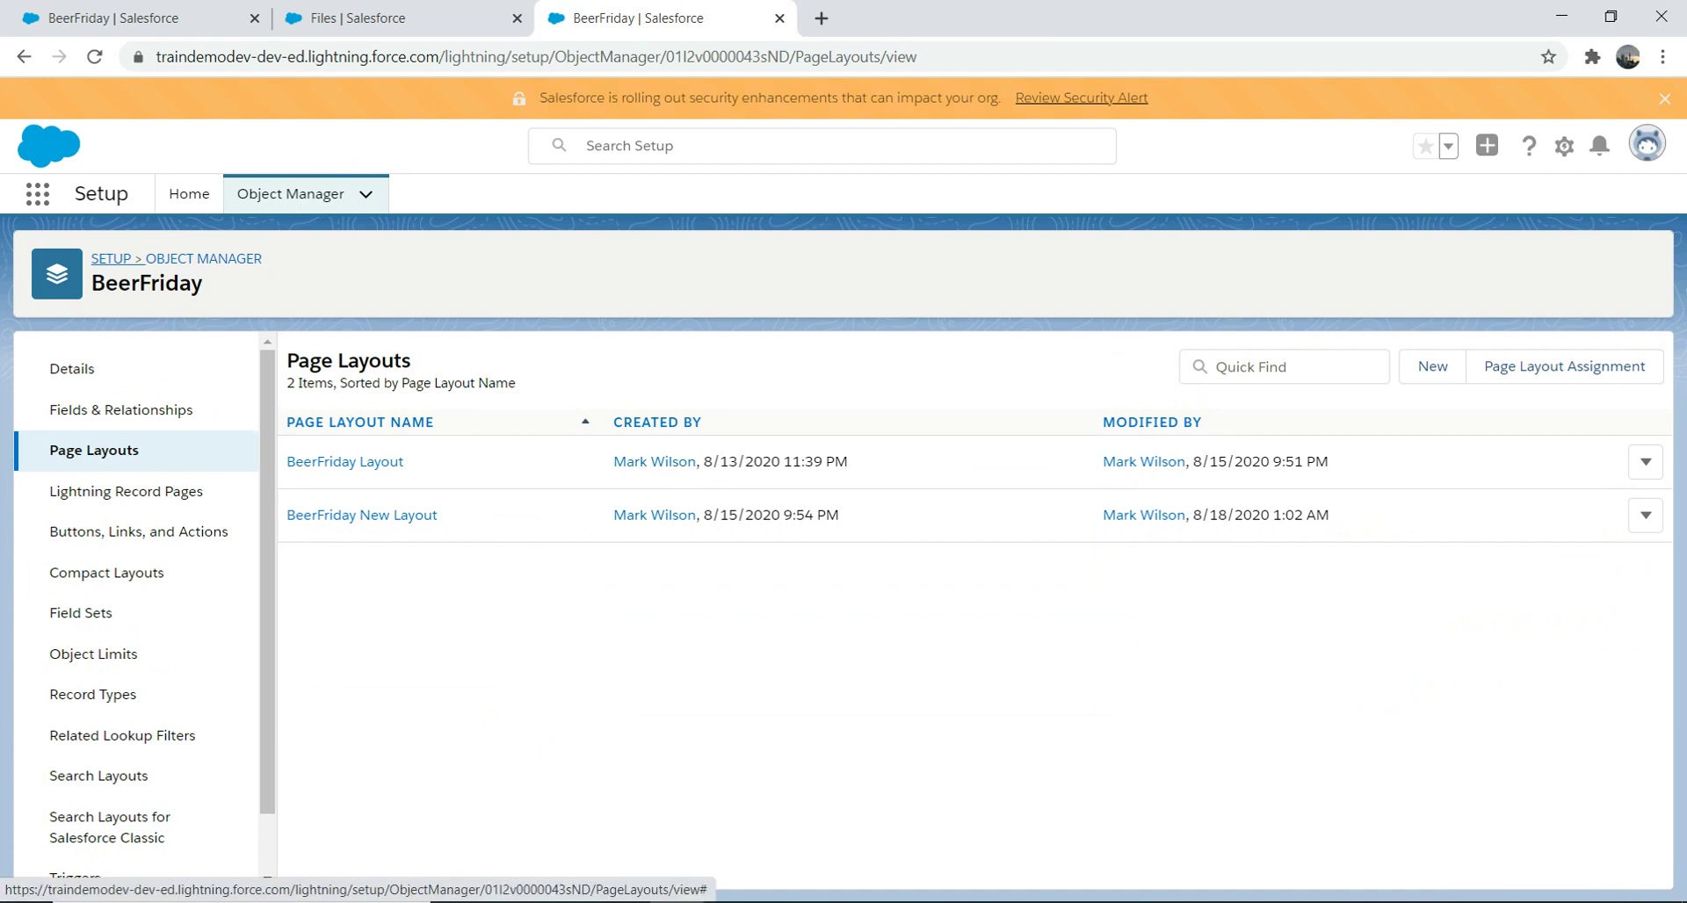
- Open Setup in a new browser tab and bring up Setup Home there
right_click(110, 259)
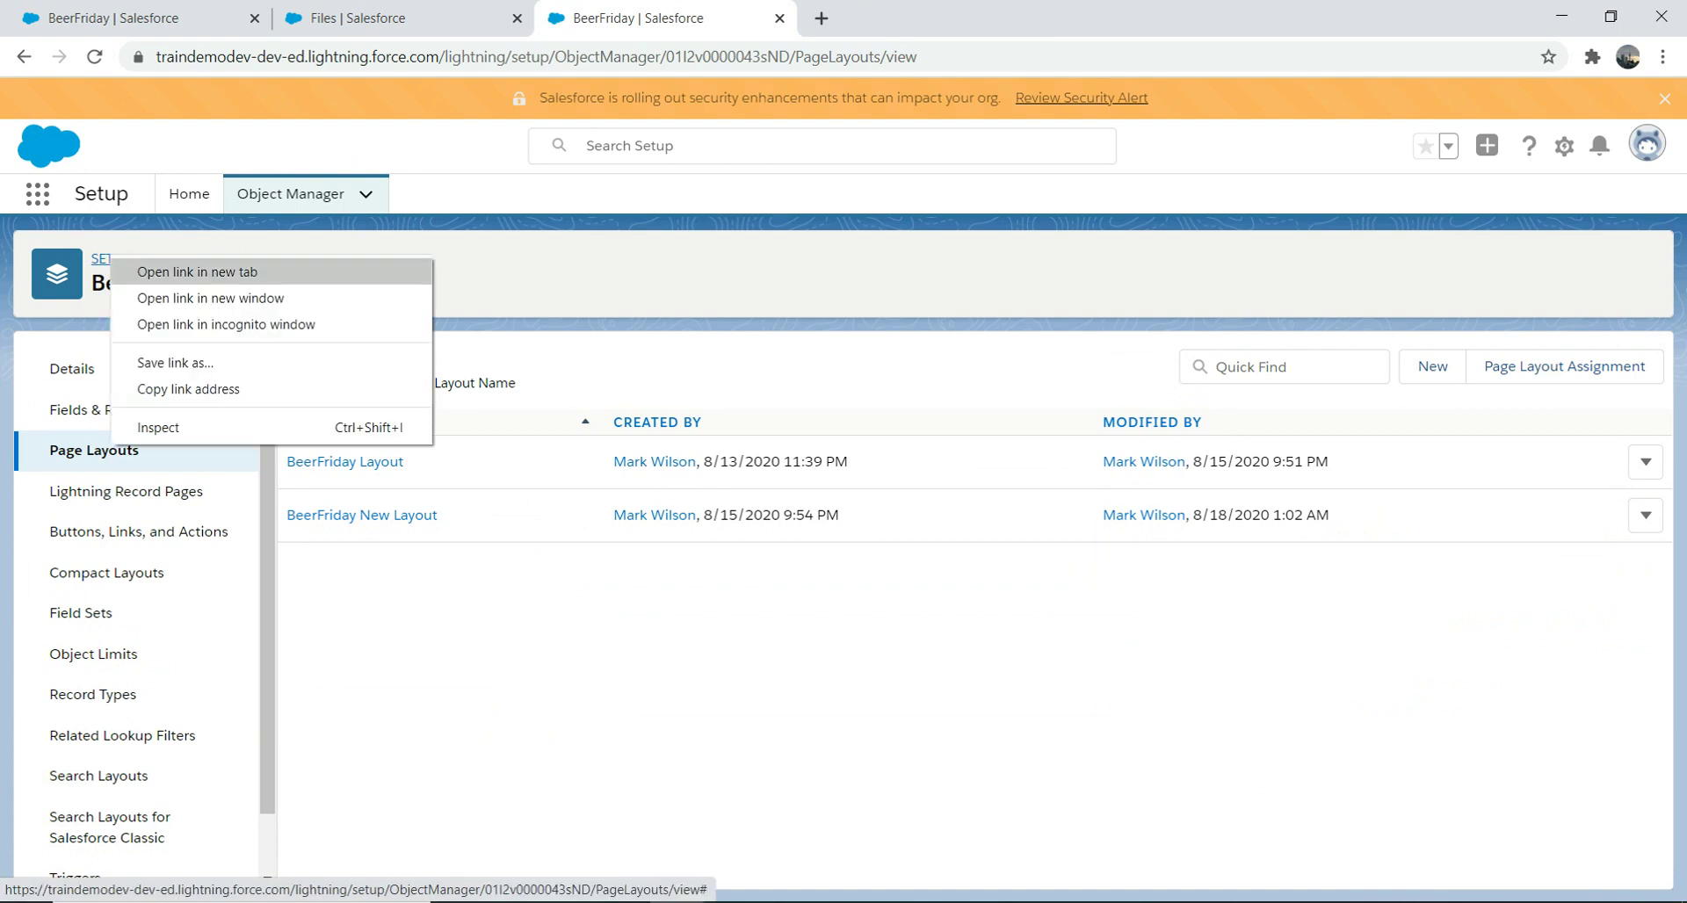
left_click(197, 272)
key("ctrl+Tab")
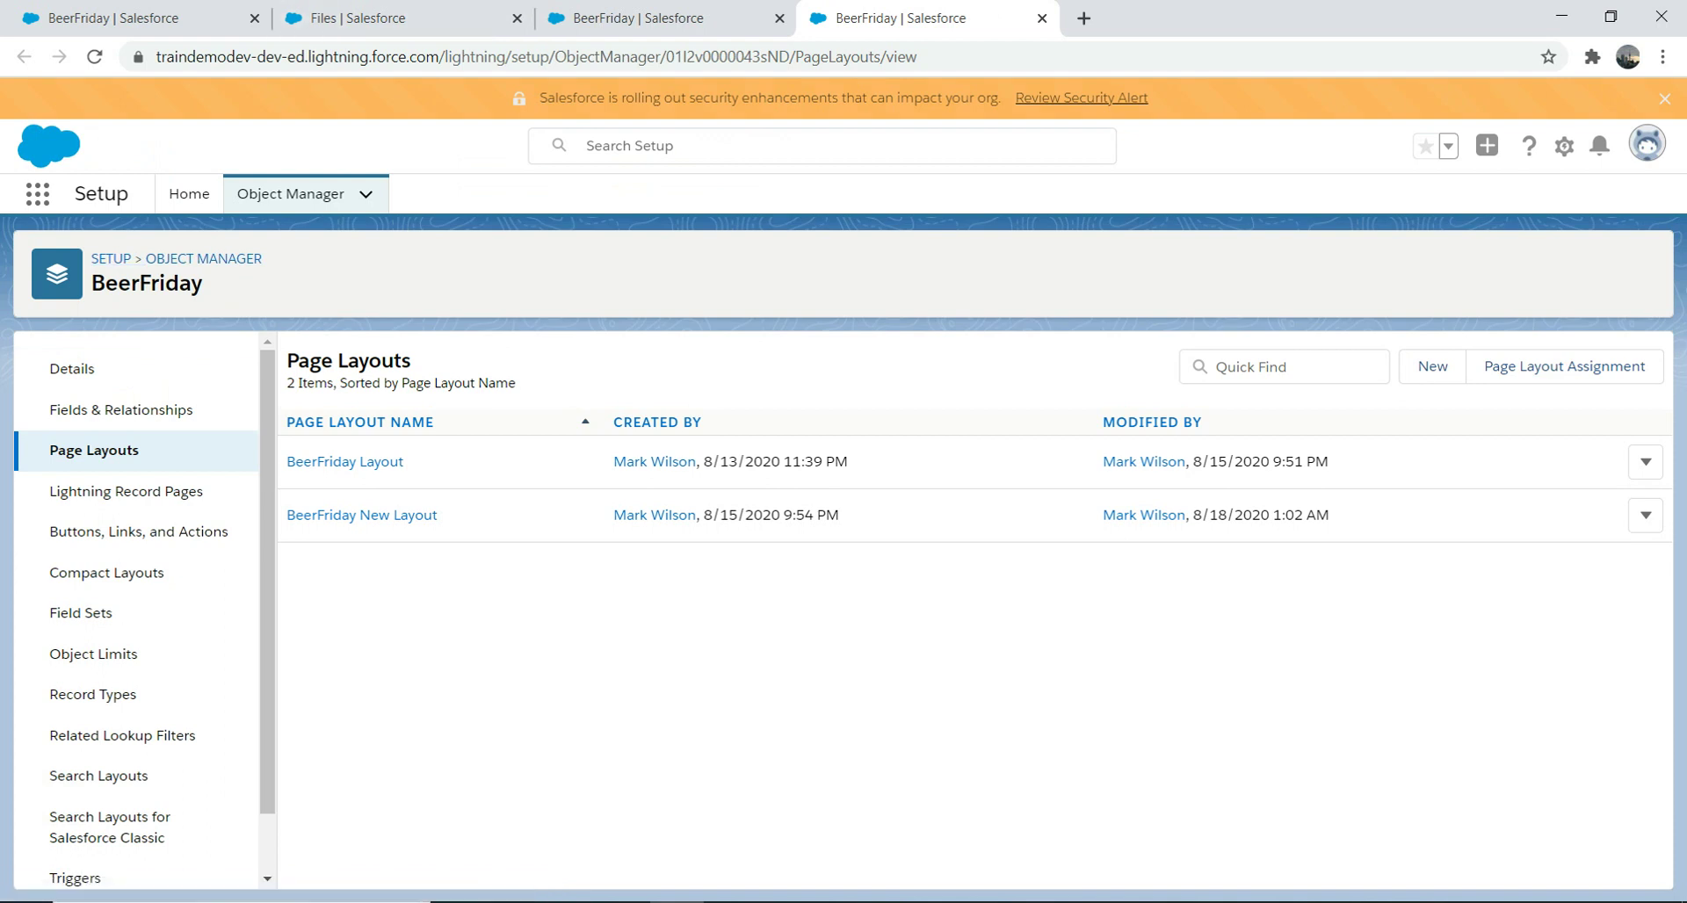
key("ctrl+Page_Up")
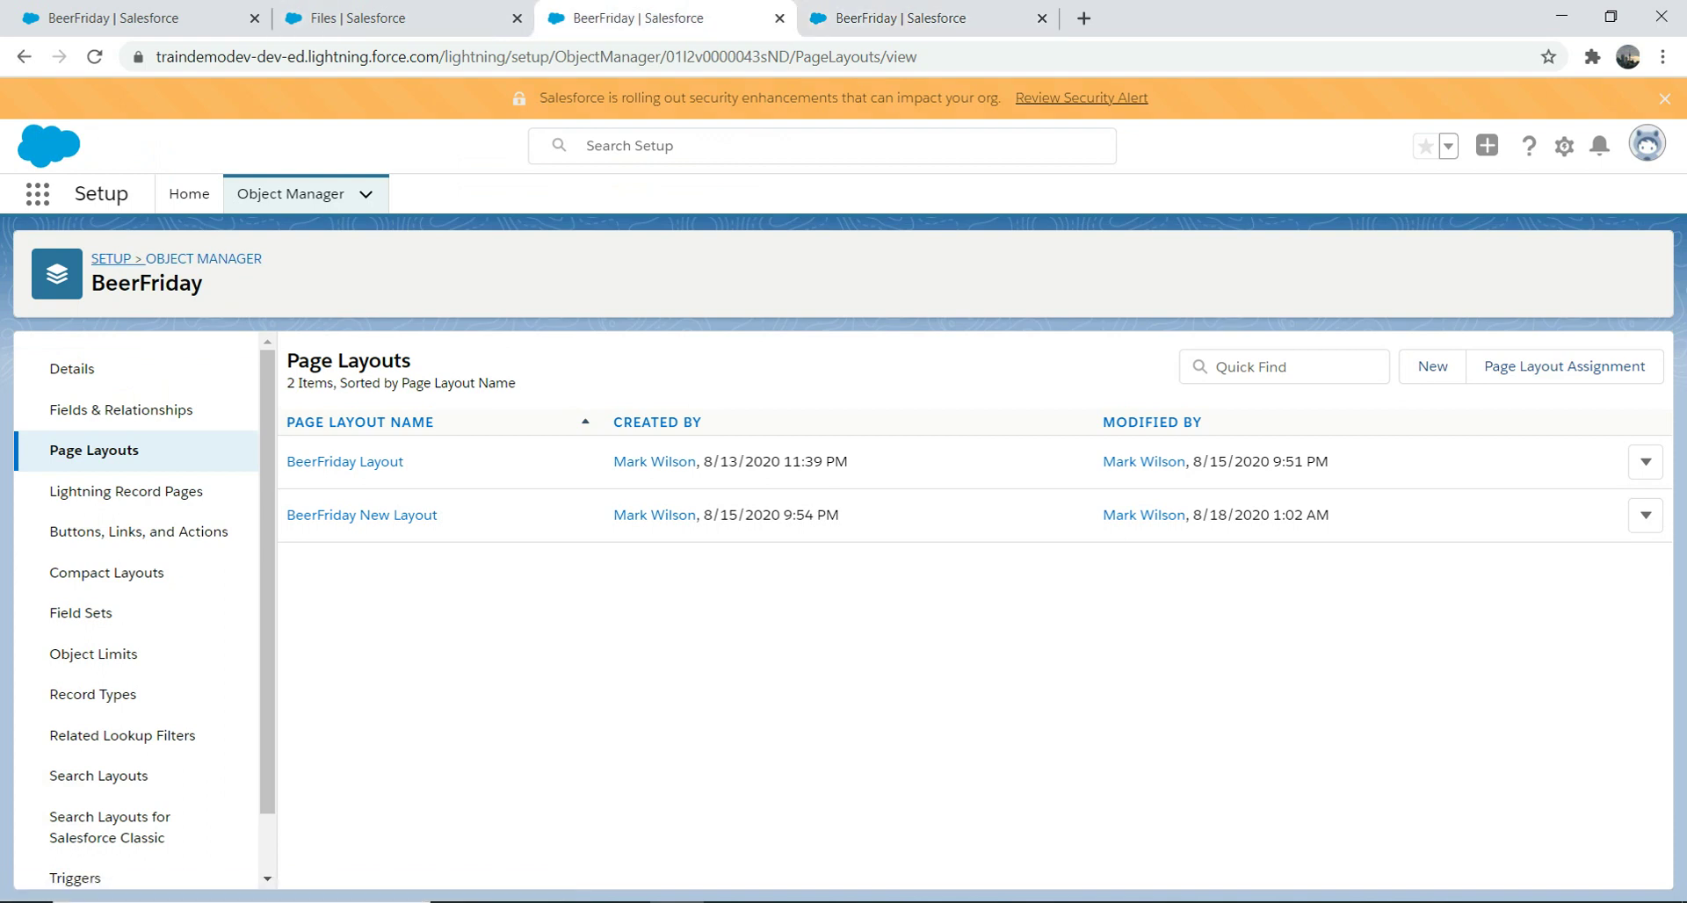
key("ctrl+Page_Up")
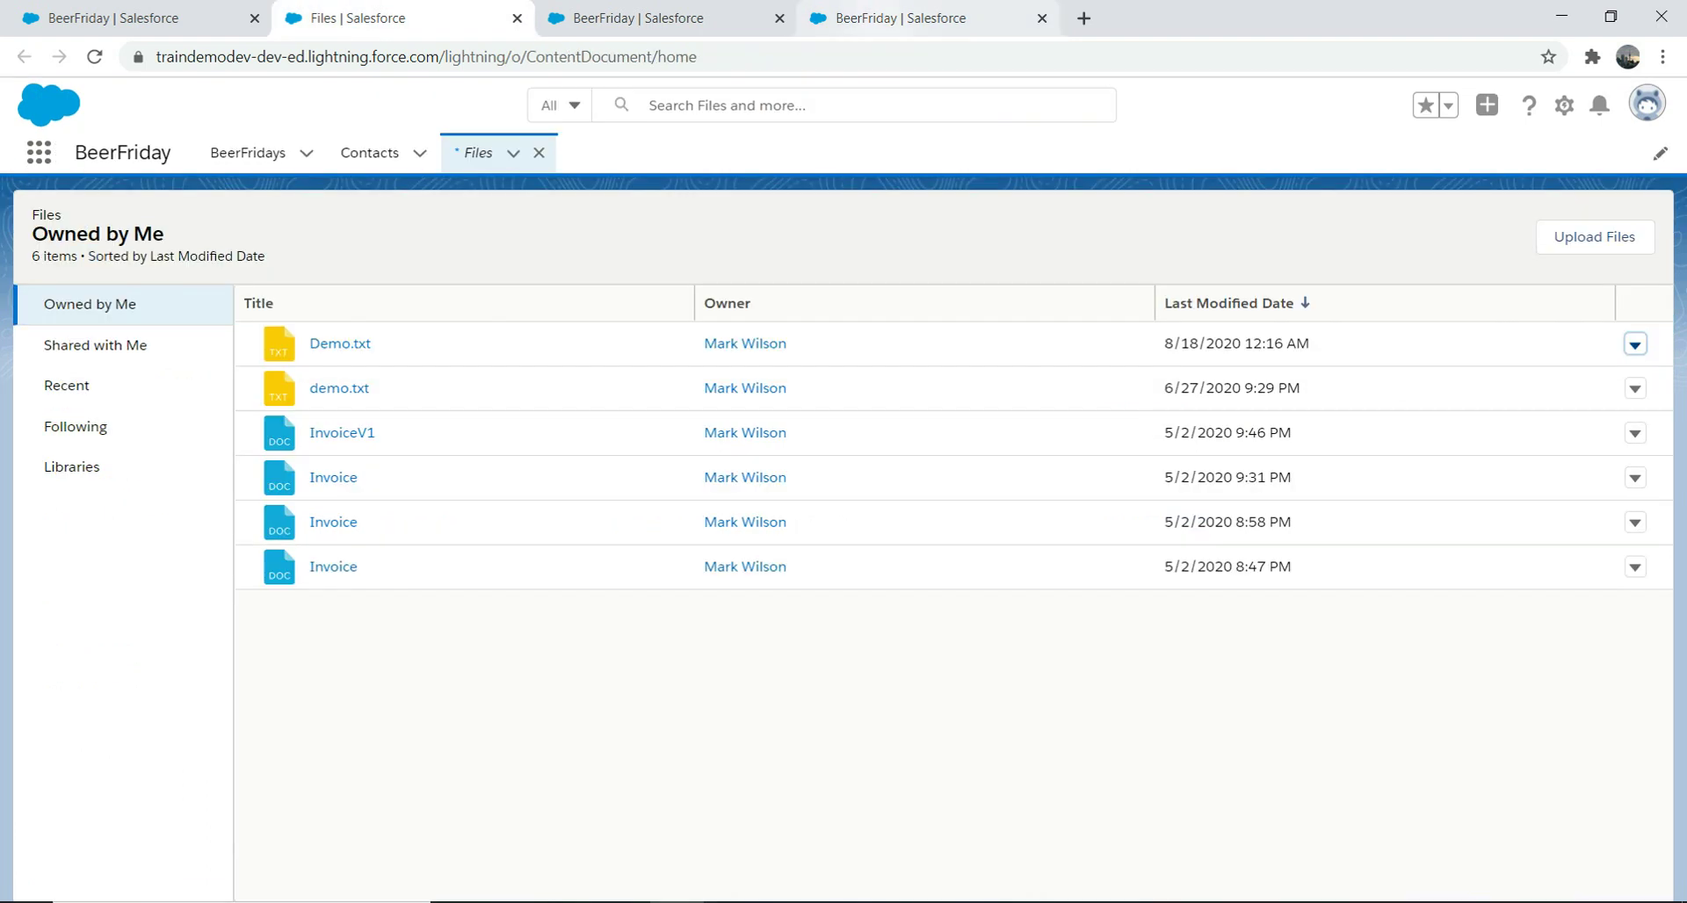
key("ctrl+Page_Down")
key("ctrl+Page_Down")
key("ctrl+Page_Up")
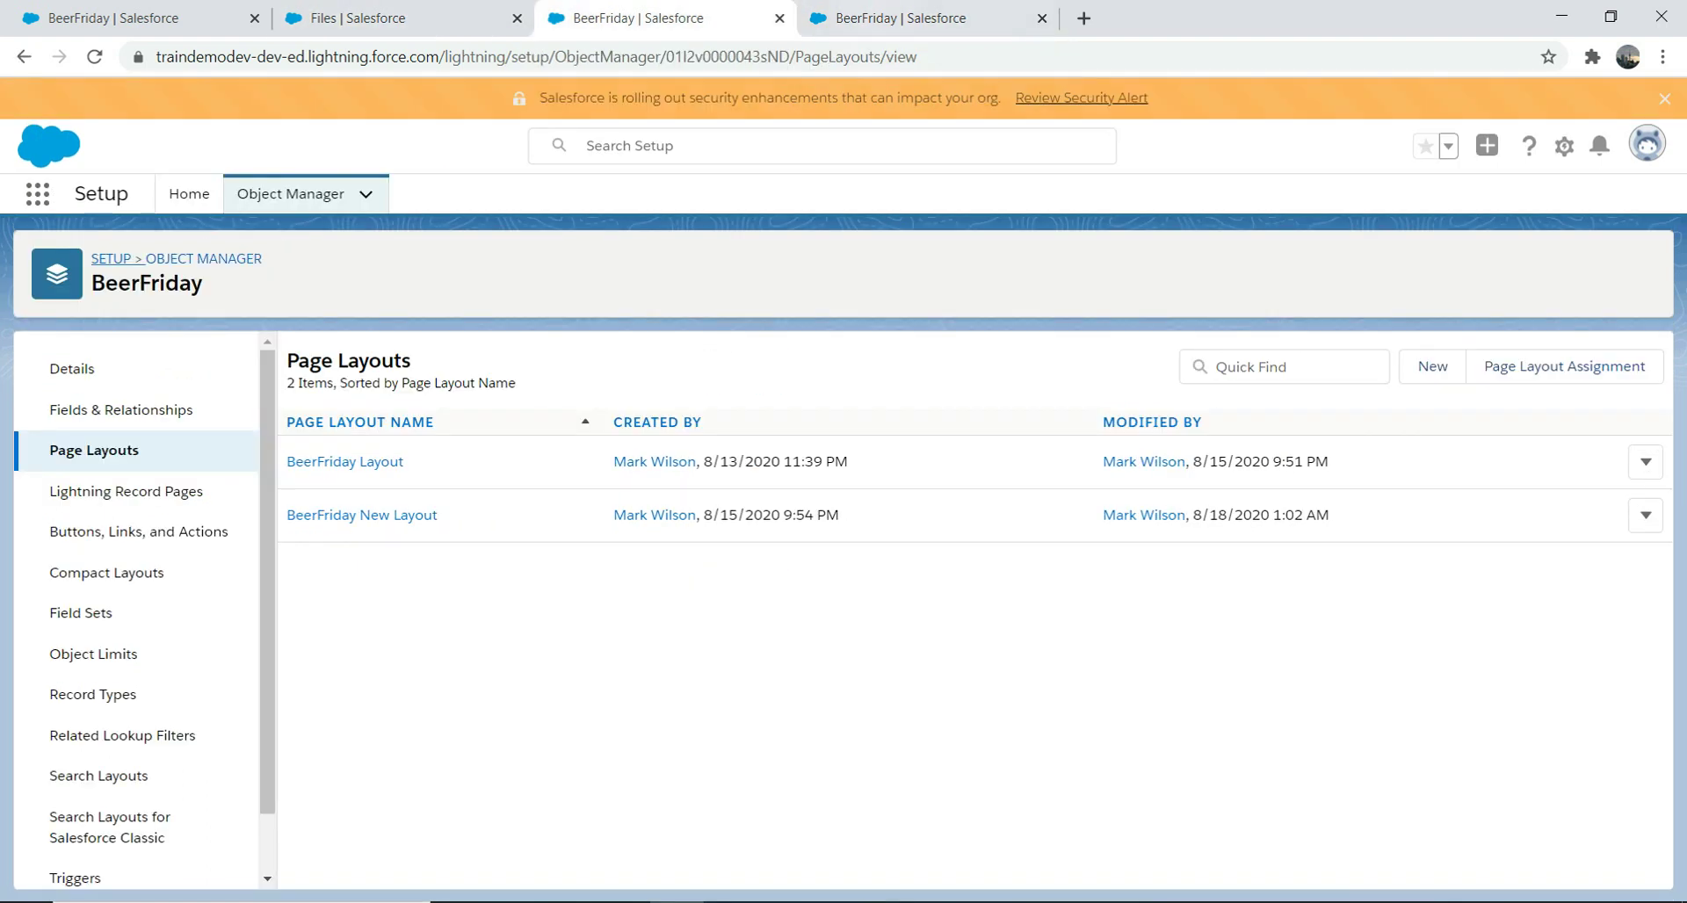
key("ctrl+Page_Down")
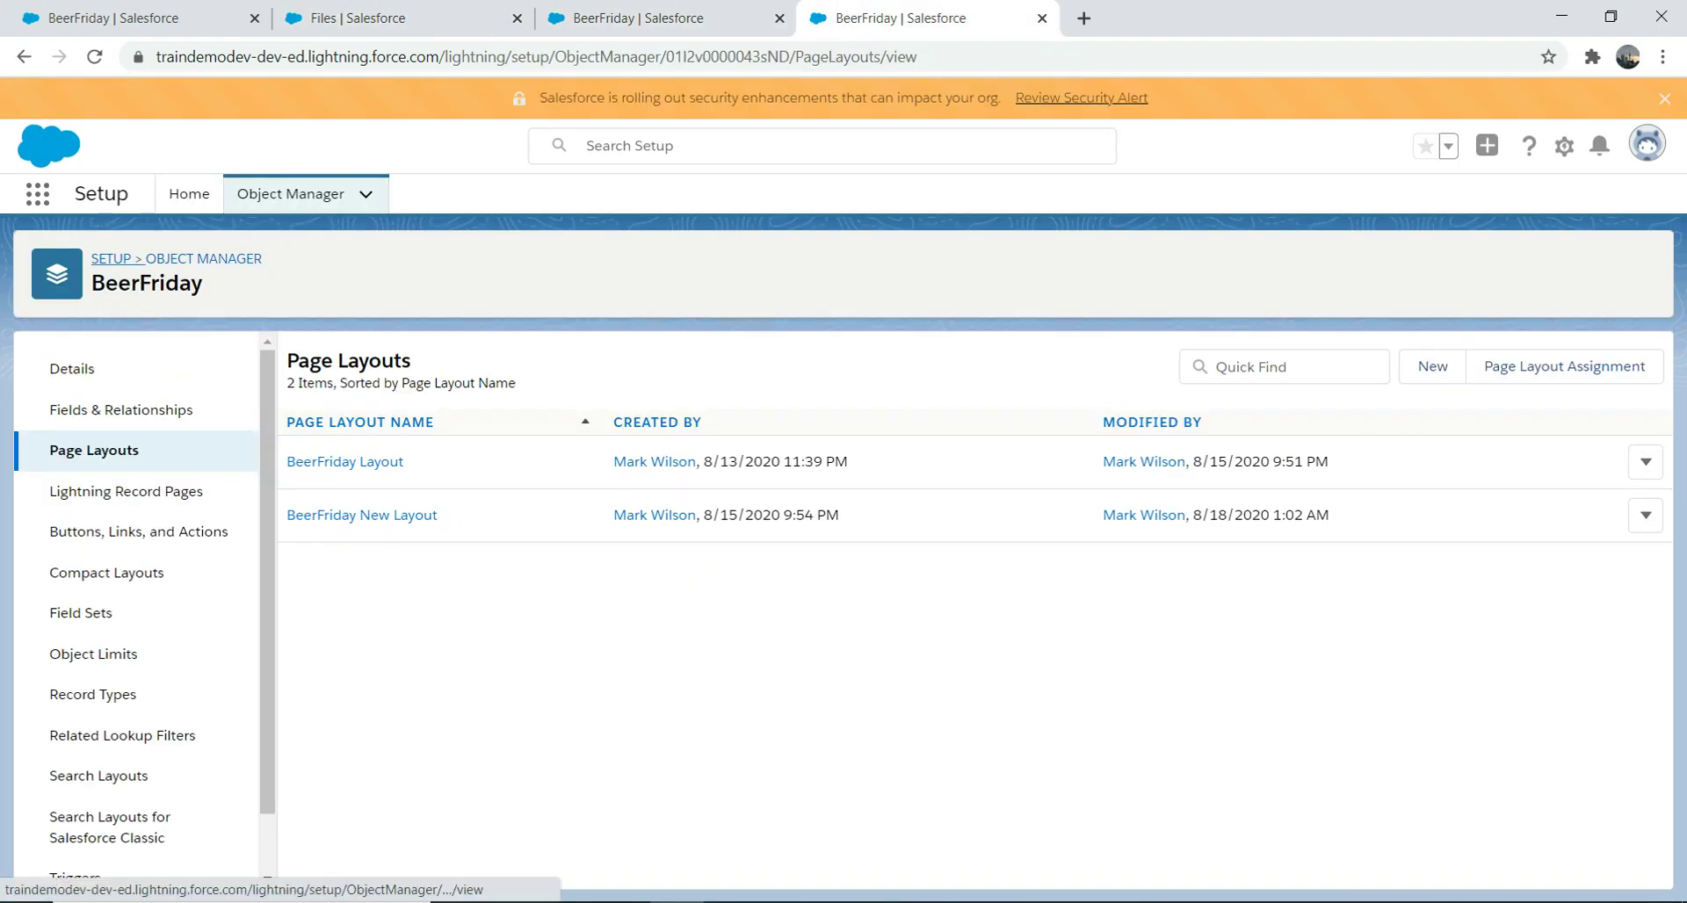
left_click(110, 258)
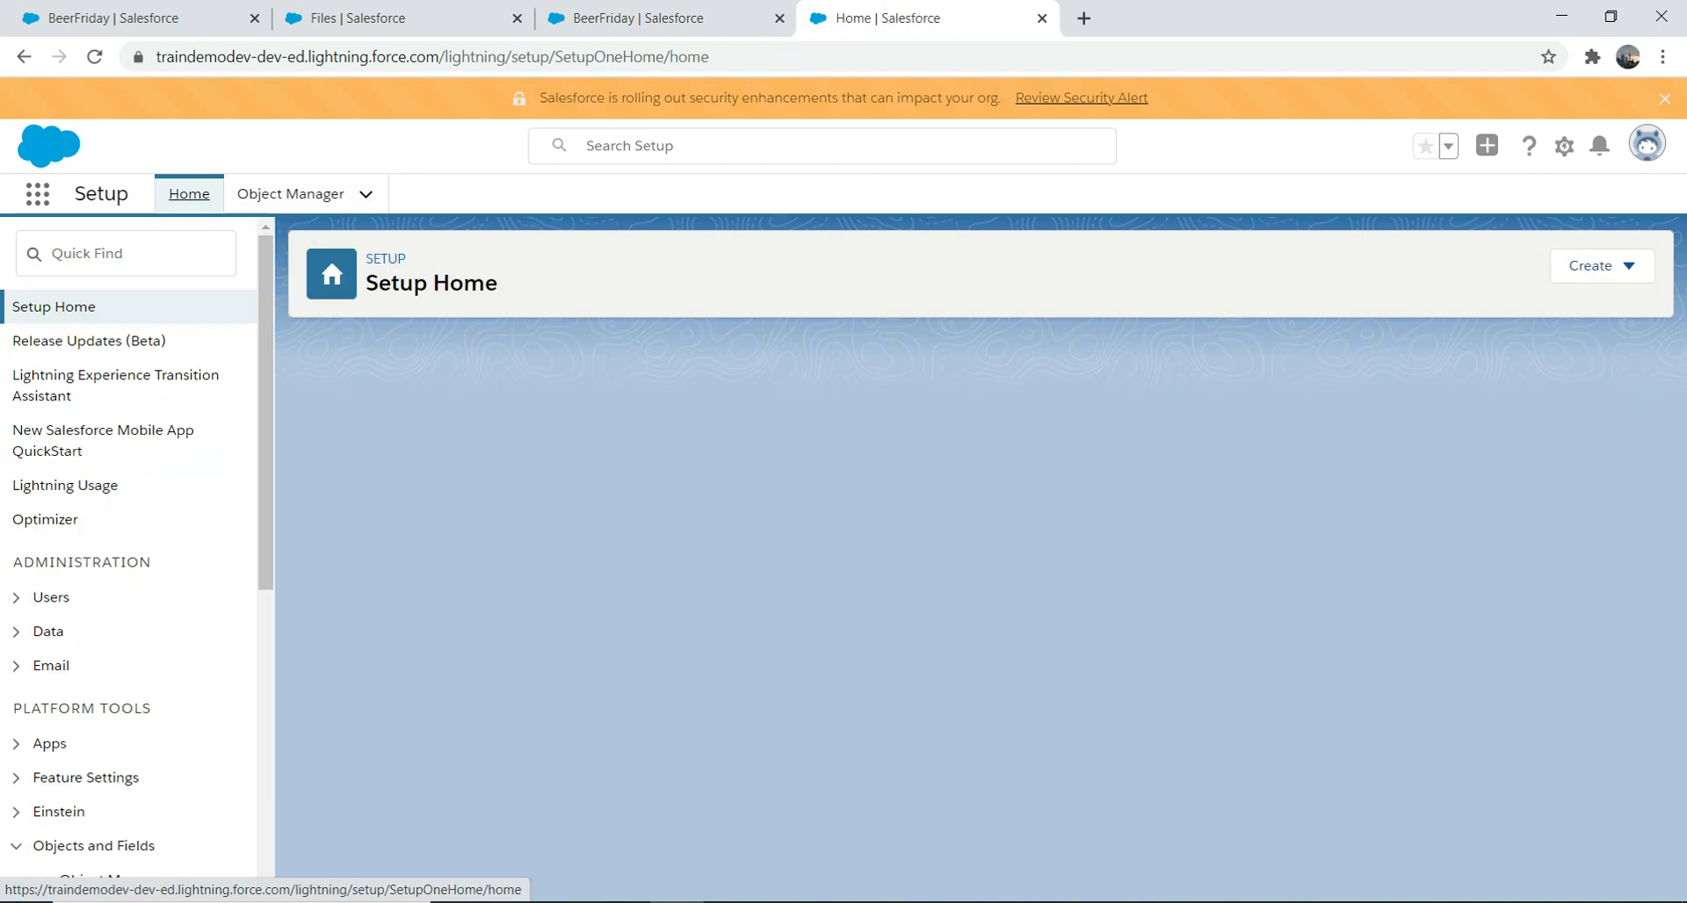
- Search 'user' in Quick Find, open Users, and log in as the Test user
type("user")
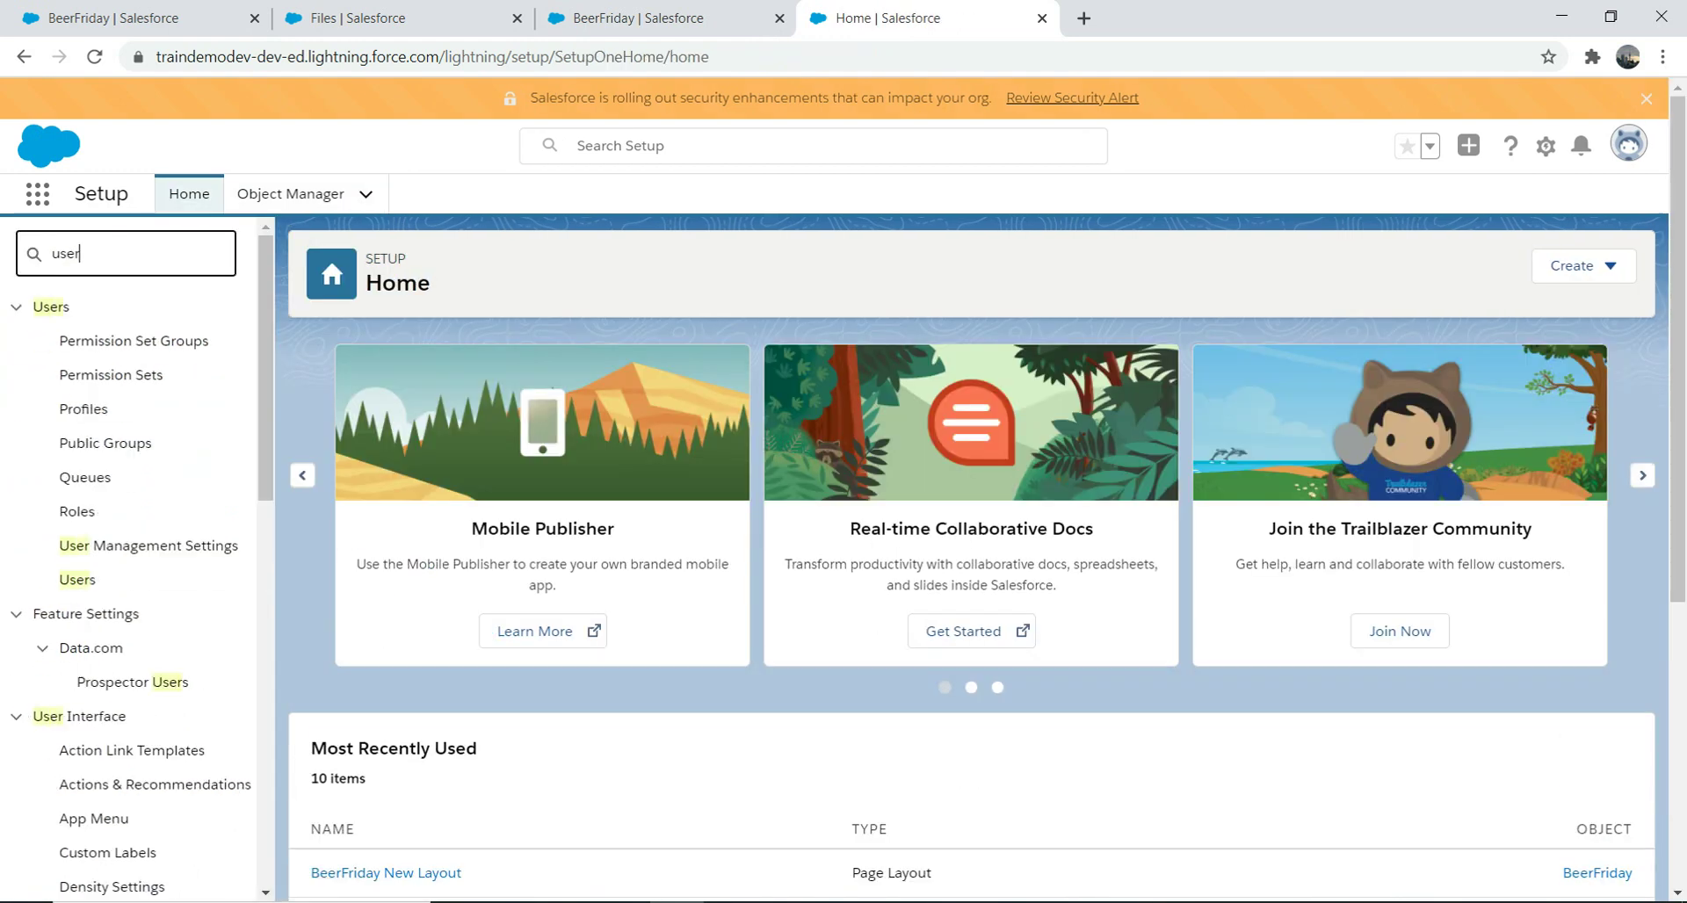
left_click(77, 580)
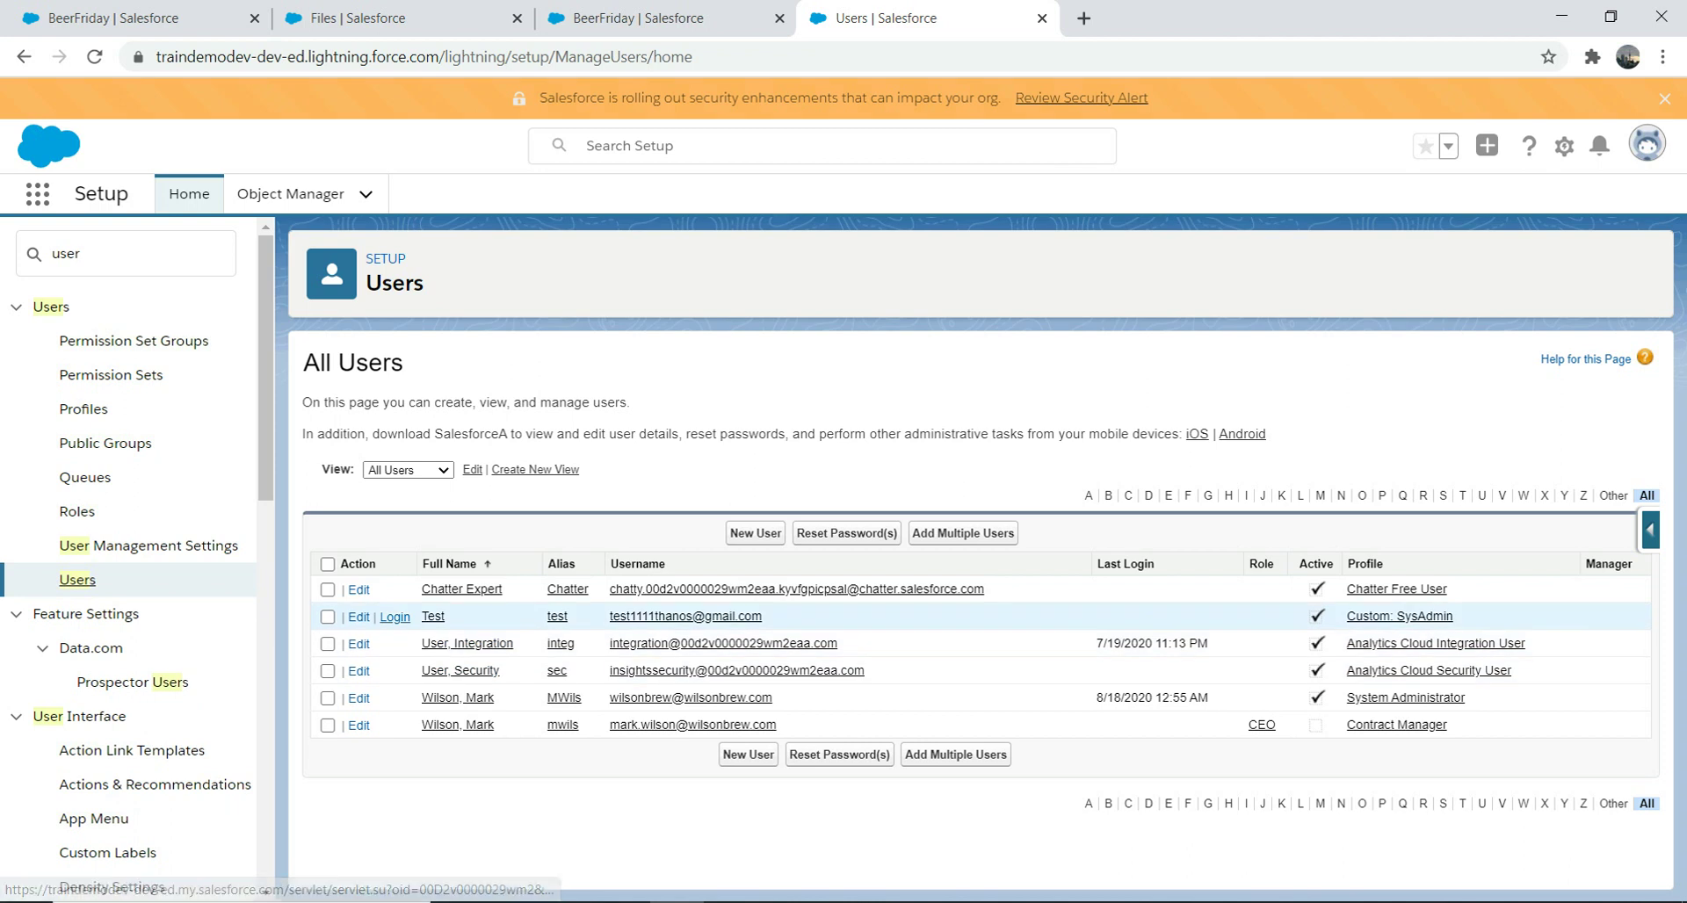
left_click(395, 617)
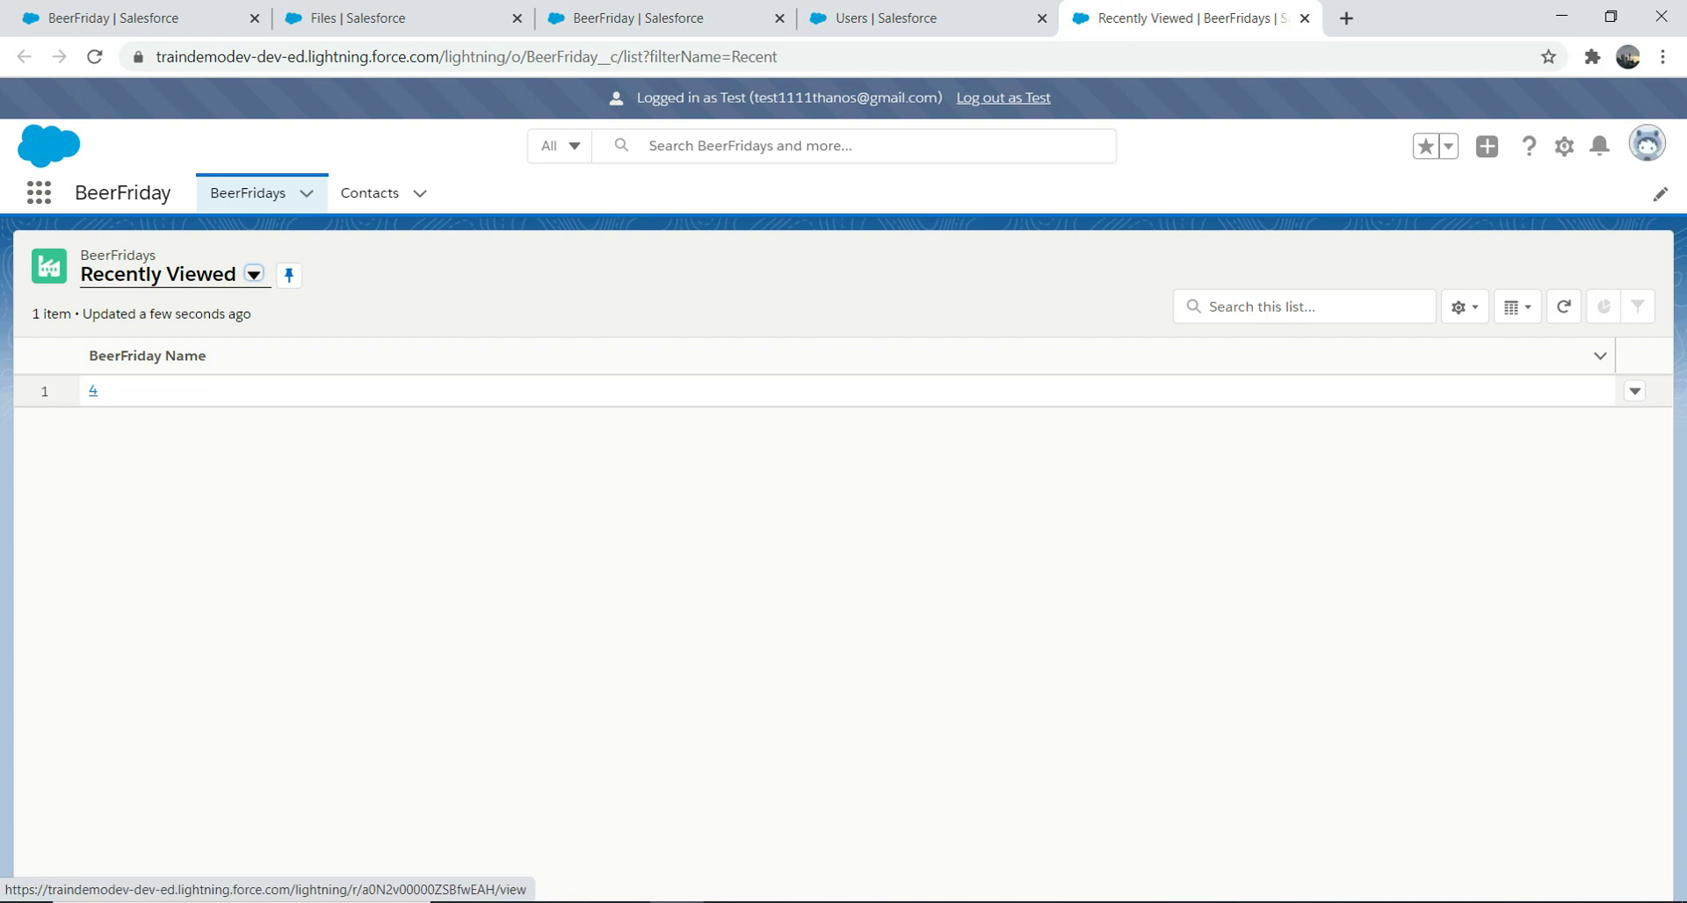
- Open record 4, follow its Demo1 link to Demo.txt, then close it and return to Page Layouts
left_click(93, 390)
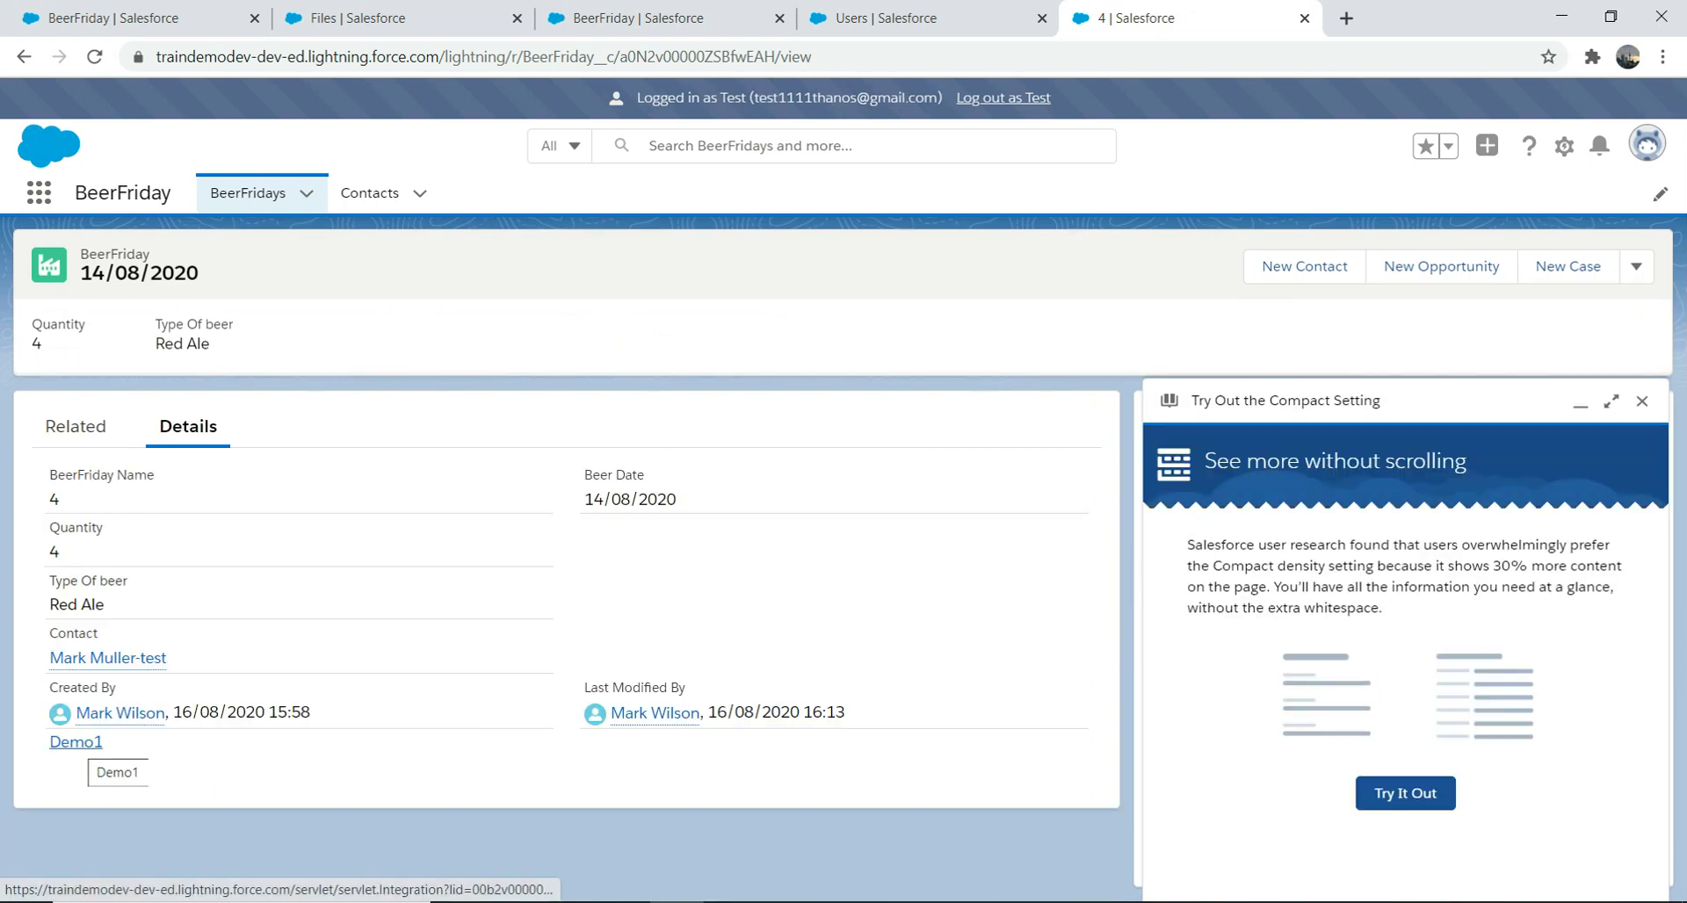
left_click(76, 742)
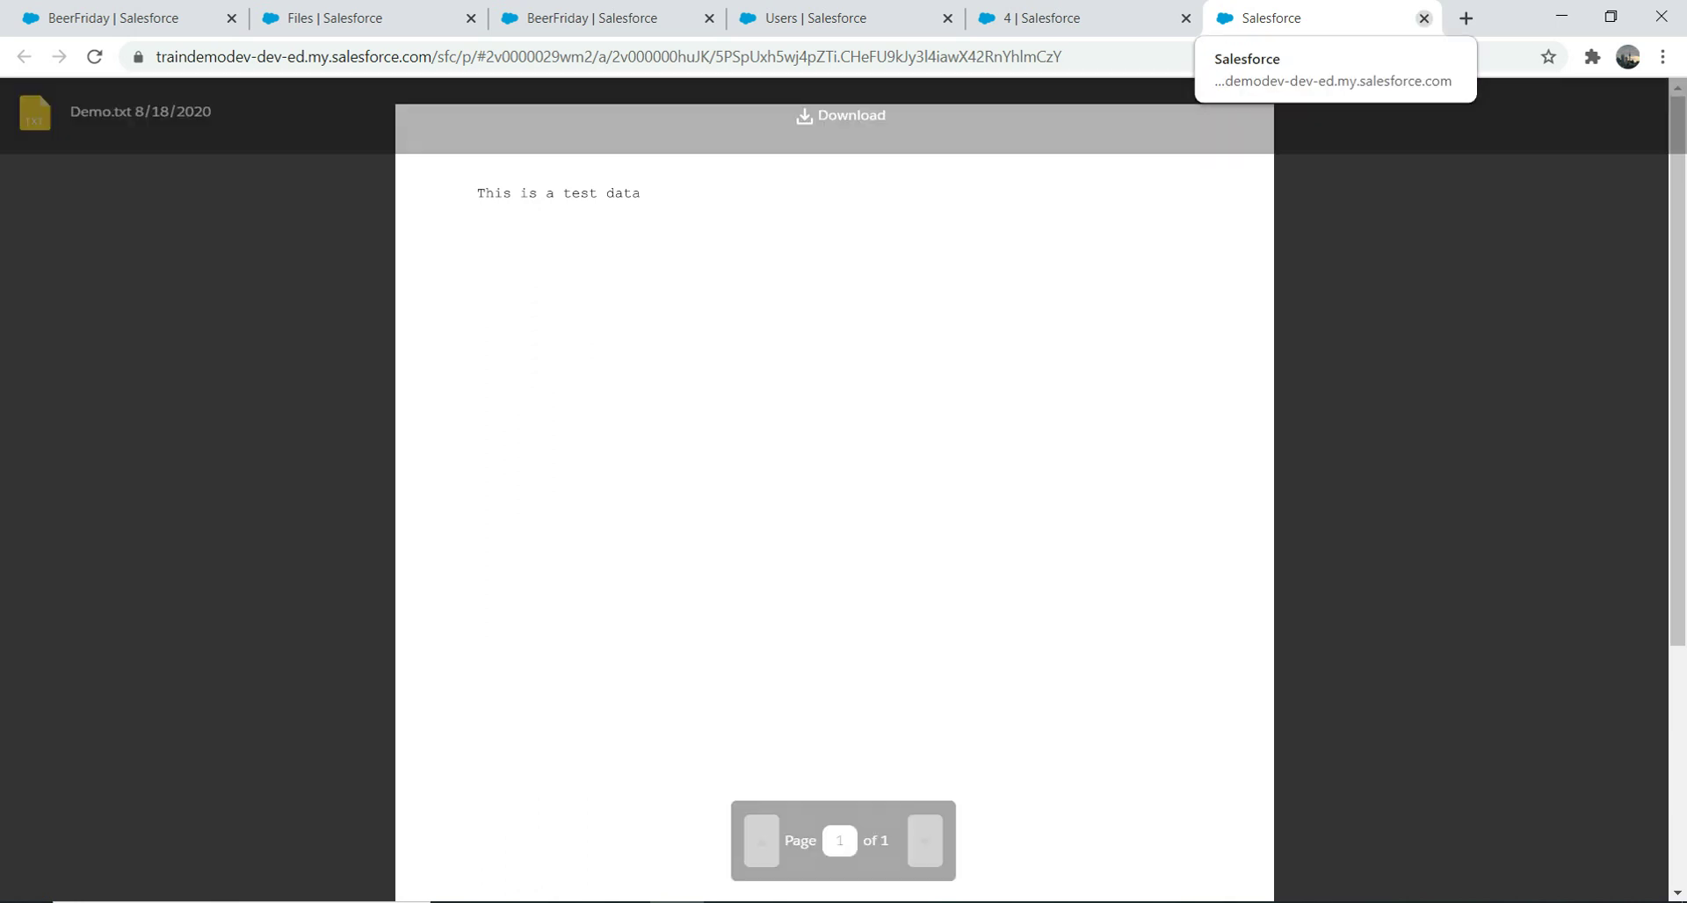
left_click(1425, 18)
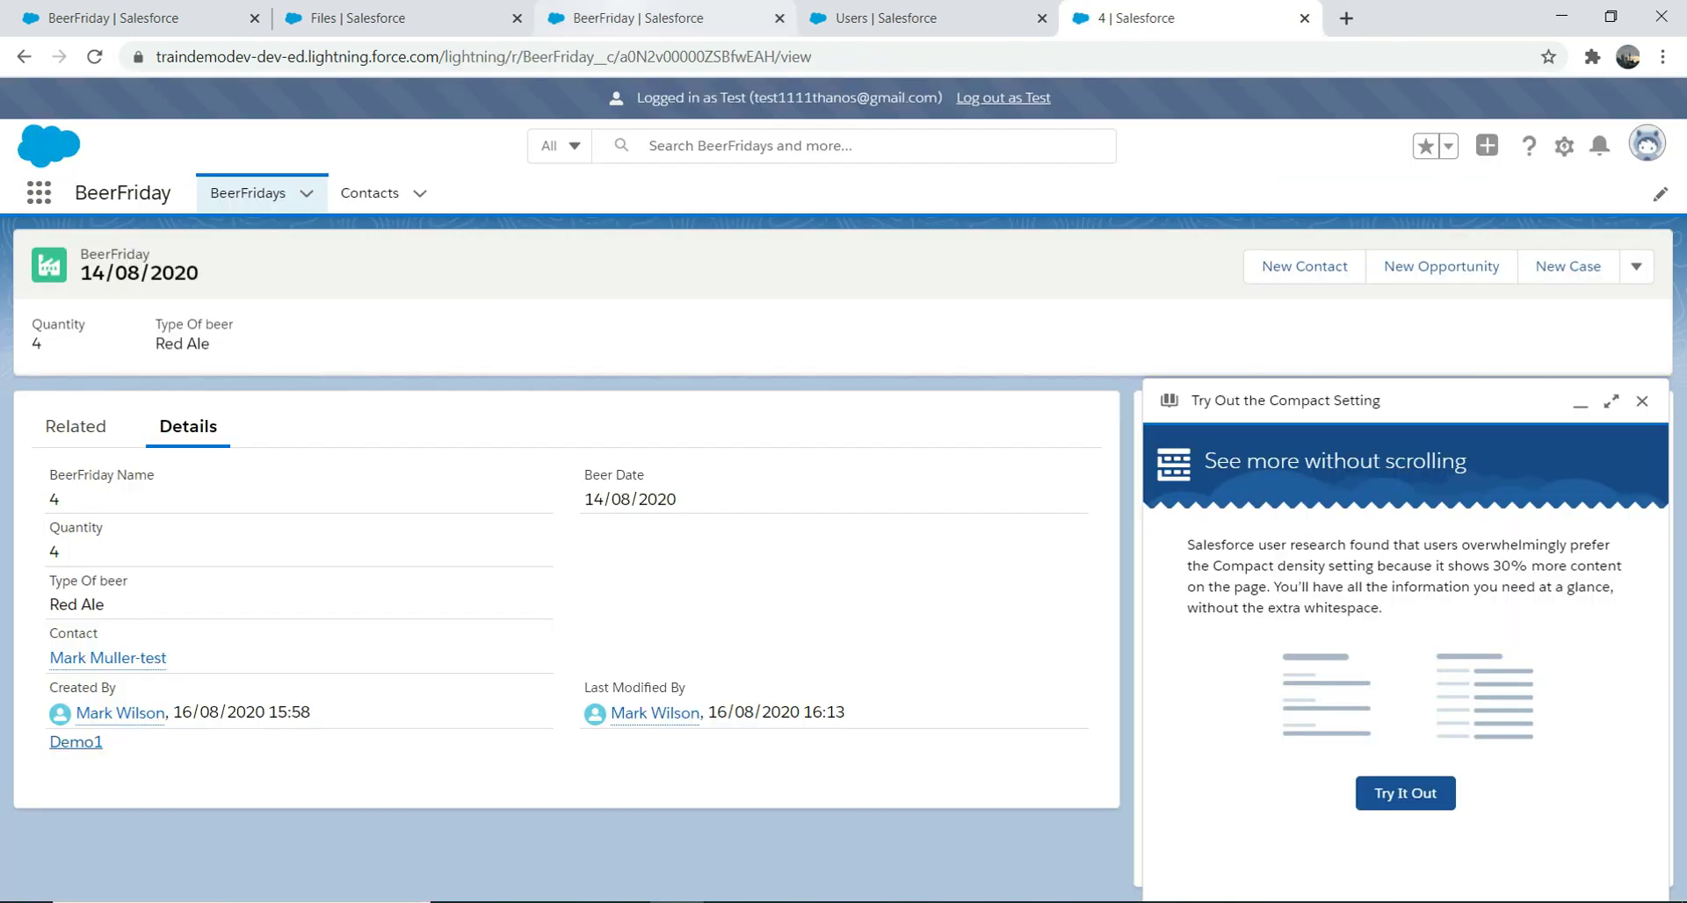
left_click(633, 17)
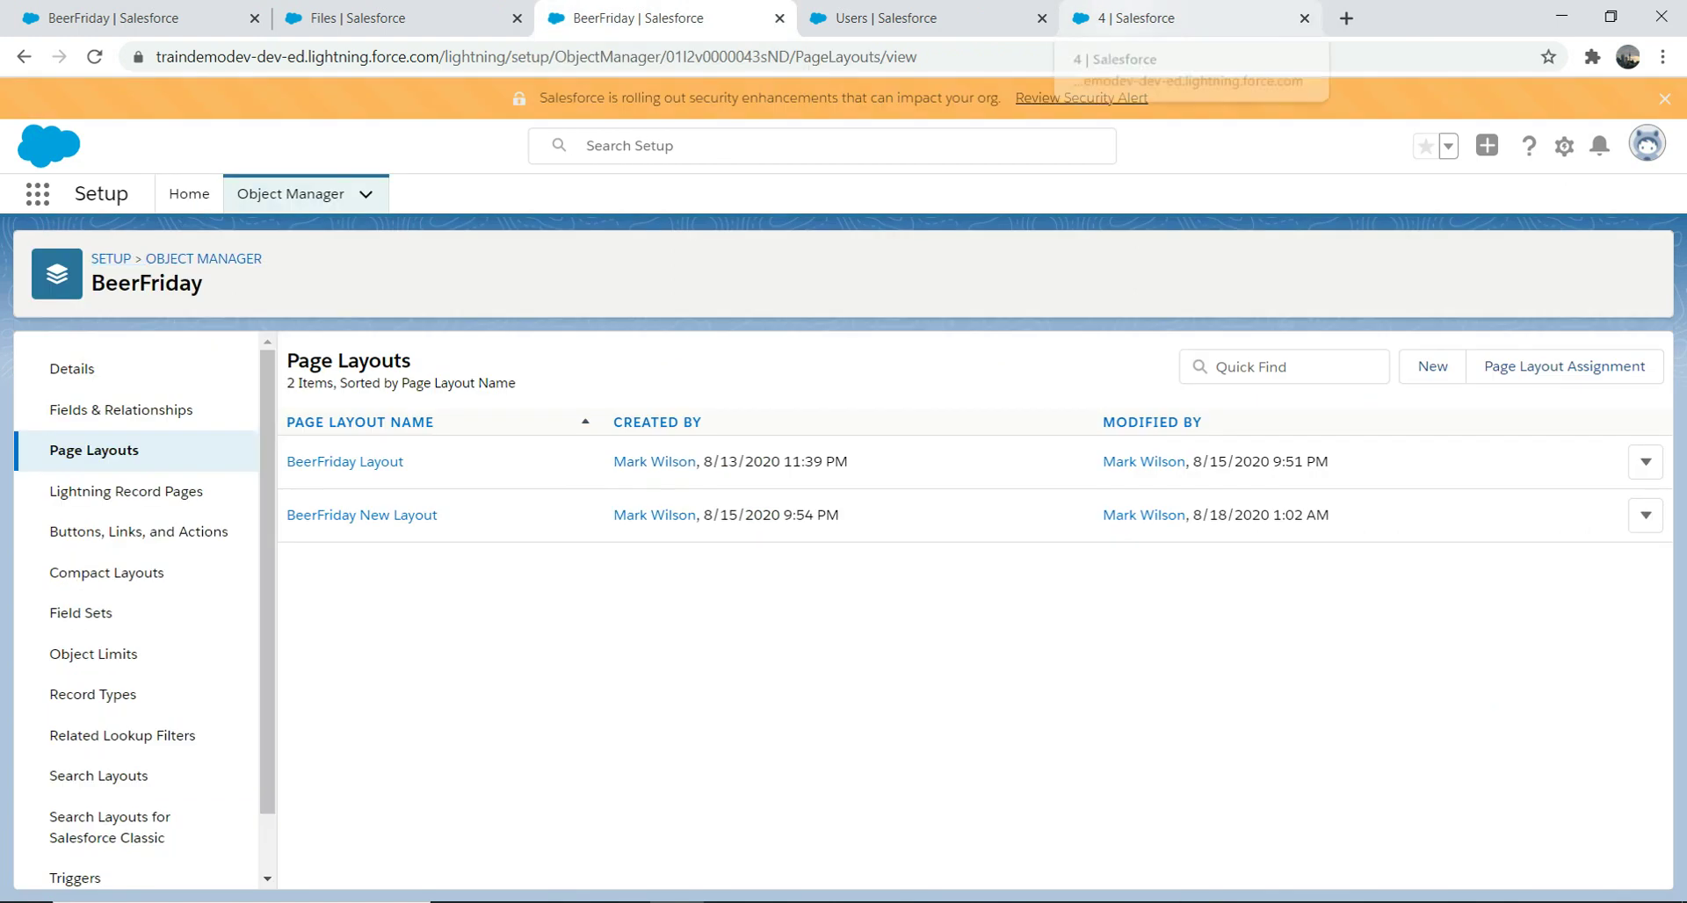
- Log out the test user and start a new BeerFriday button from Buttons, Links, and Actions
left_click(1136, 18)
left_click(1003, 98)
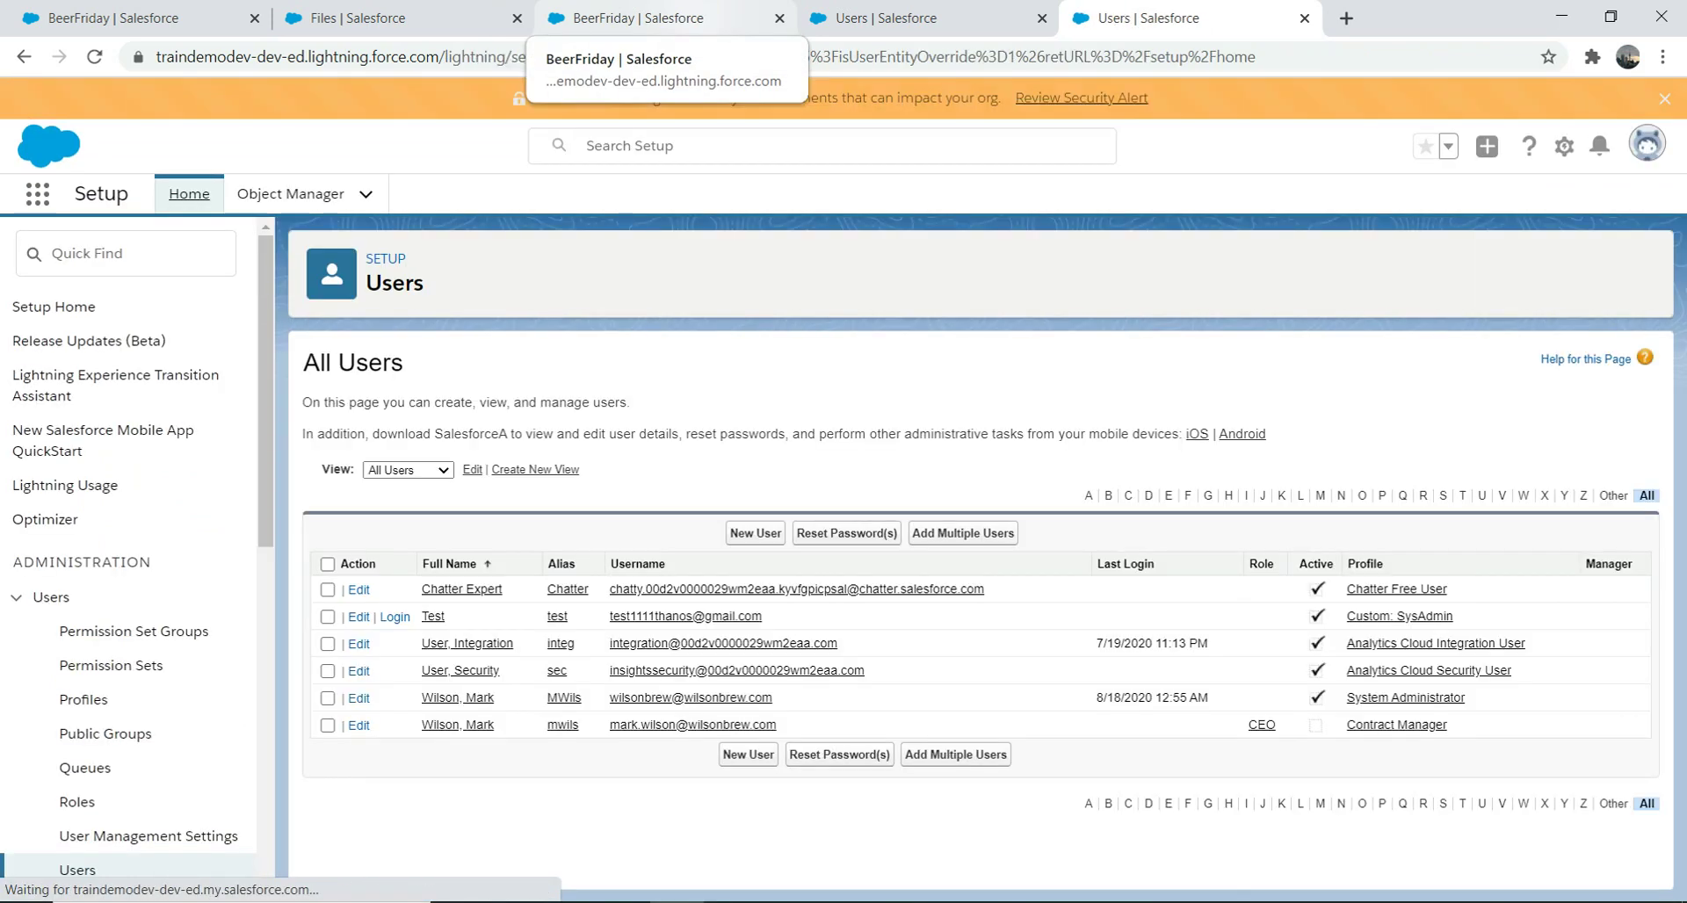
left_click(626, 18)
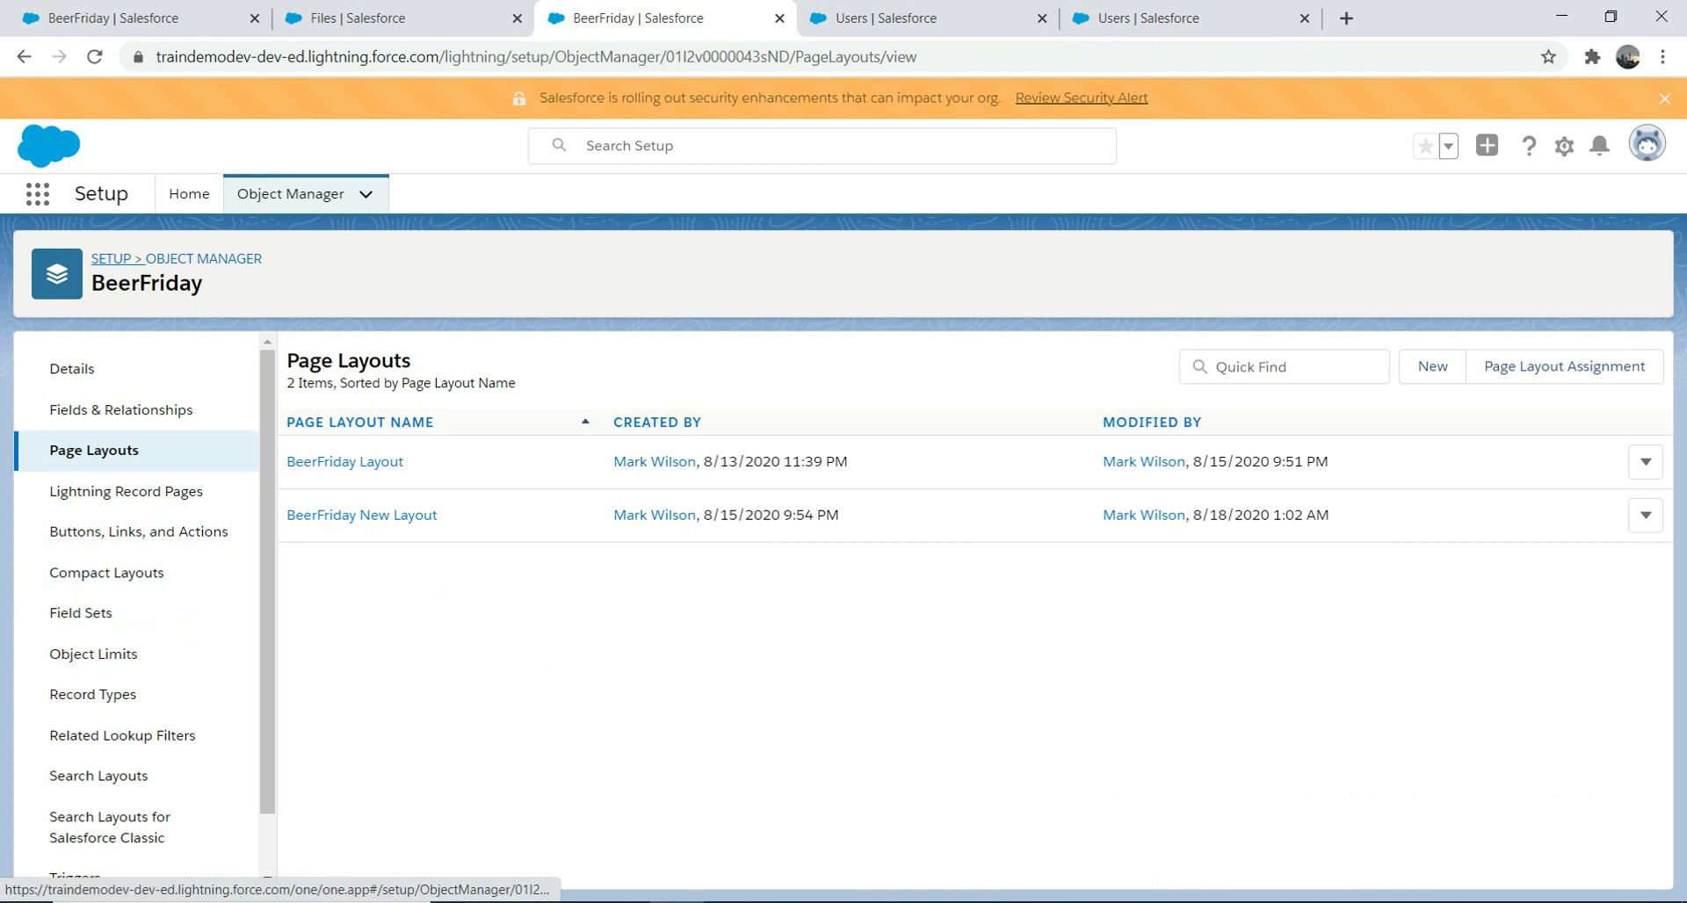
left_click(138, 532)
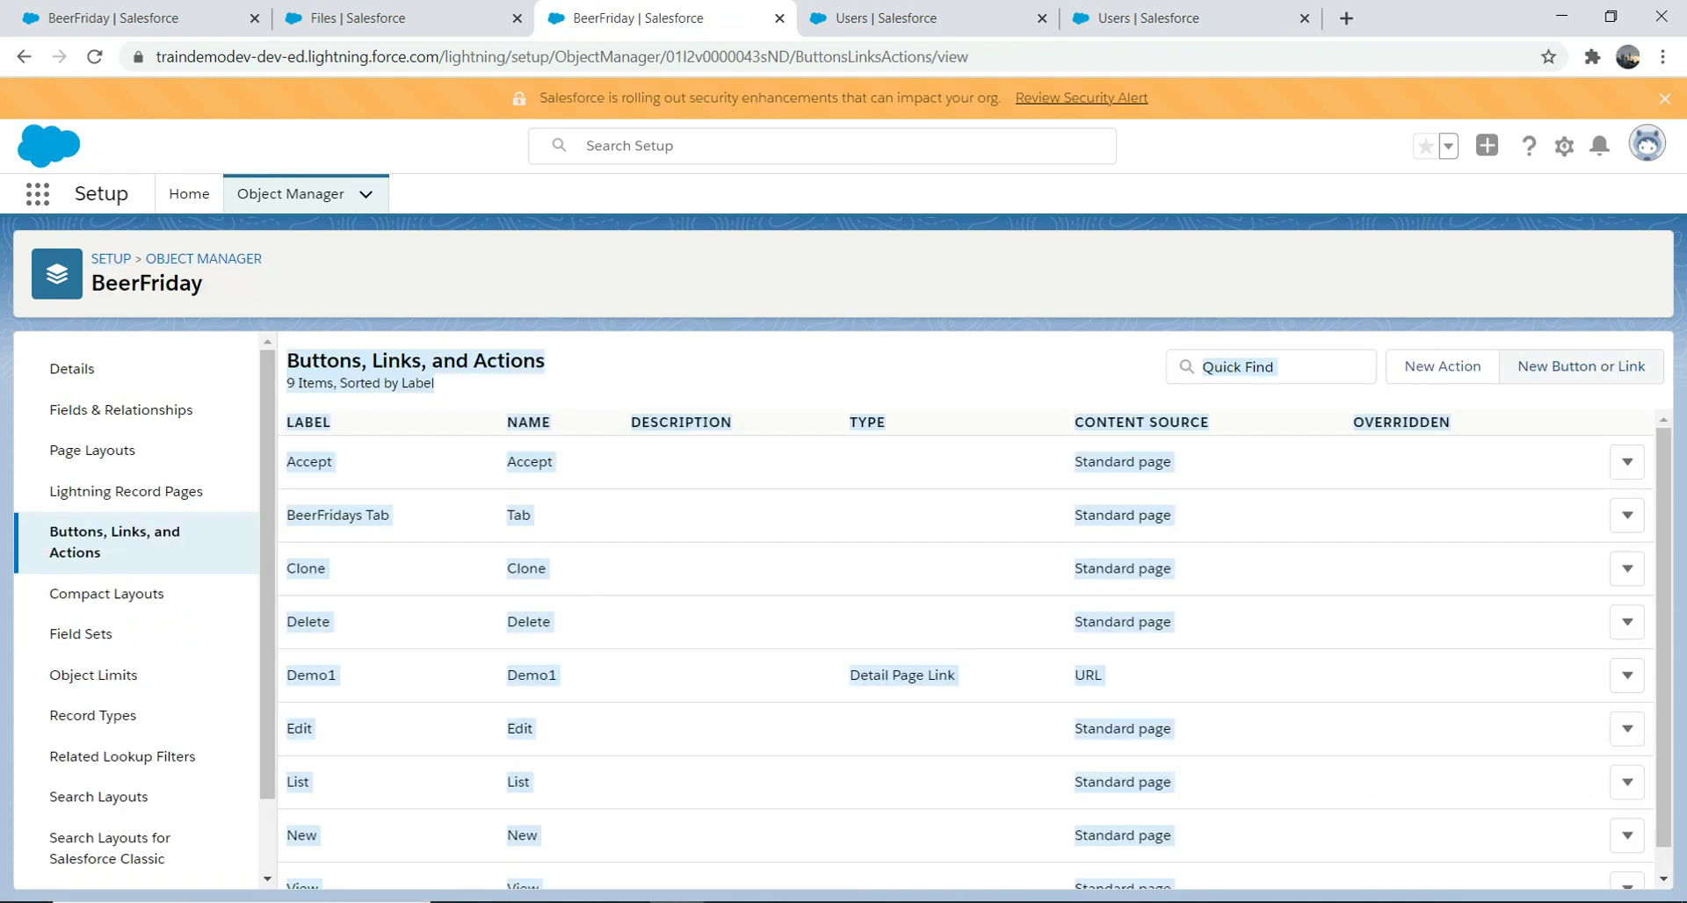
left_click(1582, 367)
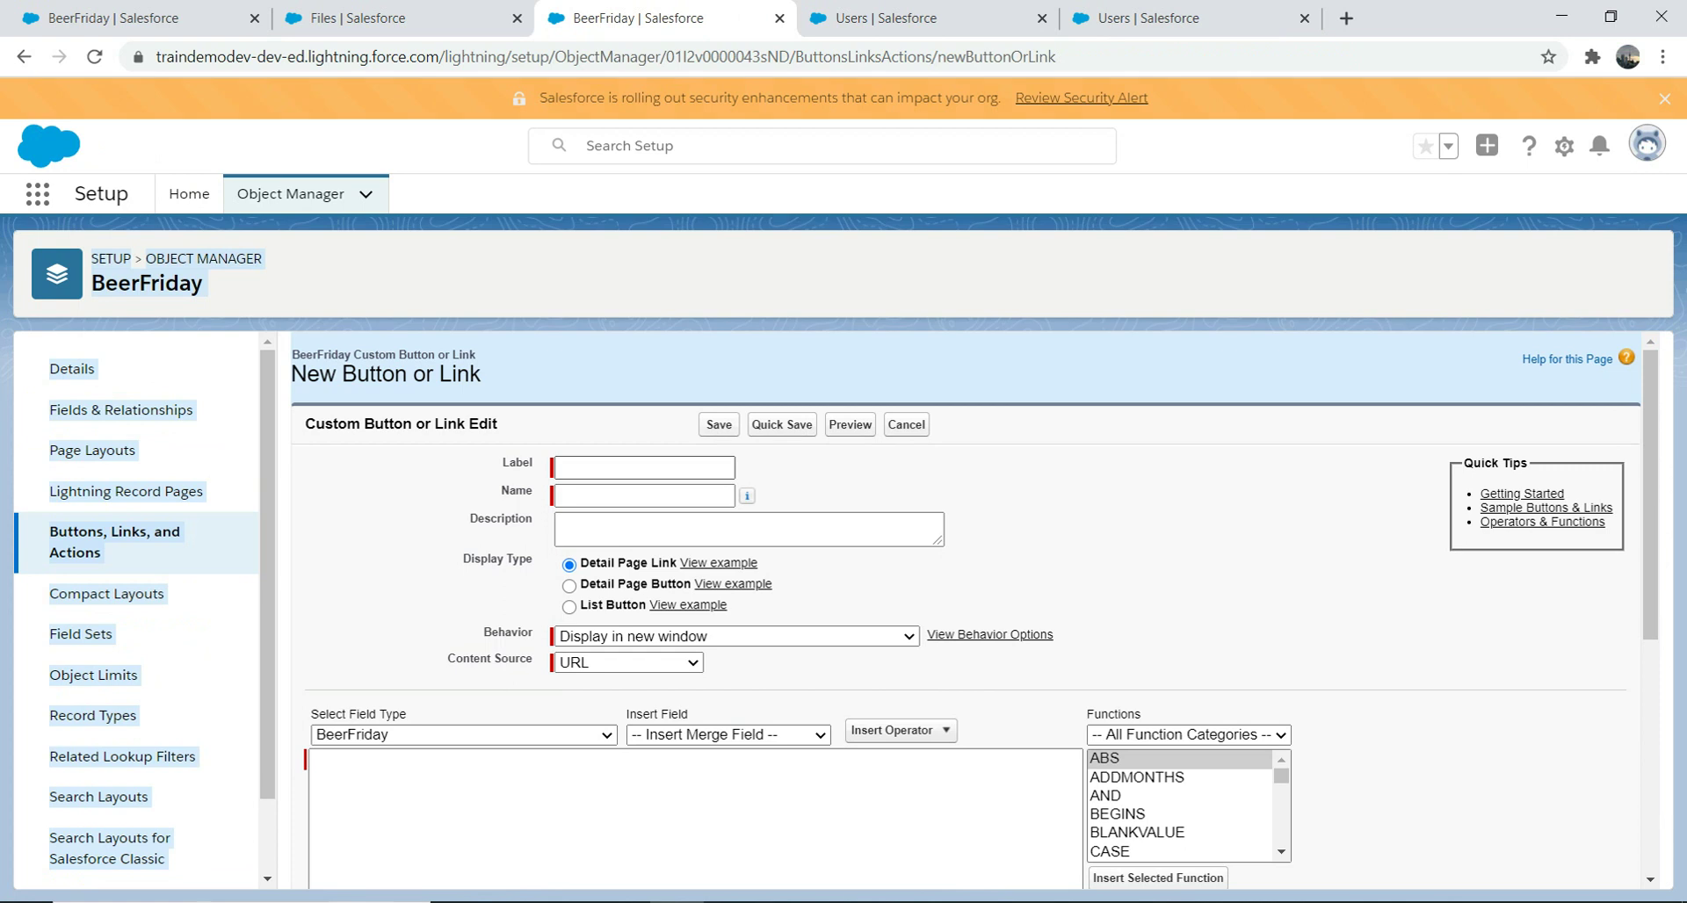
- Label the button demo2 as a Detail Page Button with URL content source
type("dem")
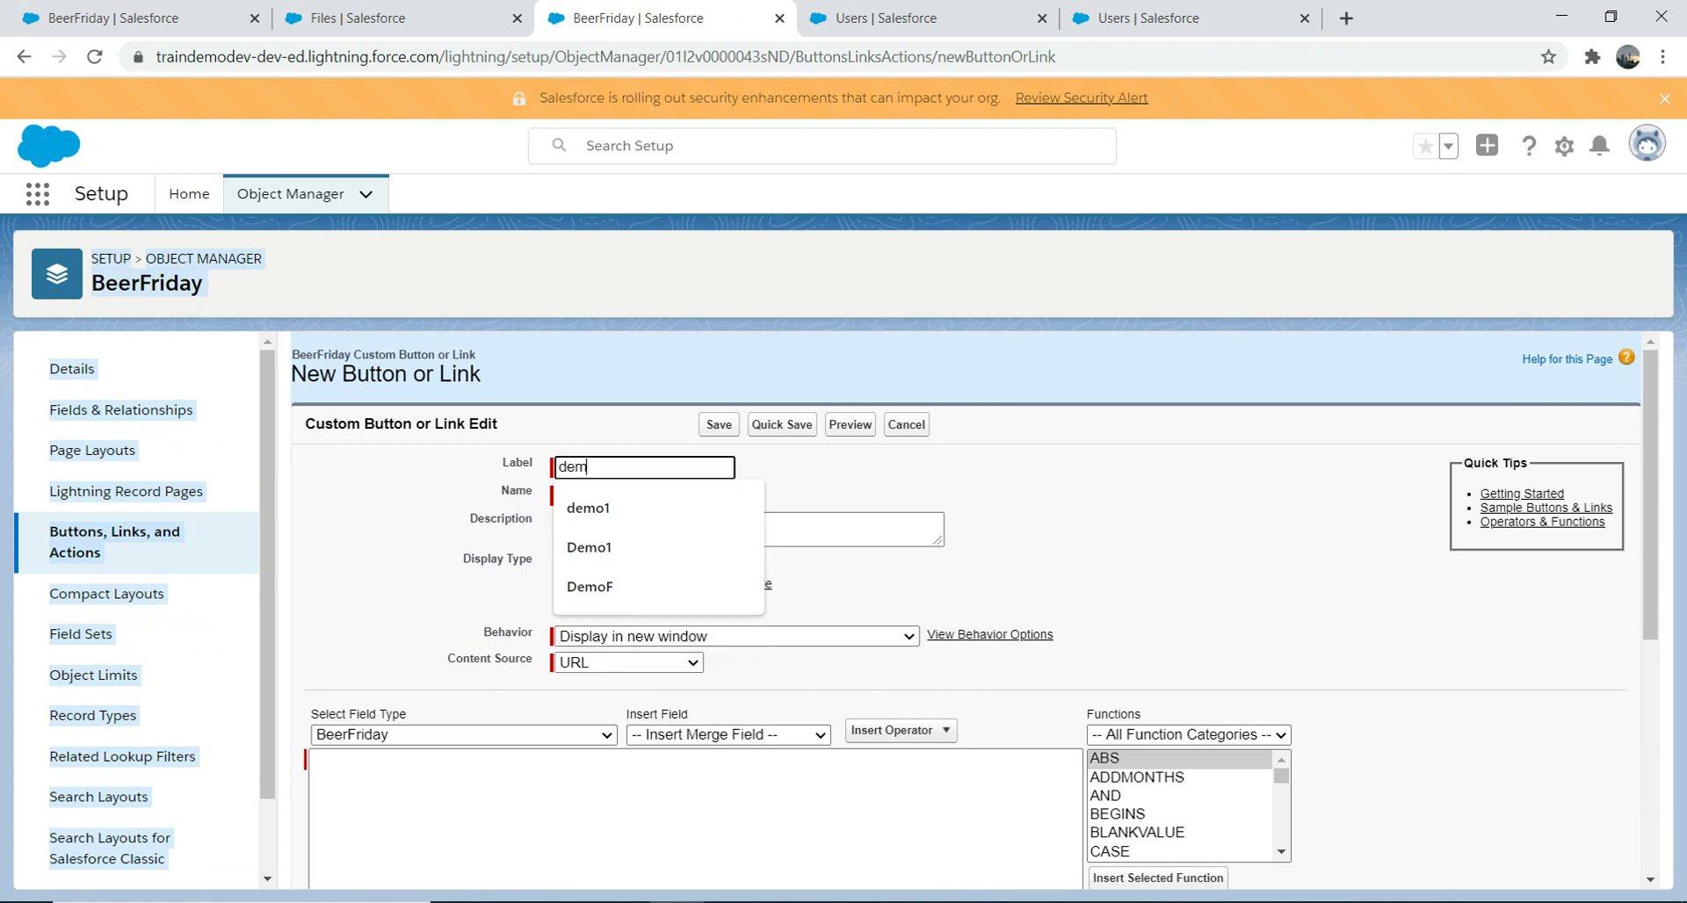
type("o2")
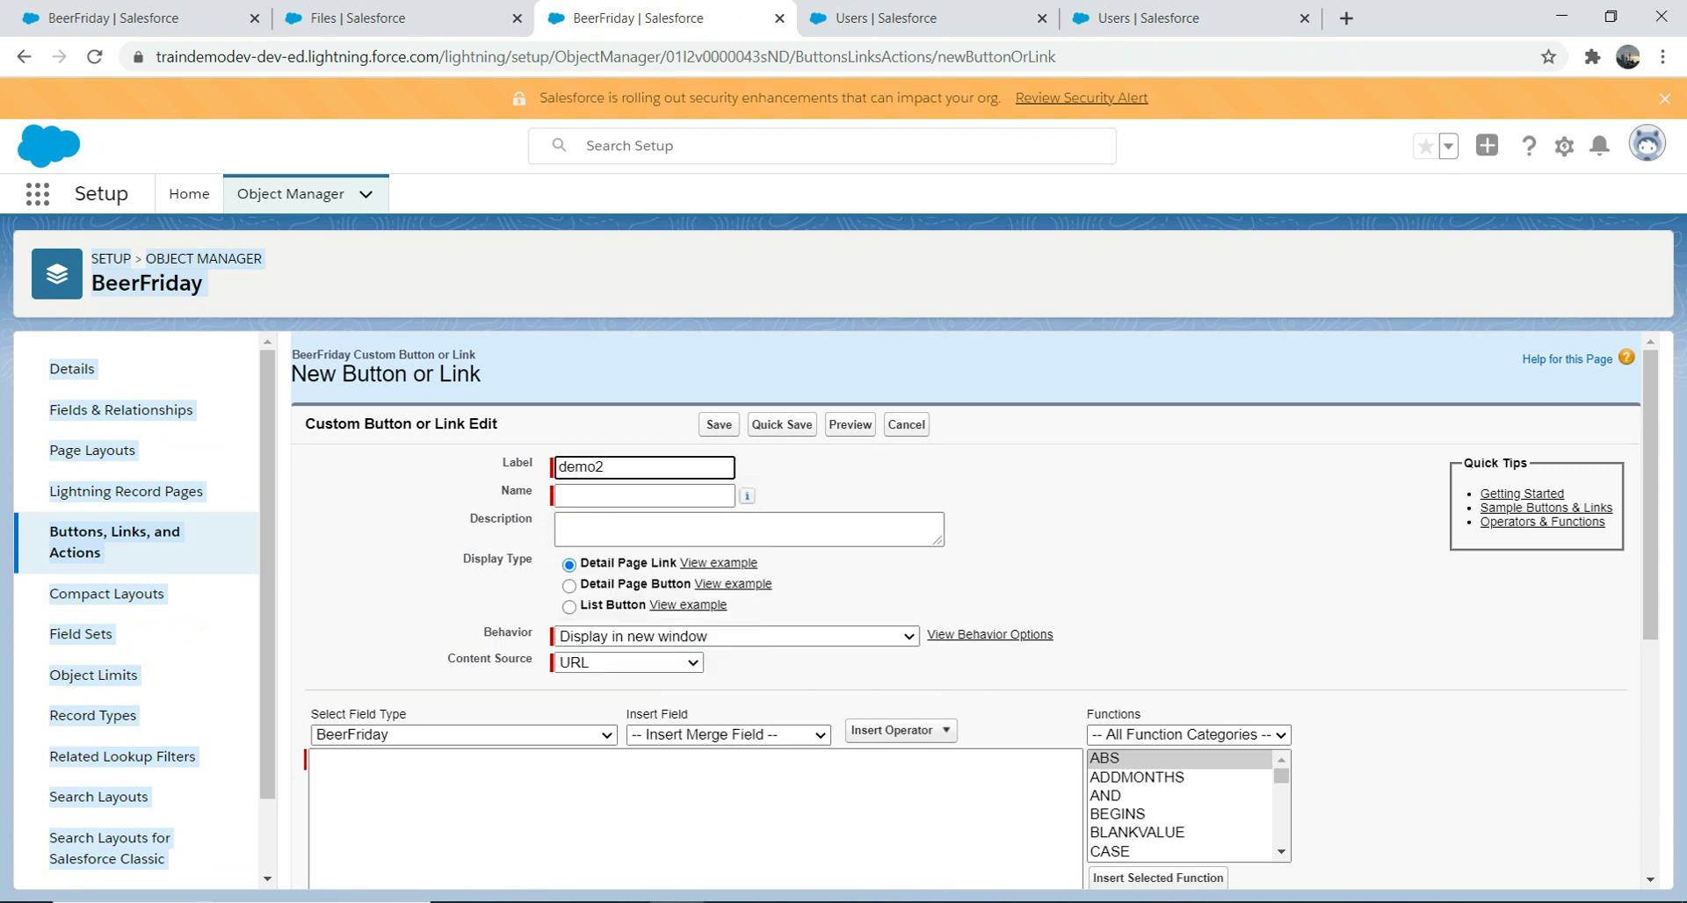
key("Tab")
key("Tab")
key("Tab")
key("Down")
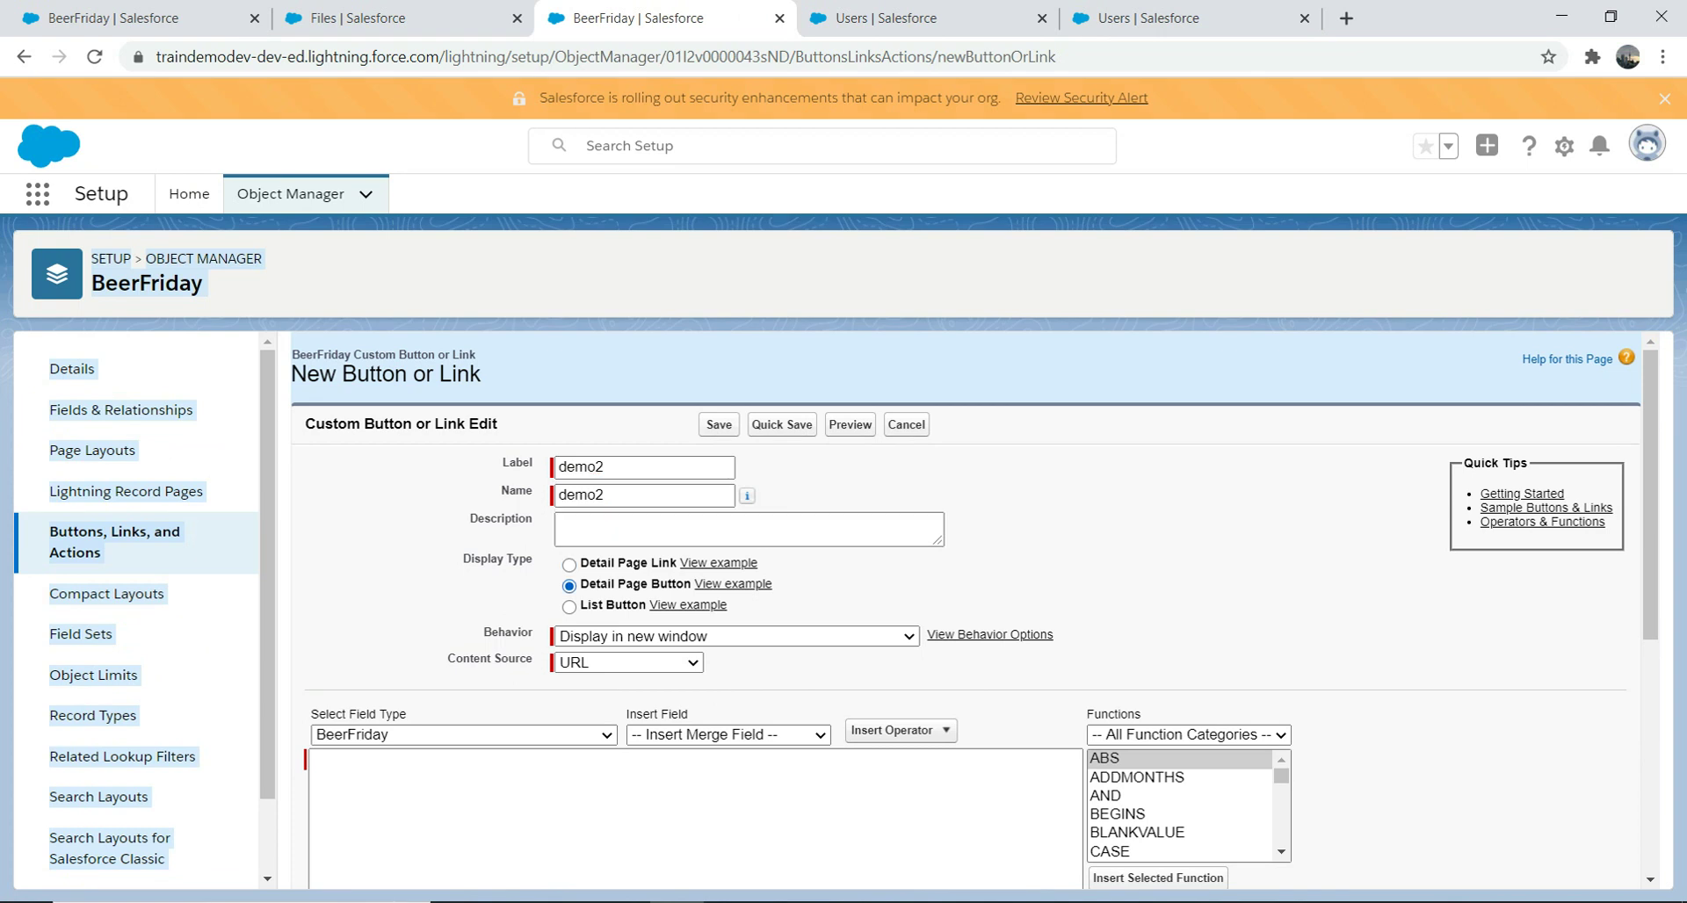
key("Tab")
key("alt+Down")
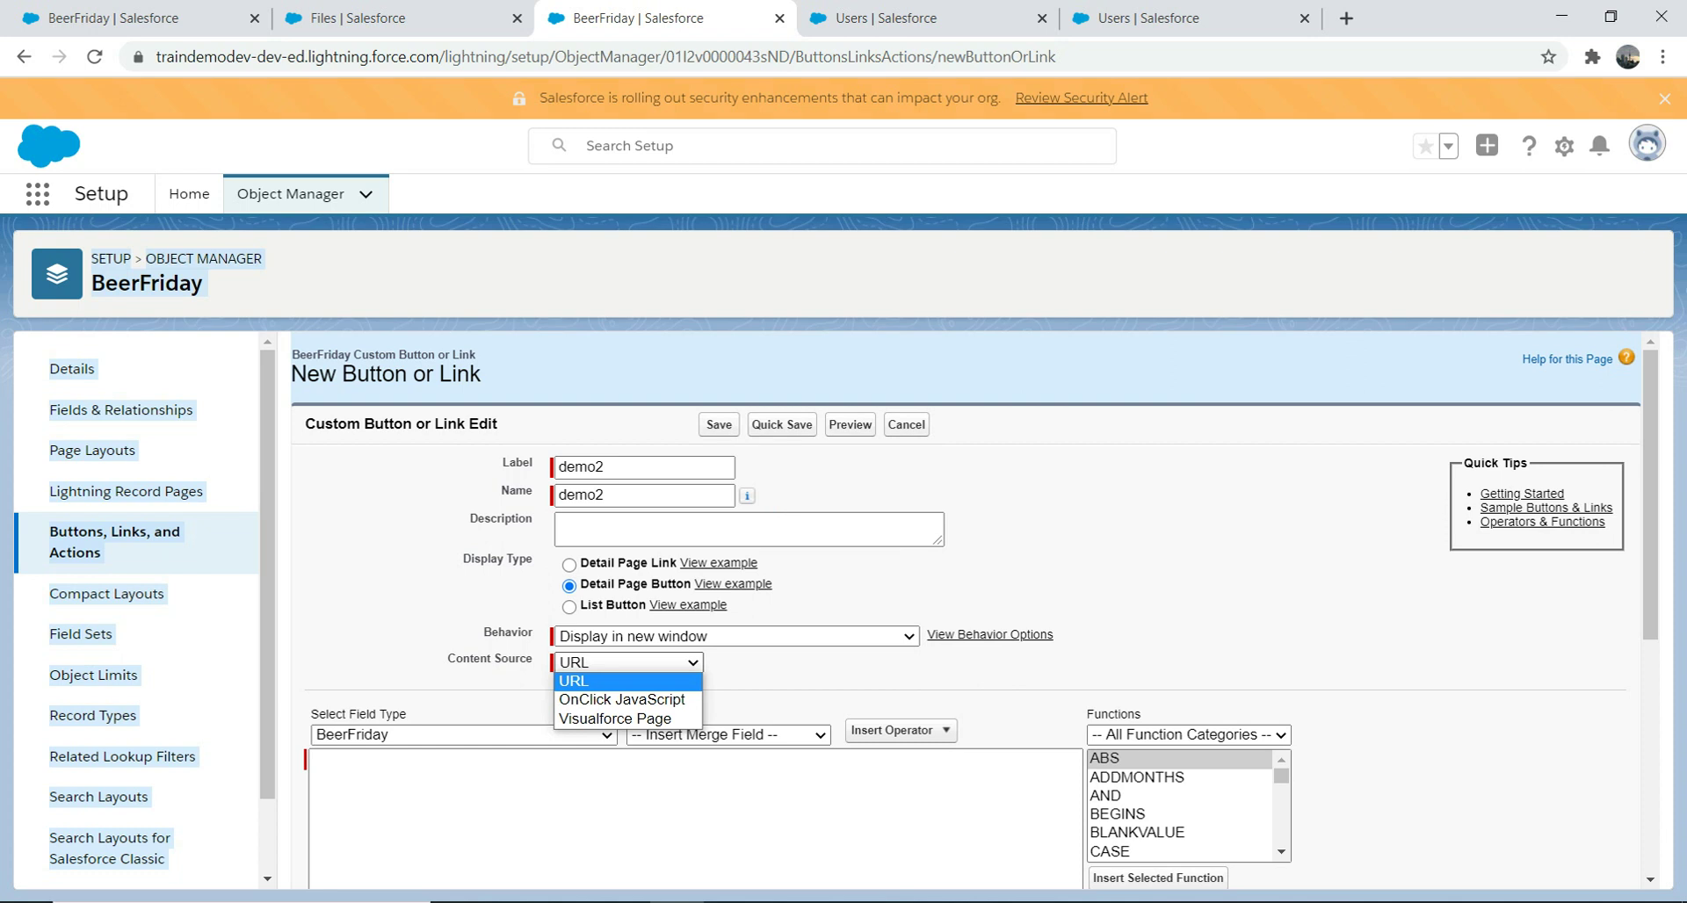
key("Down")
key("Down")
- Paste the shared file link, strip its domain to a relative /sfc/p/ URL, and save
left_click(312, 757)
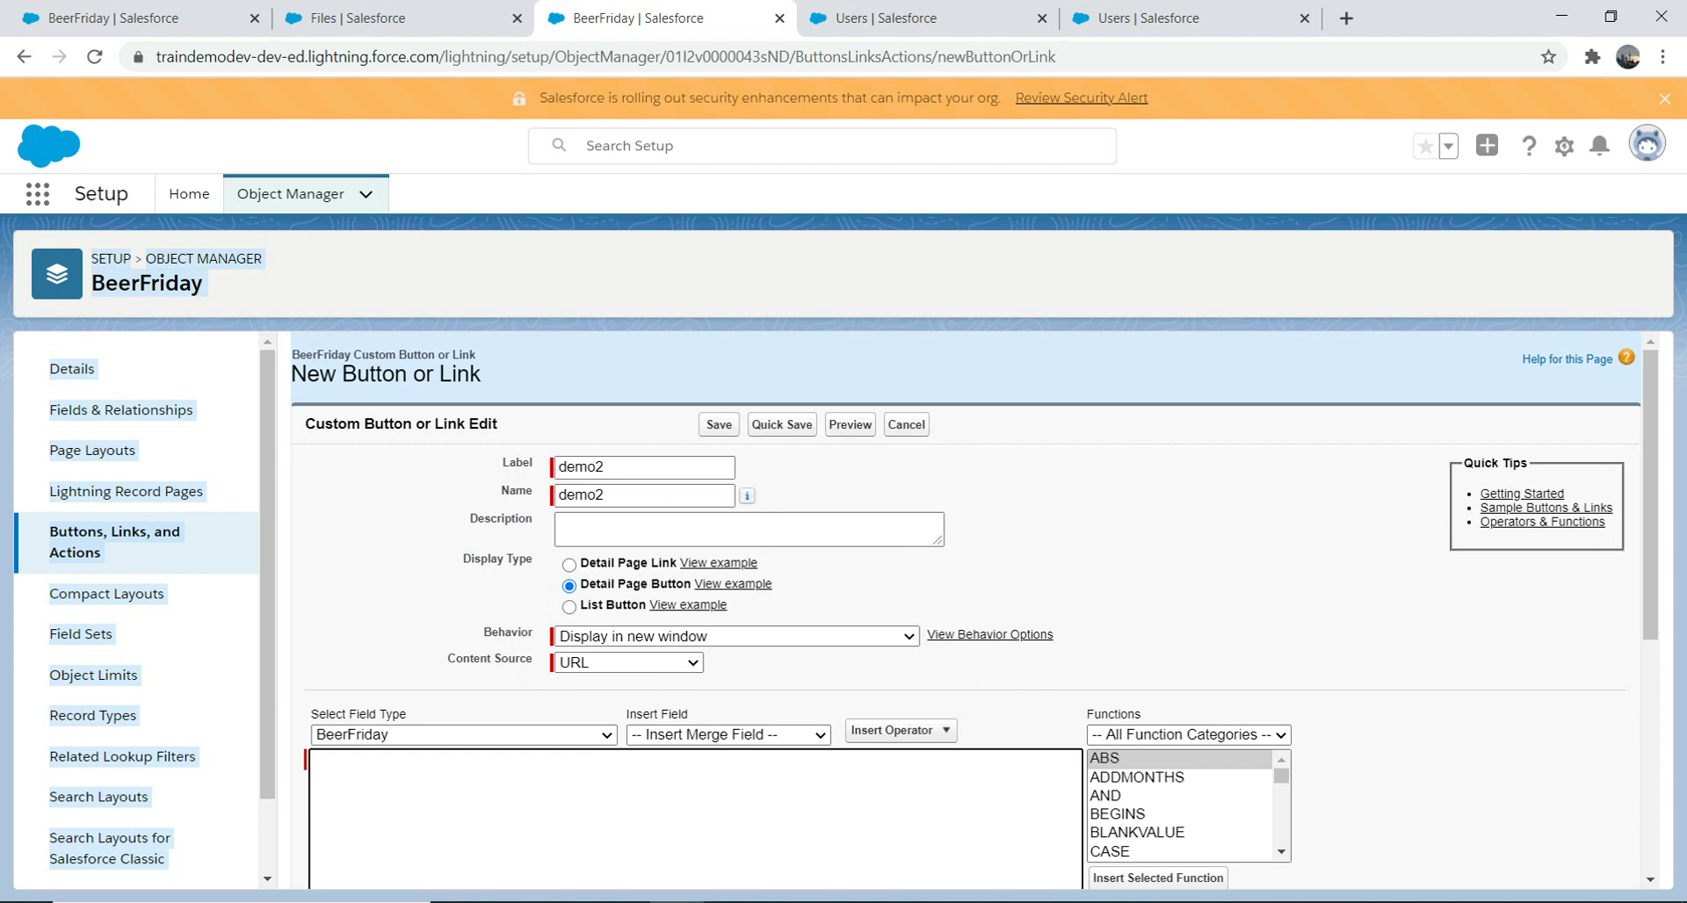
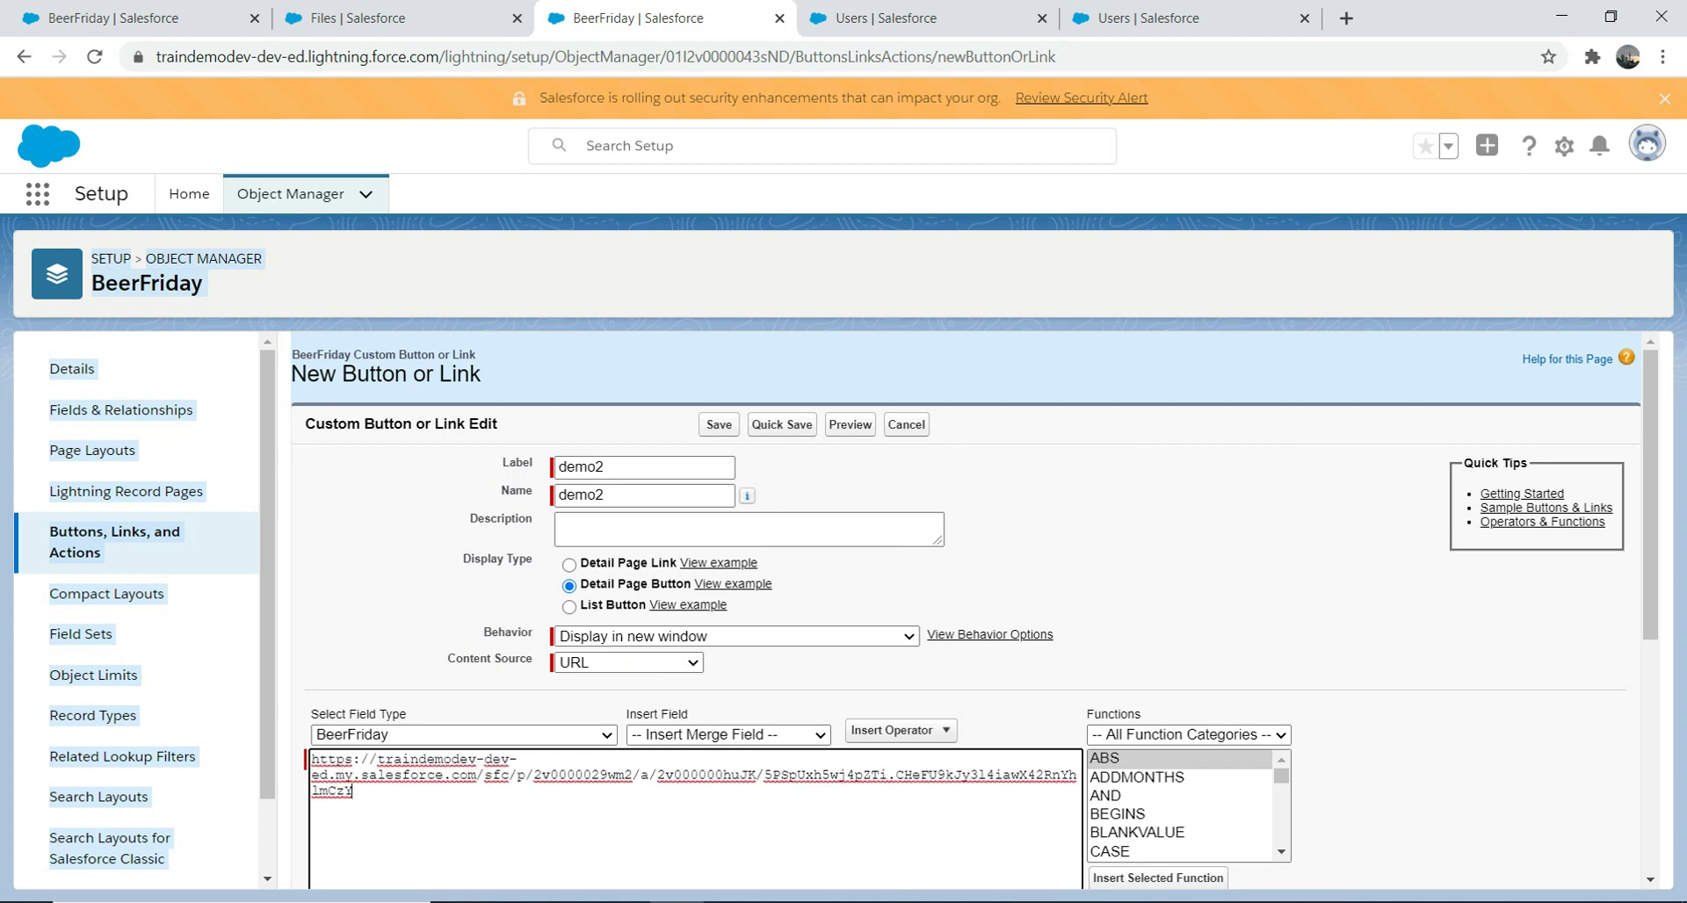
left_click_drag(476, 774, 312, 759)
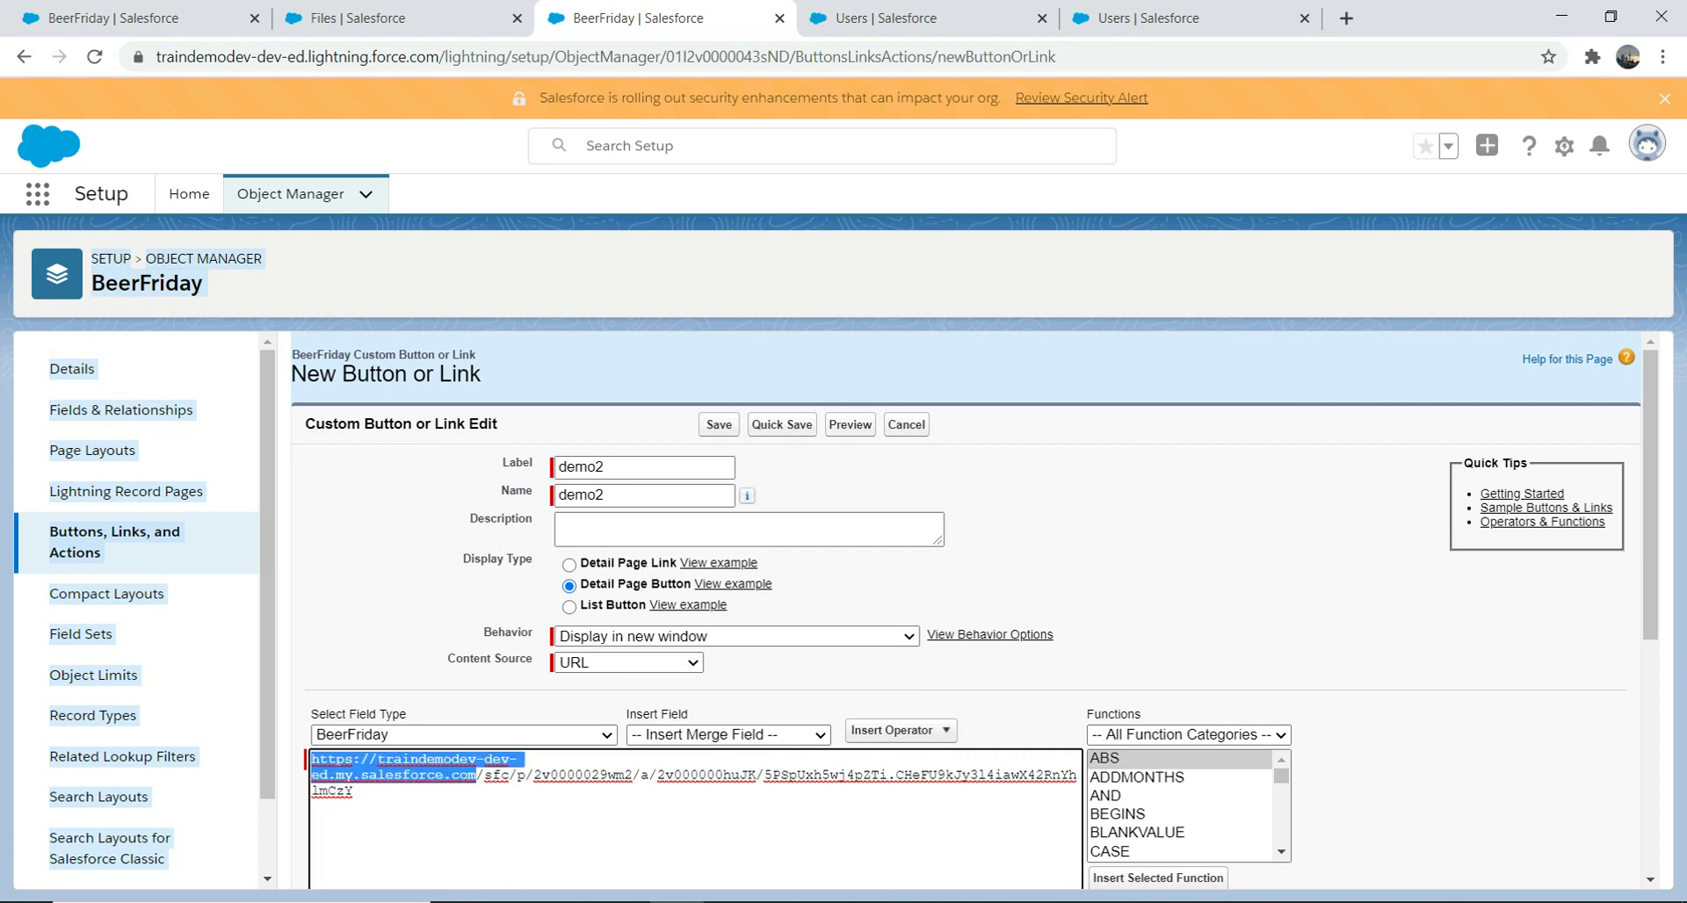
key("BackSpace")
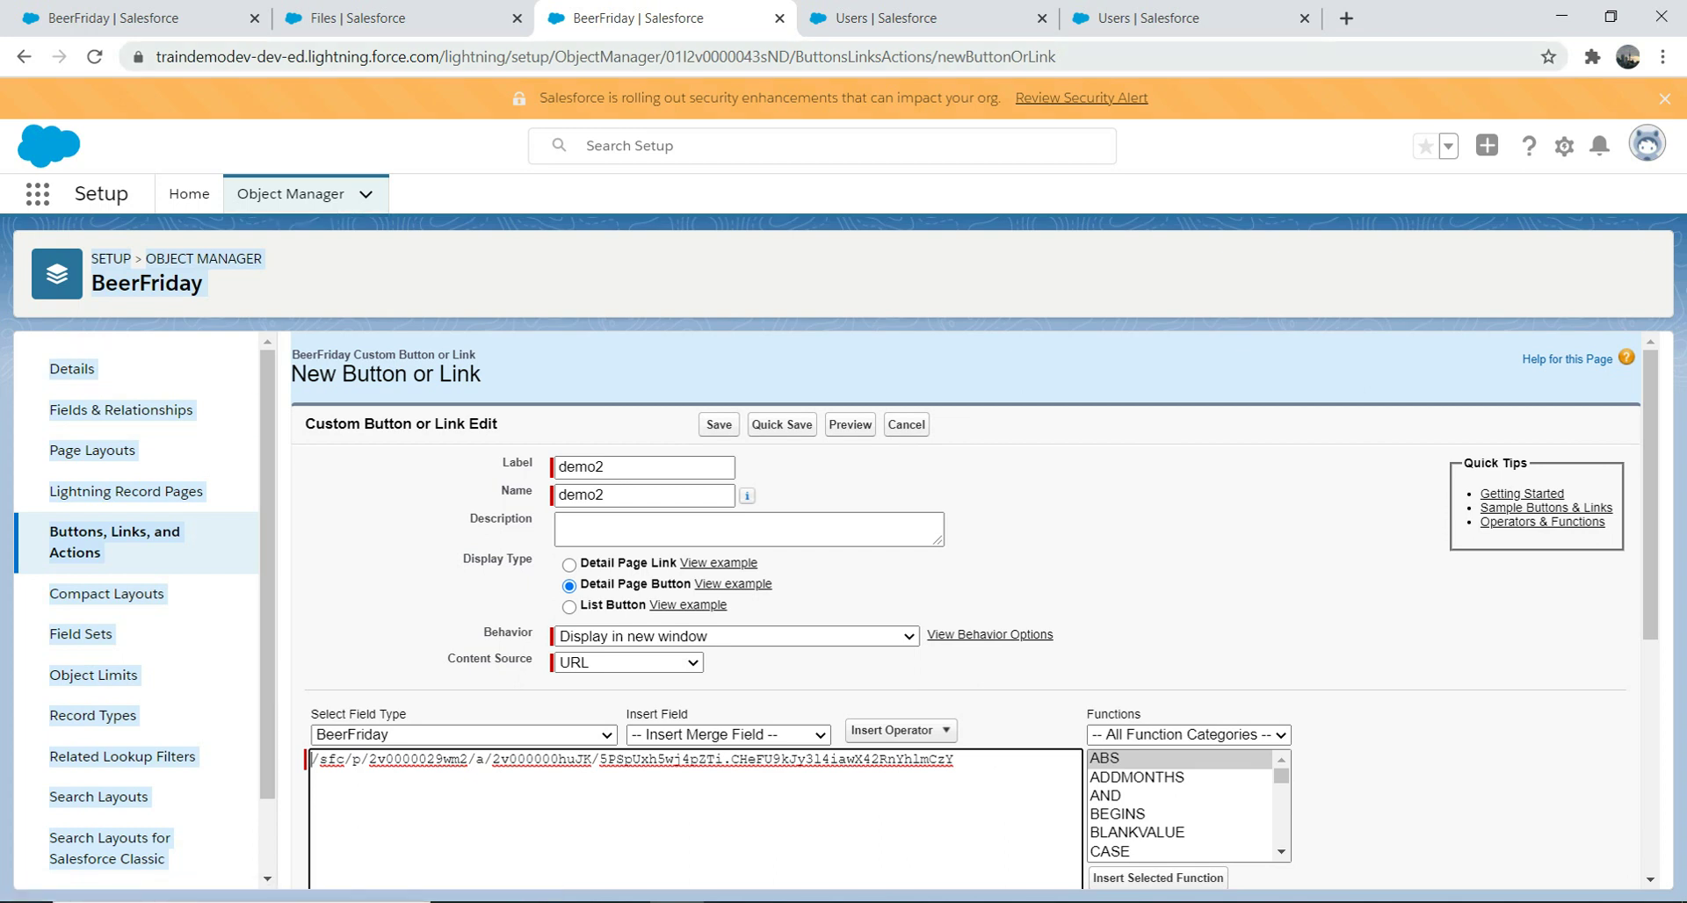
key("ctrl+l")
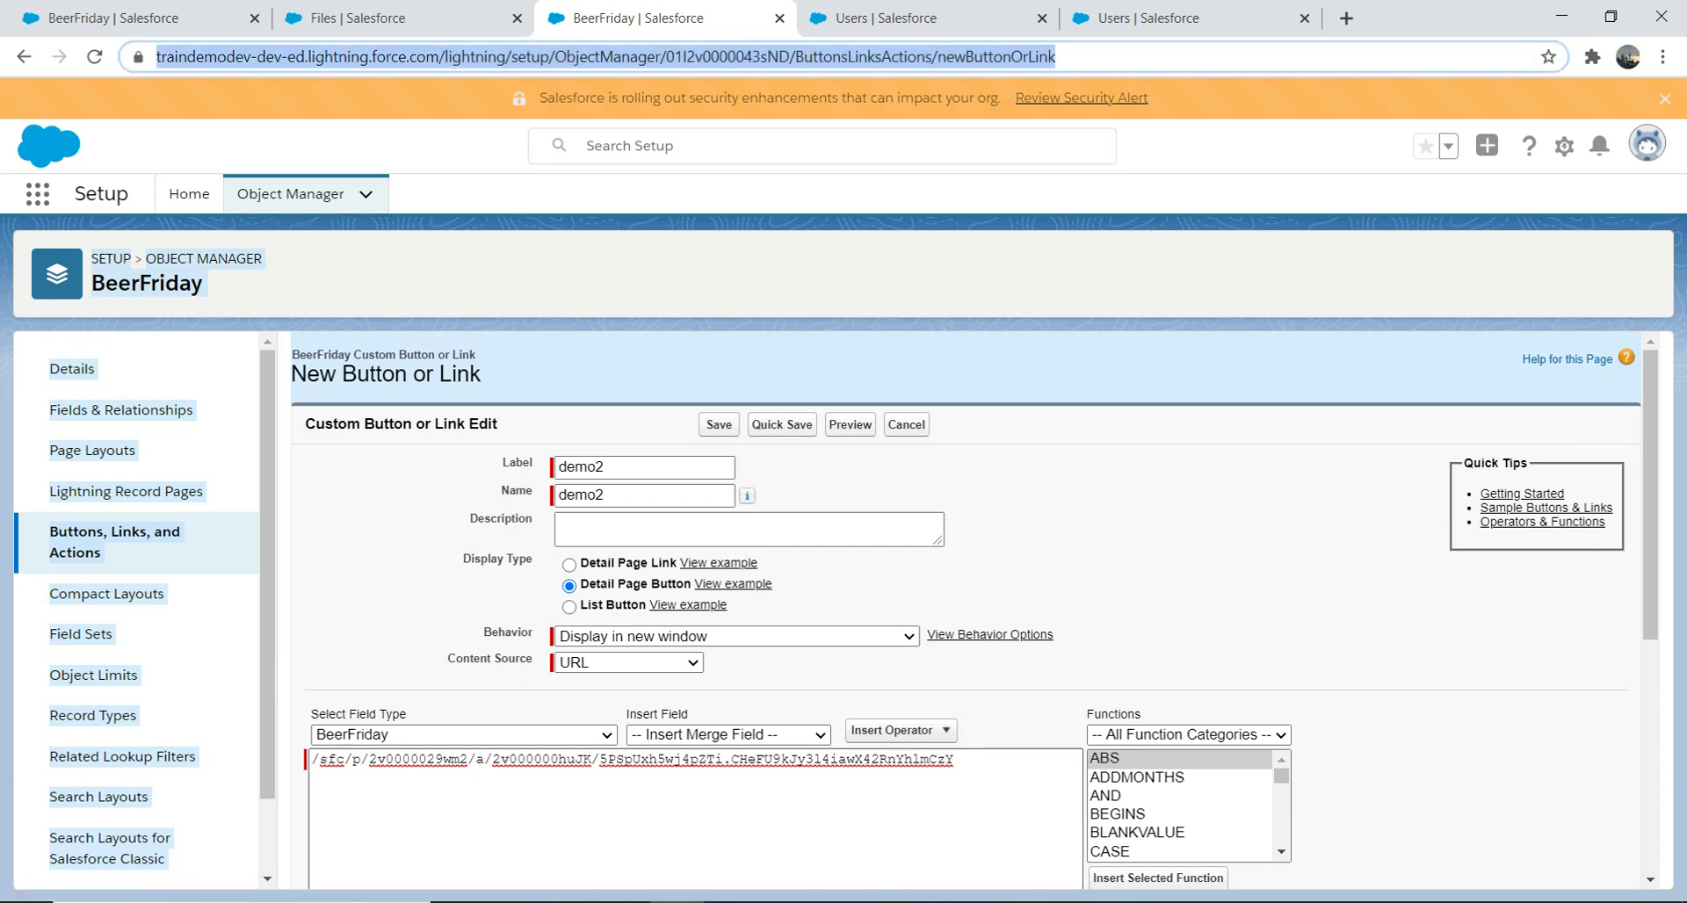
left_click(442, 759)
left_click(719, 425)
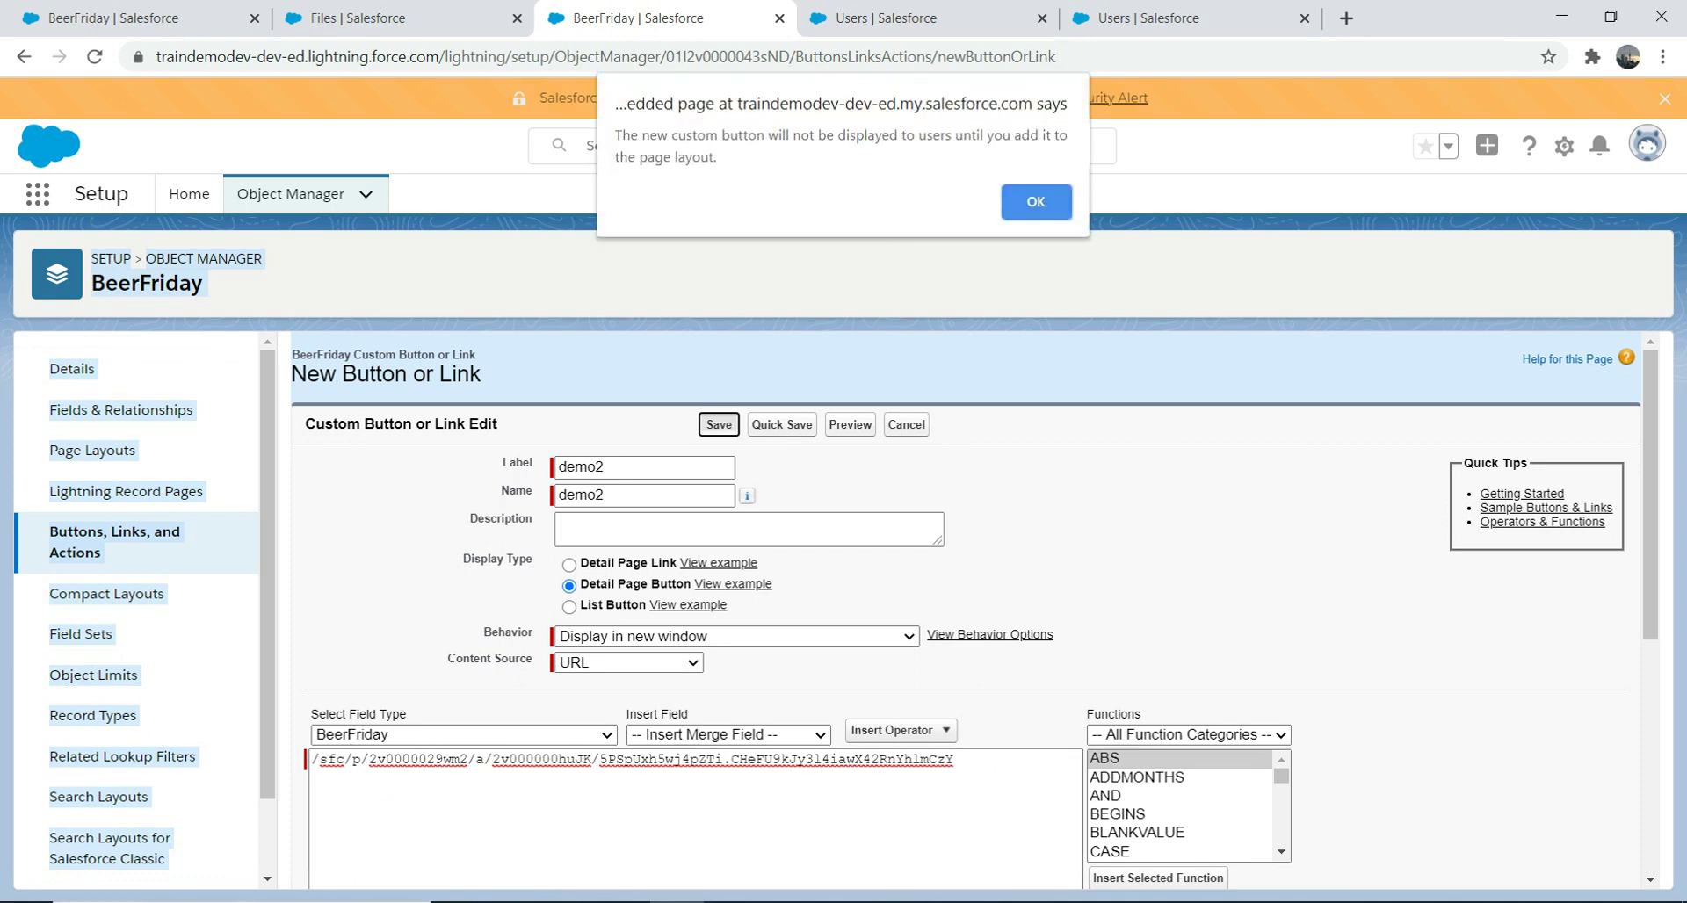
key("Return")
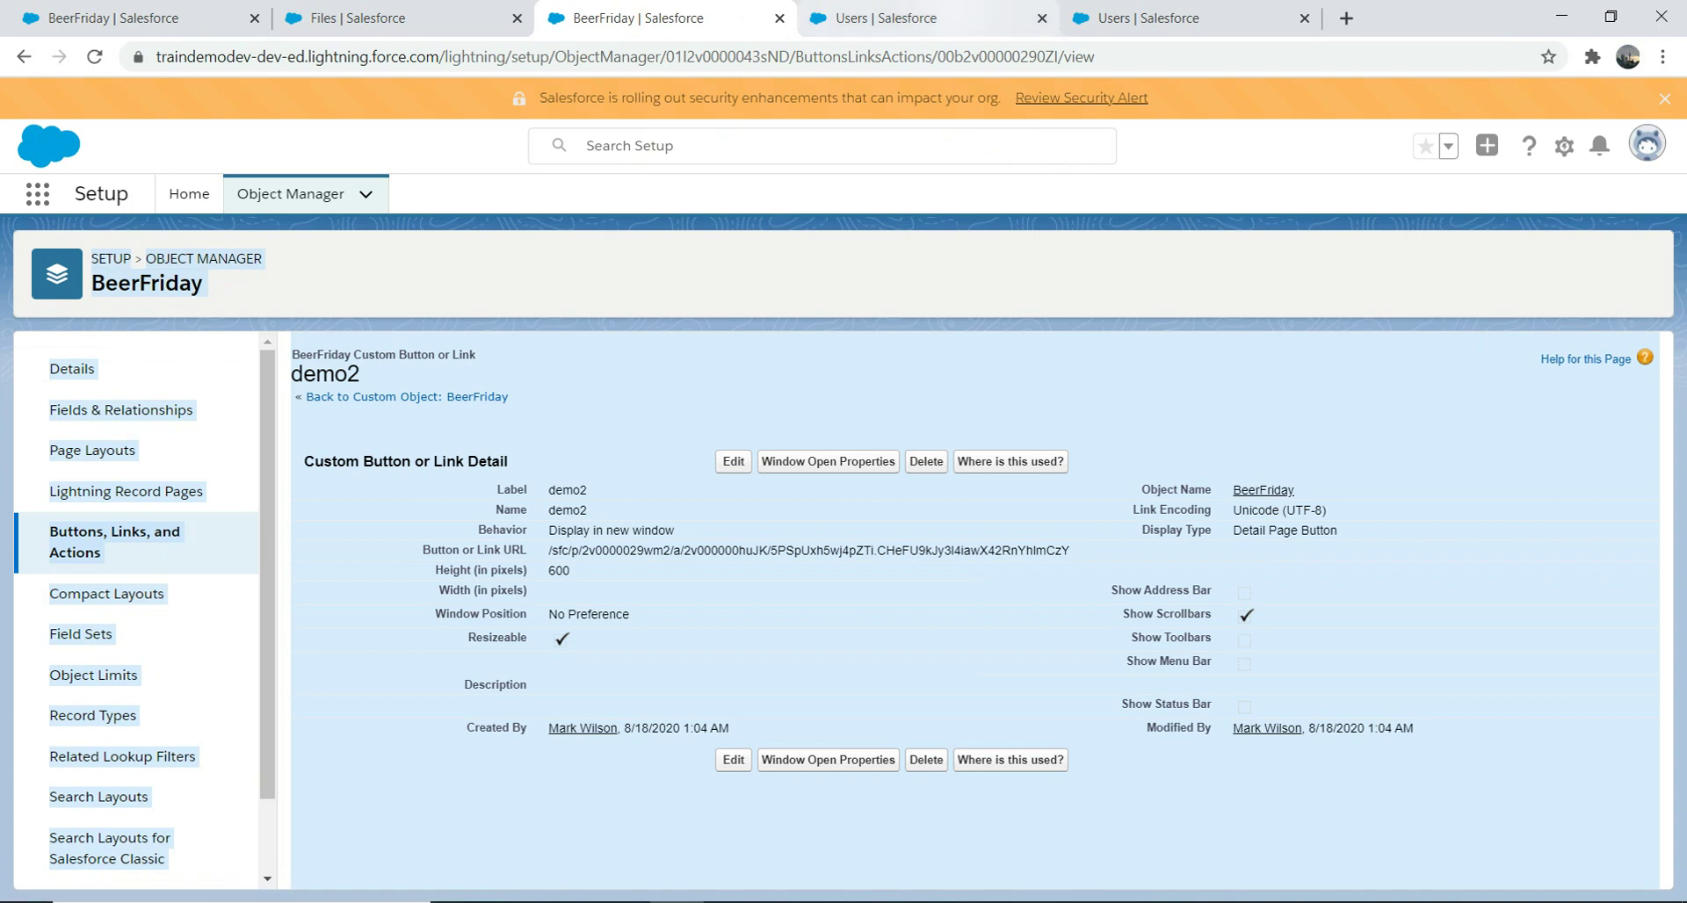
- Close the extra Users and Files tabs and open BeerFriday's Page Layouts list
key("ctrl+Tab")
key("ctrl+w")
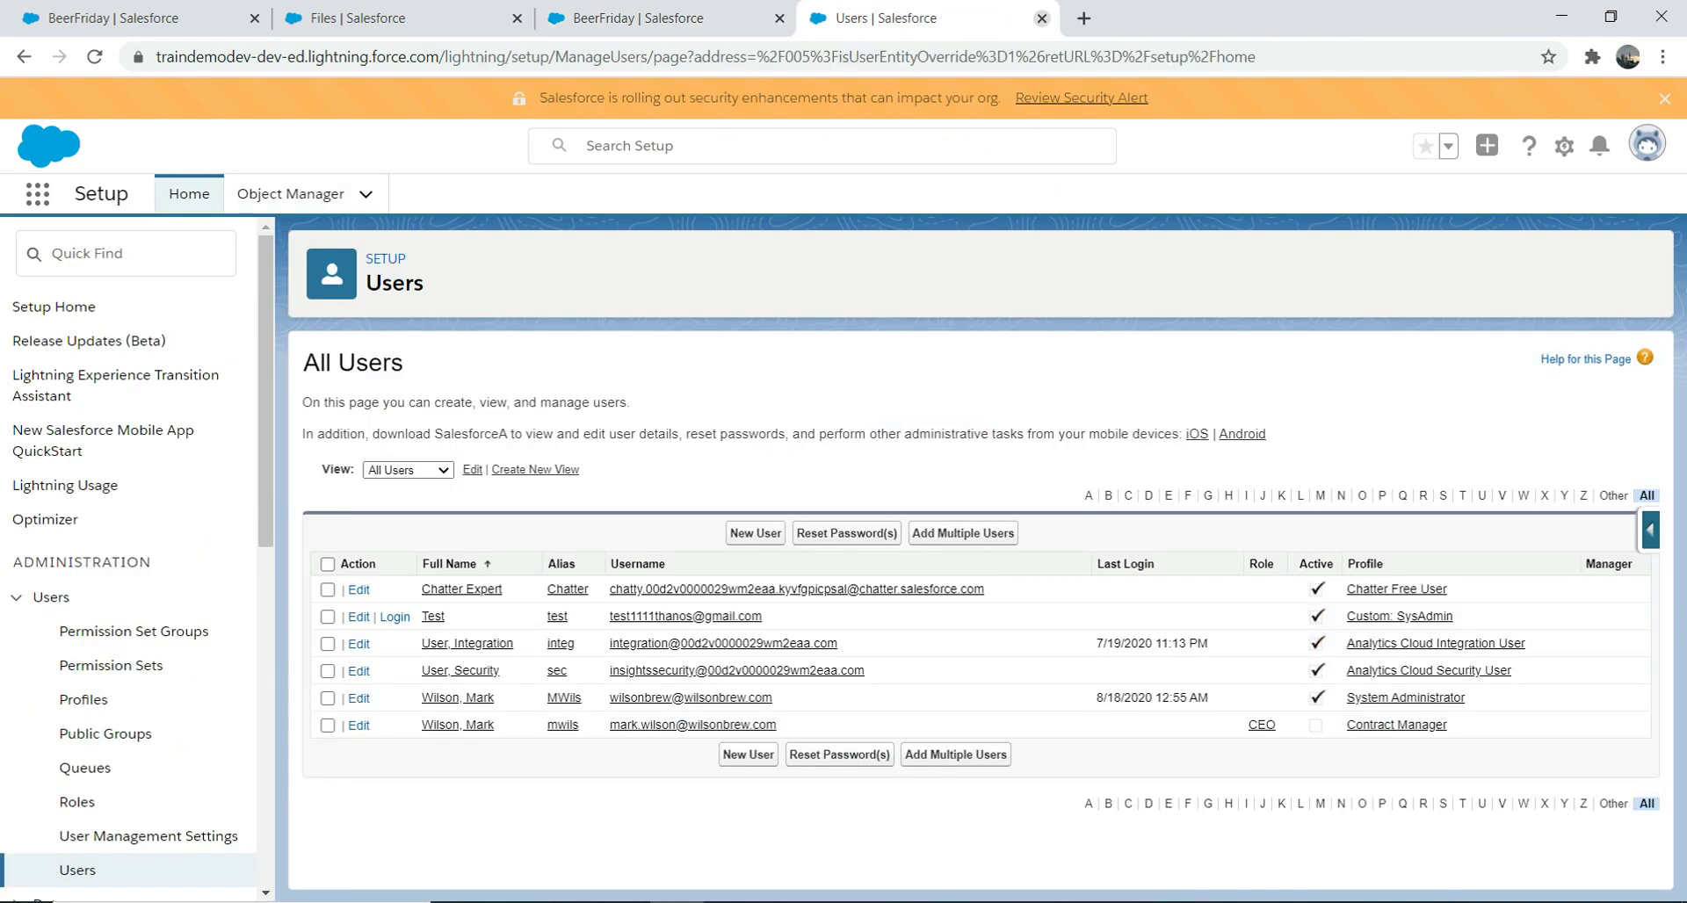
key("ctrl+w")
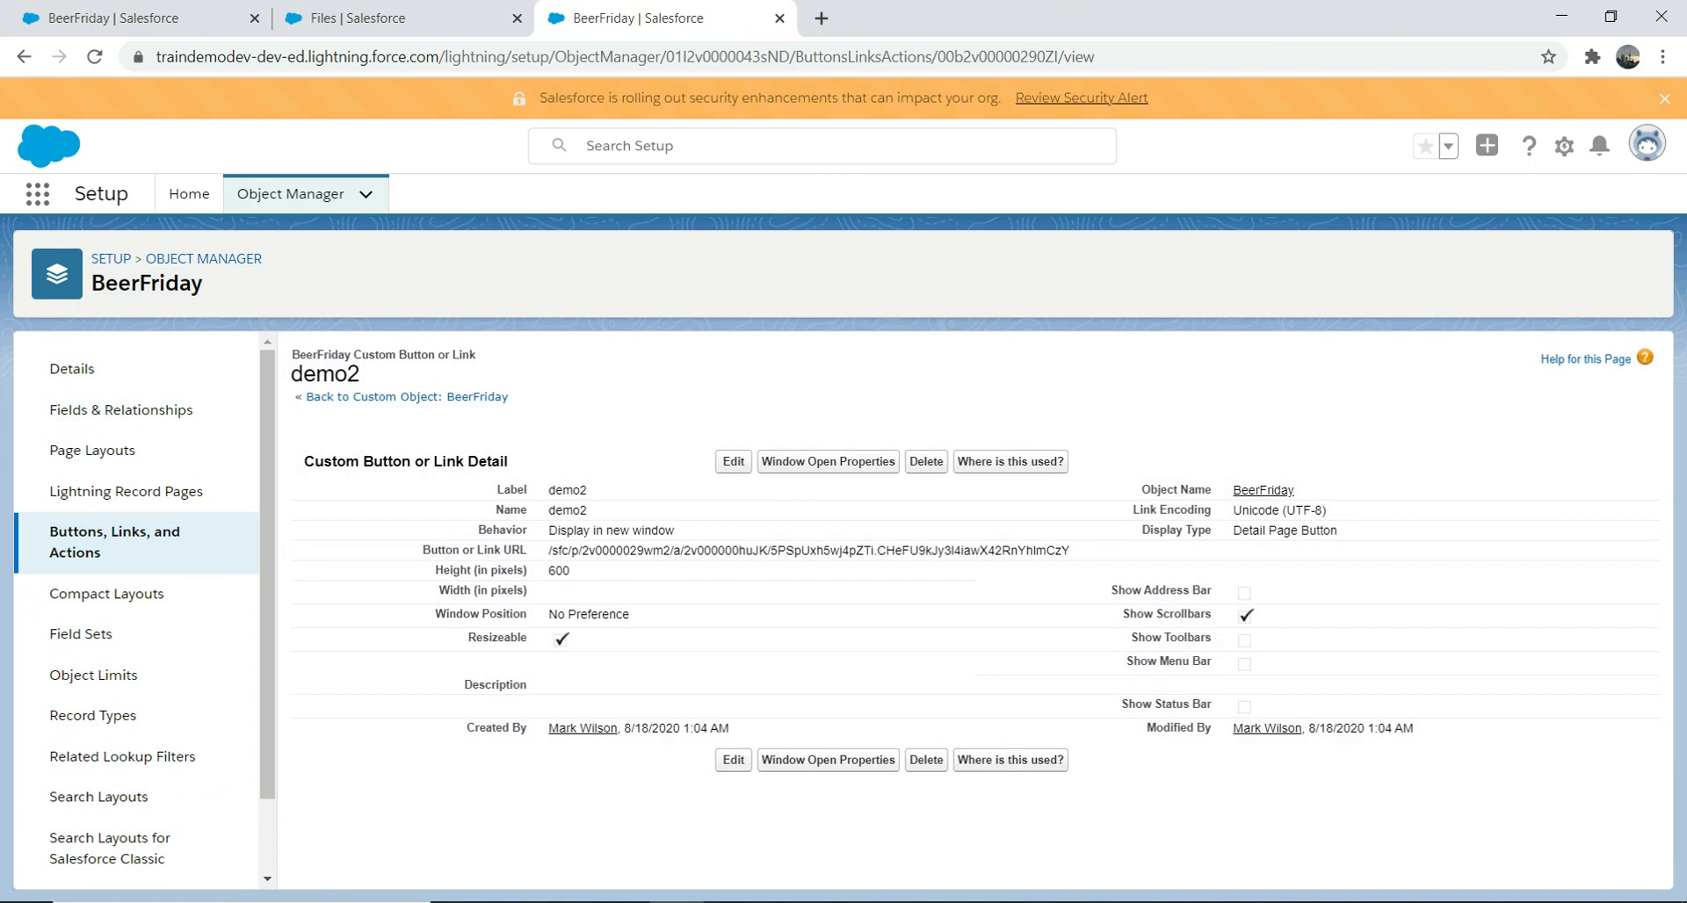
left_click(517, 18)
key("ctrl+Tab")
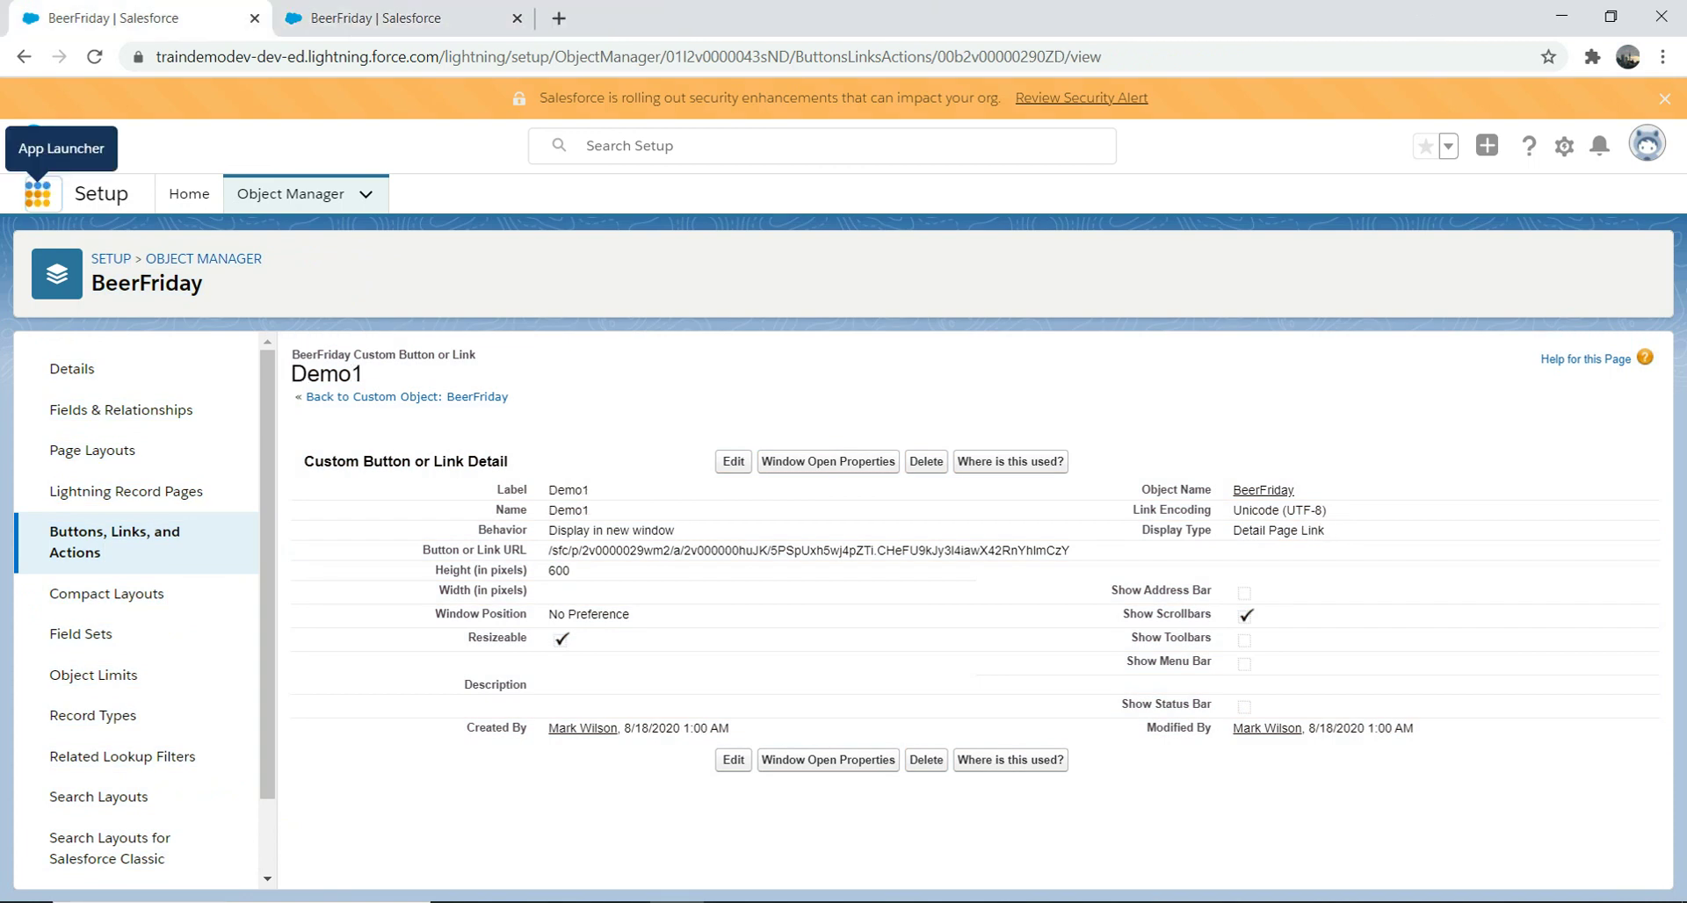
key("ctrl+Tab")
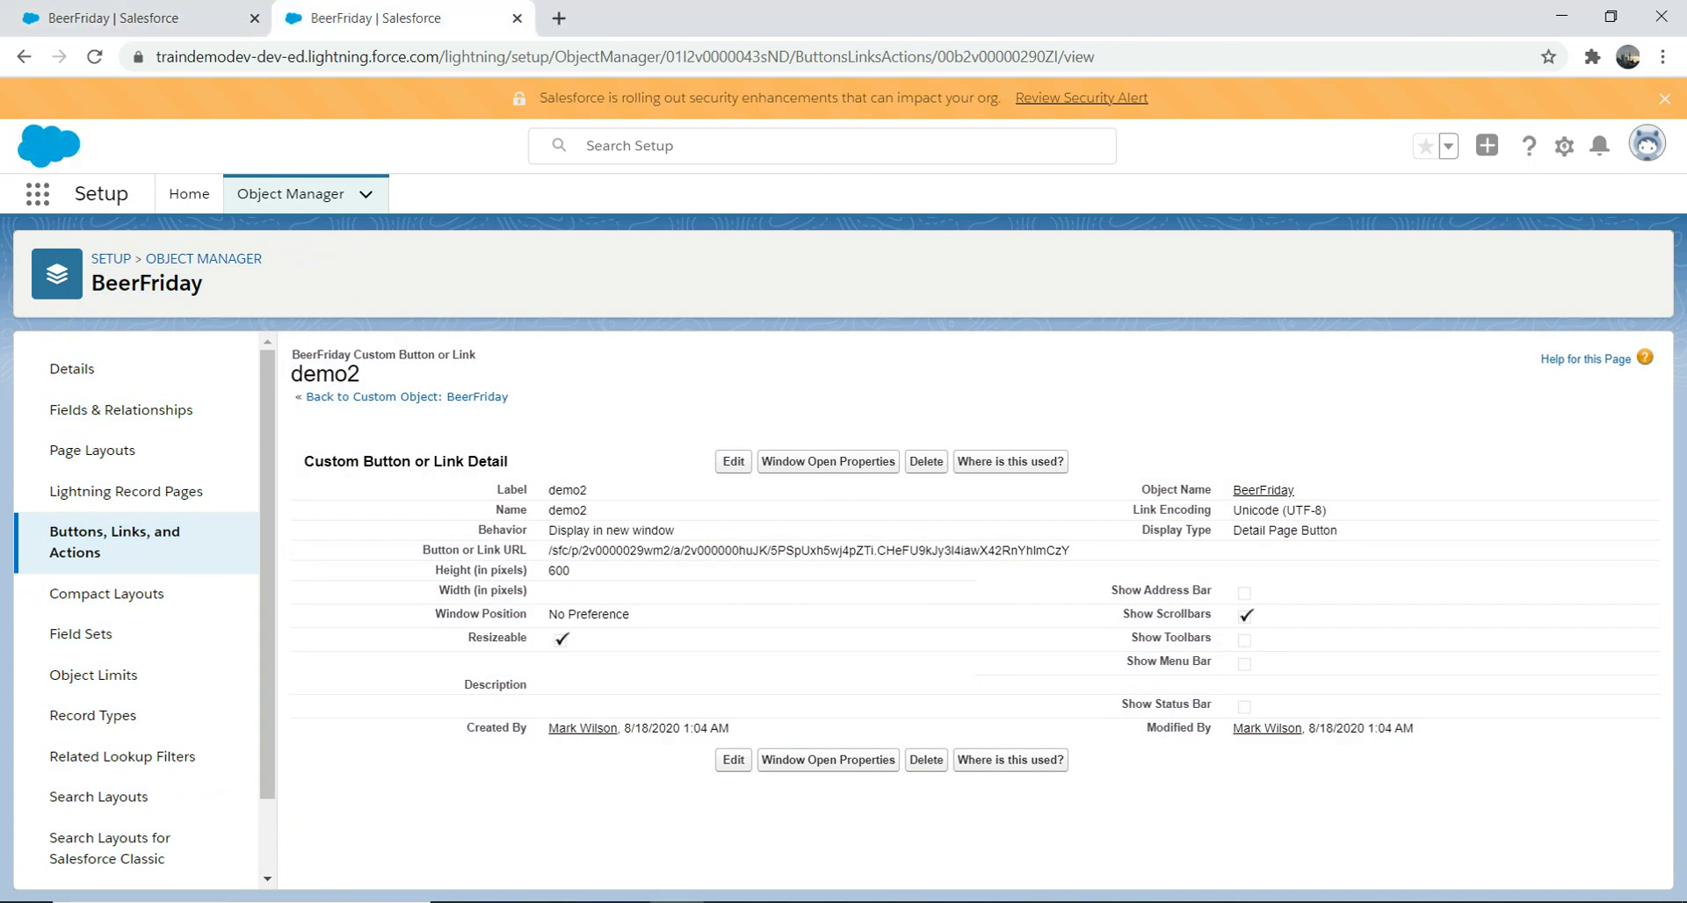
key("ctrl+Tab")
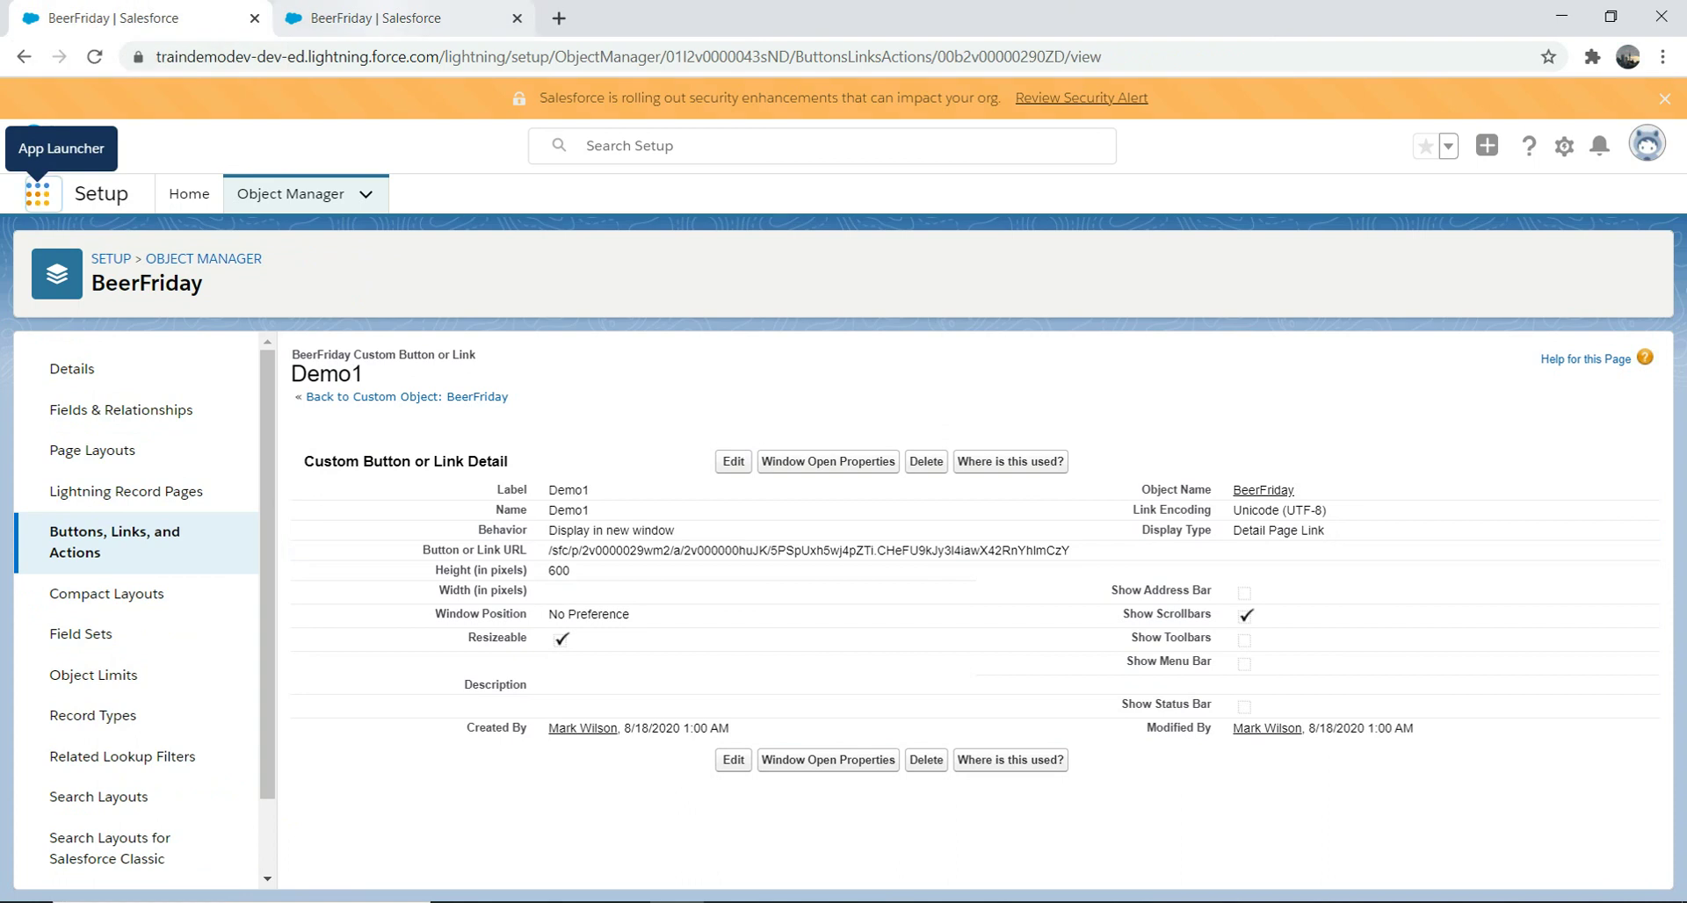
left_click(378, 18)
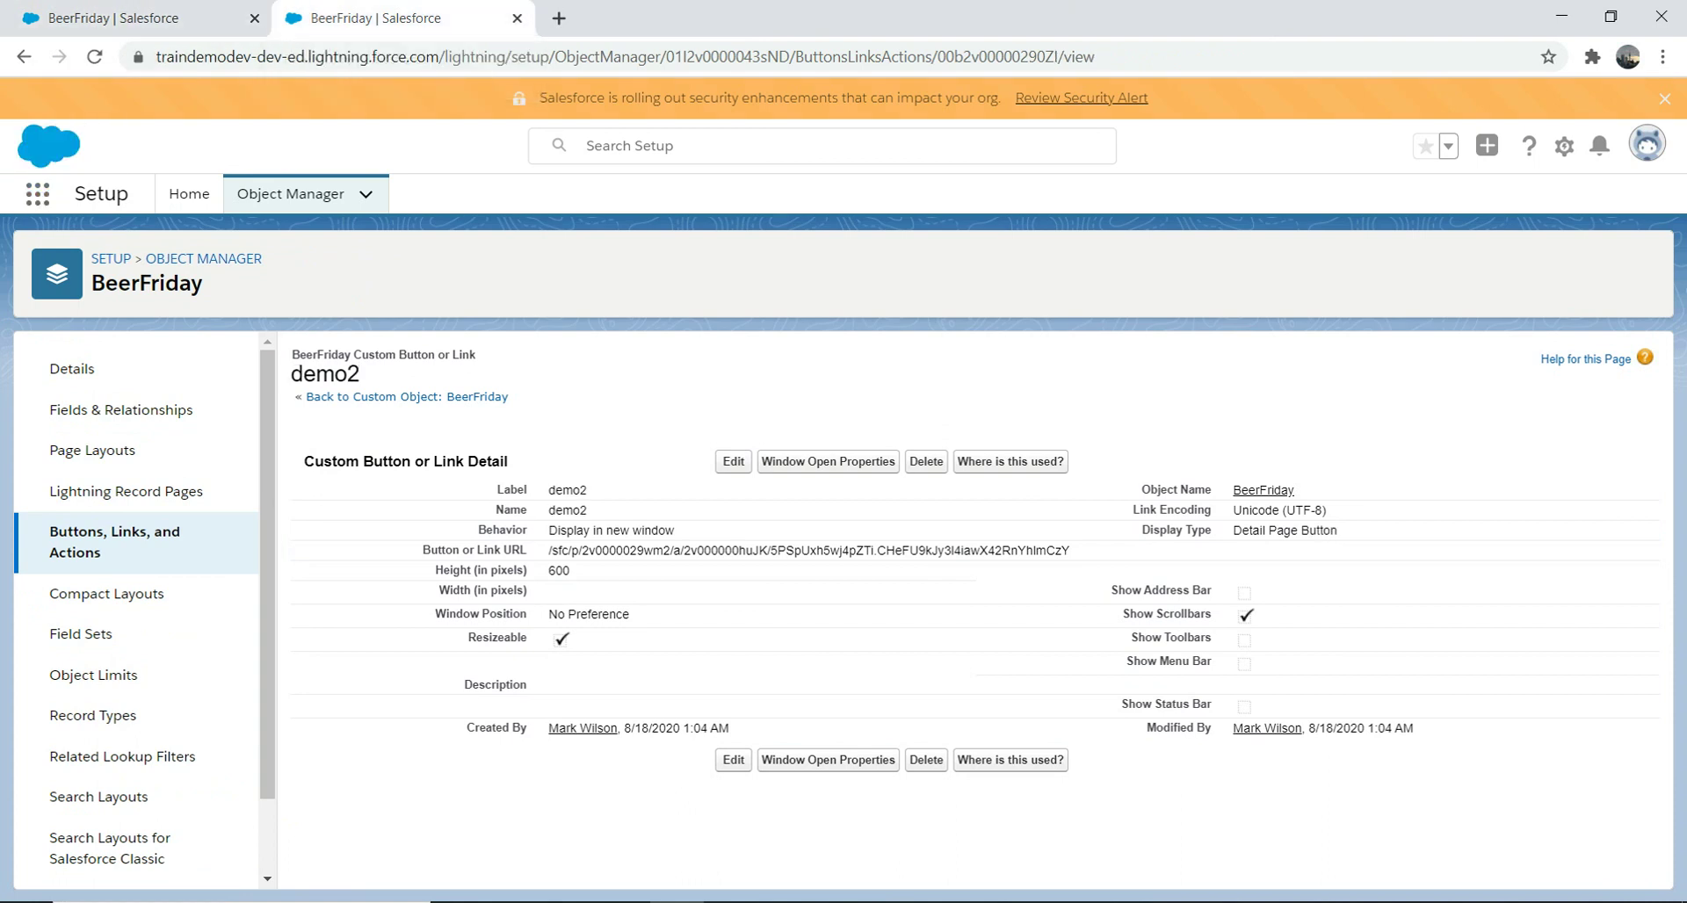
left_click(92, 450)
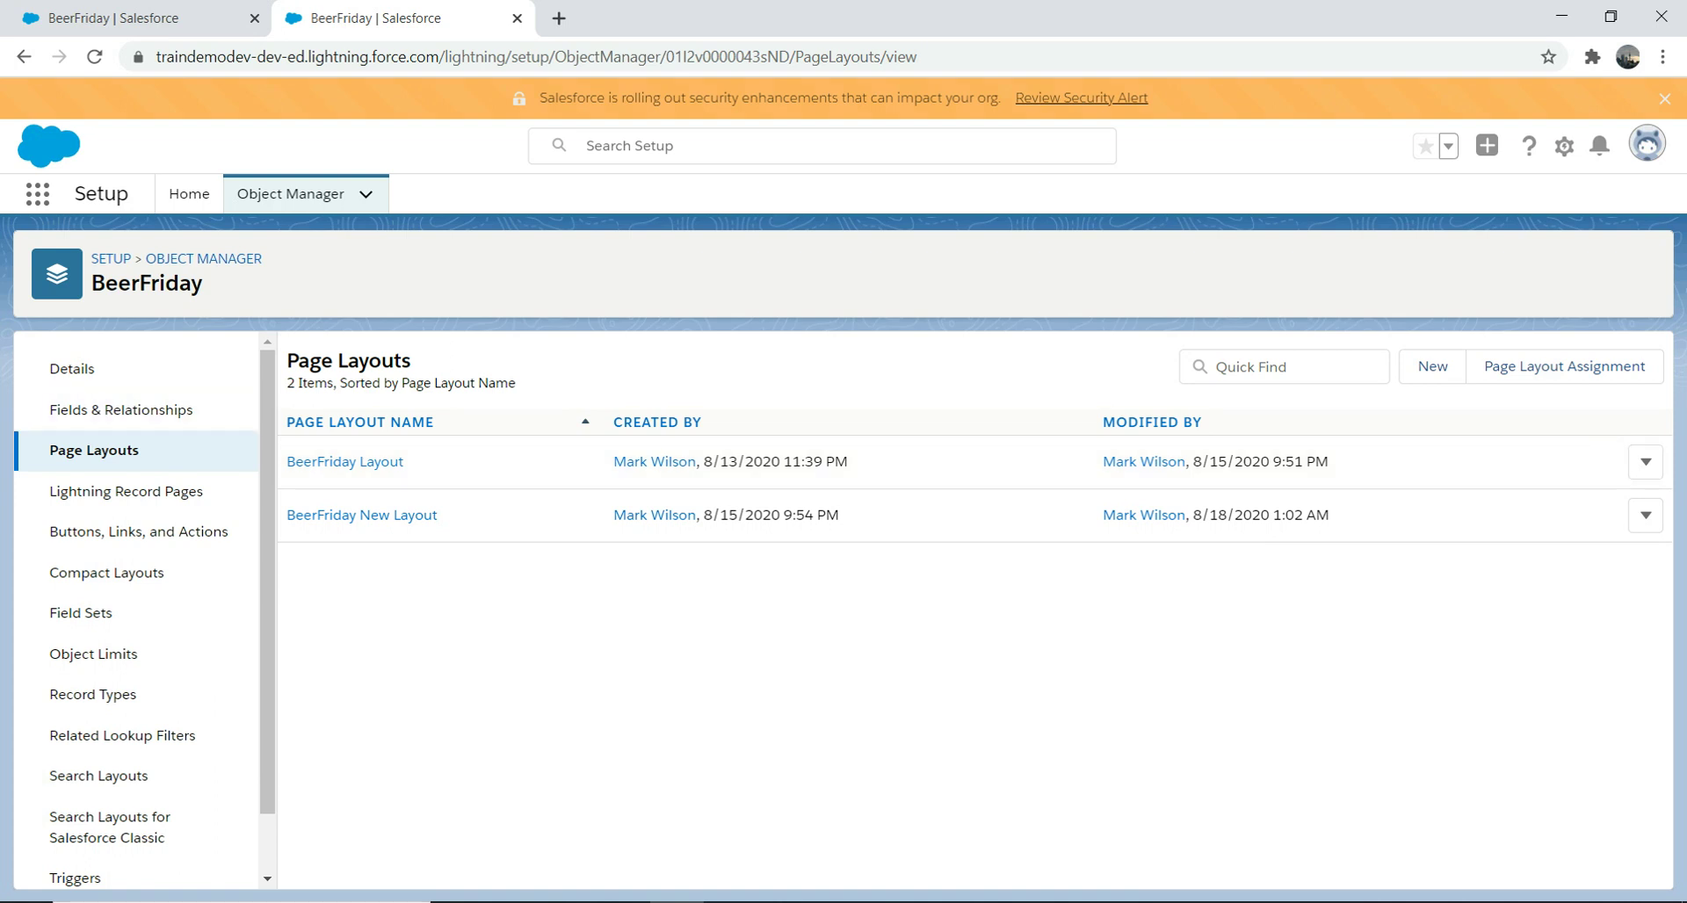
- Open BeerFriday New Layout and browse the Quick Actions and Custom Links palette categories
left_click(361, 514)
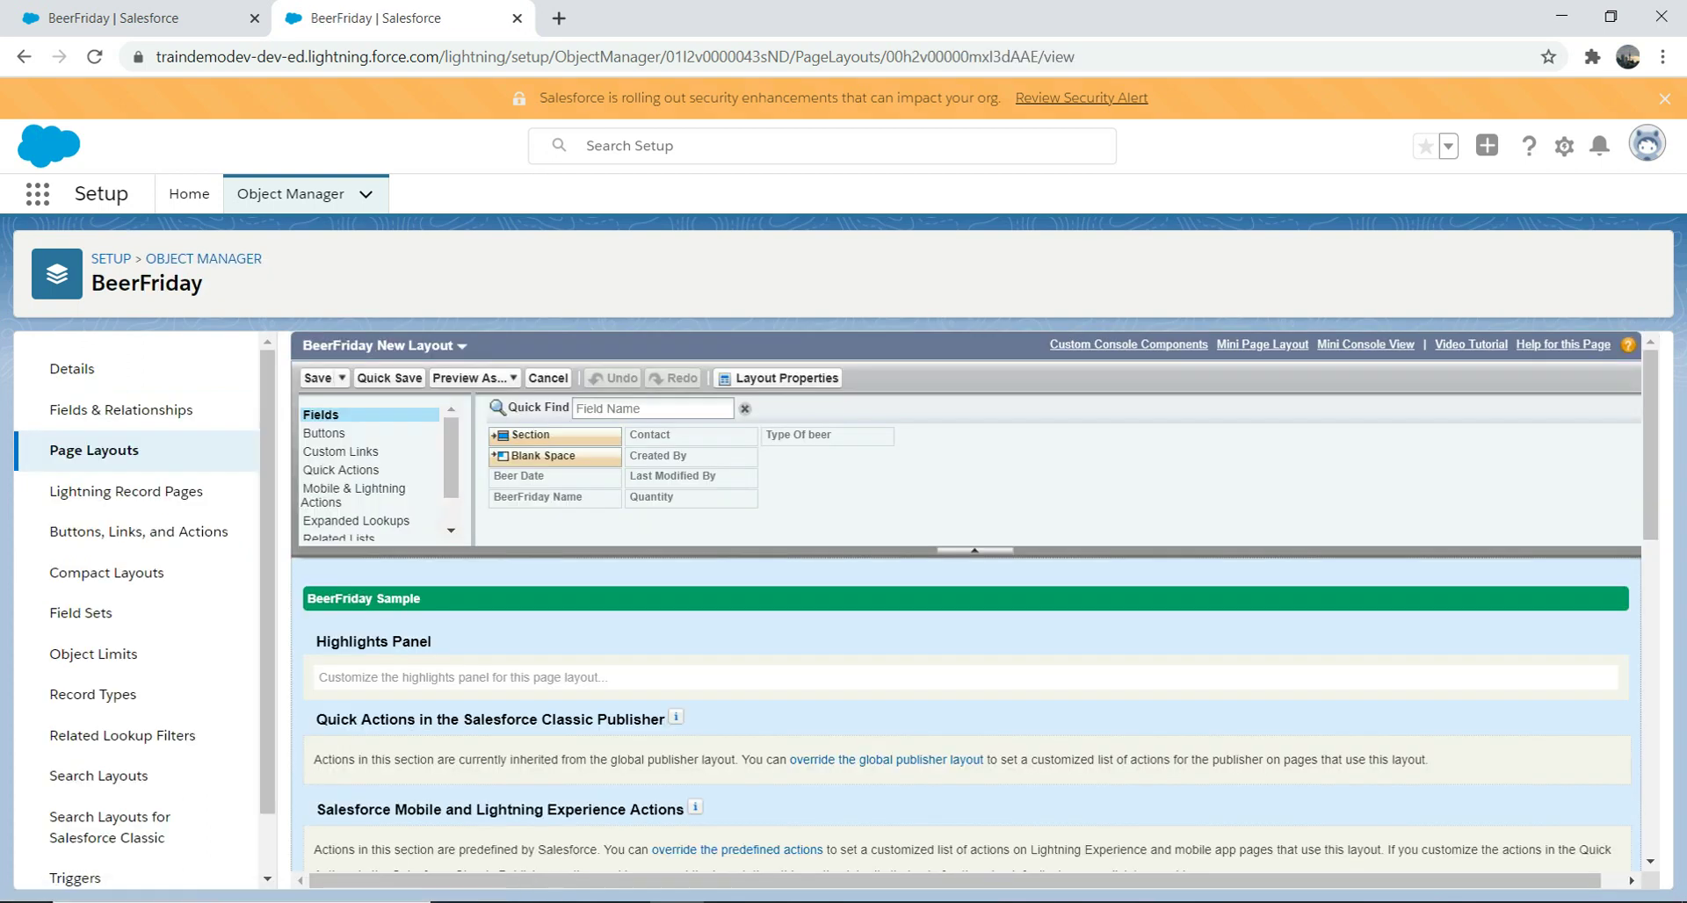
left_click(345, 470)
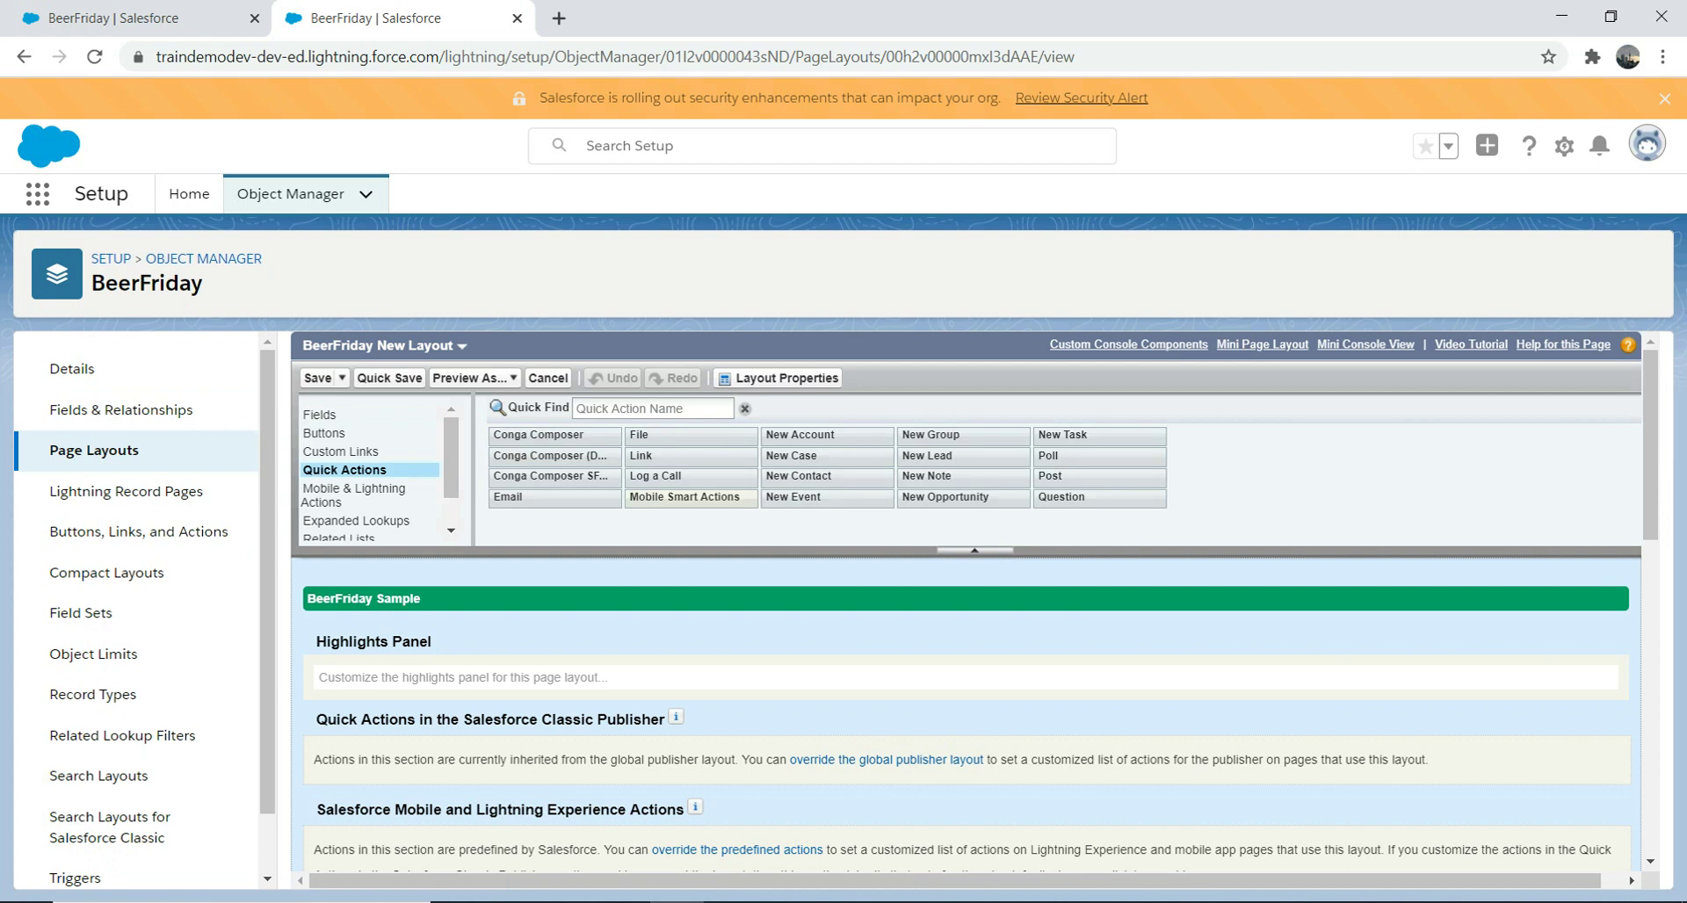
left_click(344, 452)
scroll(967, 615, "down", 4)
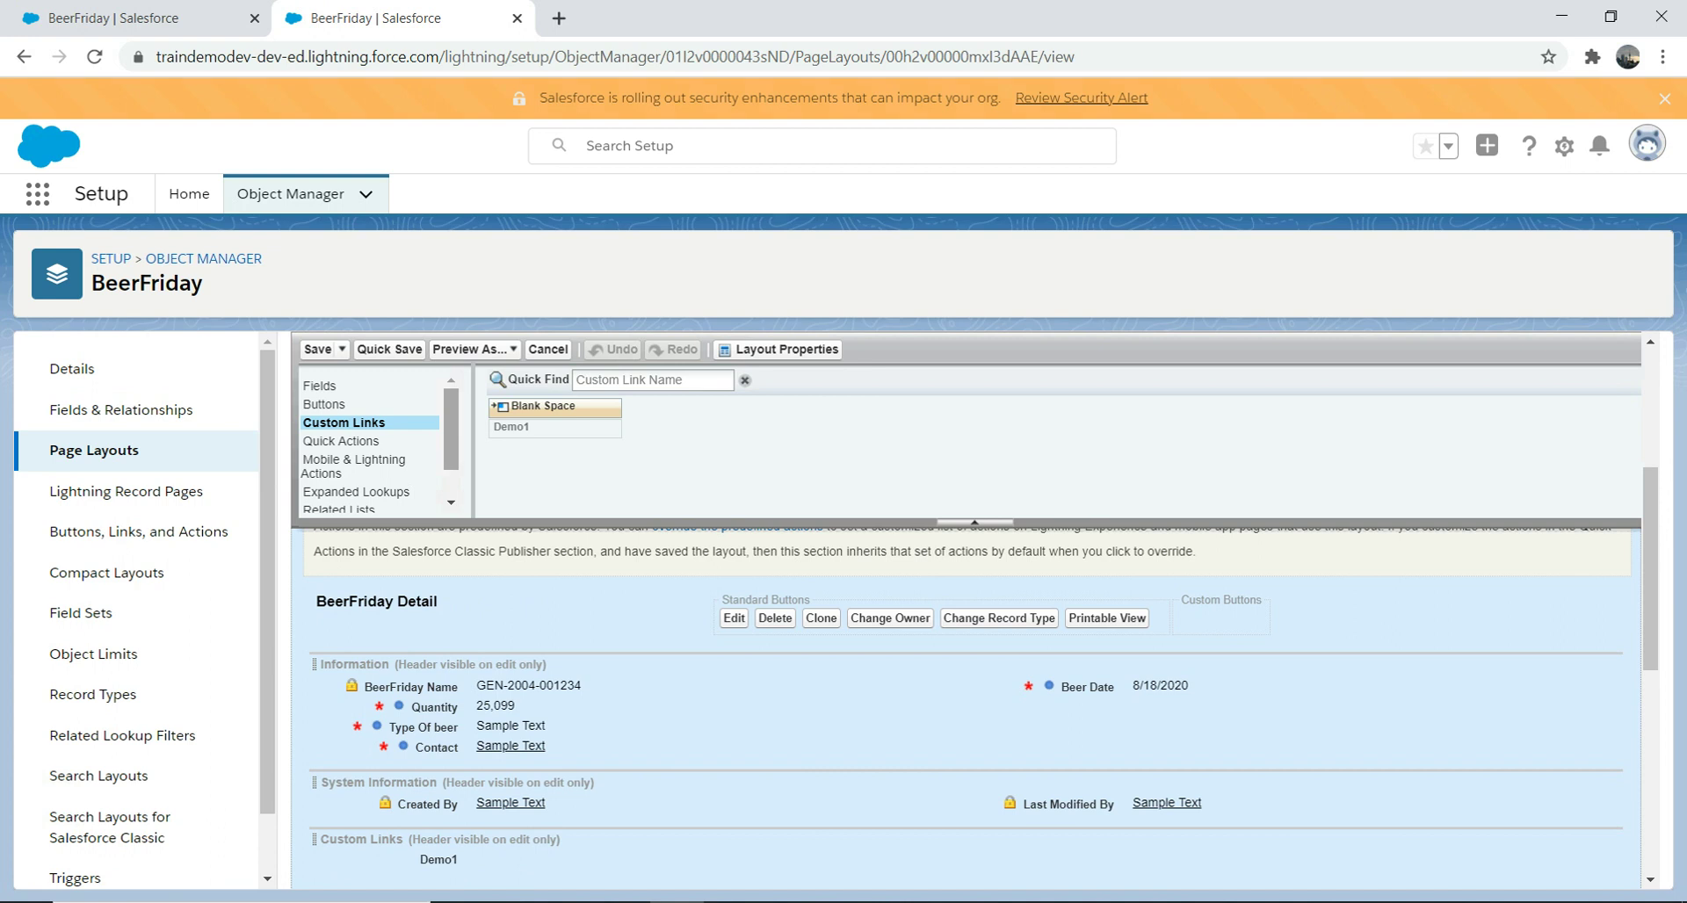
scroll(369, 444, "down", 2)
scroll(369, 444, "up", 1)
scroll(369, 444, "up", 1)
- Drag demo2 from the Buttons palette into Custom Buttons and save the layout
left_click(326, 404)
scroll(369, 444, "up", 2)
mouse_move(690, 405)
left_mouse_down()
mouse_move(1224, 798)
mouse_move(1209, 773)
left_mouse_up()
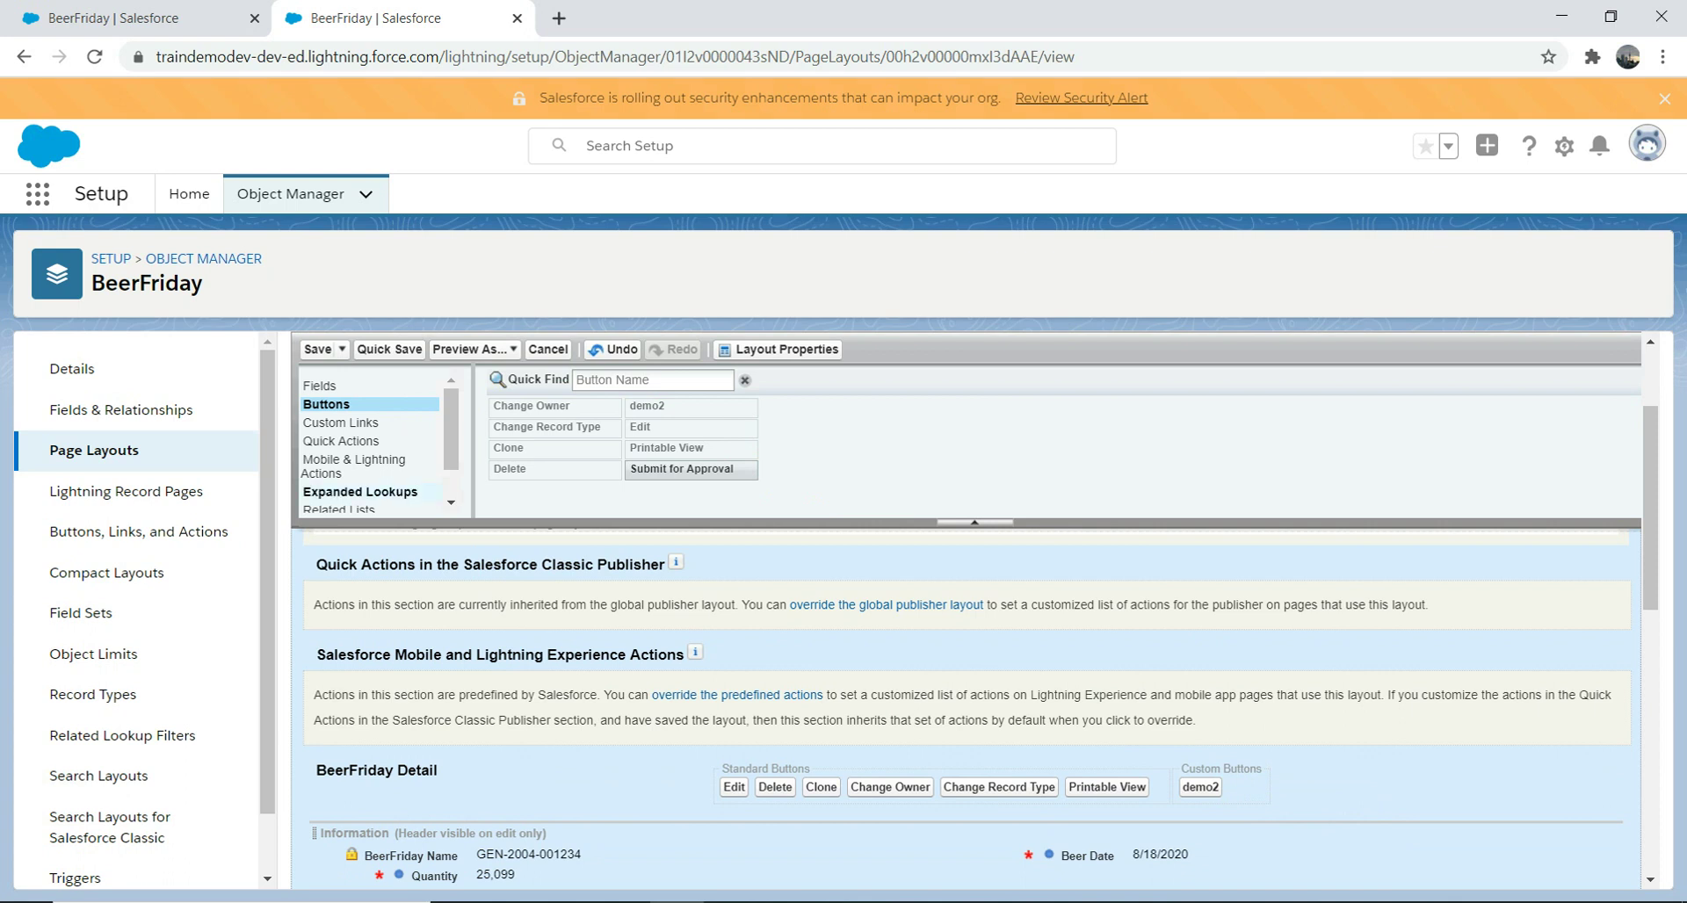
left_click(344, 423)
scroll(966, 703, "down", 2)
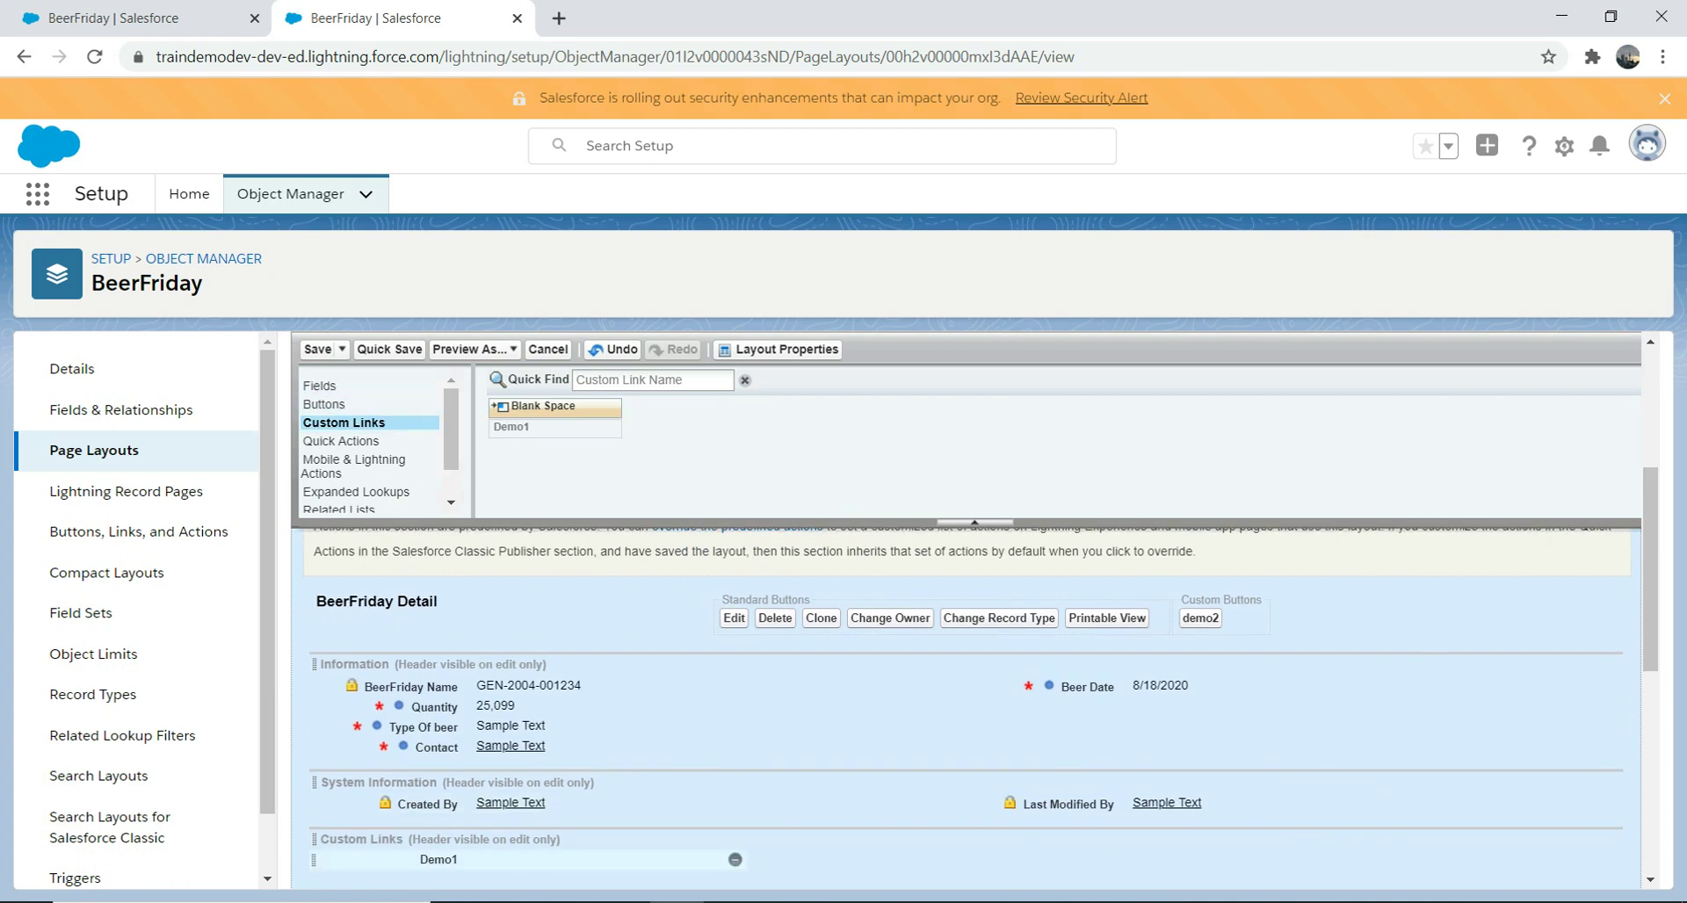
left_click(326, 405)
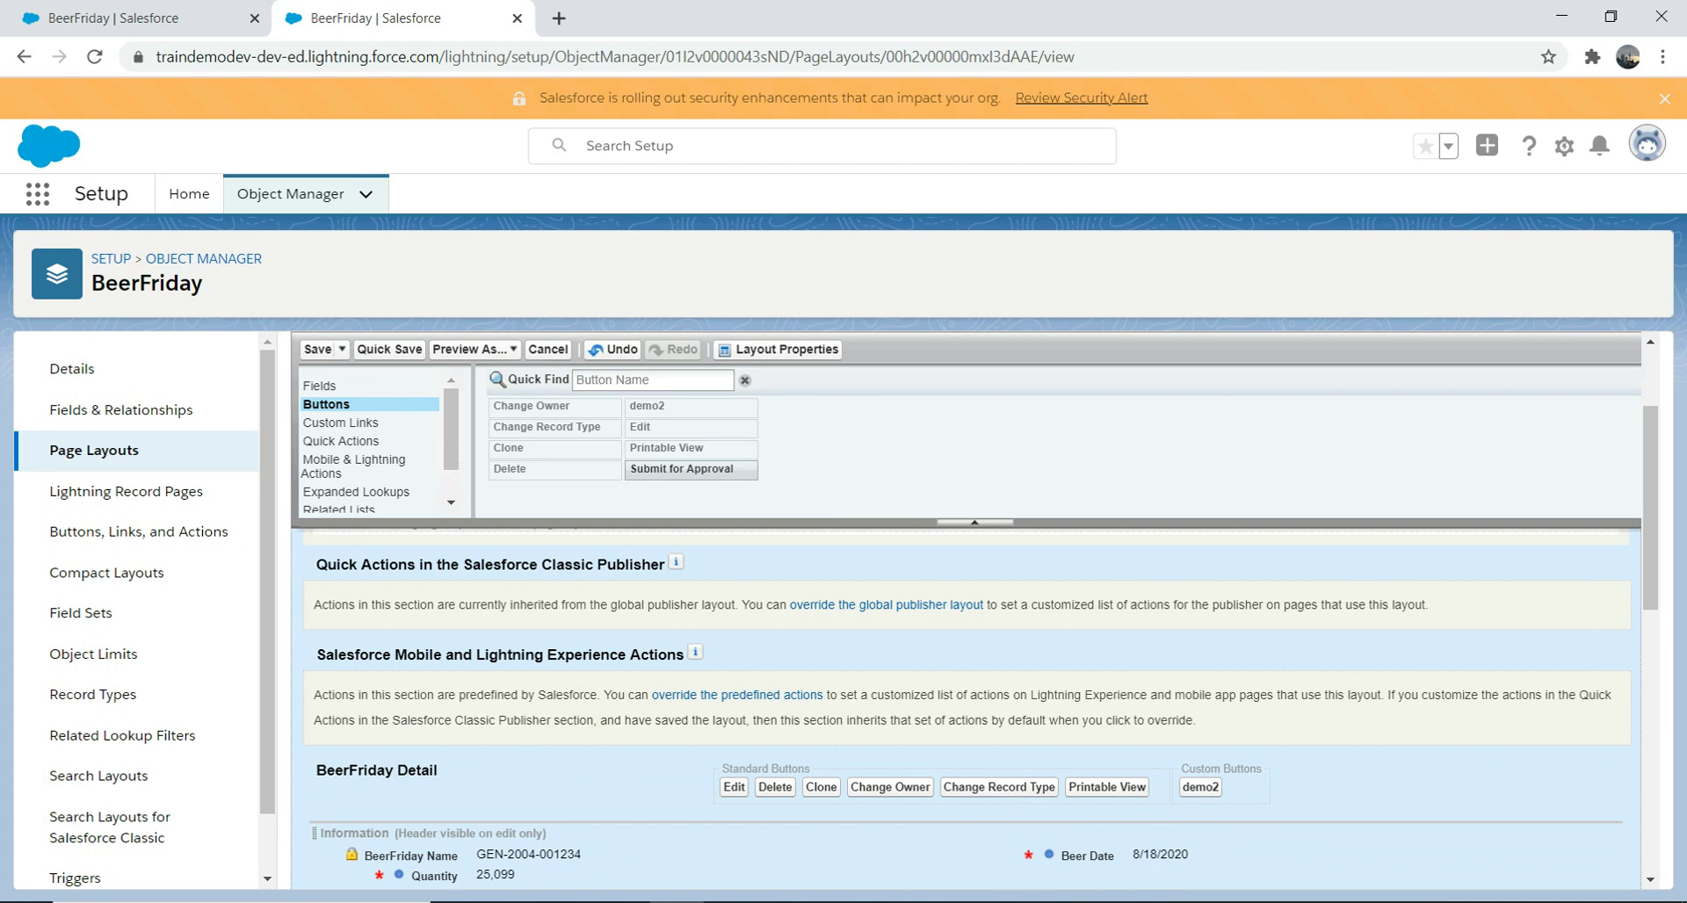
left_click(317, 349)
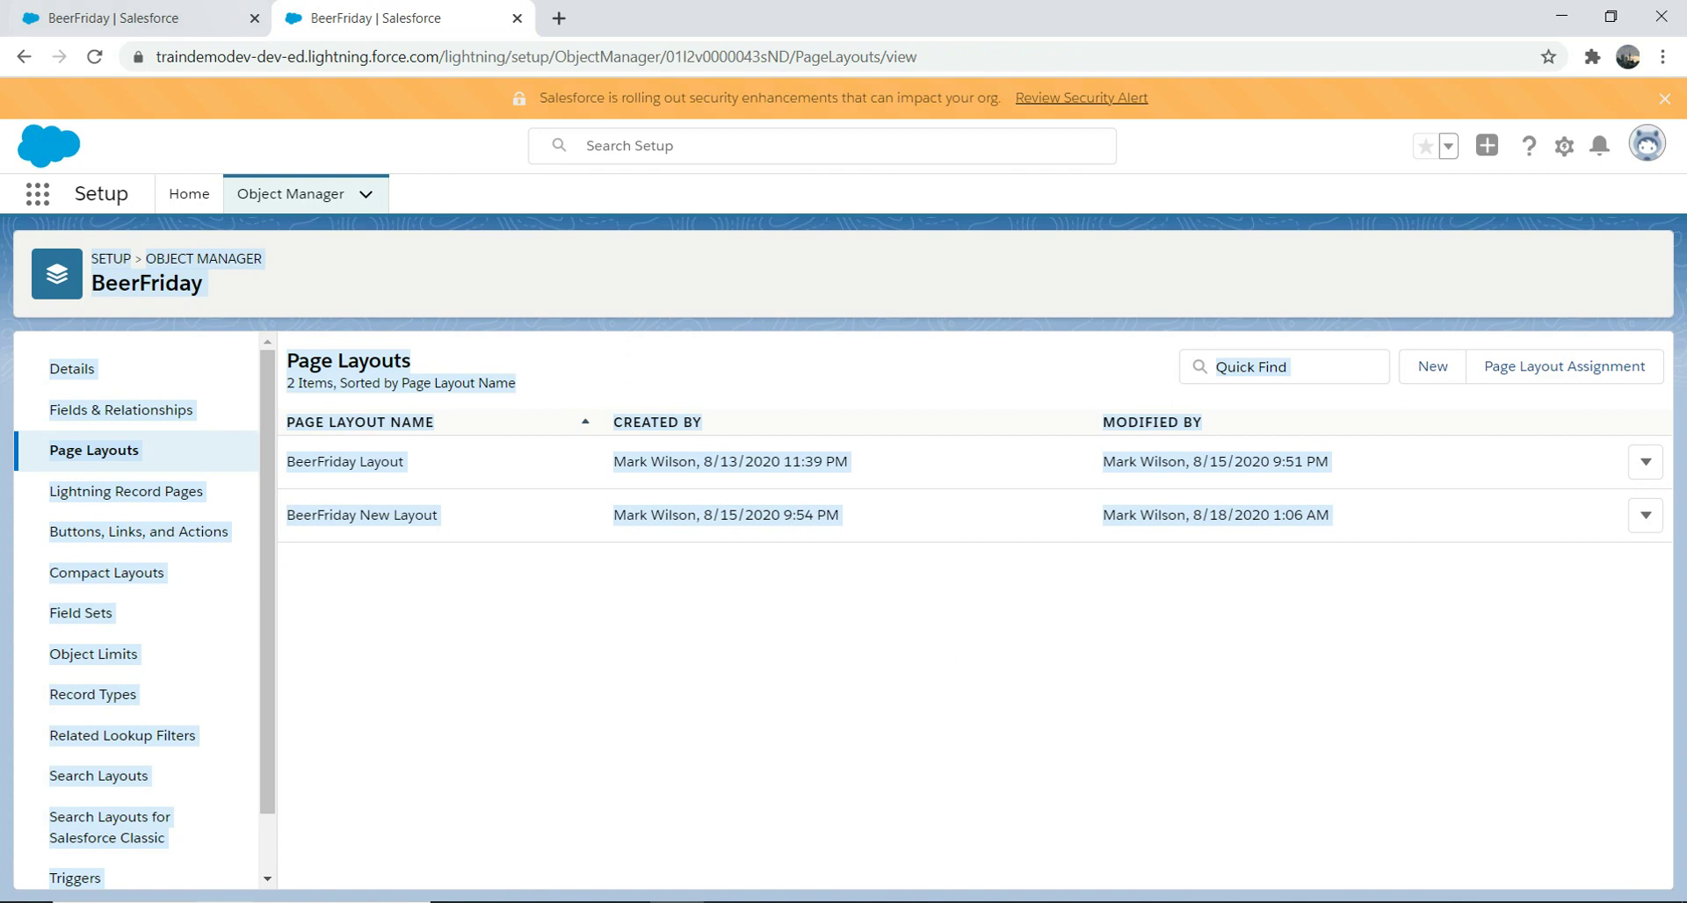
- From Setup Home, search 'user' in Quick Find and log in as the Test user
key("ctrl+shift+Tab")
key("ctrl+Tab")
left_click(188, 193)
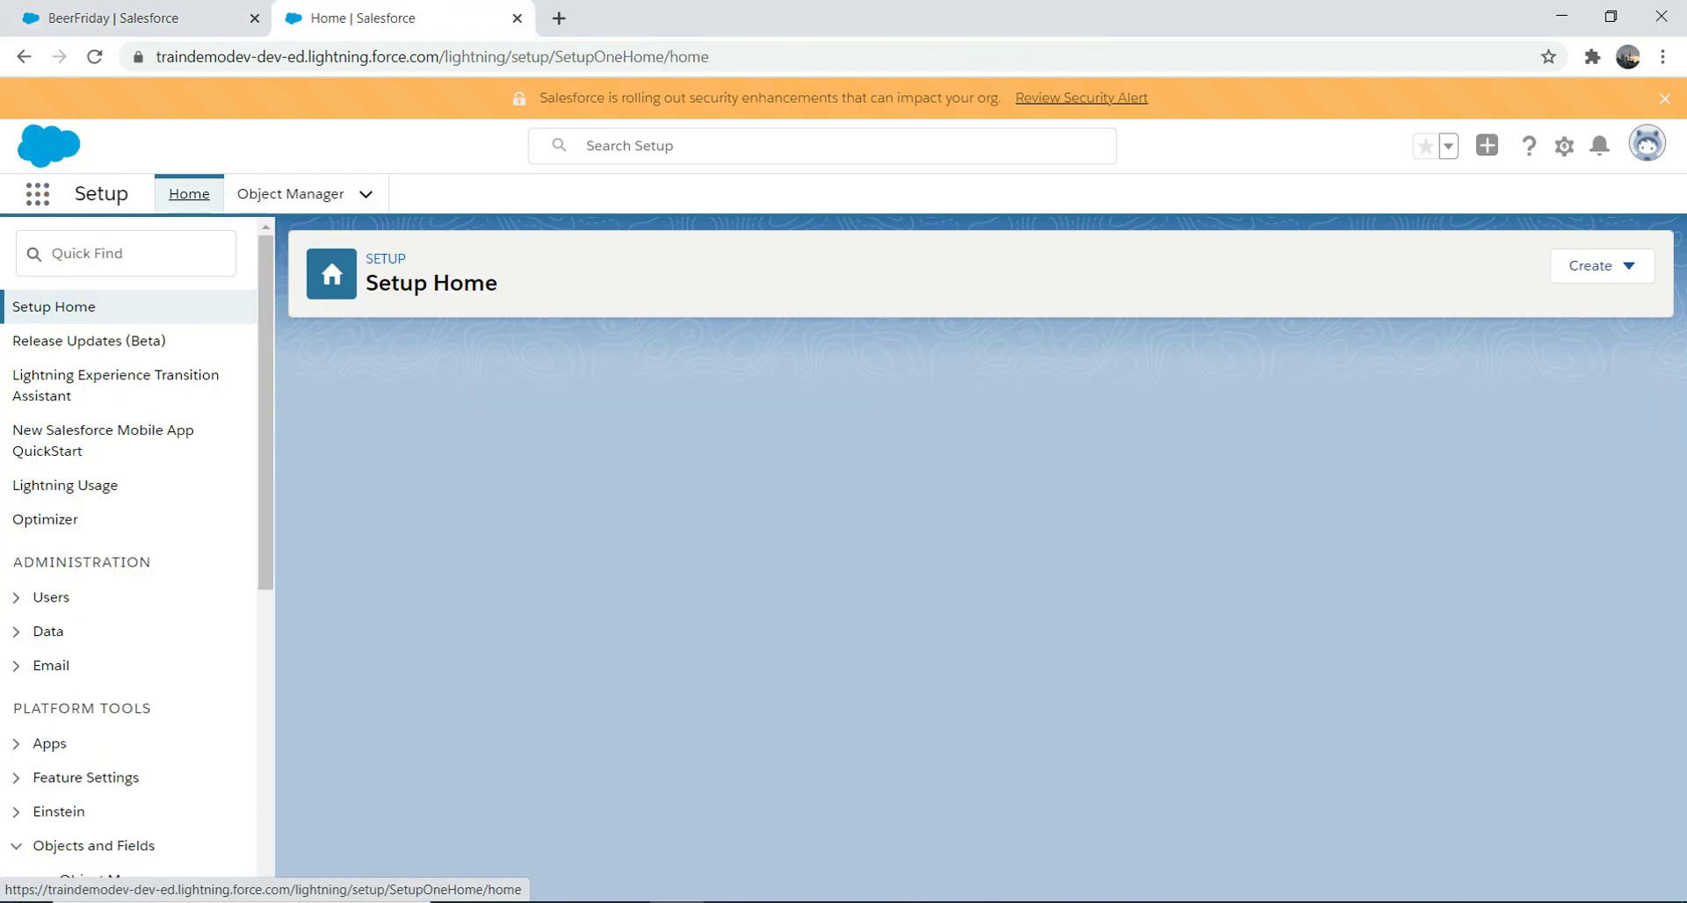
type("use")
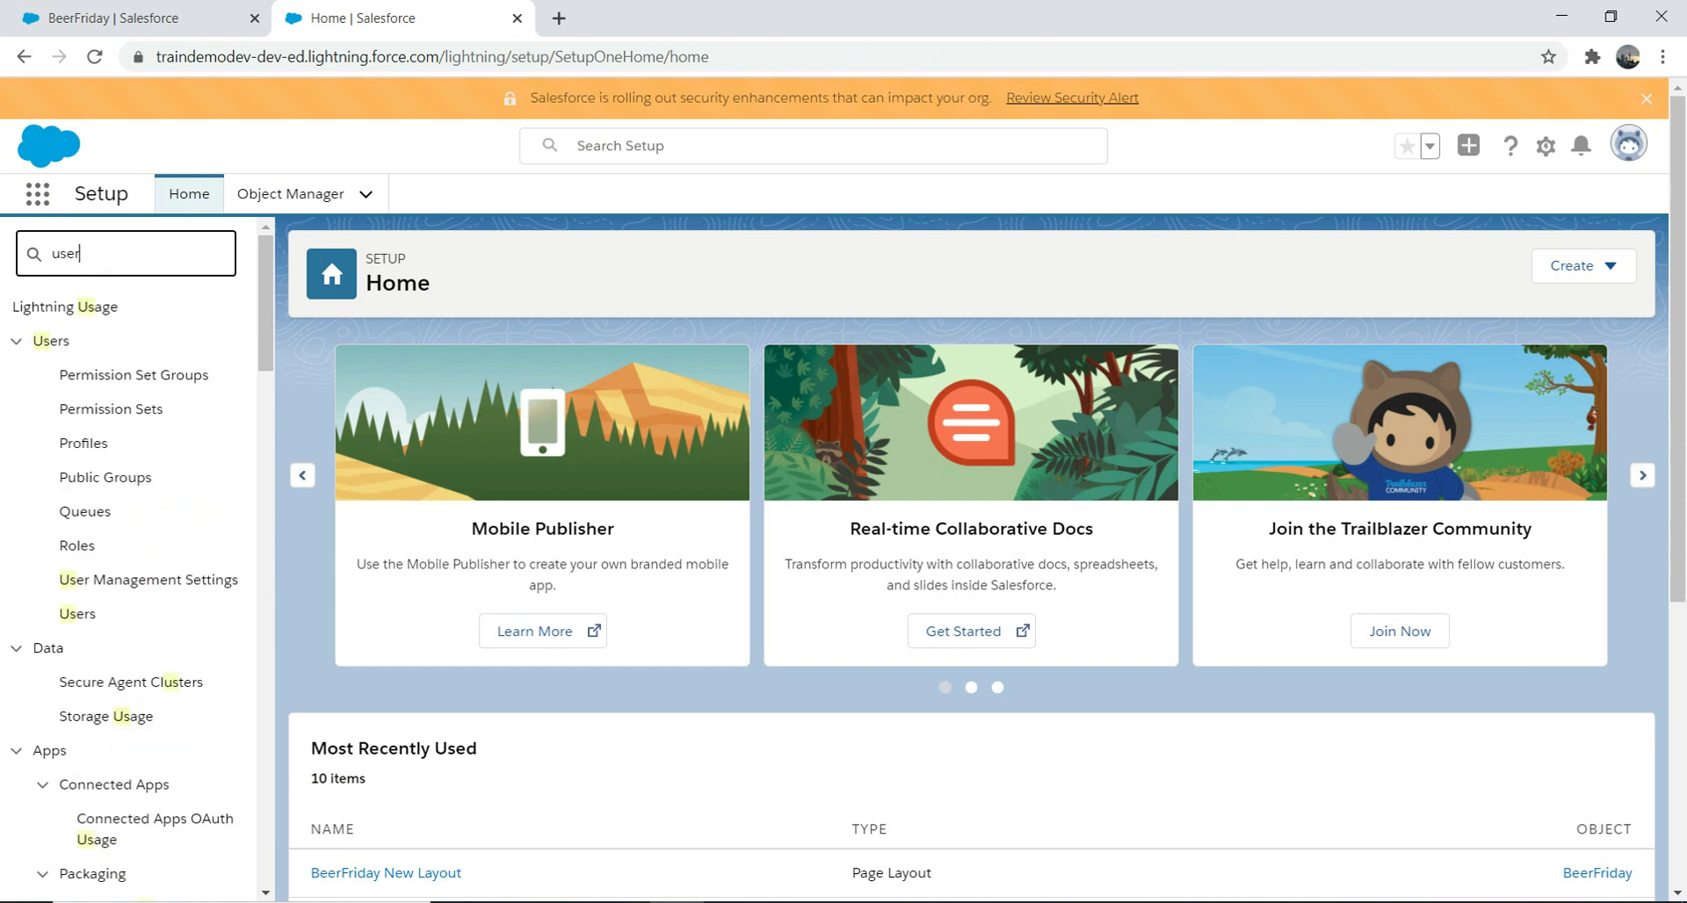
type("r")
left_click(78, 579)
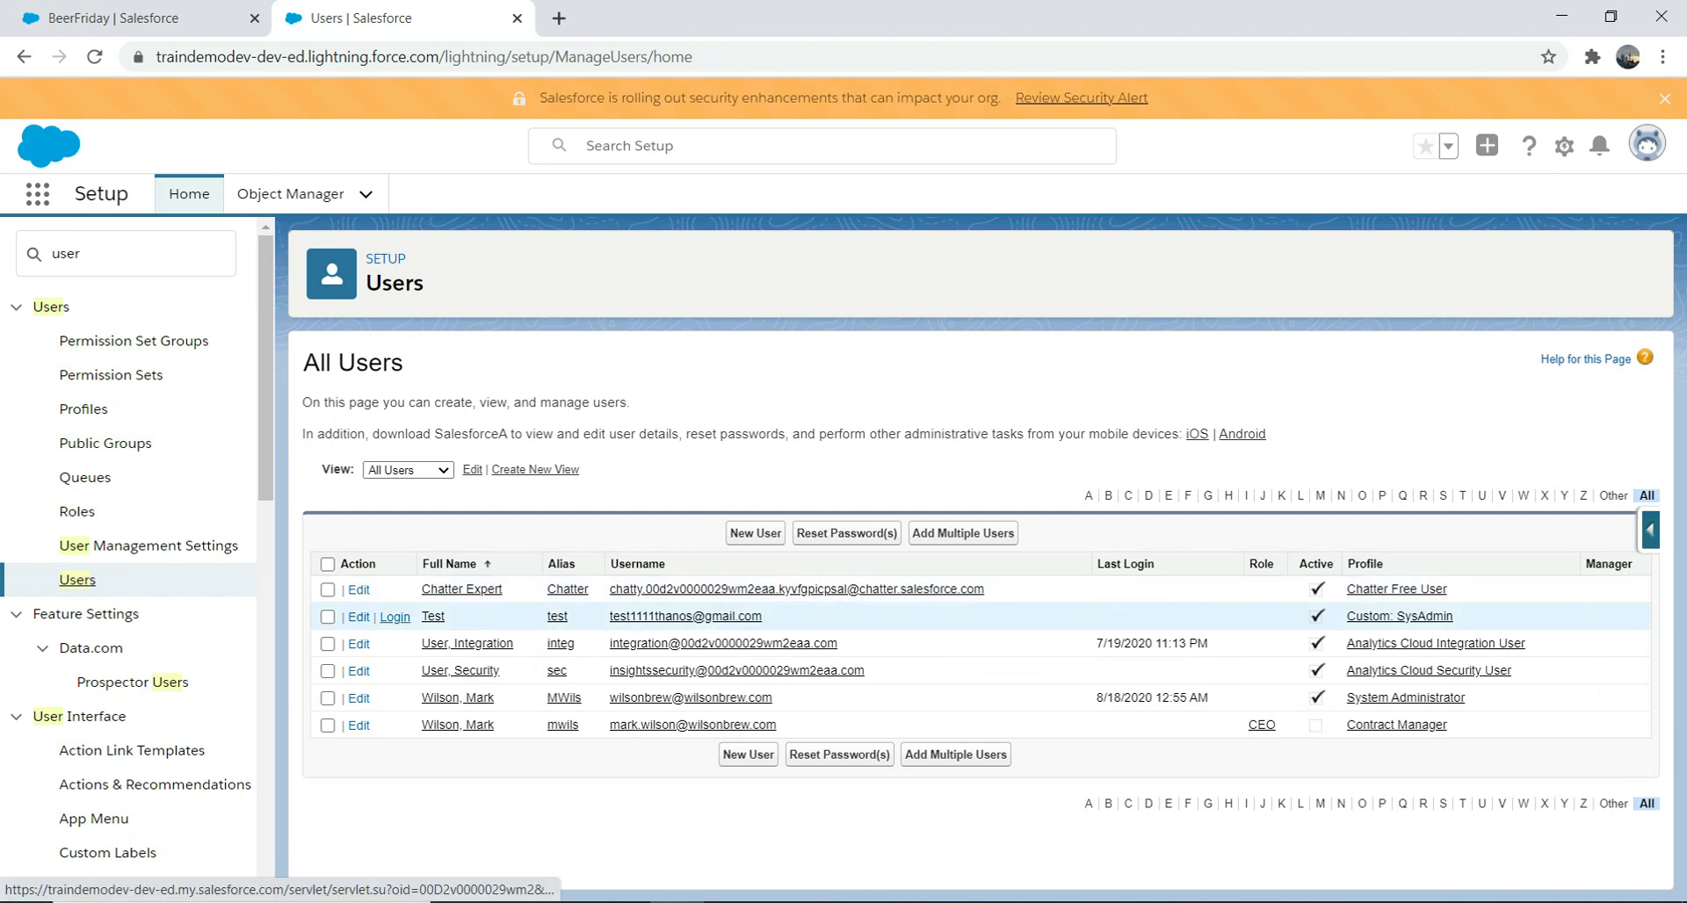
left_click(395, 617)
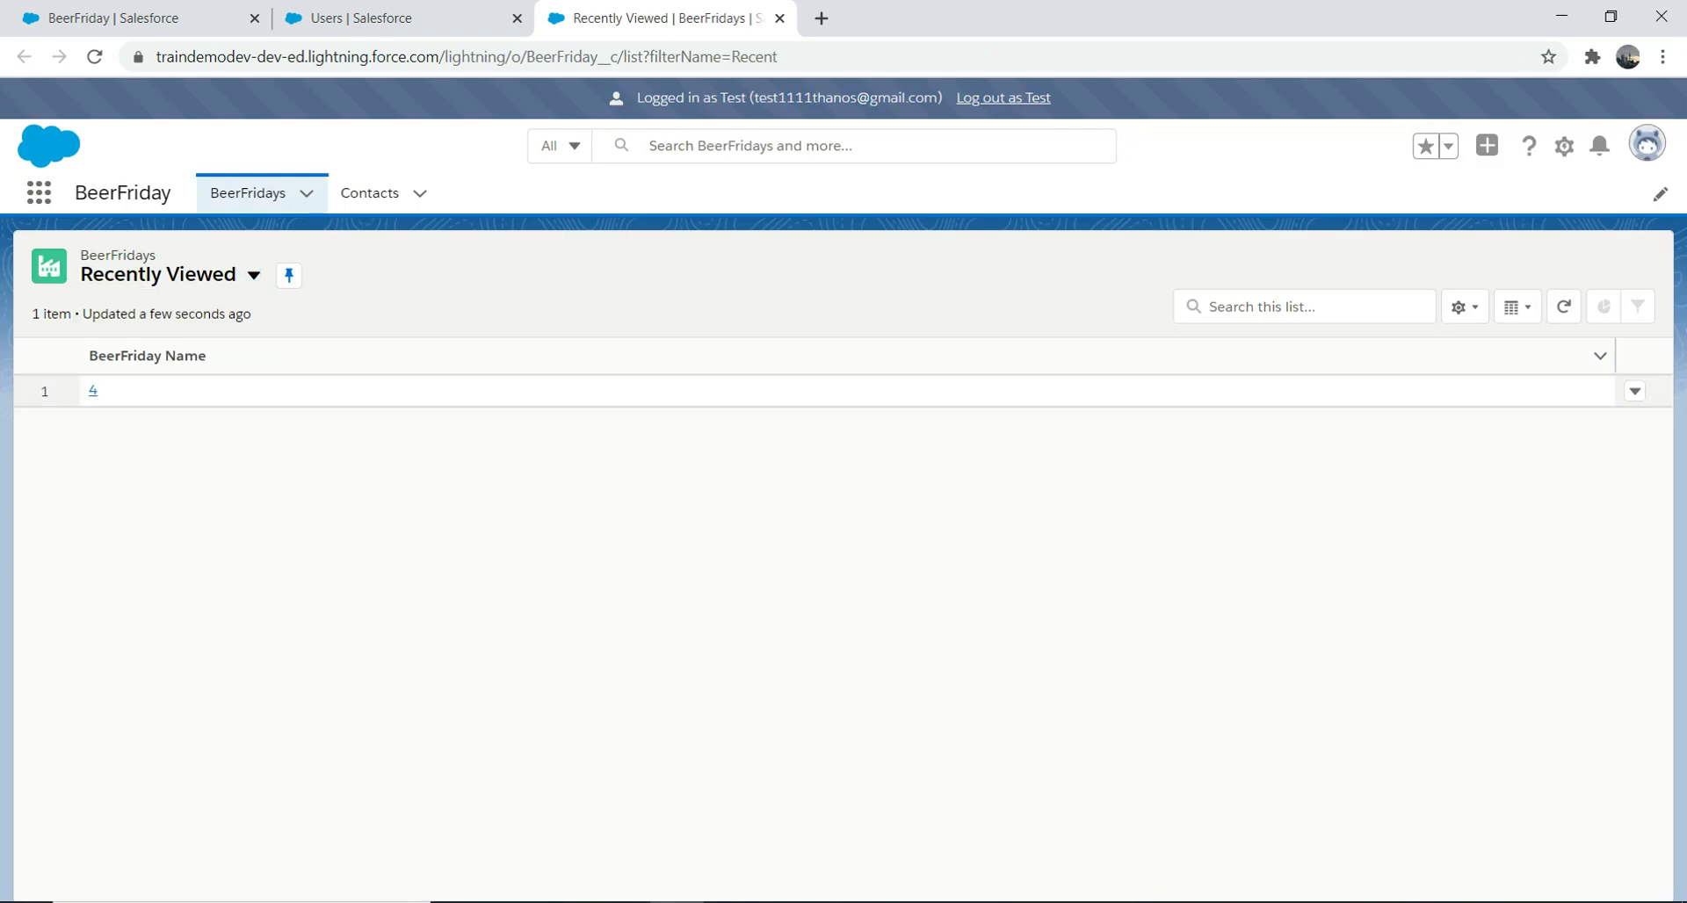
left_click(92, 389)
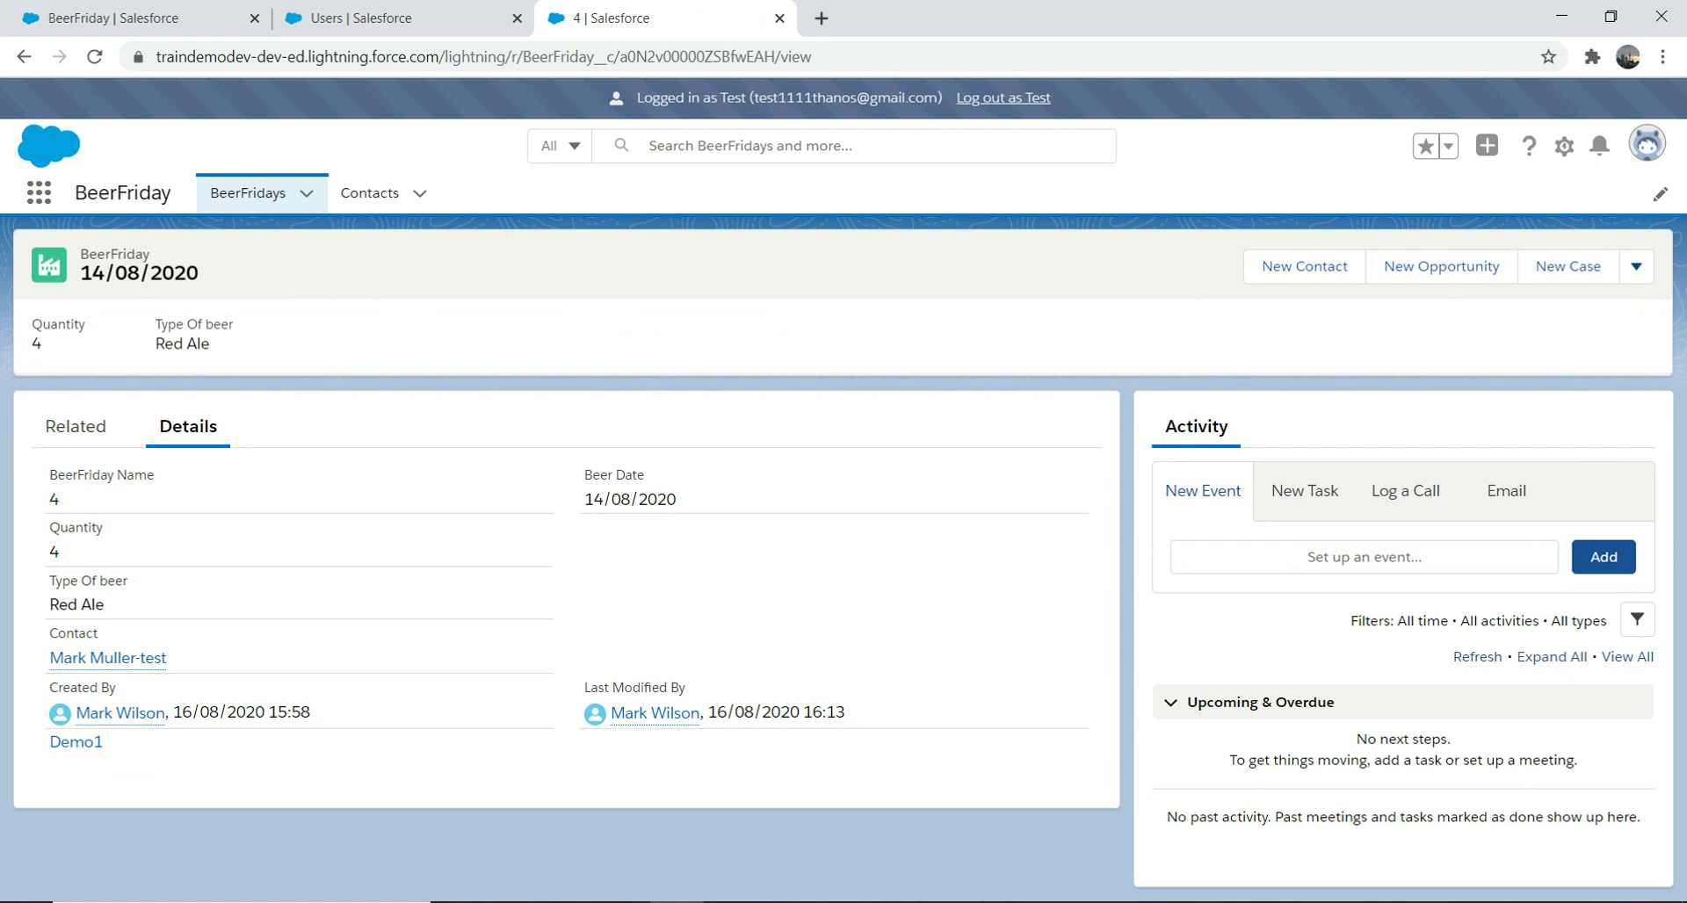
left_click(1636, 267)
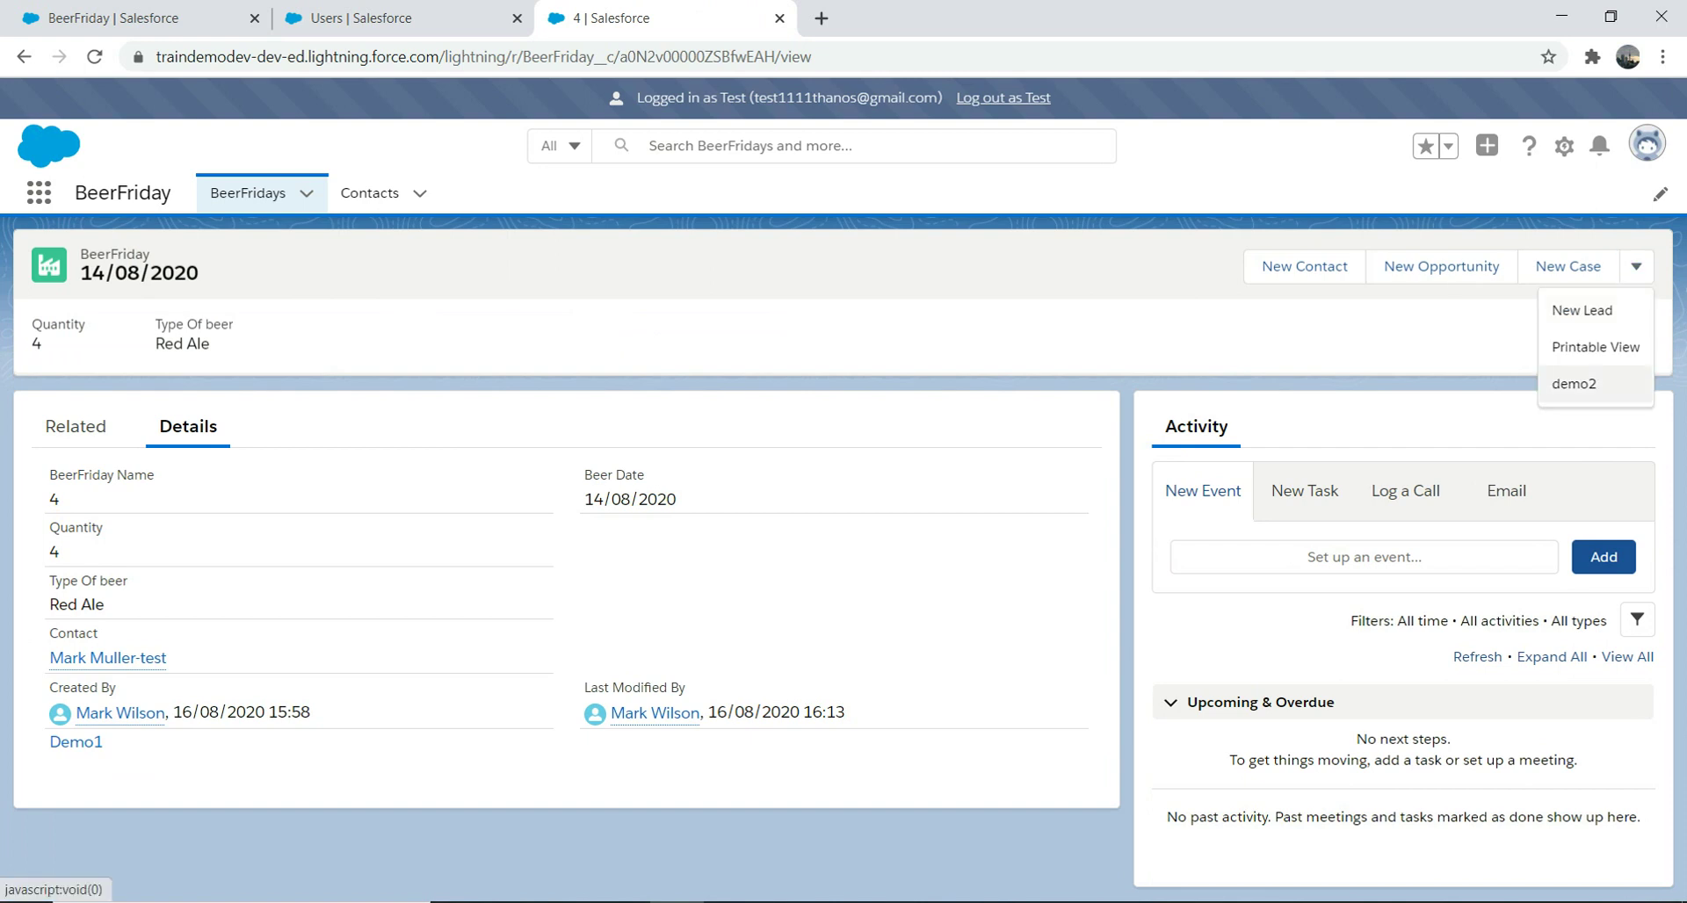
left_click(1574, 384)
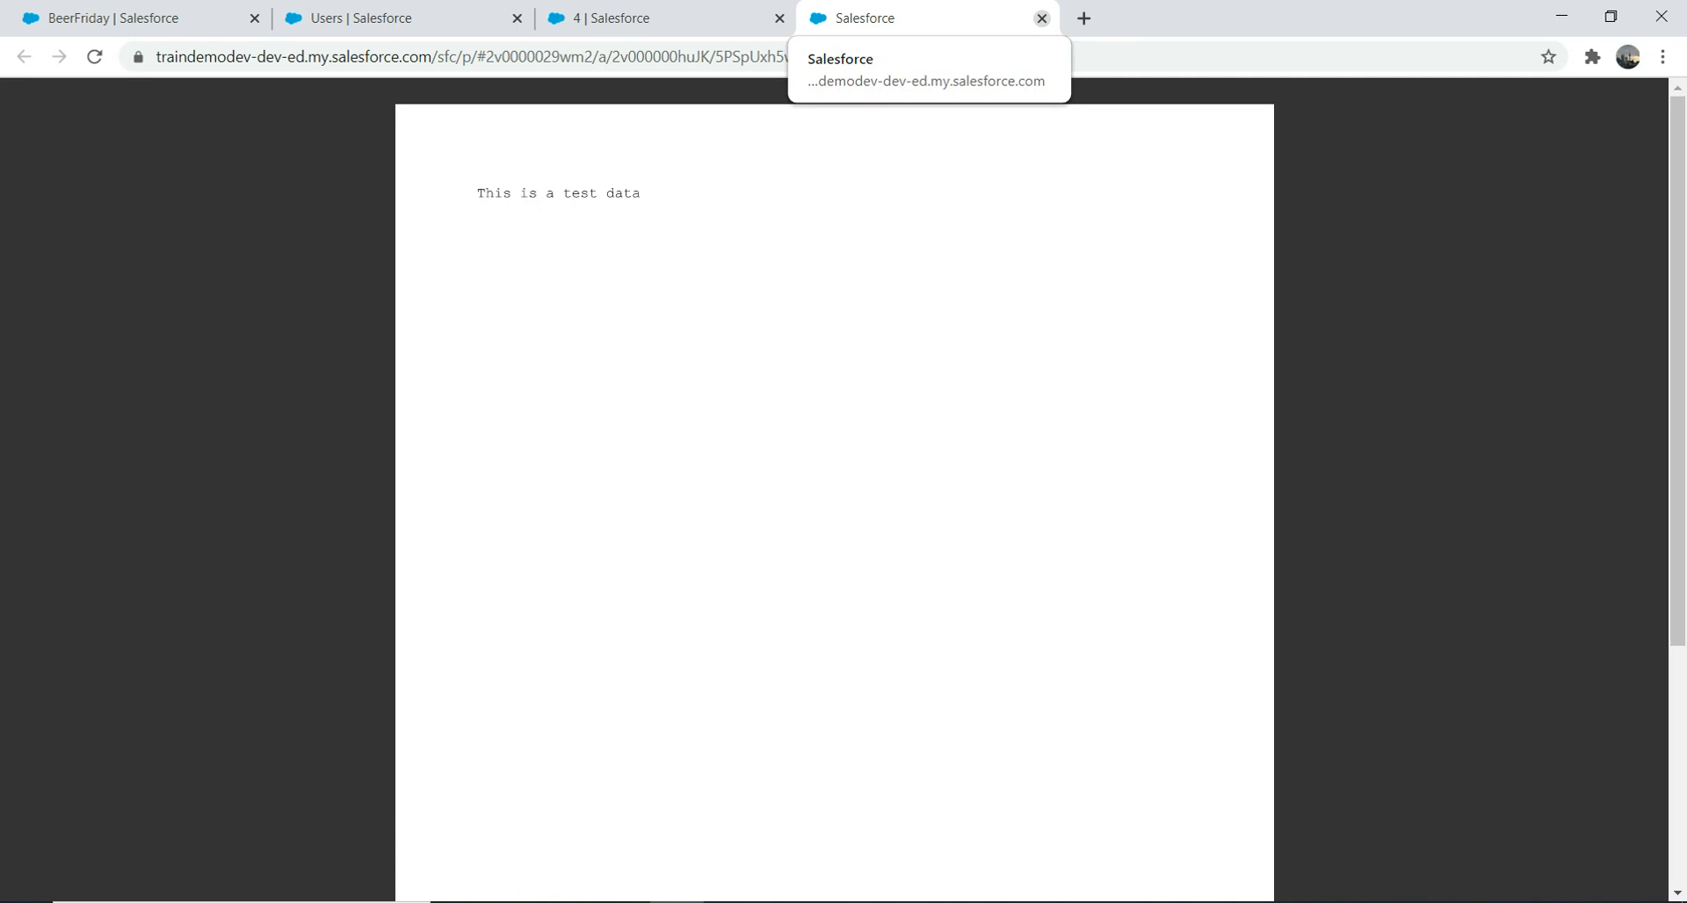
left_click(1041, 18)
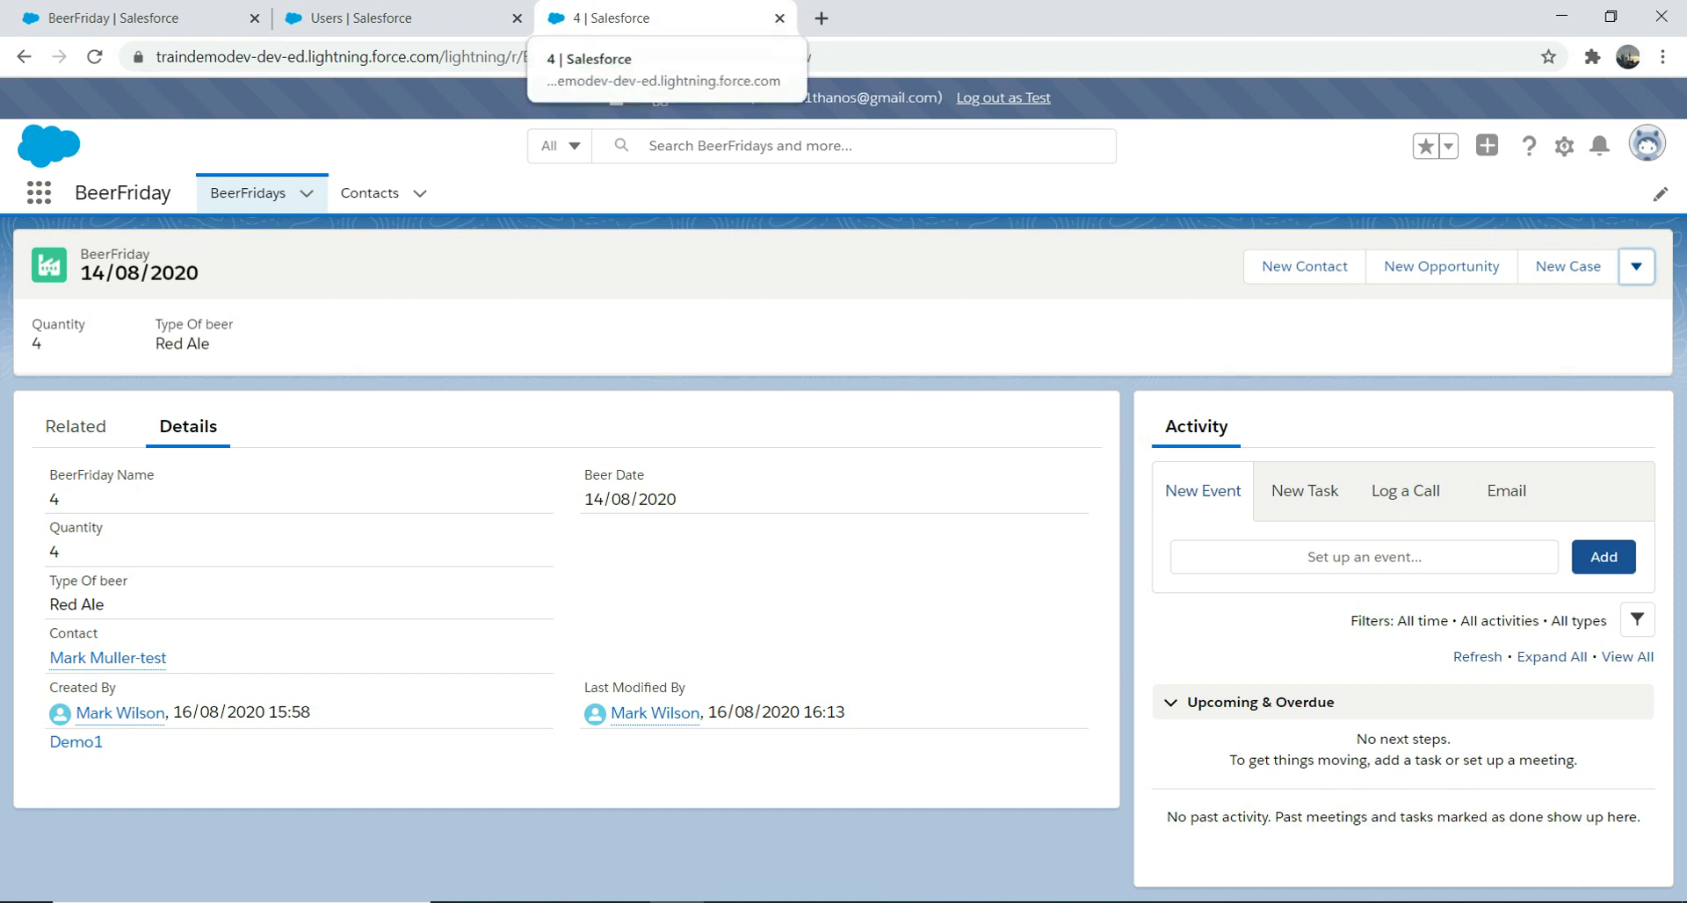
- Start a new BeerFriday button or link from Buttons, Links, and Actions
left_click(114, 18)
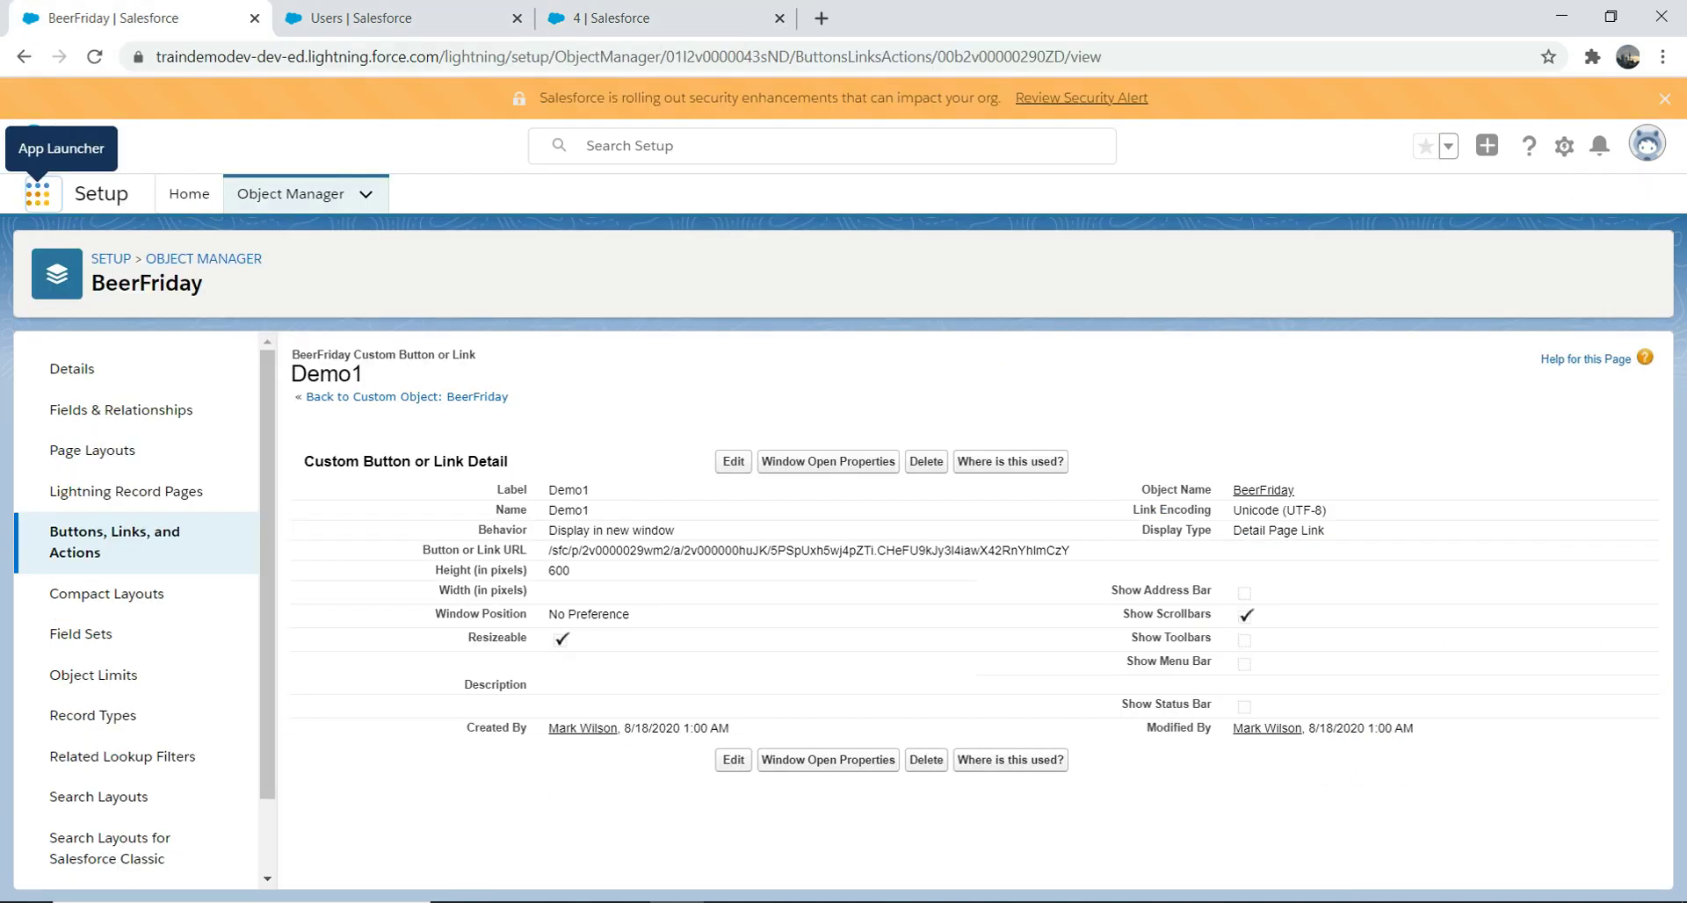
left_click(115, 541)
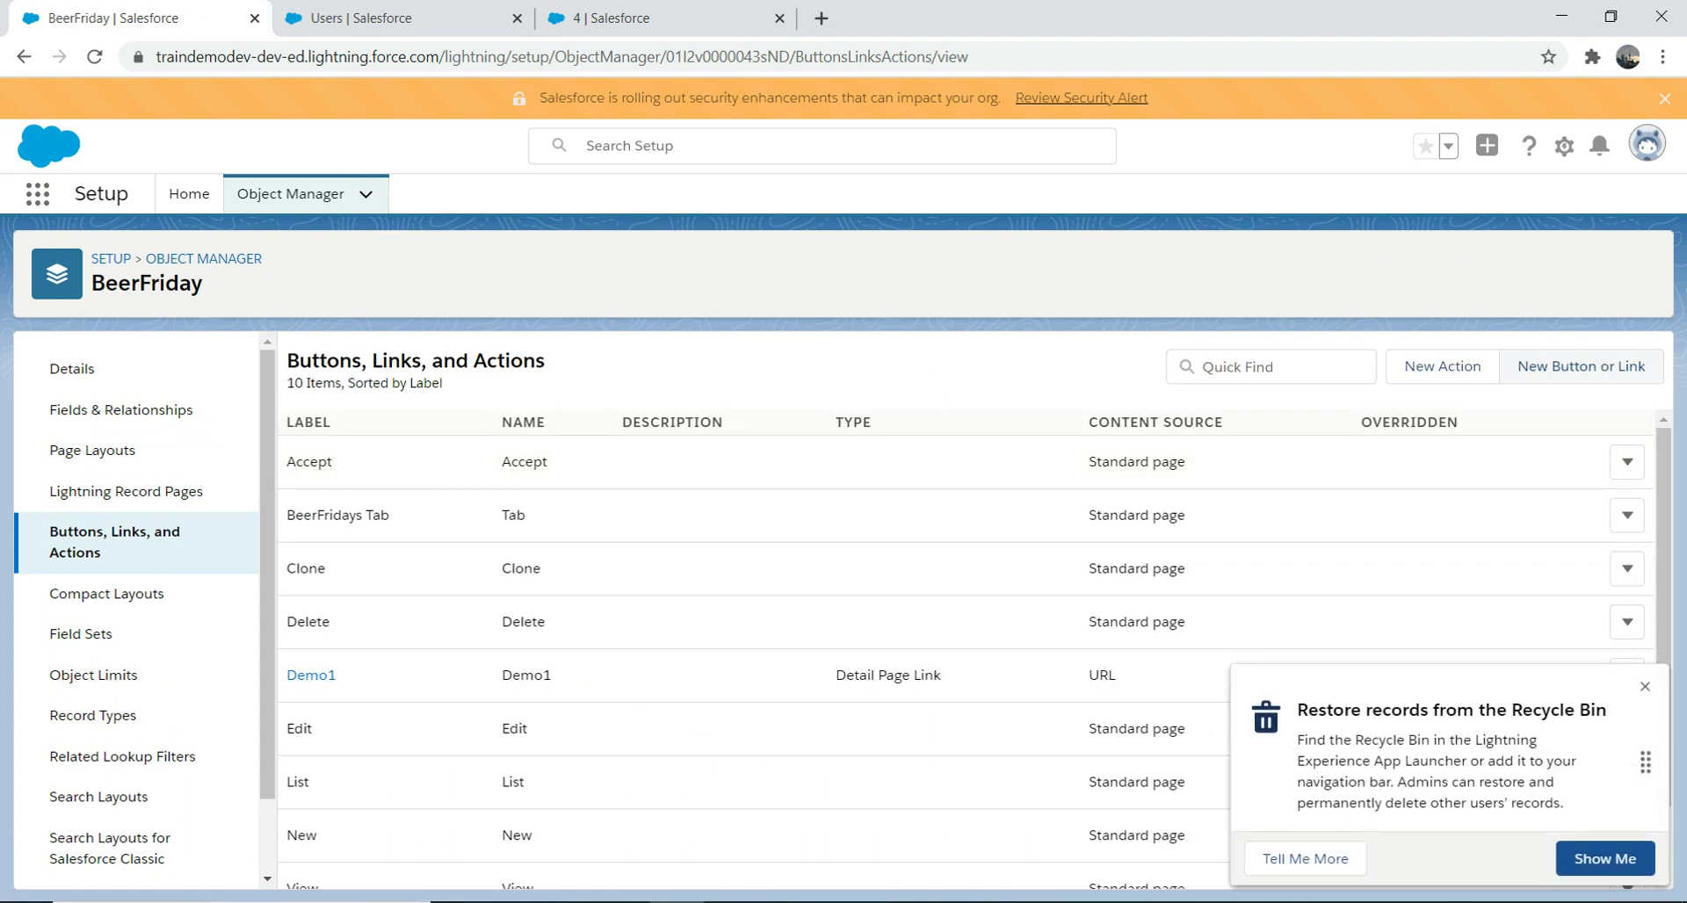
left_click(1582, 367)
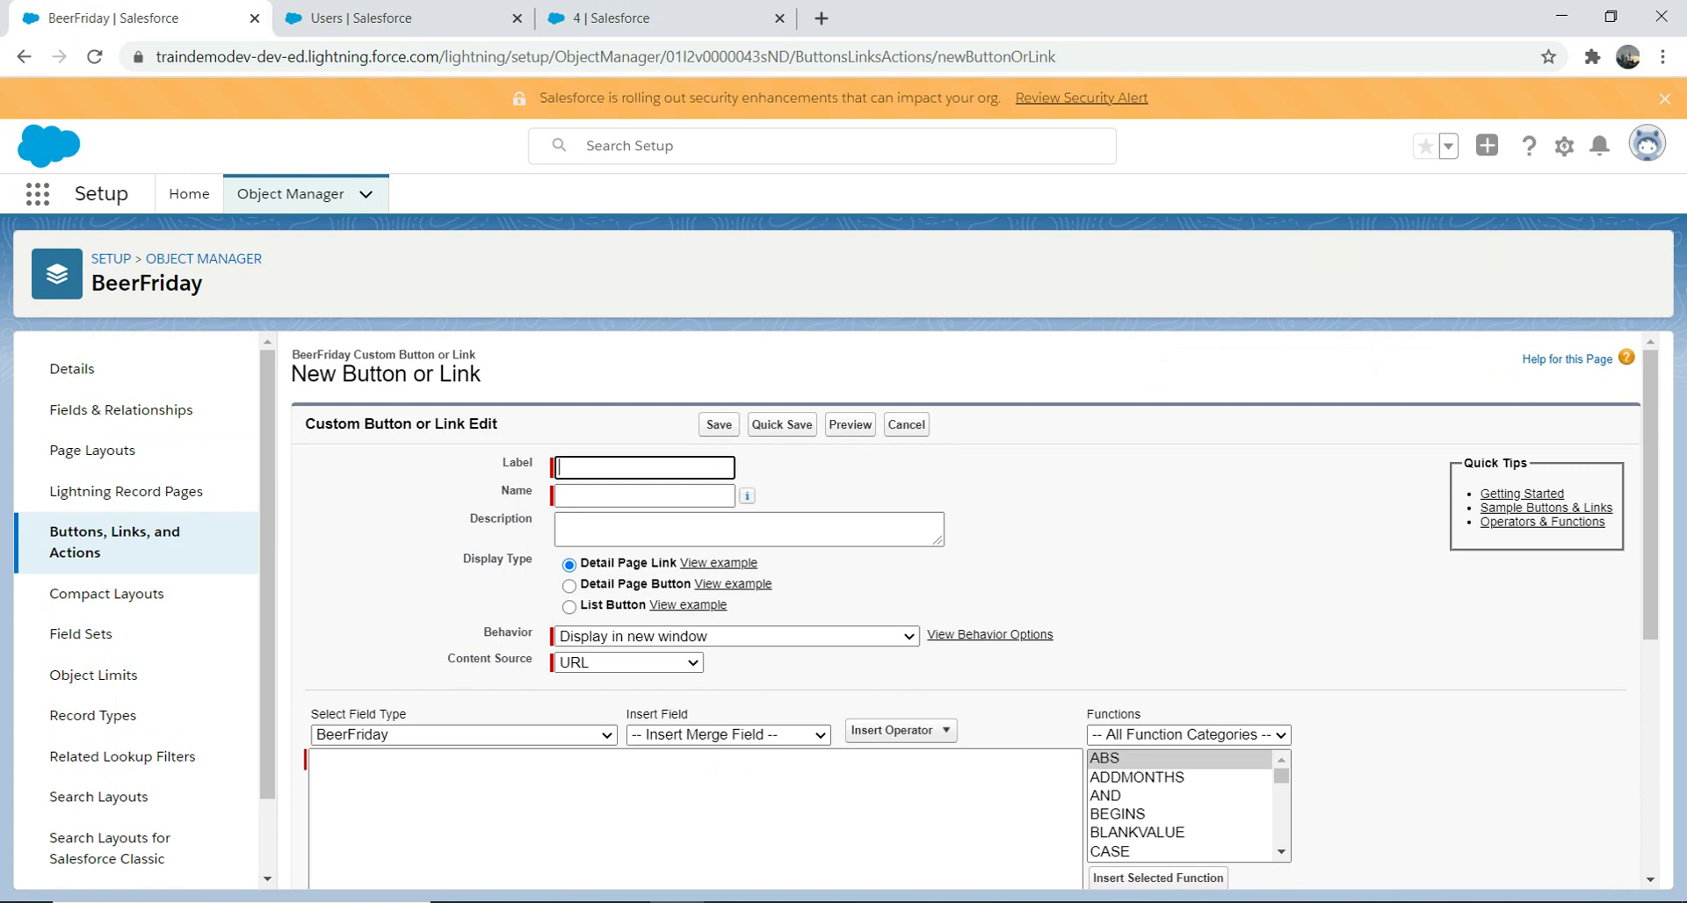
- Enter Demo3 as the label so Name fills in, then switch to record 4's tab
type("Demo")
key("Down")
key("Down")
key("Down")
key("Up")
key("Up")
key("Up")
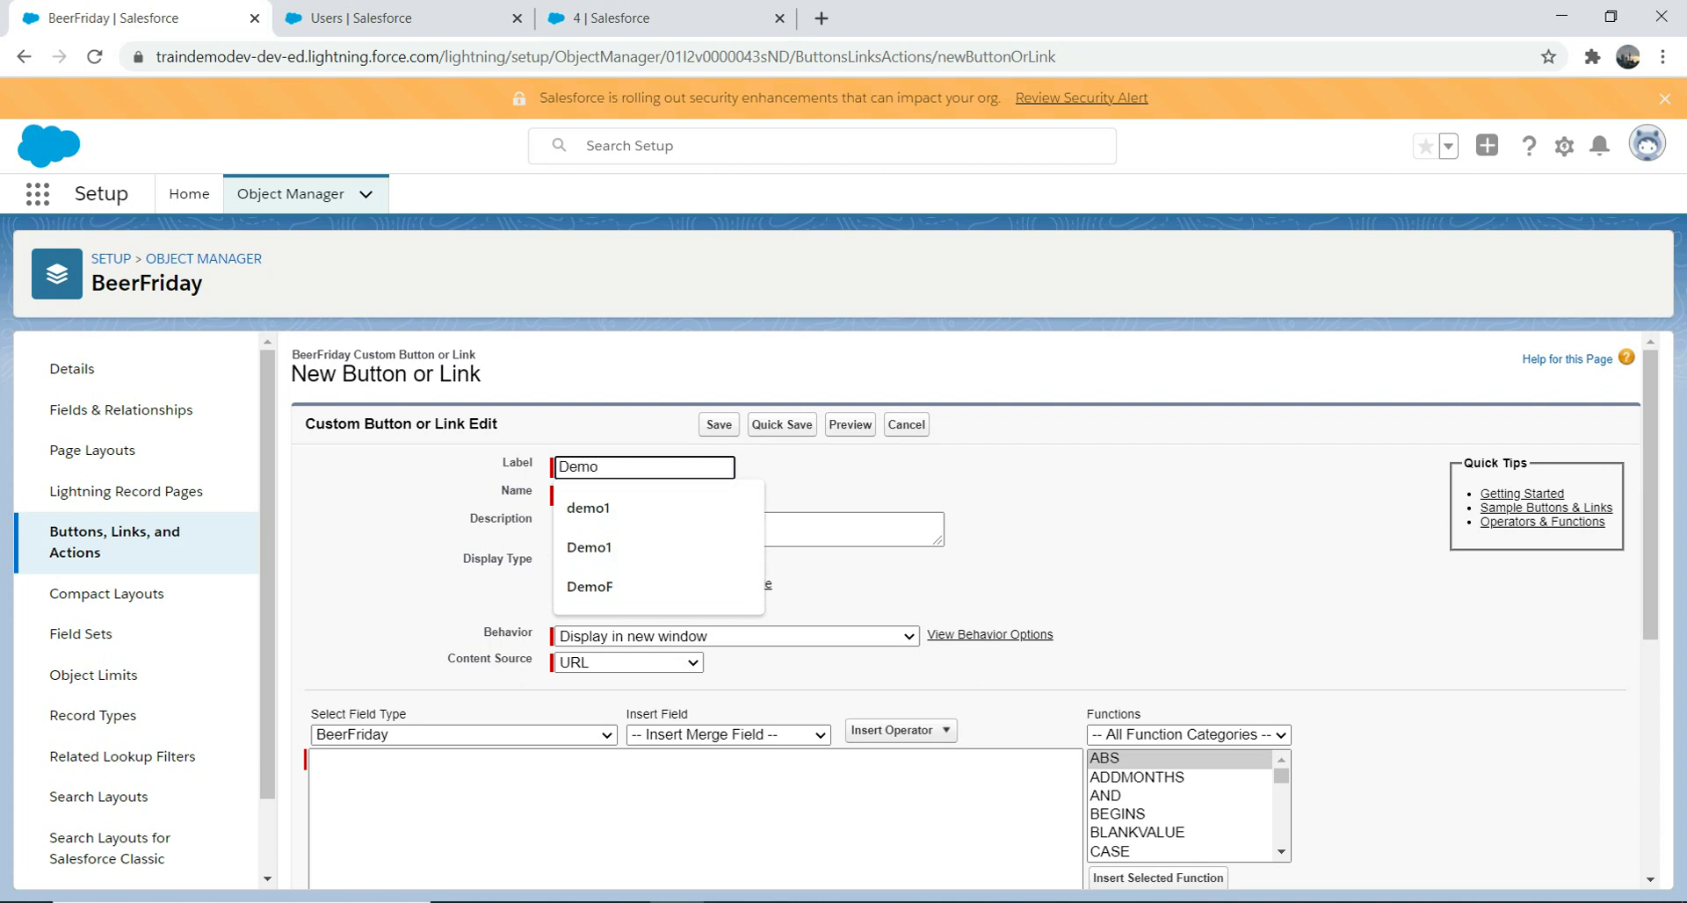
type("3")
key("Tab")
key("Tab")
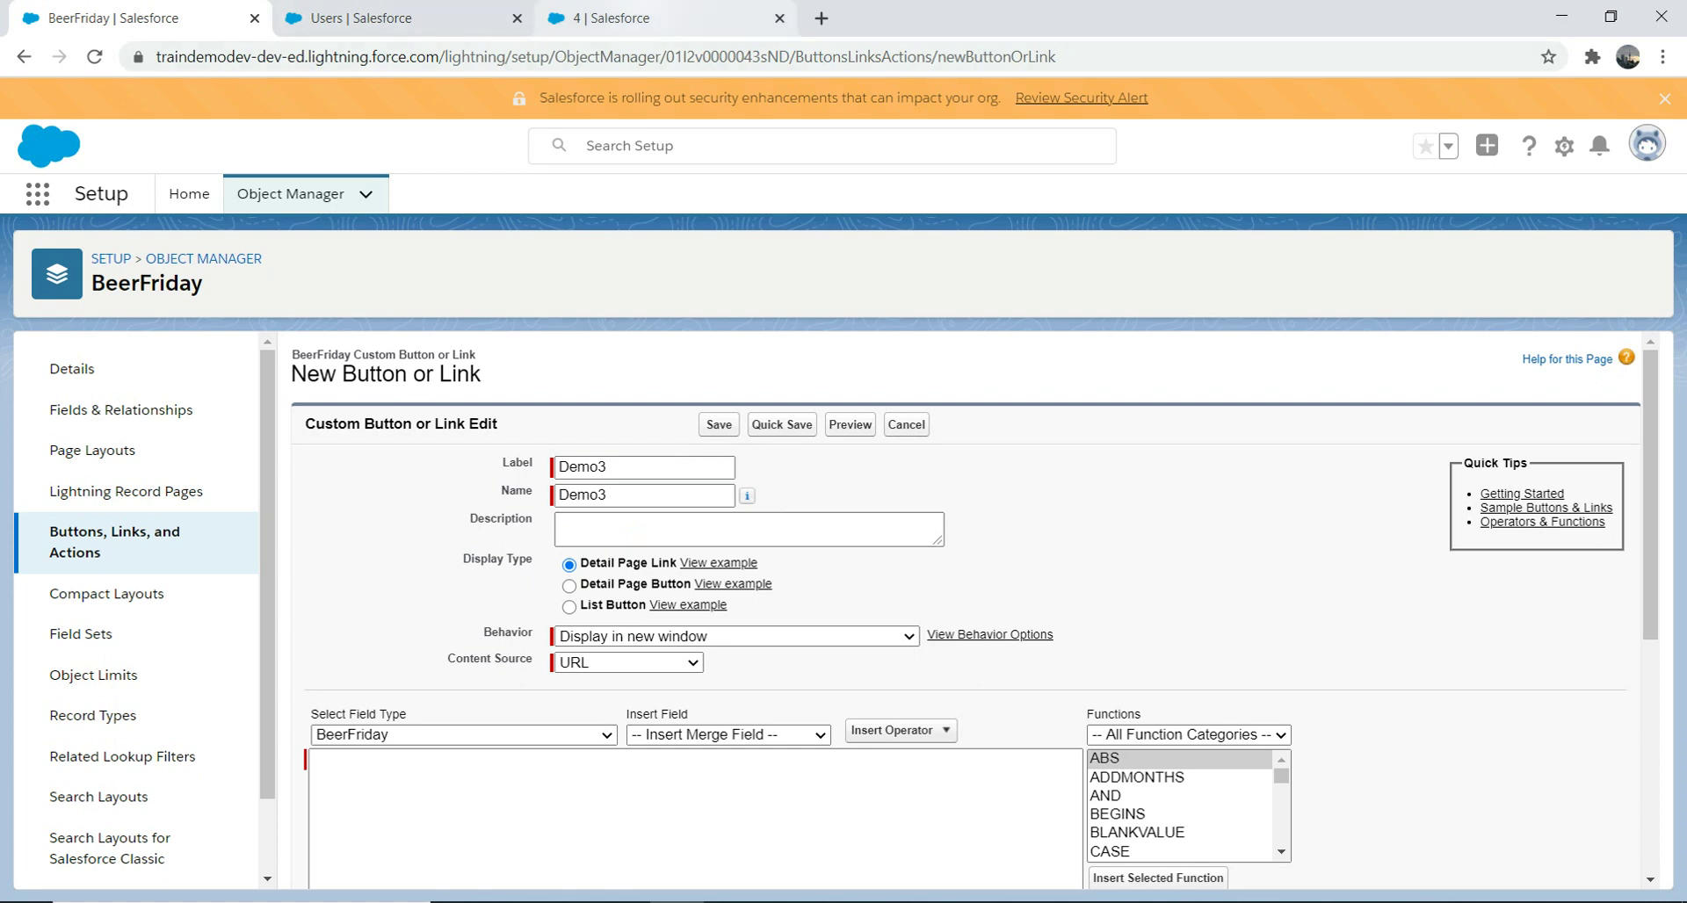
left_click(396, 17)
left_click(615, 17)
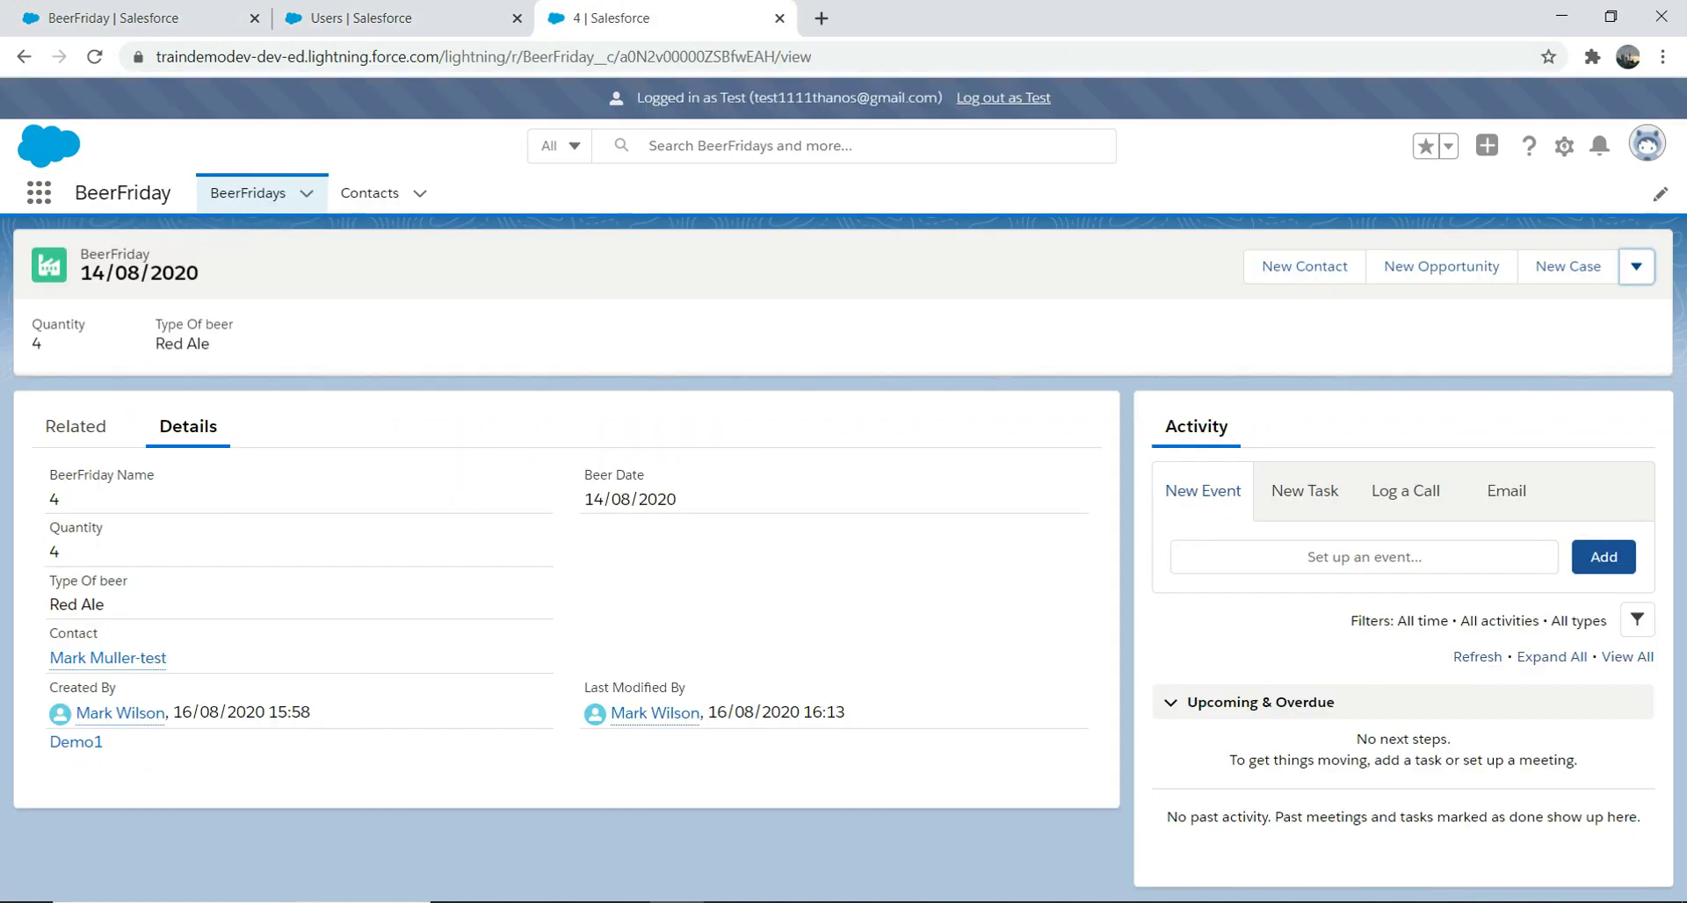
- Show the All BeerFridays list view as the test user, then return to the Demo3 form
left_click(248, 193)
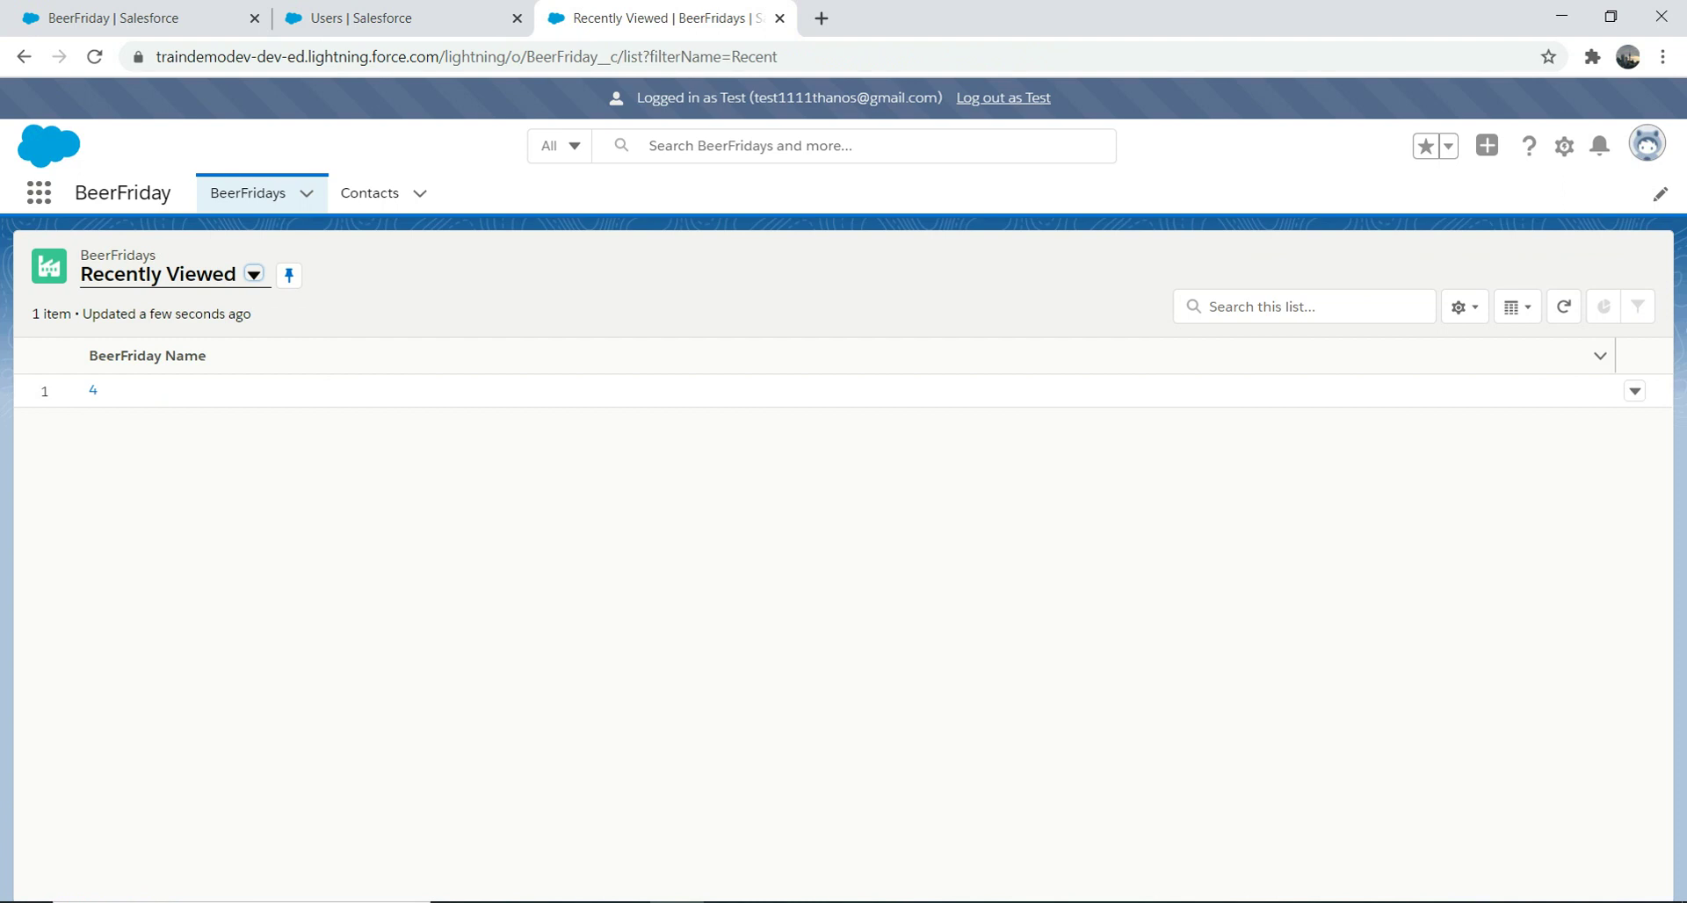
left_click(254, 274)
left_click(132, 347)
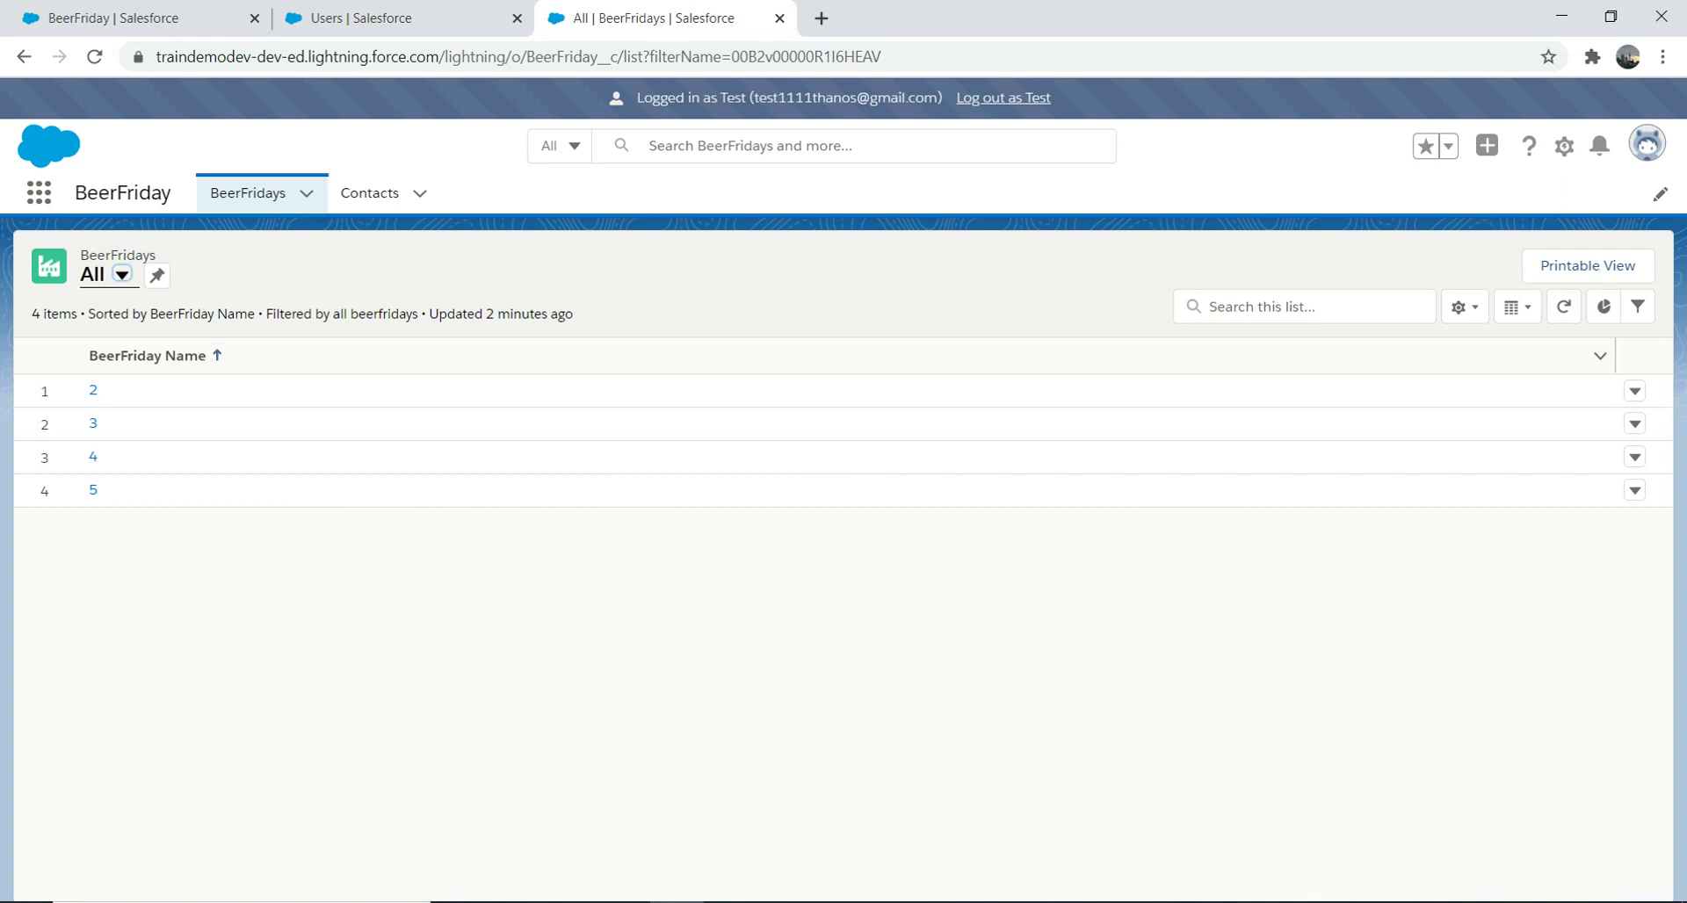
left_click(396, 17)
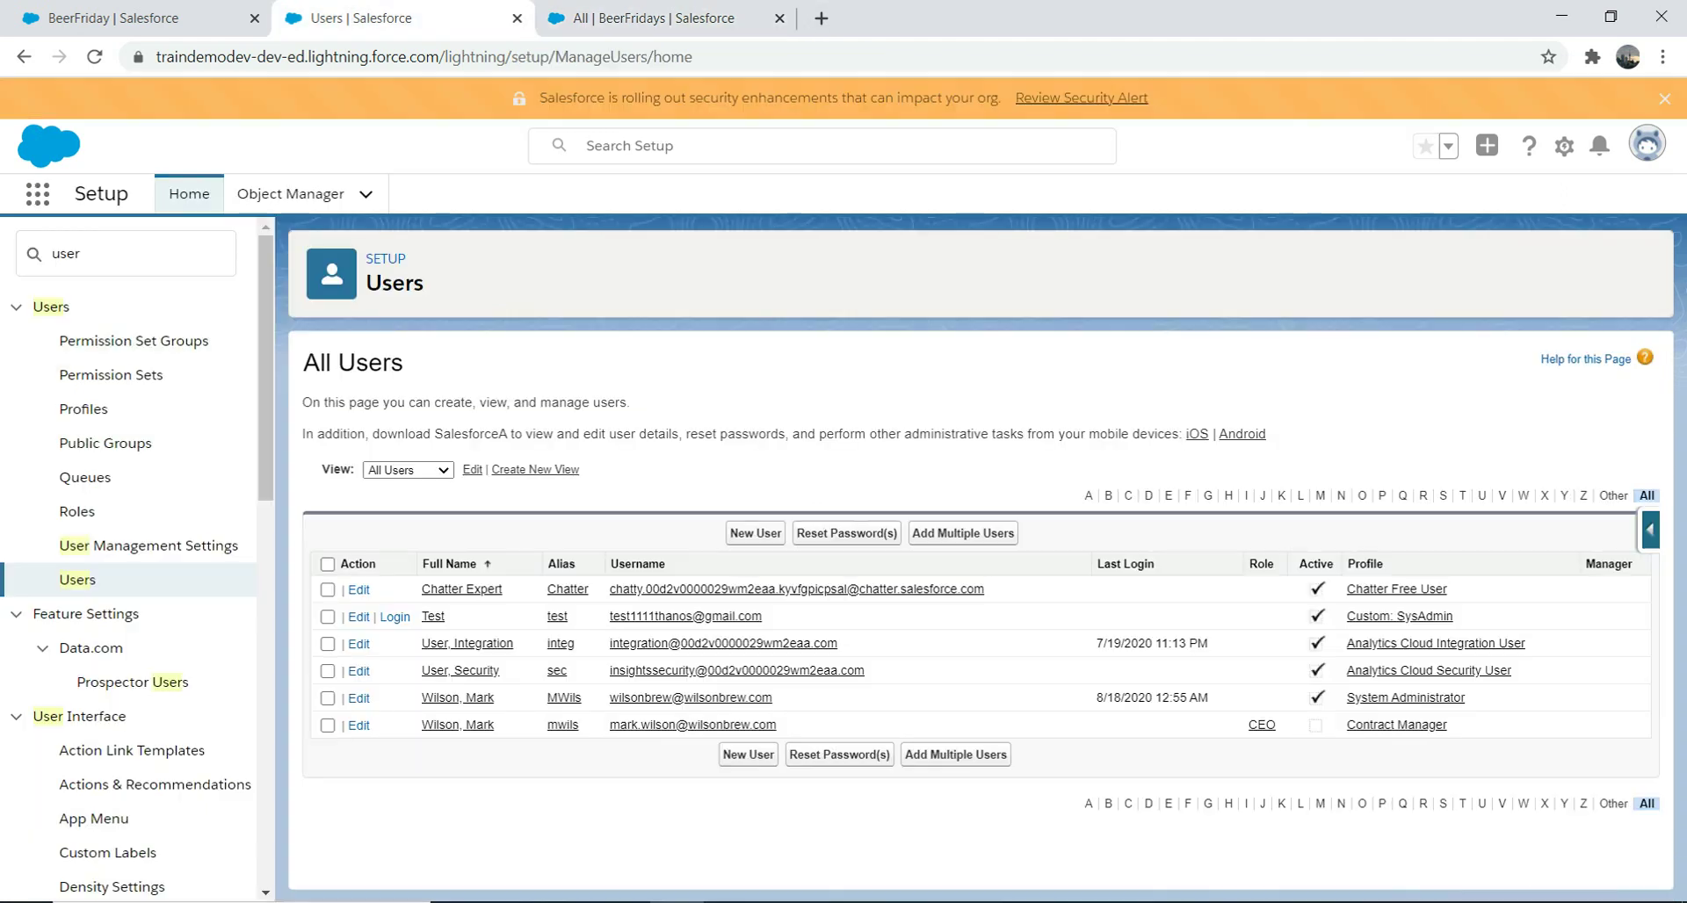
key("ctrl+shift+Tab")
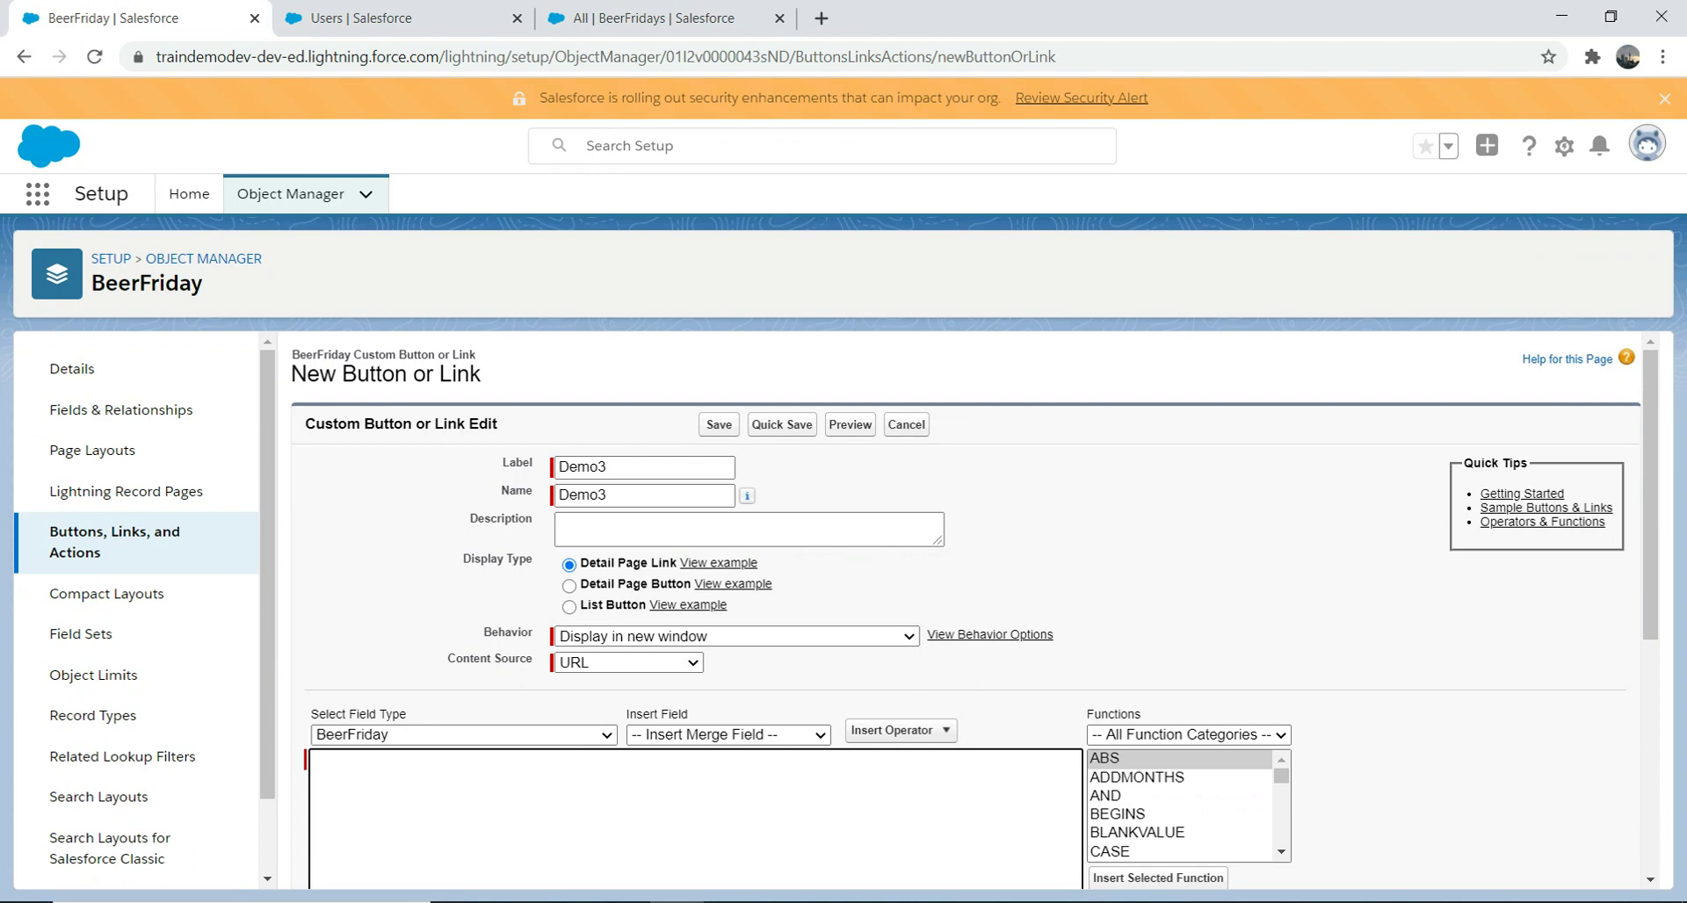
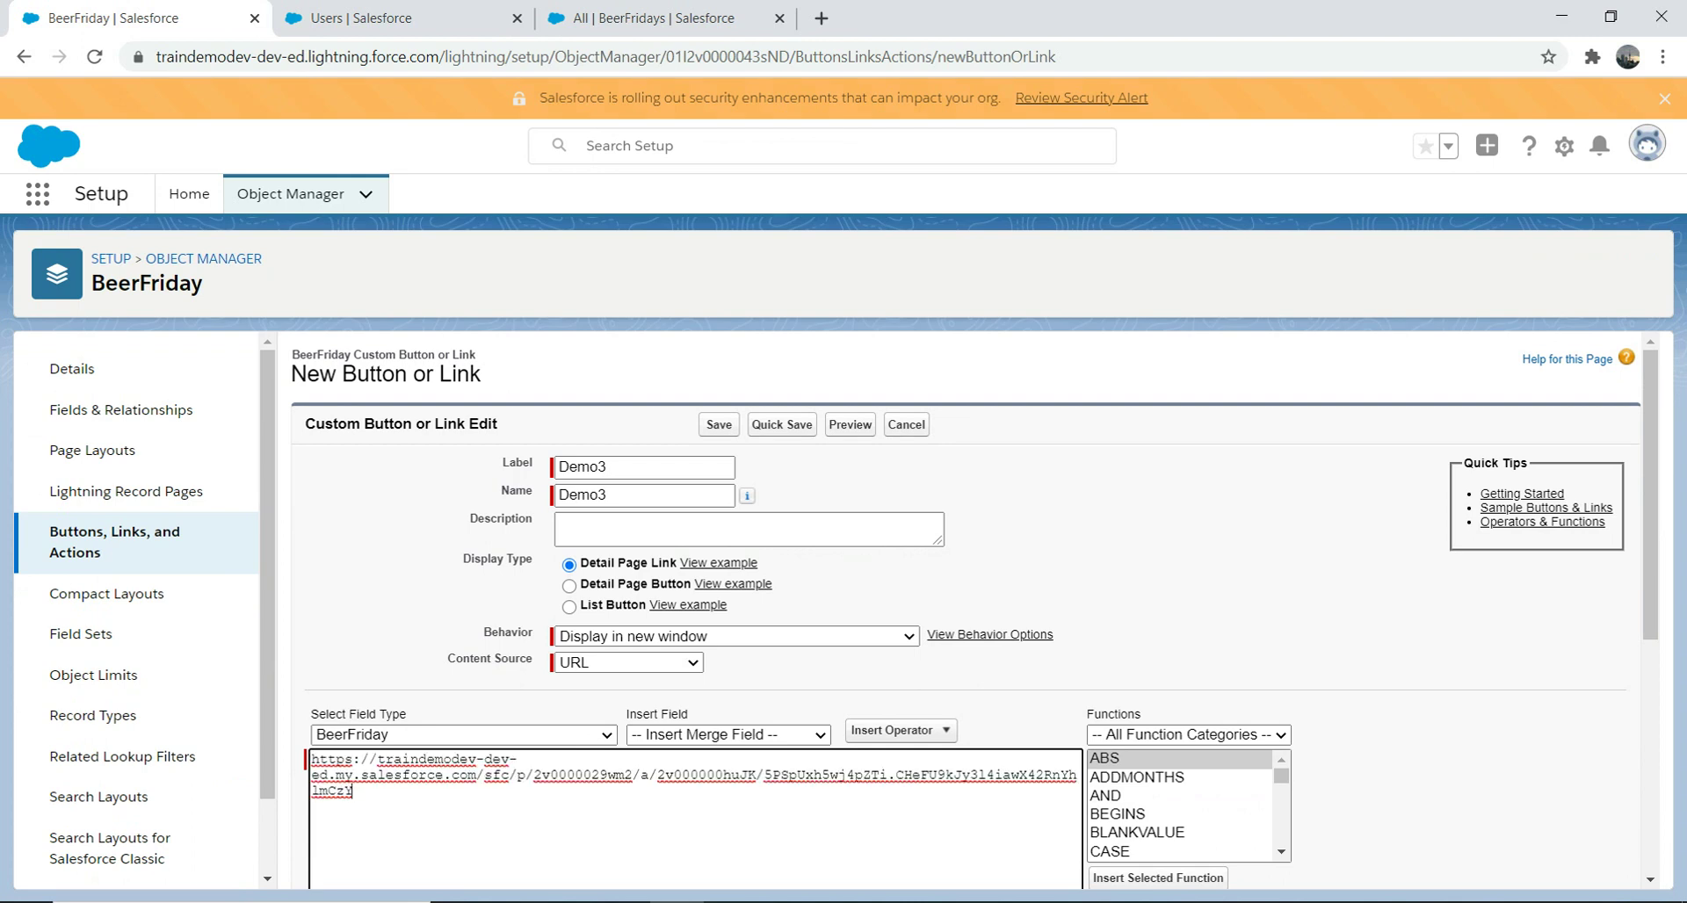
- Paste the shared Demo.txt link into Demo3's URL, trim it to the /sfc/p/ path, and save
left_click_drag(469, 775, 312, 759)
key("BackSpace")
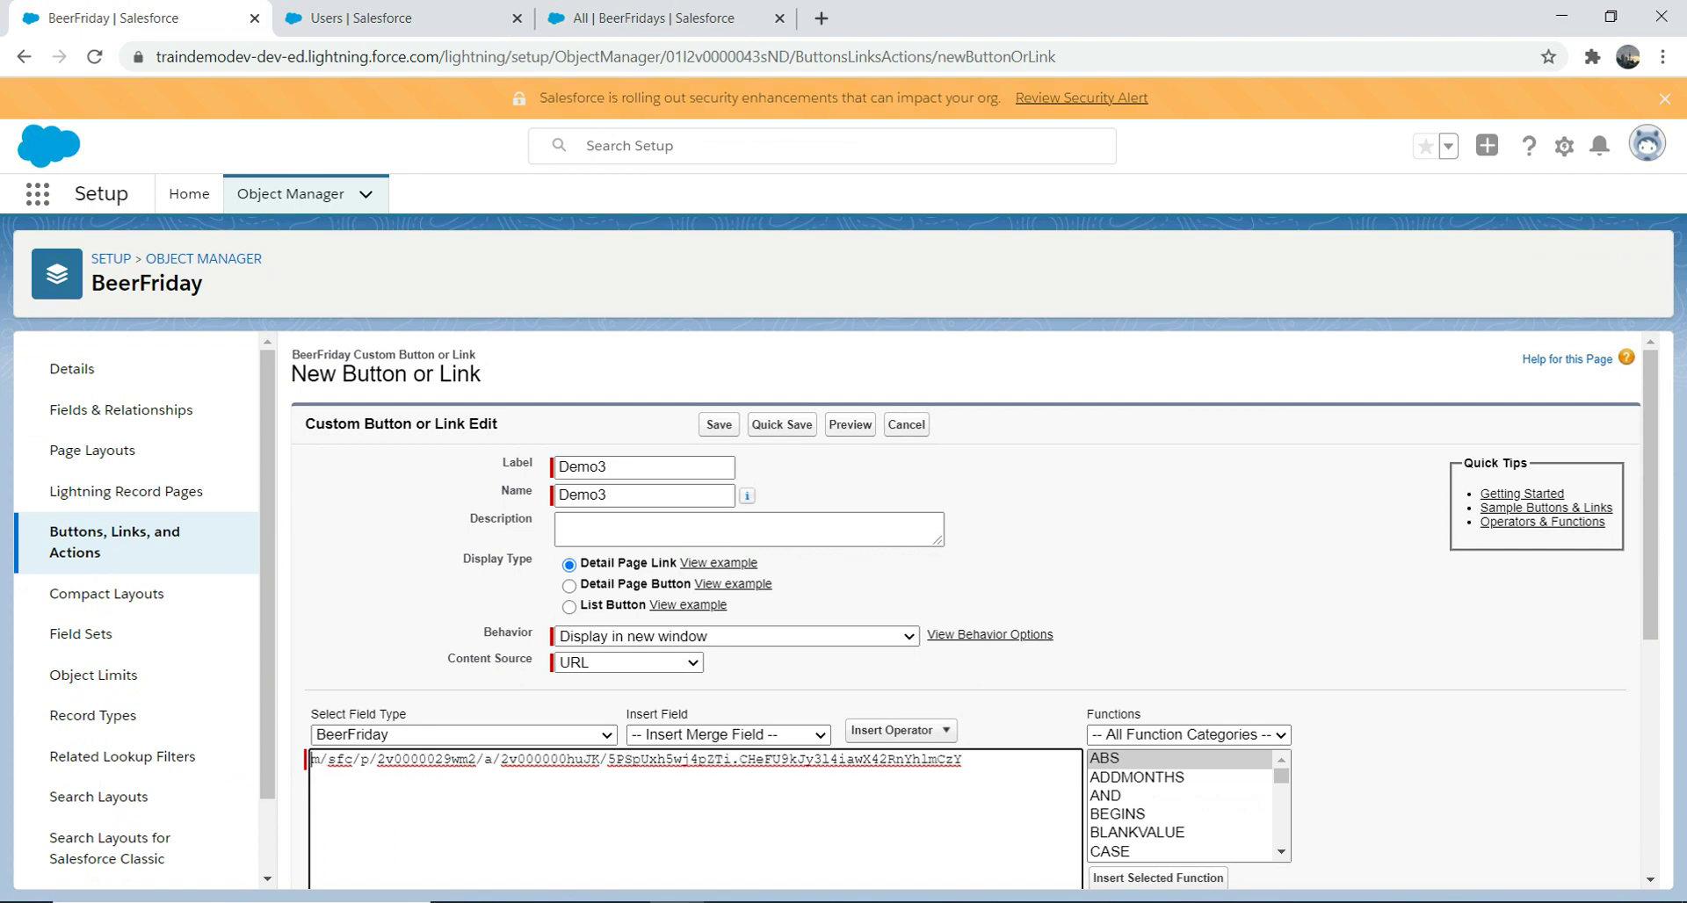
key("BackSpace")
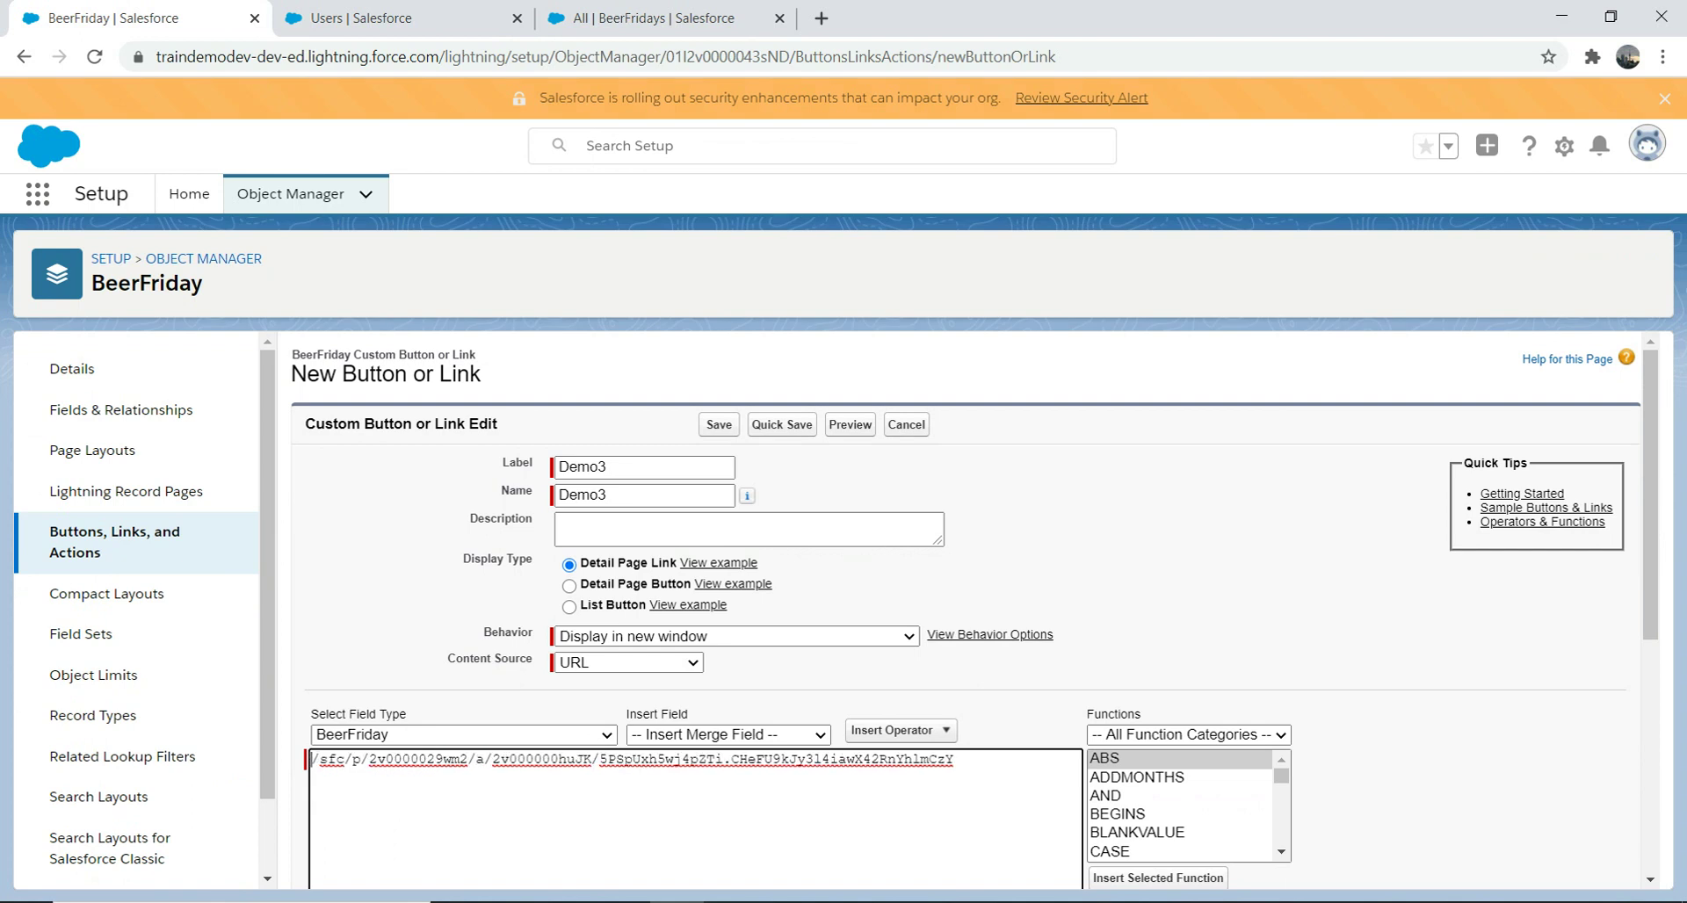
scroll(973, 615, "down", 4)
scroll(974, 615, "down", 2)
scroll(974, 615, "up", 6)
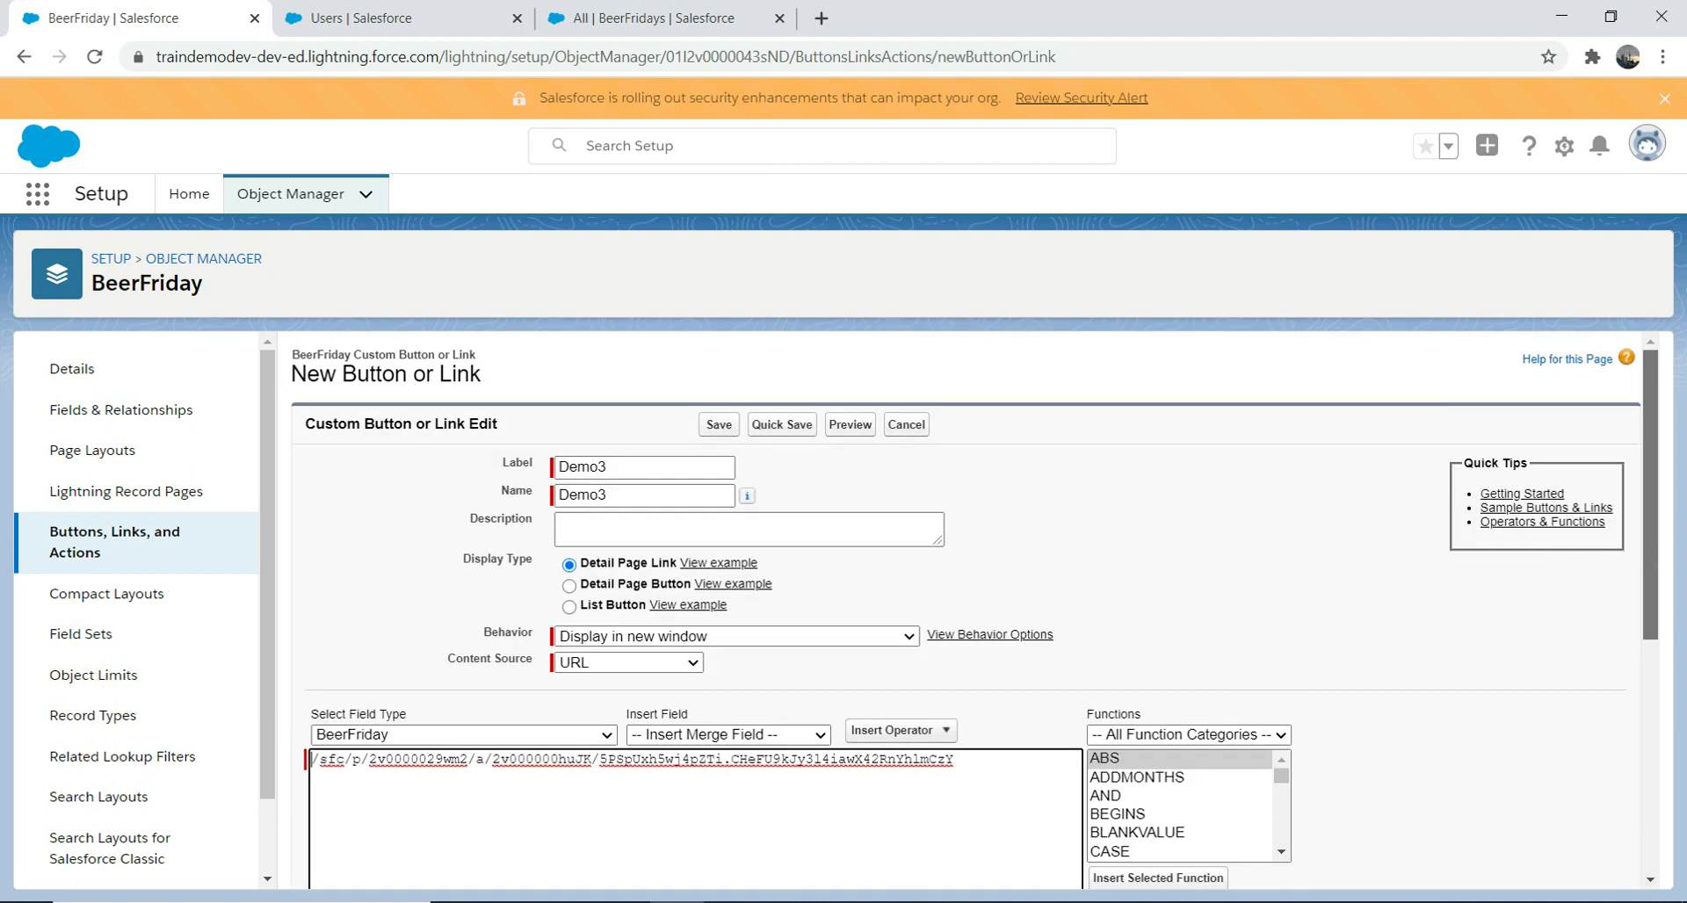
left_click(719, 425)
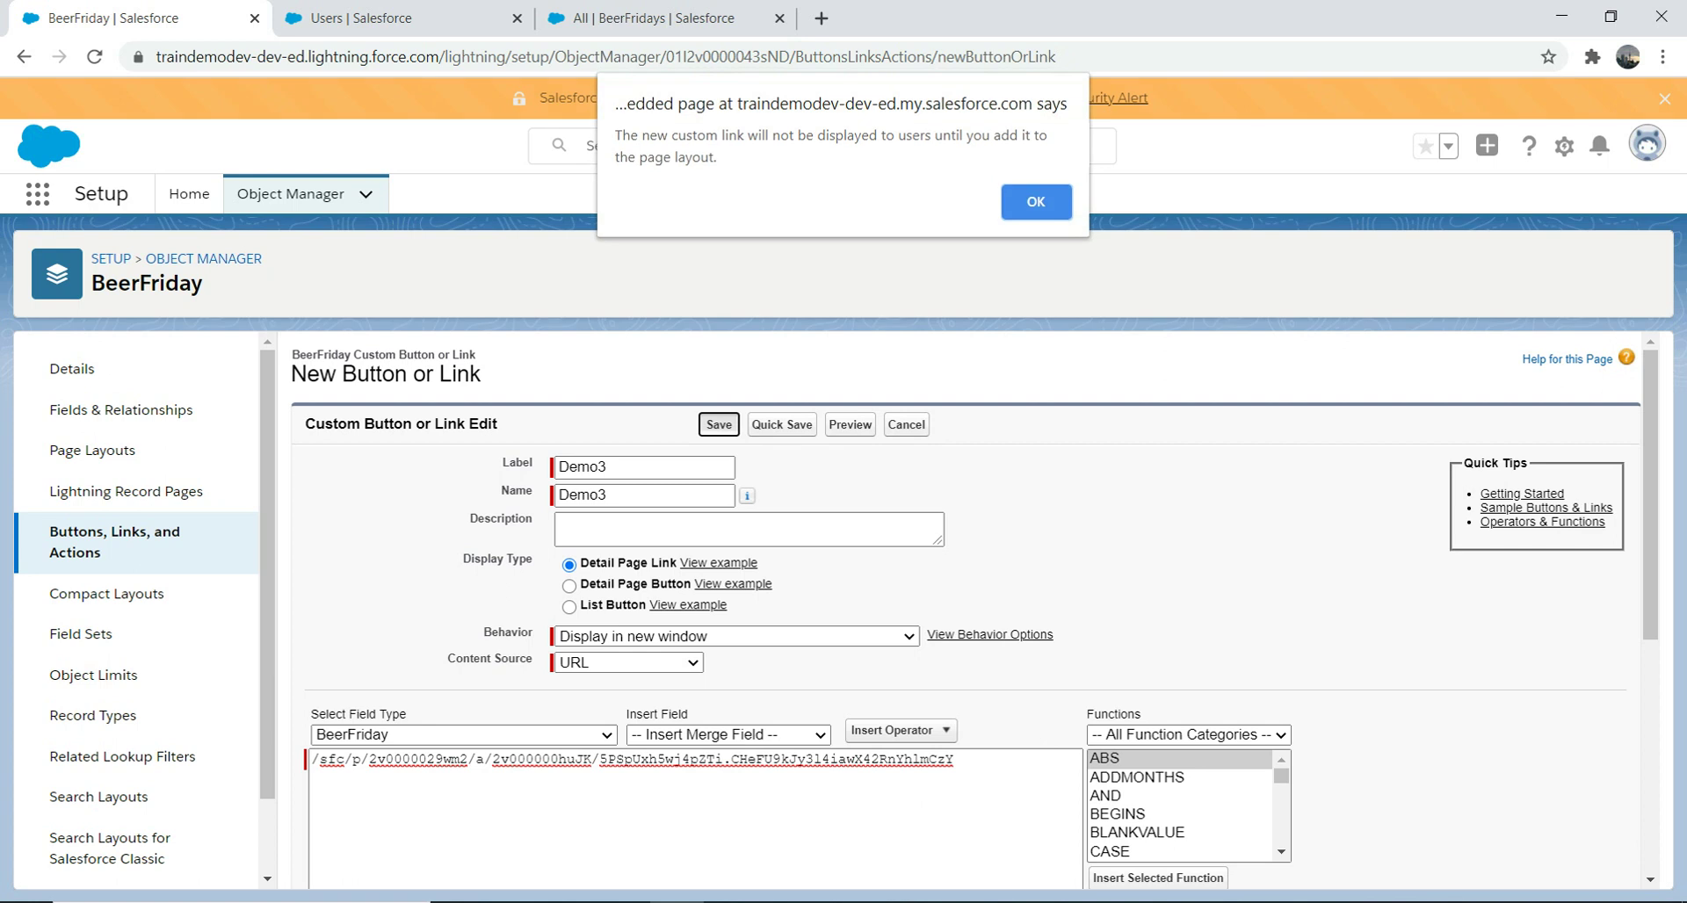
key("Return")
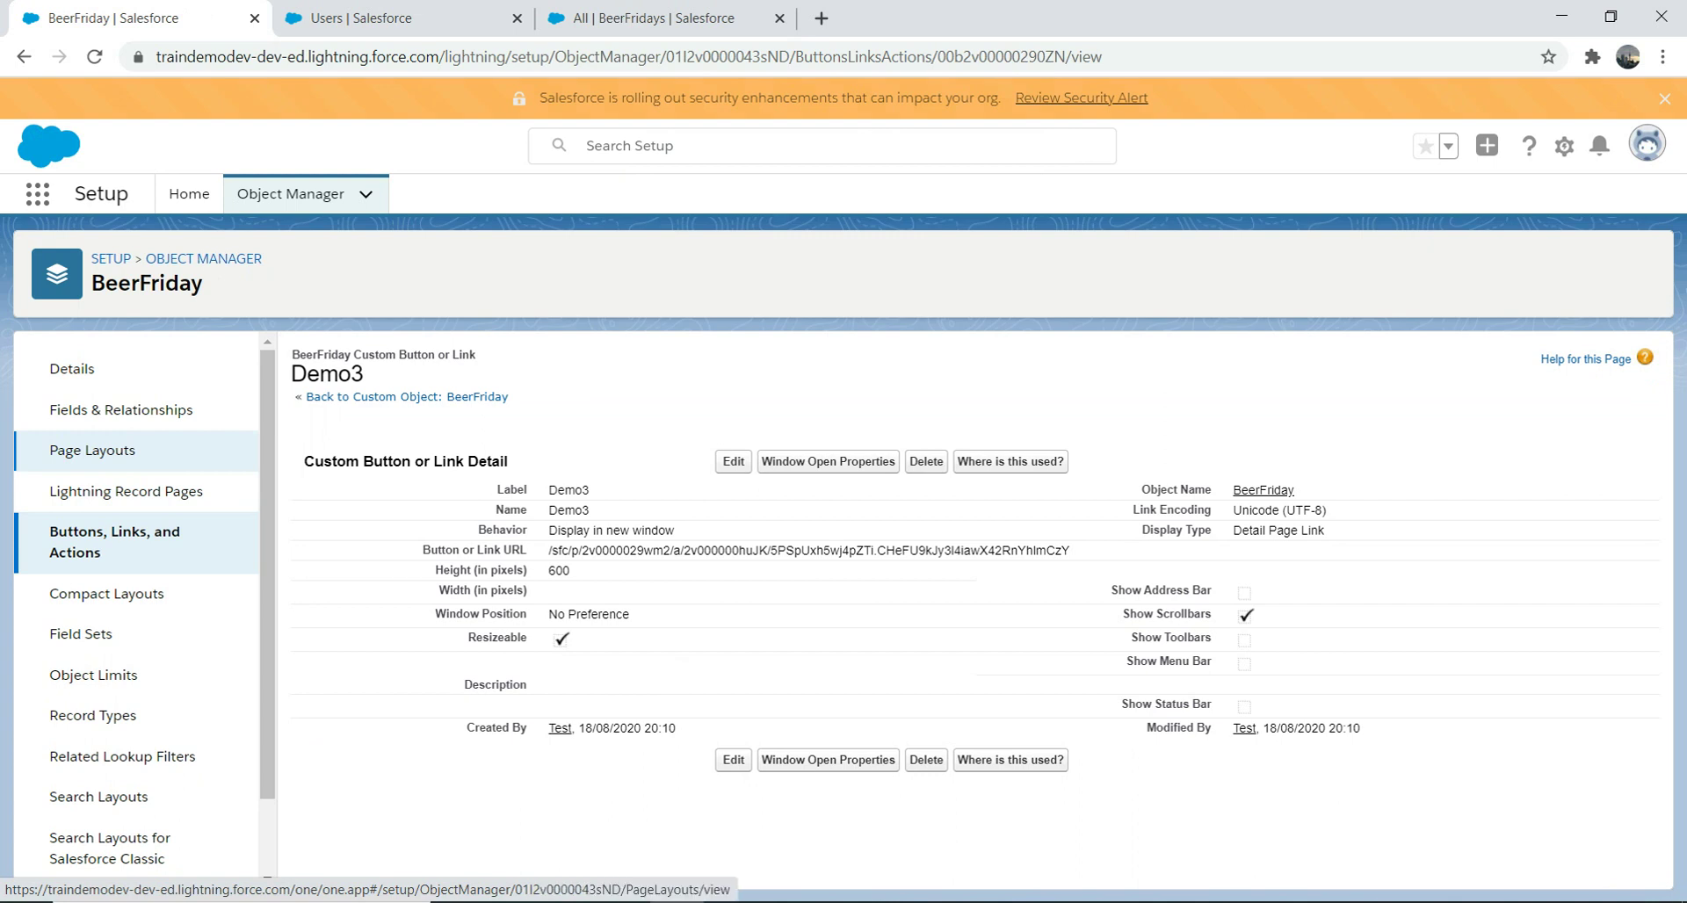
scroll(132, 450, "down", 1)
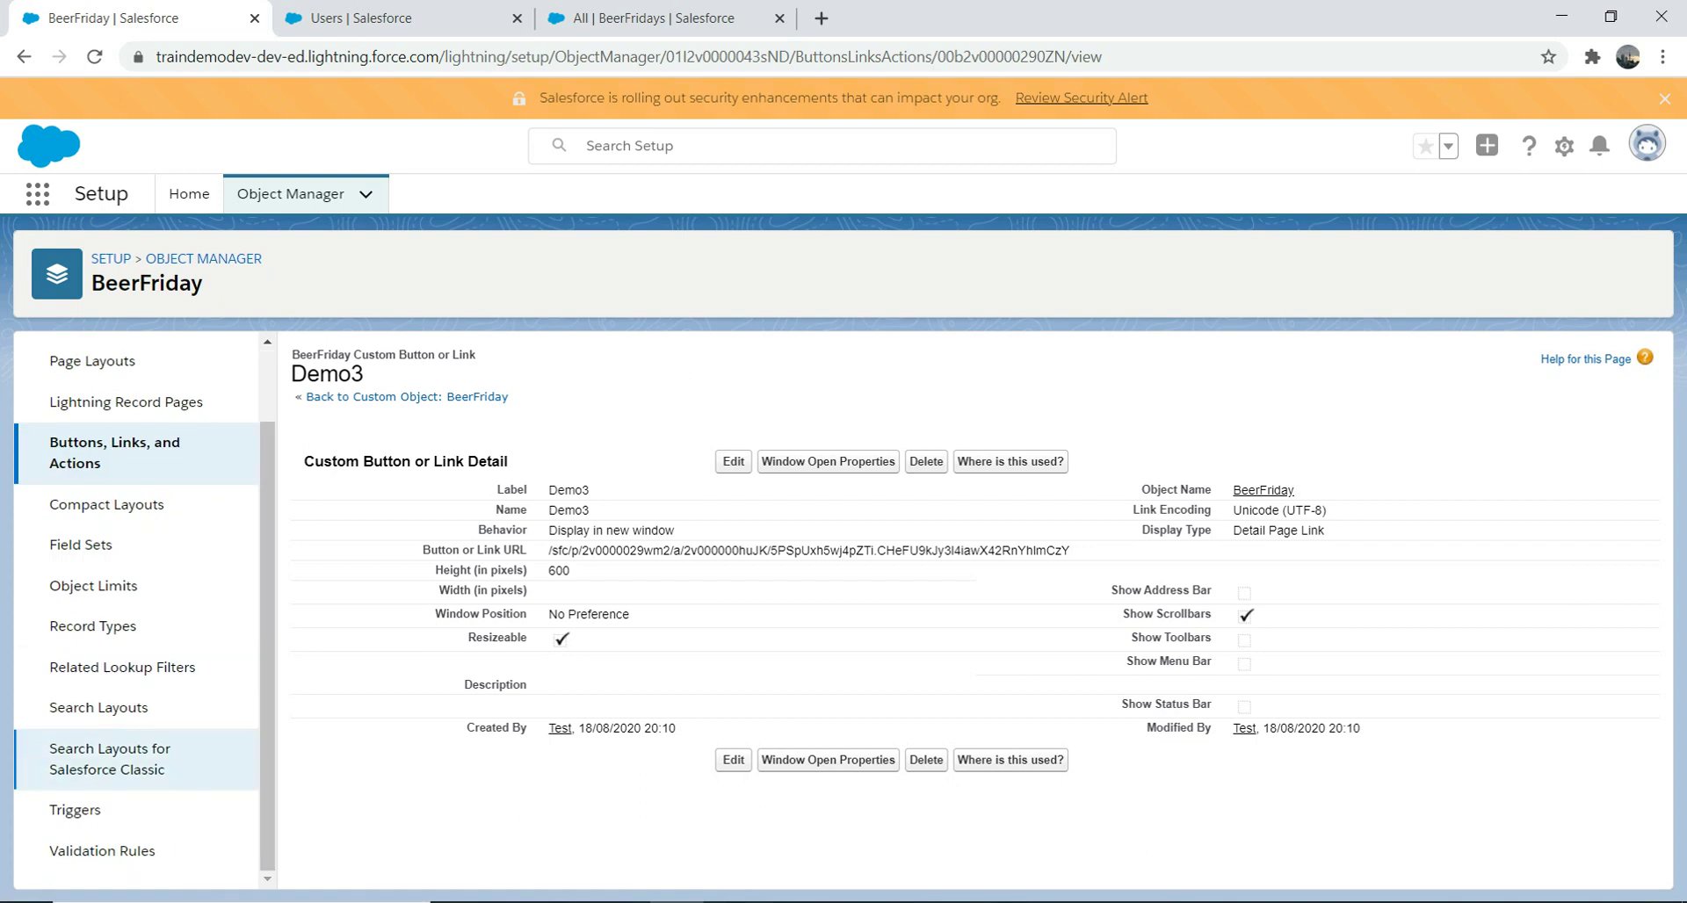
left_click(109, 758)
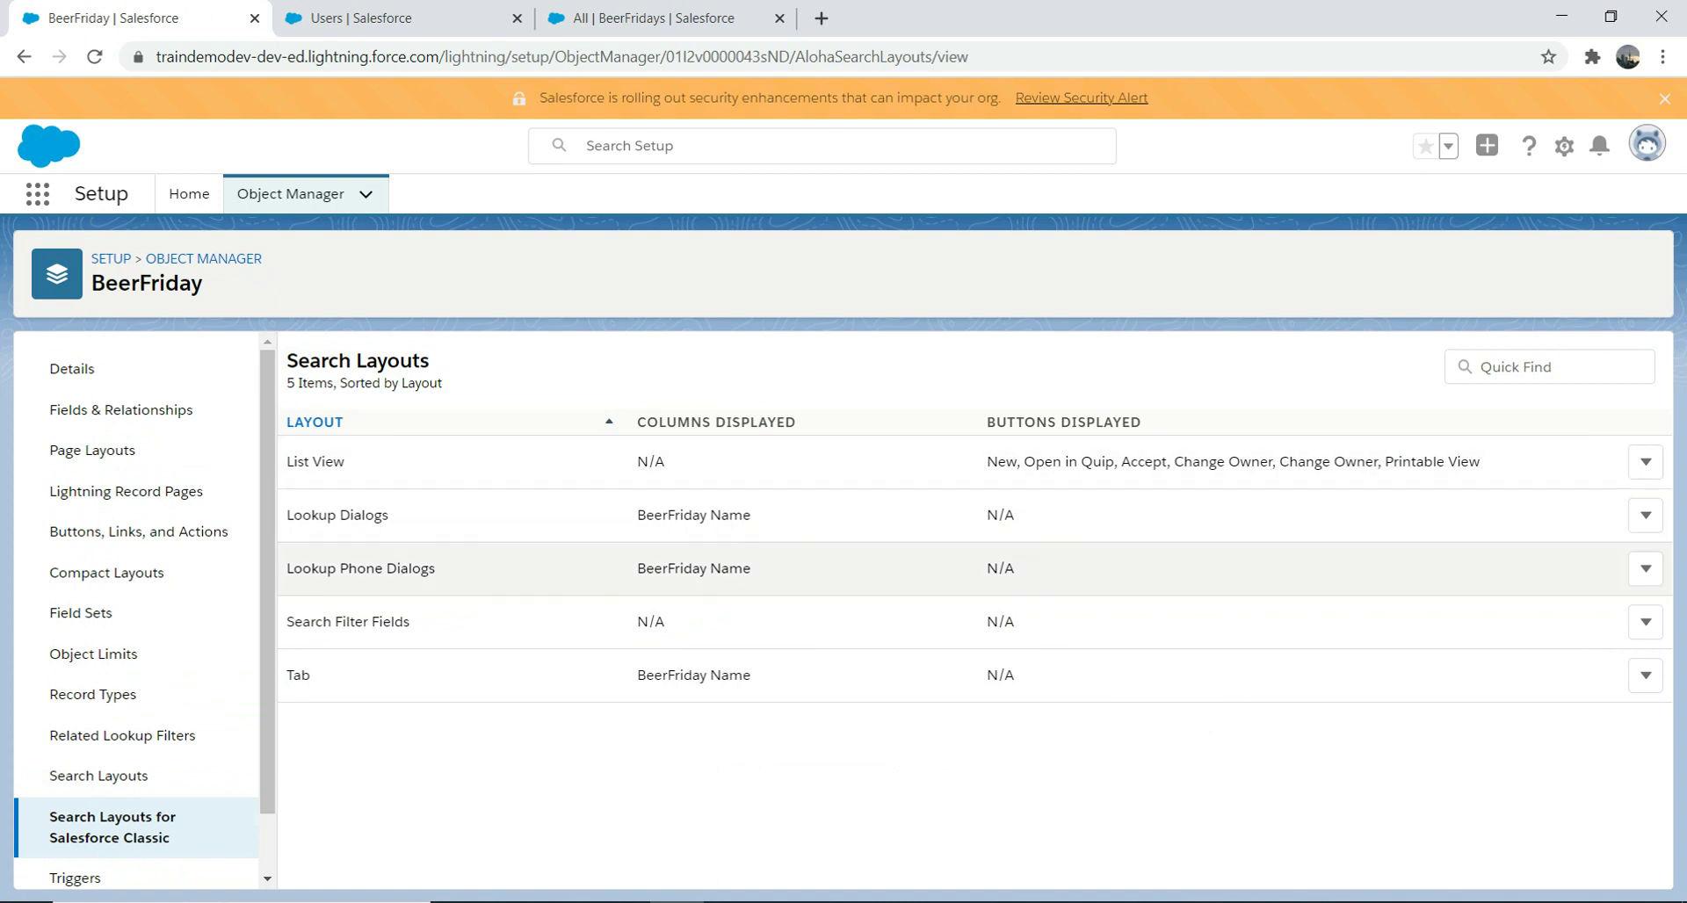
left_click(1646, 461)
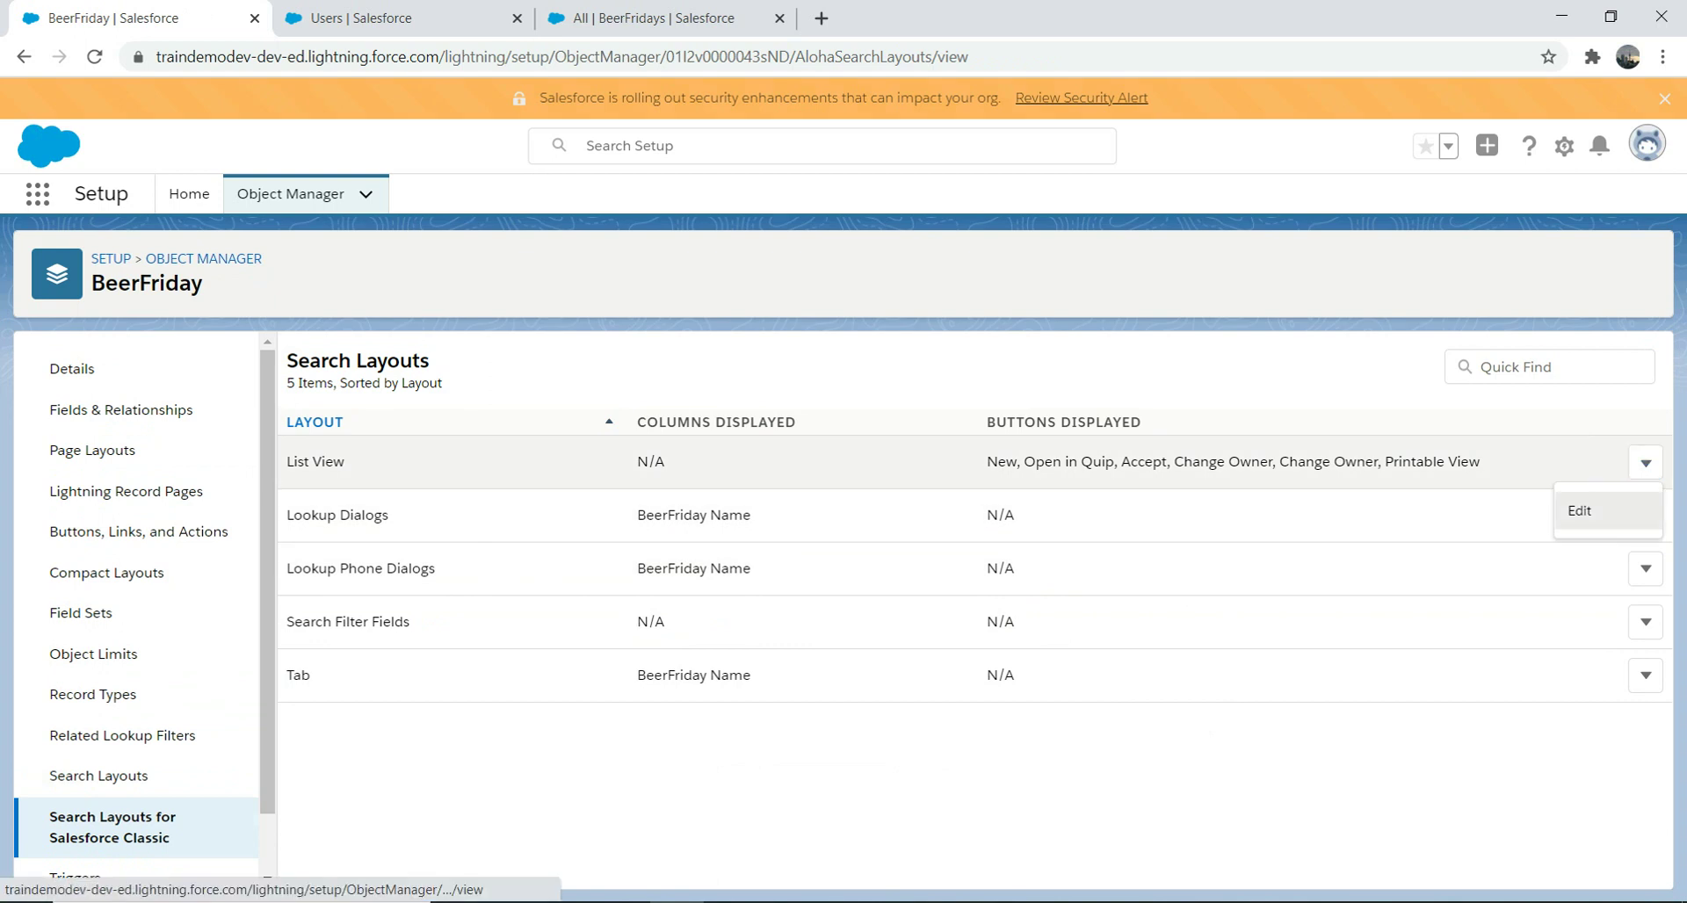
left_click(1591, 512)
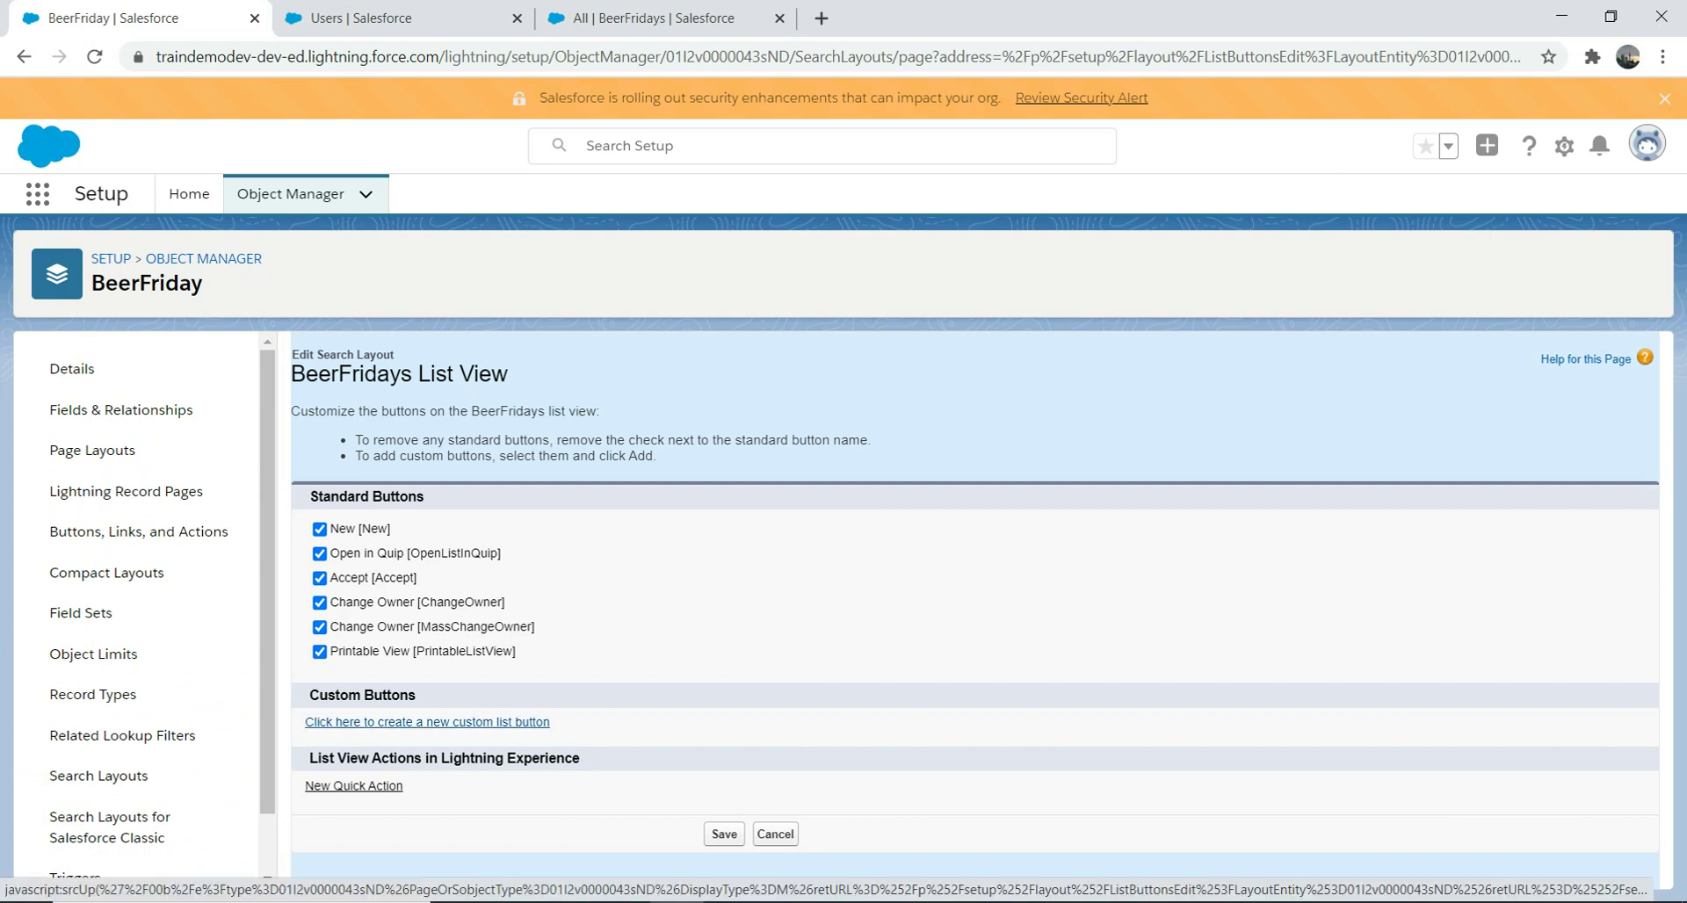
left_click(427, 721)
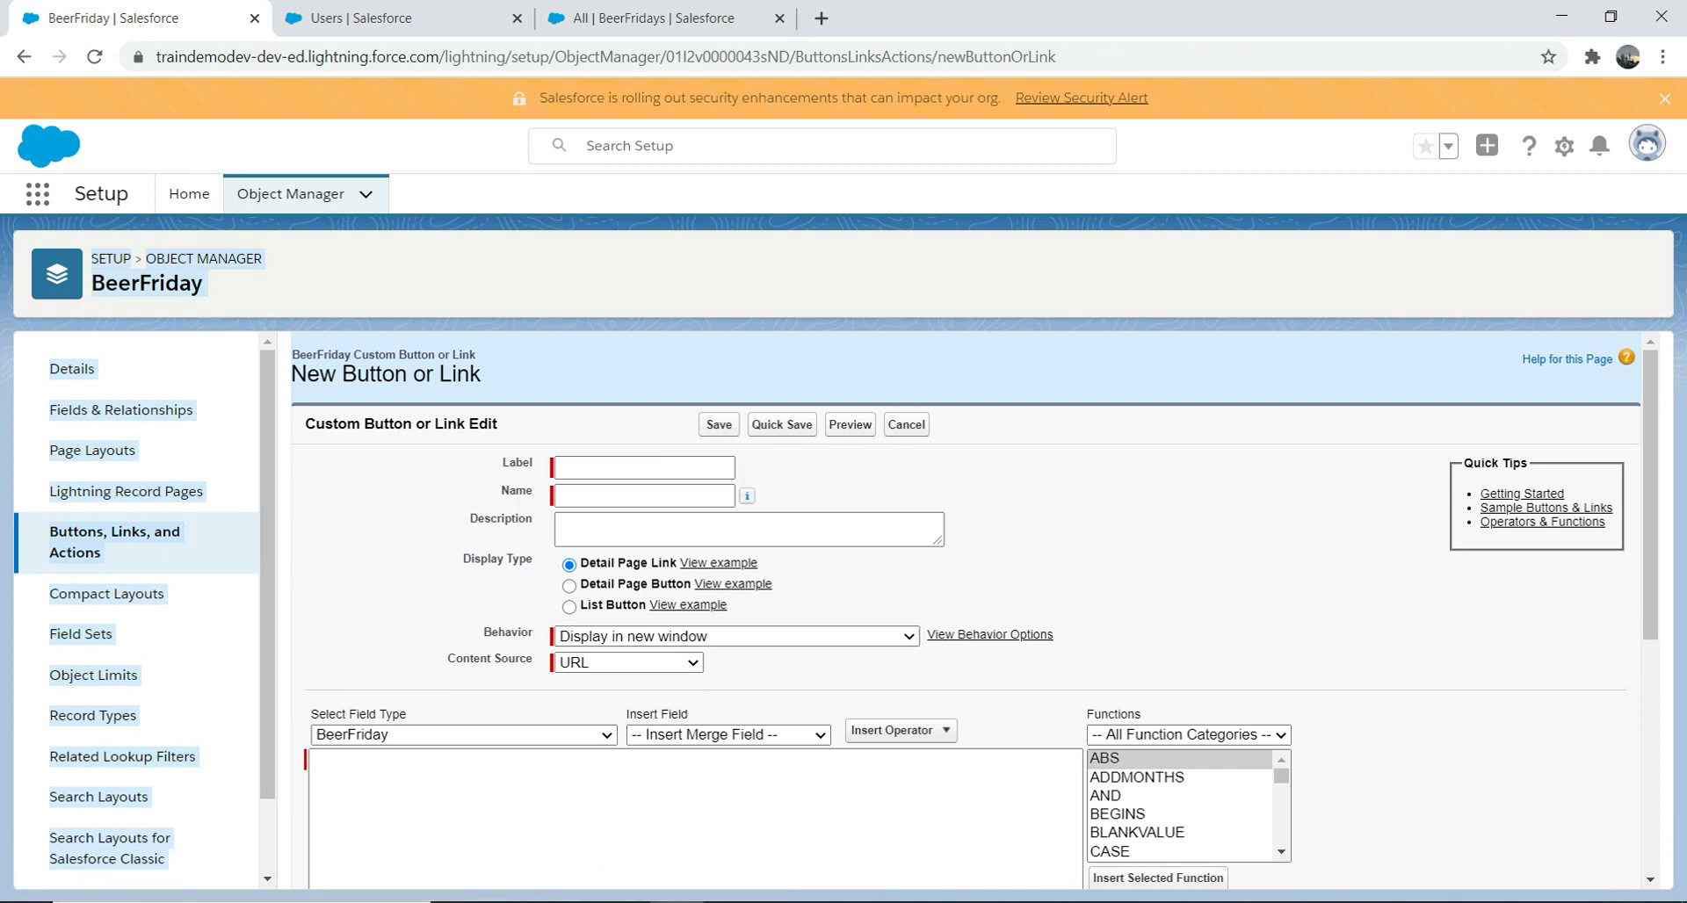
left_click(102, 543)
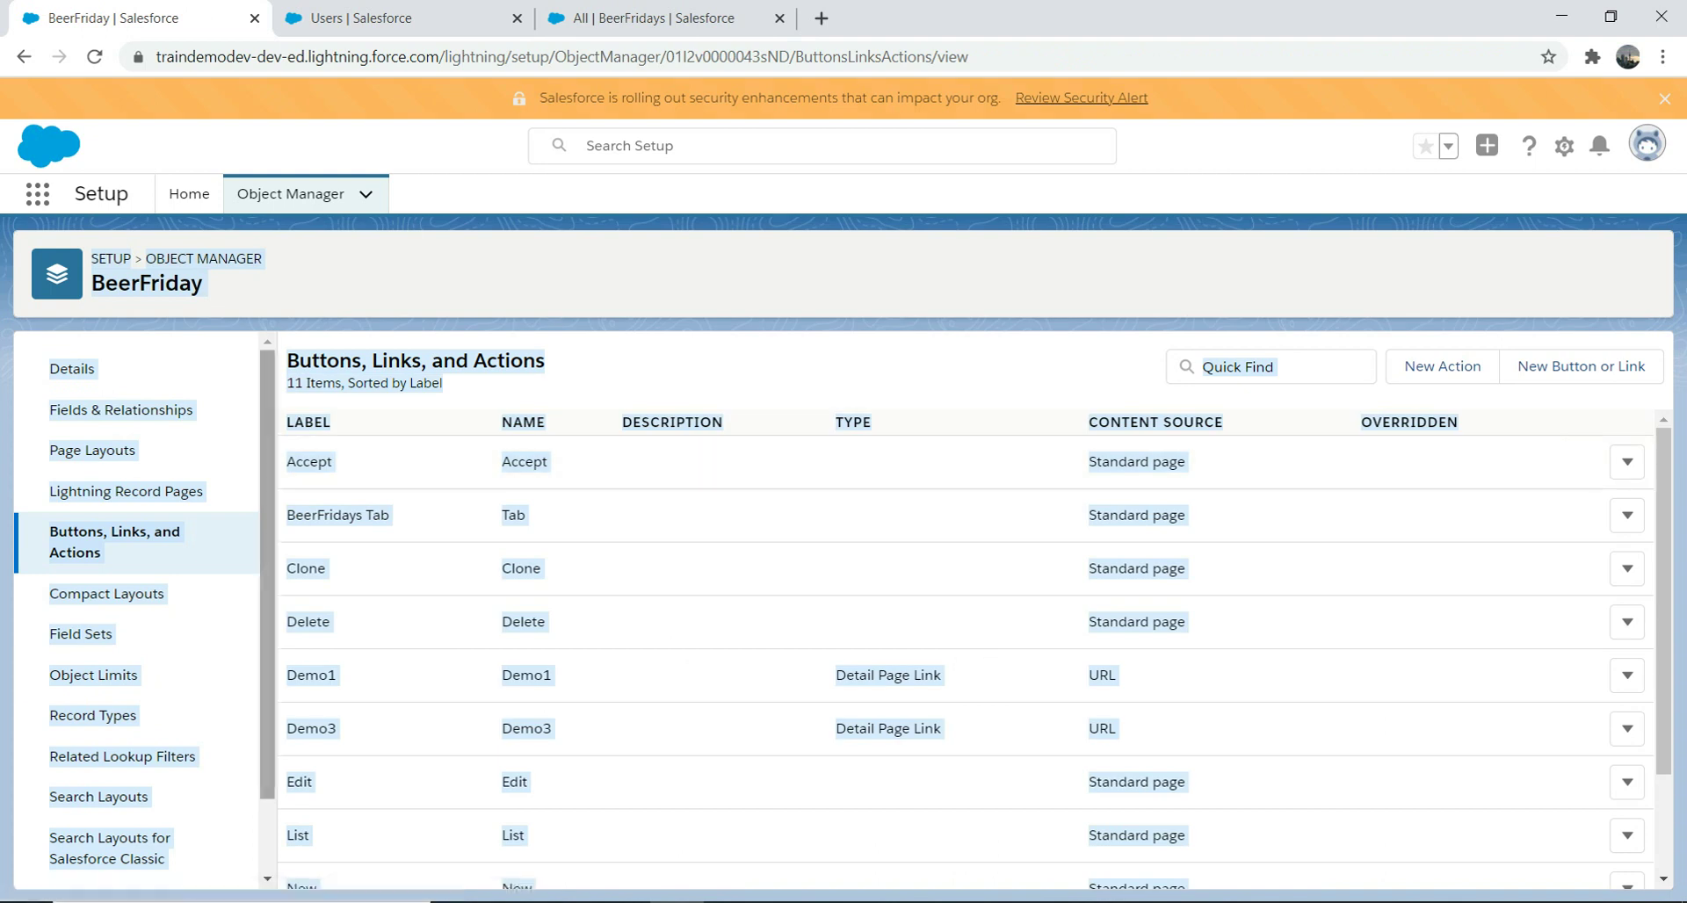
scroll(105, 758, "down", 1)
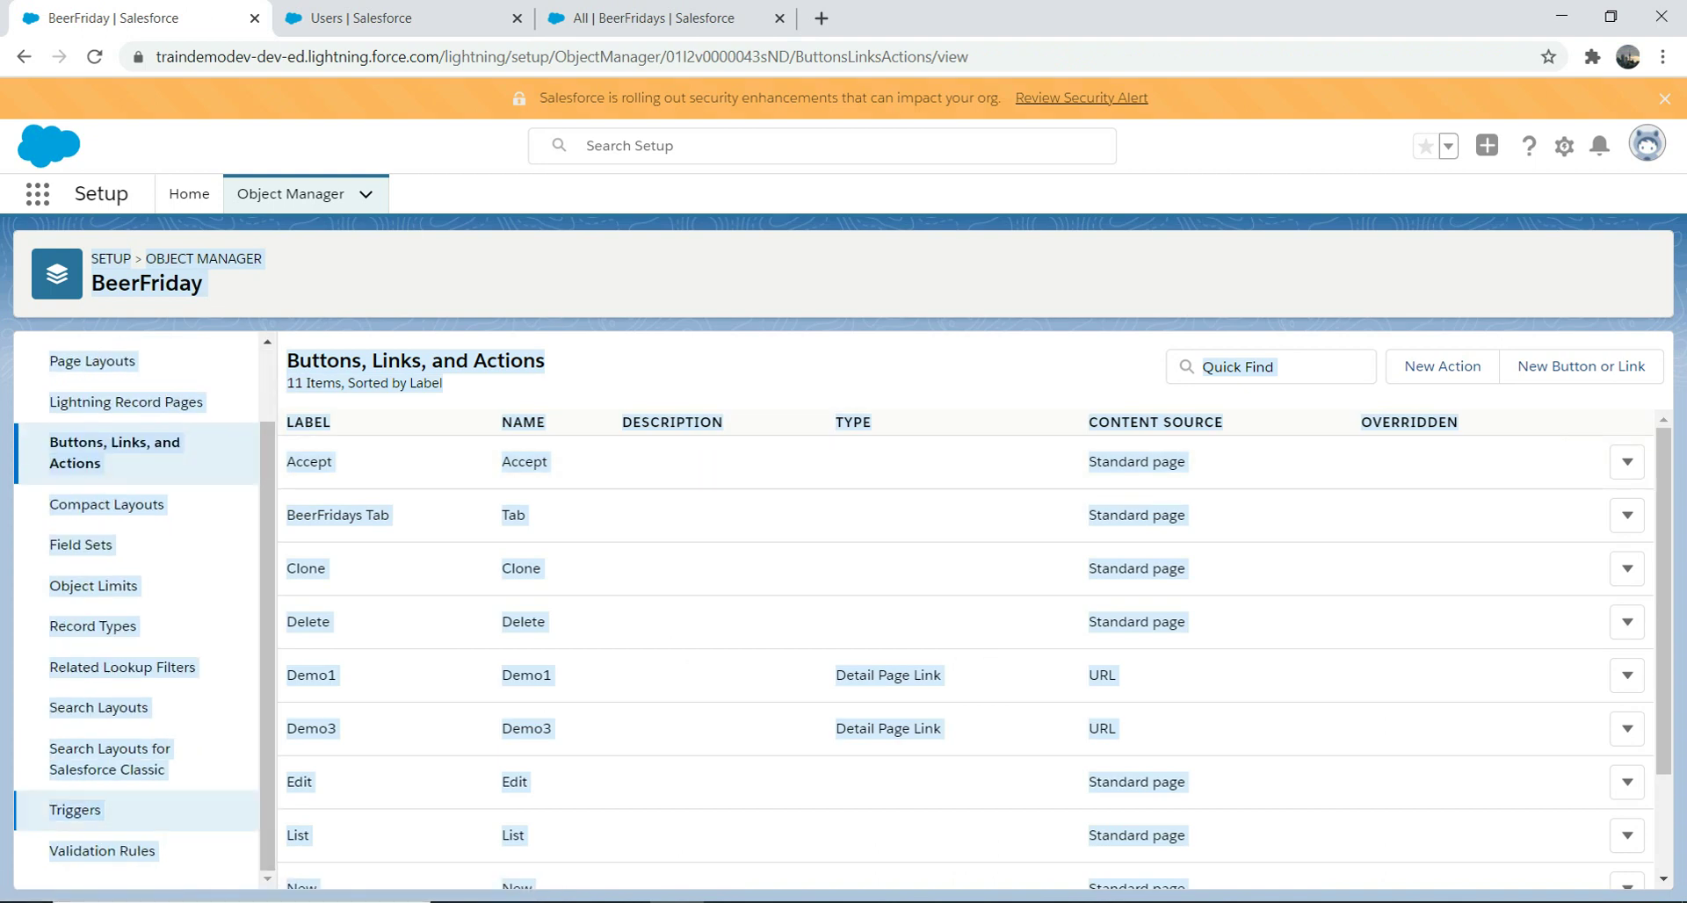
left_click(102, 851)
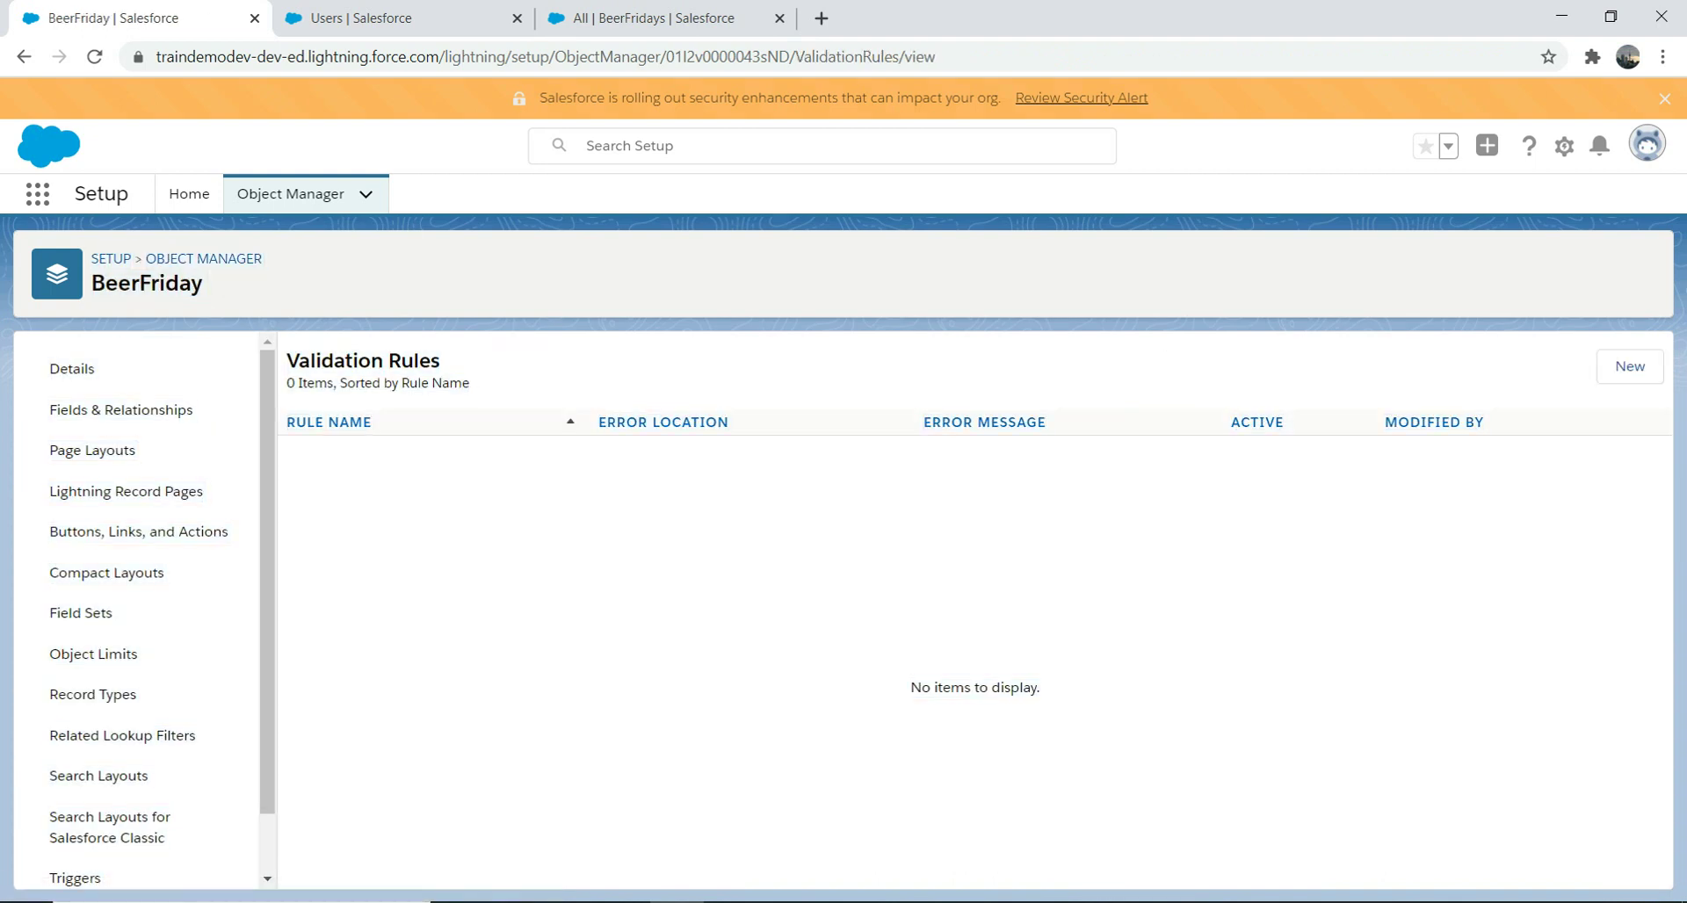
left_click(112, 827)
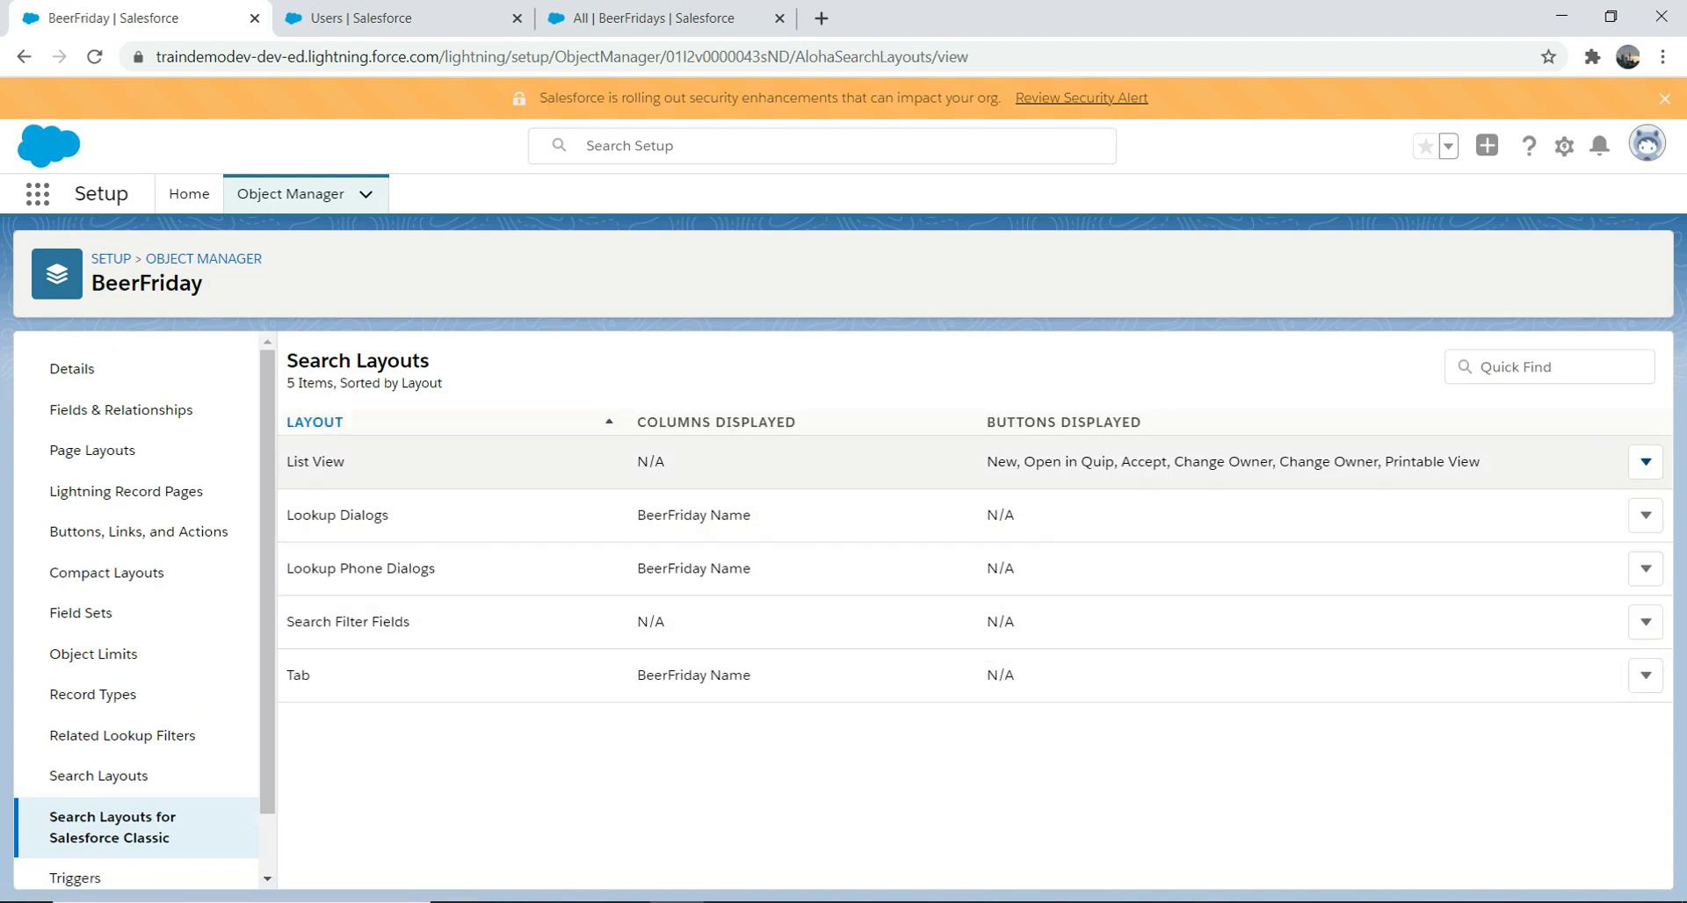
left_click(1646, 461)
left_click(1582, 511)
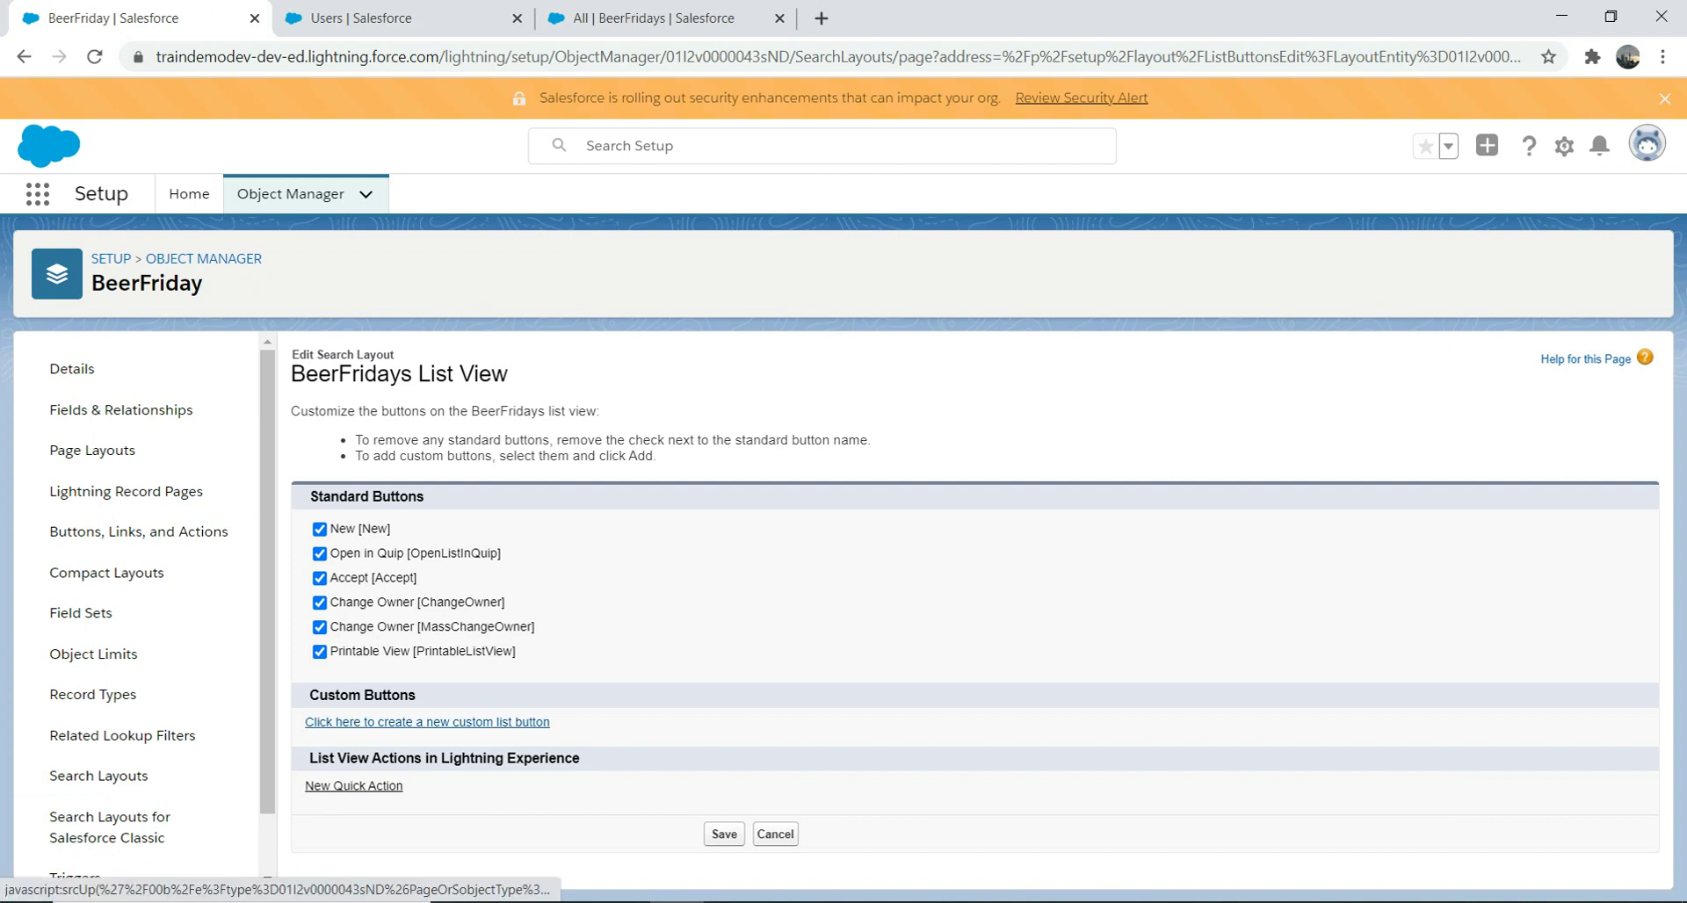
left_click(427, 722)
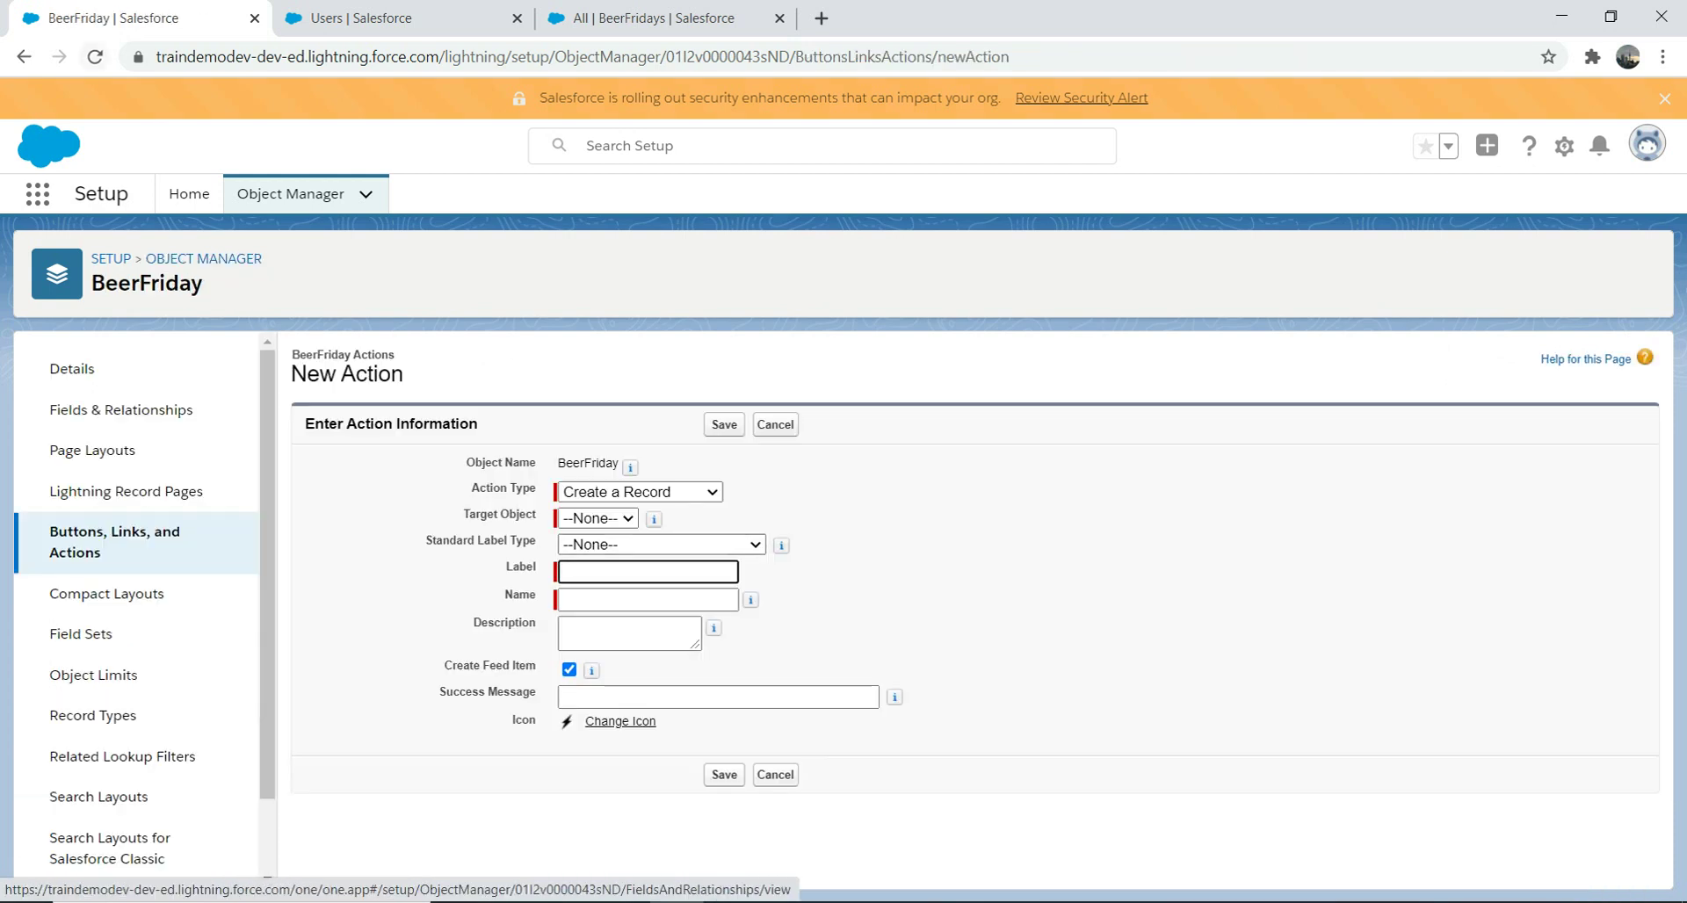
left_click(24, 56)
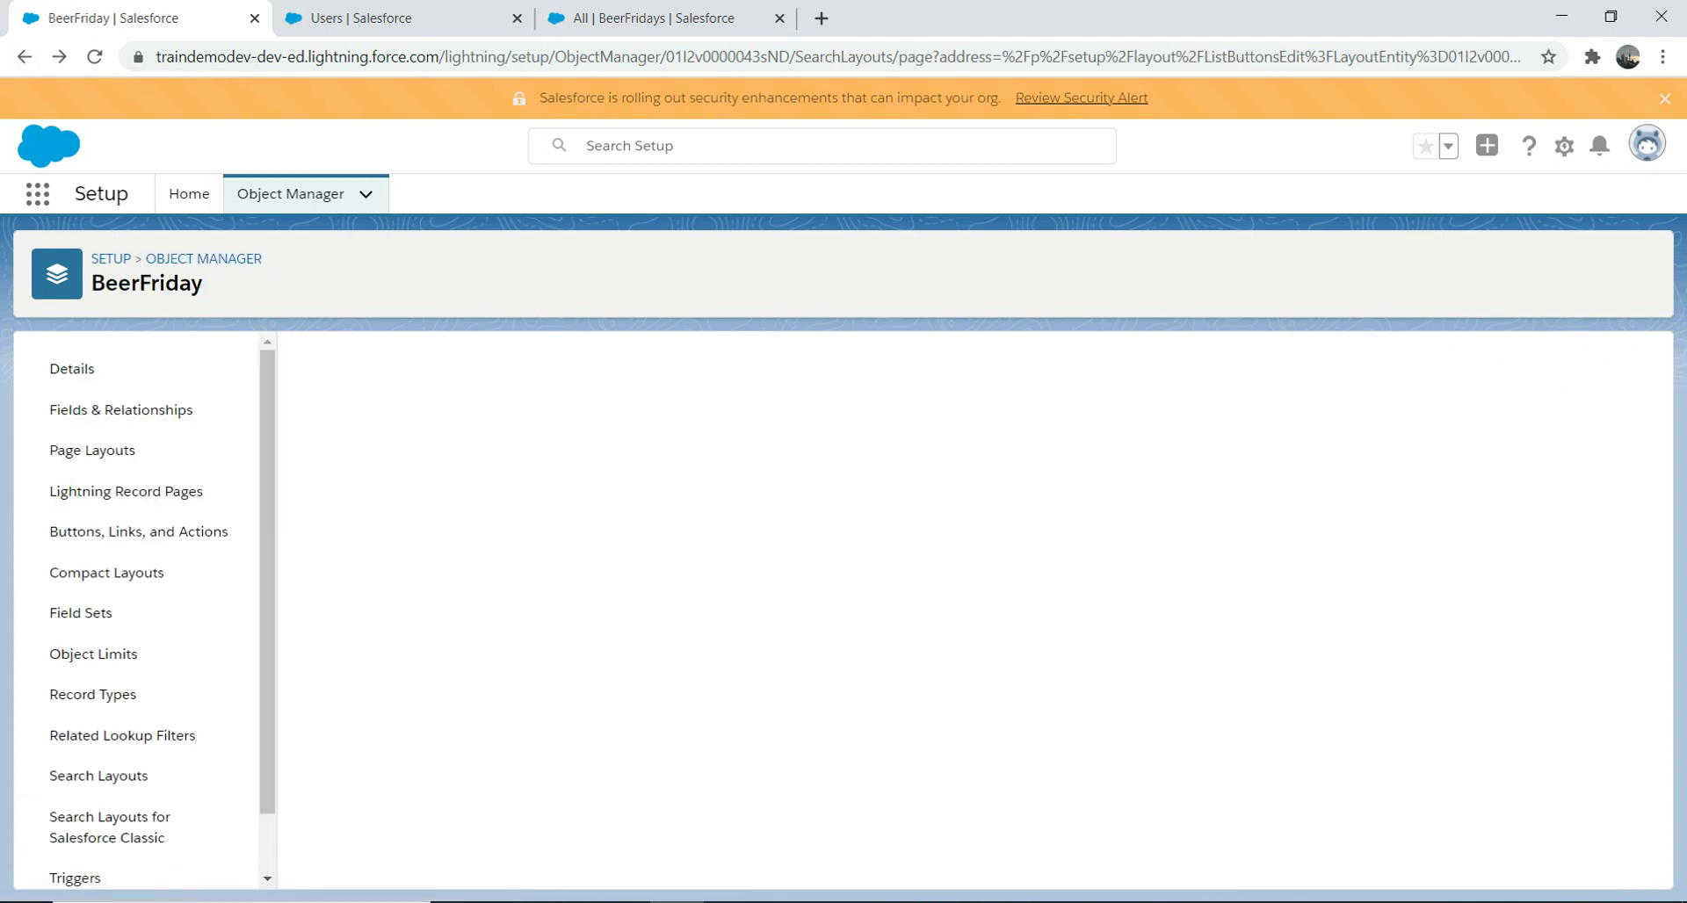
- Start a new BeerFriday list button labelled Demo3 whose URL is the file's relative /sfc/p/ path
left_click(427, 721)
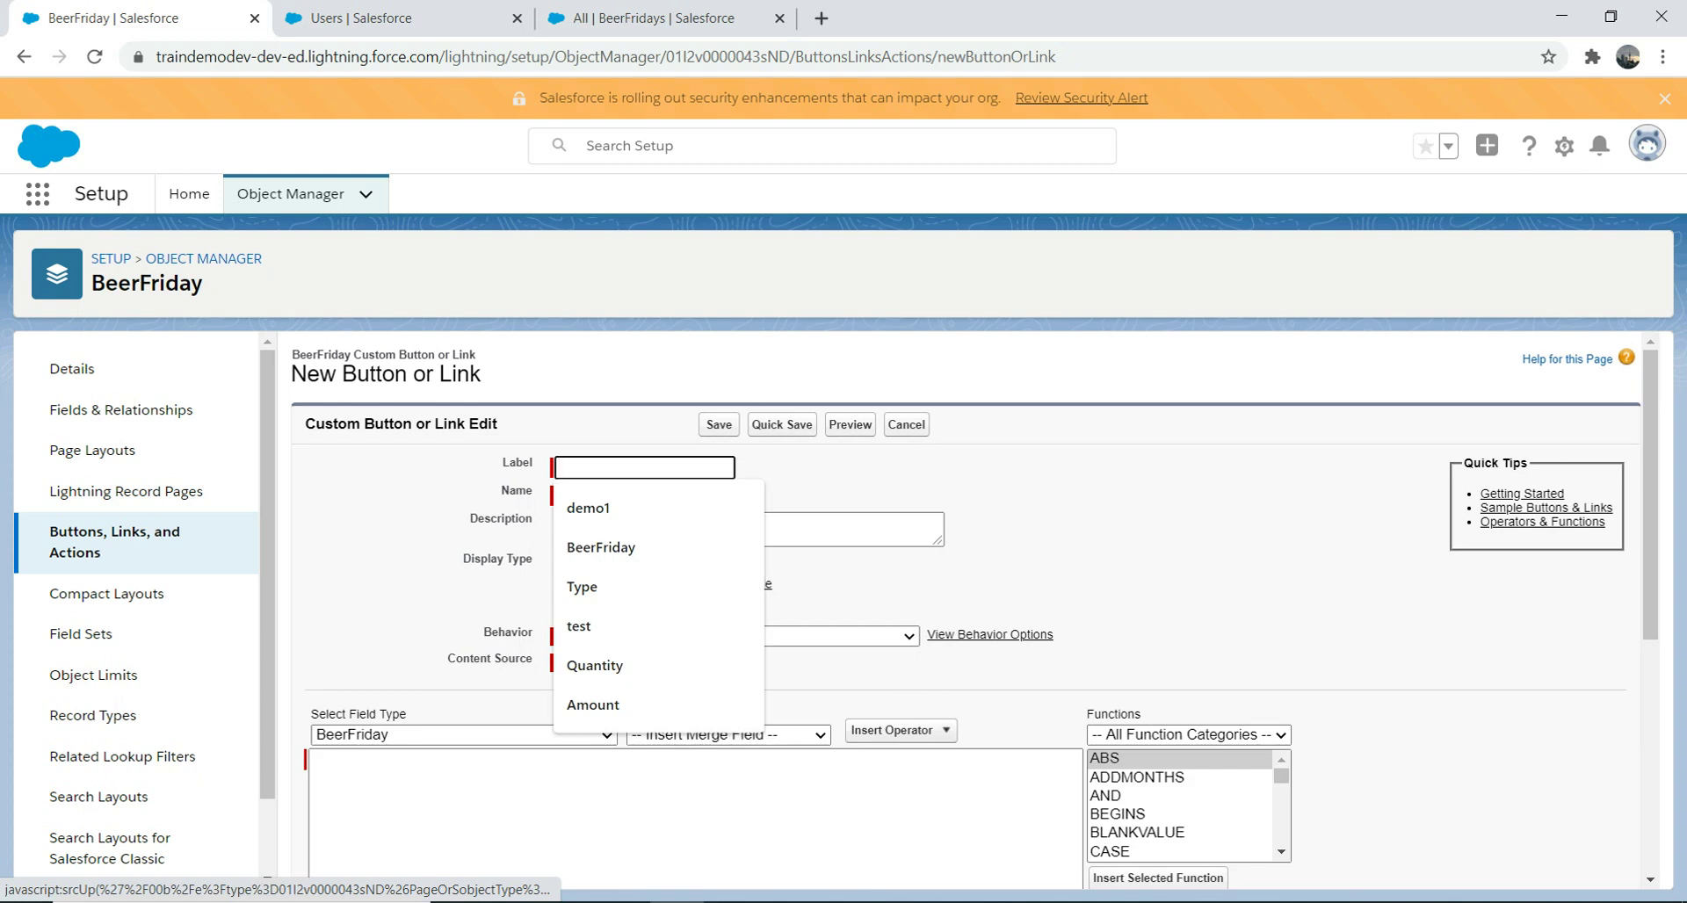
type("Demo2")
key("BackSpace")
type("3")
key("Tab")
left_click(568, 607)
left_click(352, 782)
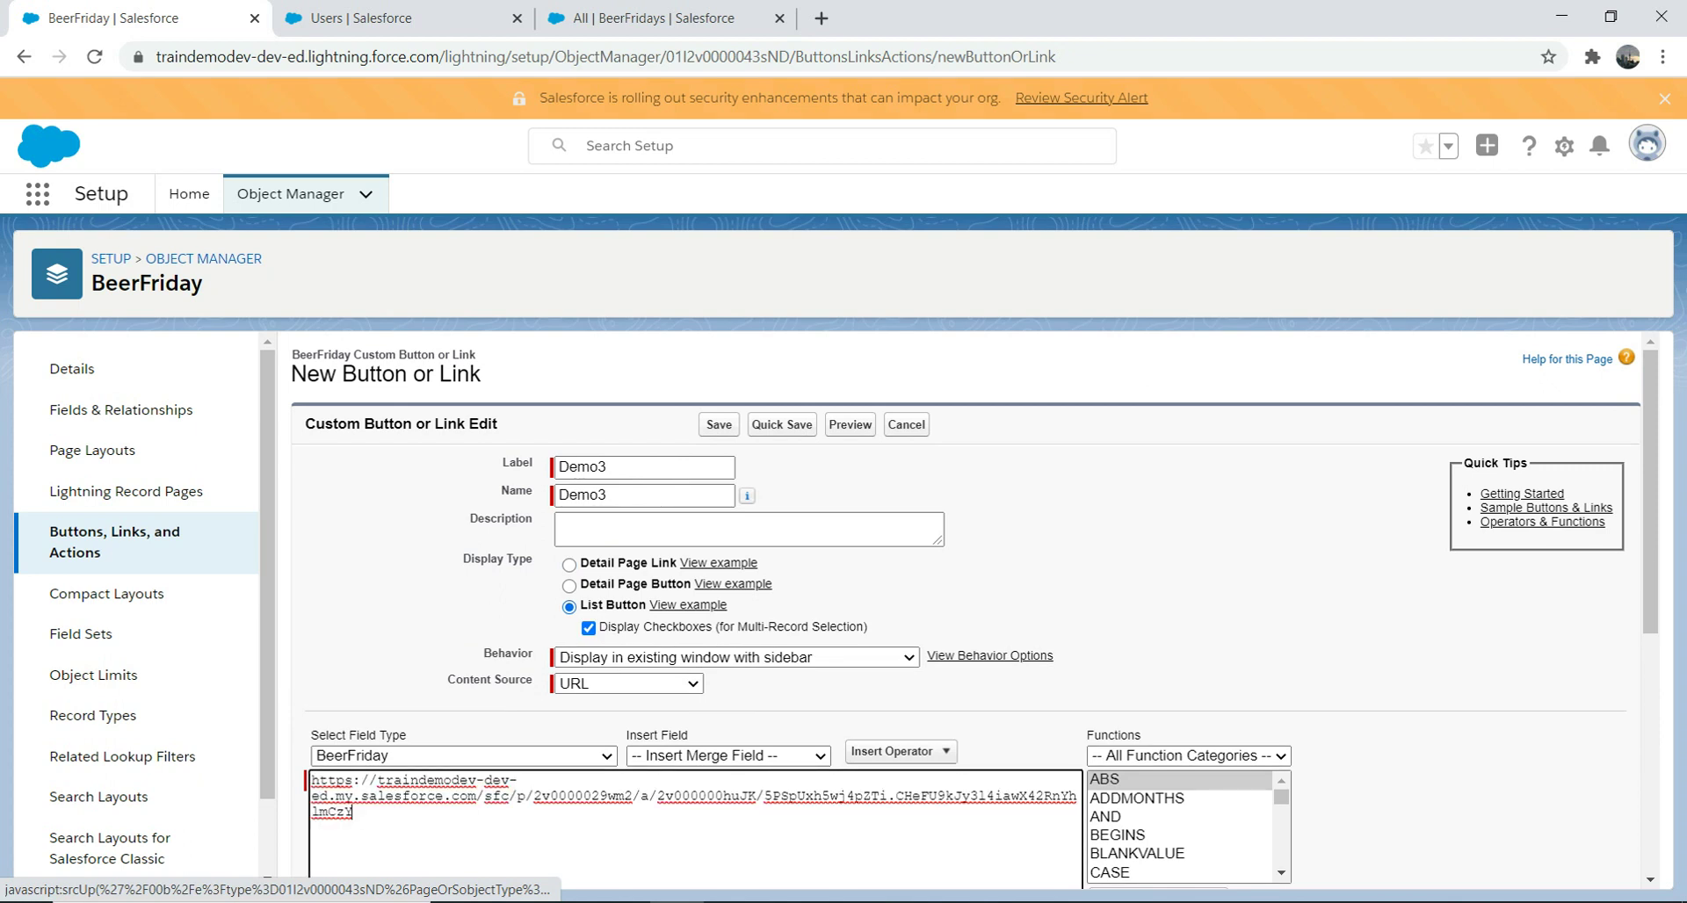
left_click_drag(469, 796, 312, 780)
key("BackSpace")
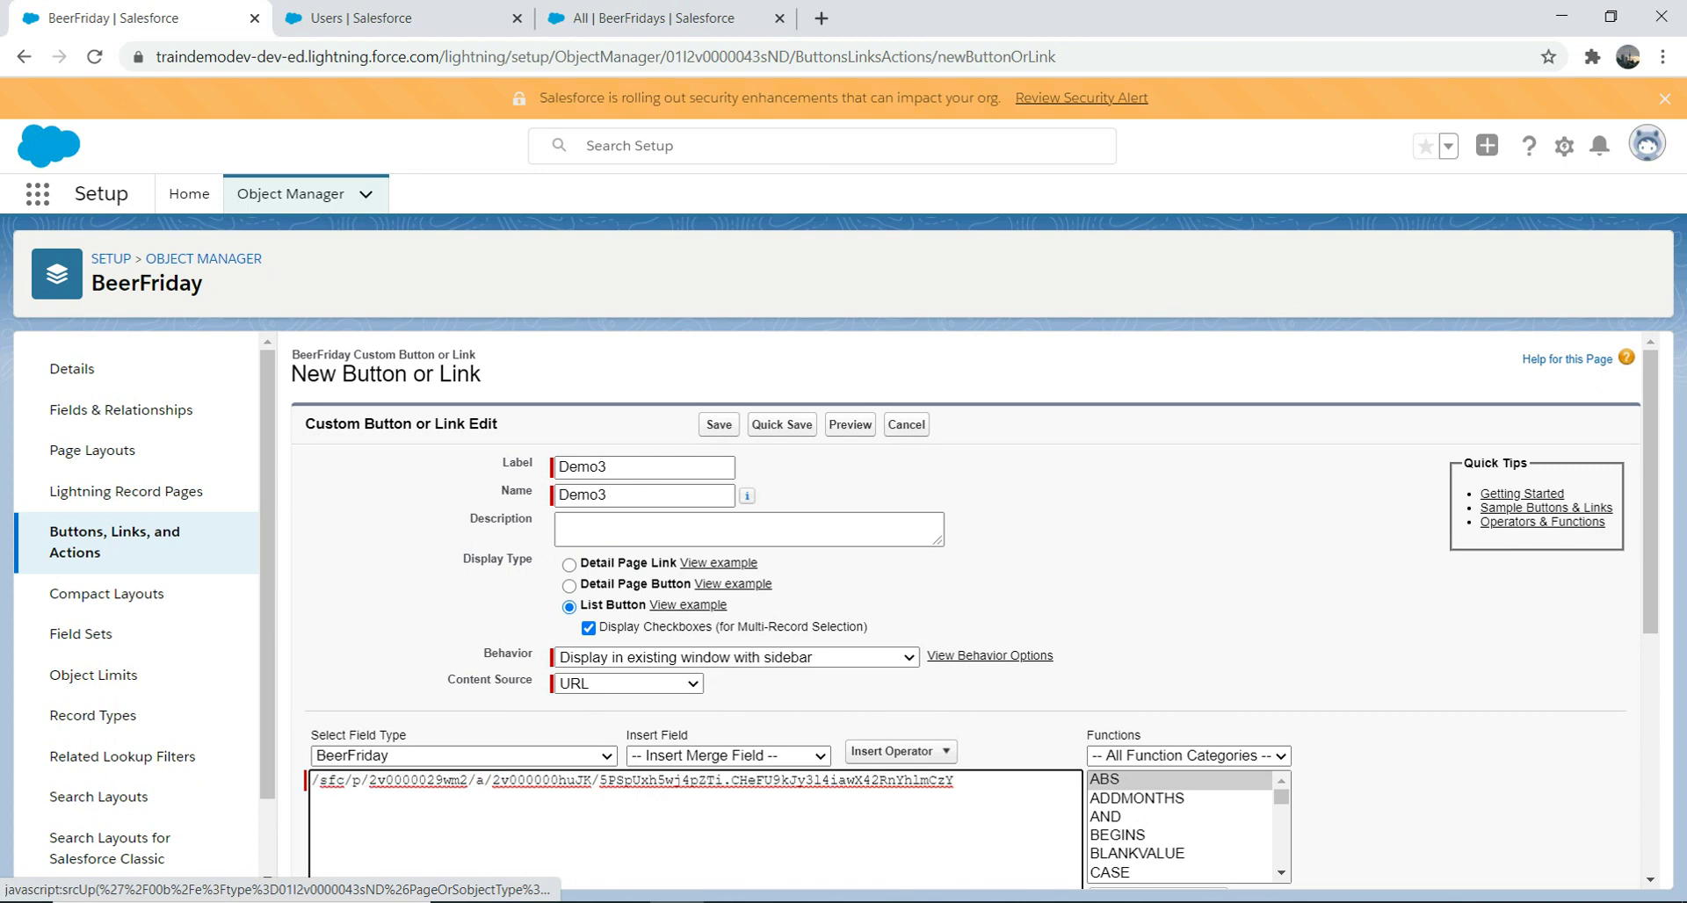
- Change the button's label and name to Demo4 and save it
left_click(606, 467)
key("BackSpace")
type("4")
key("Tab")
type("Demo4")
left_click(719, 424)
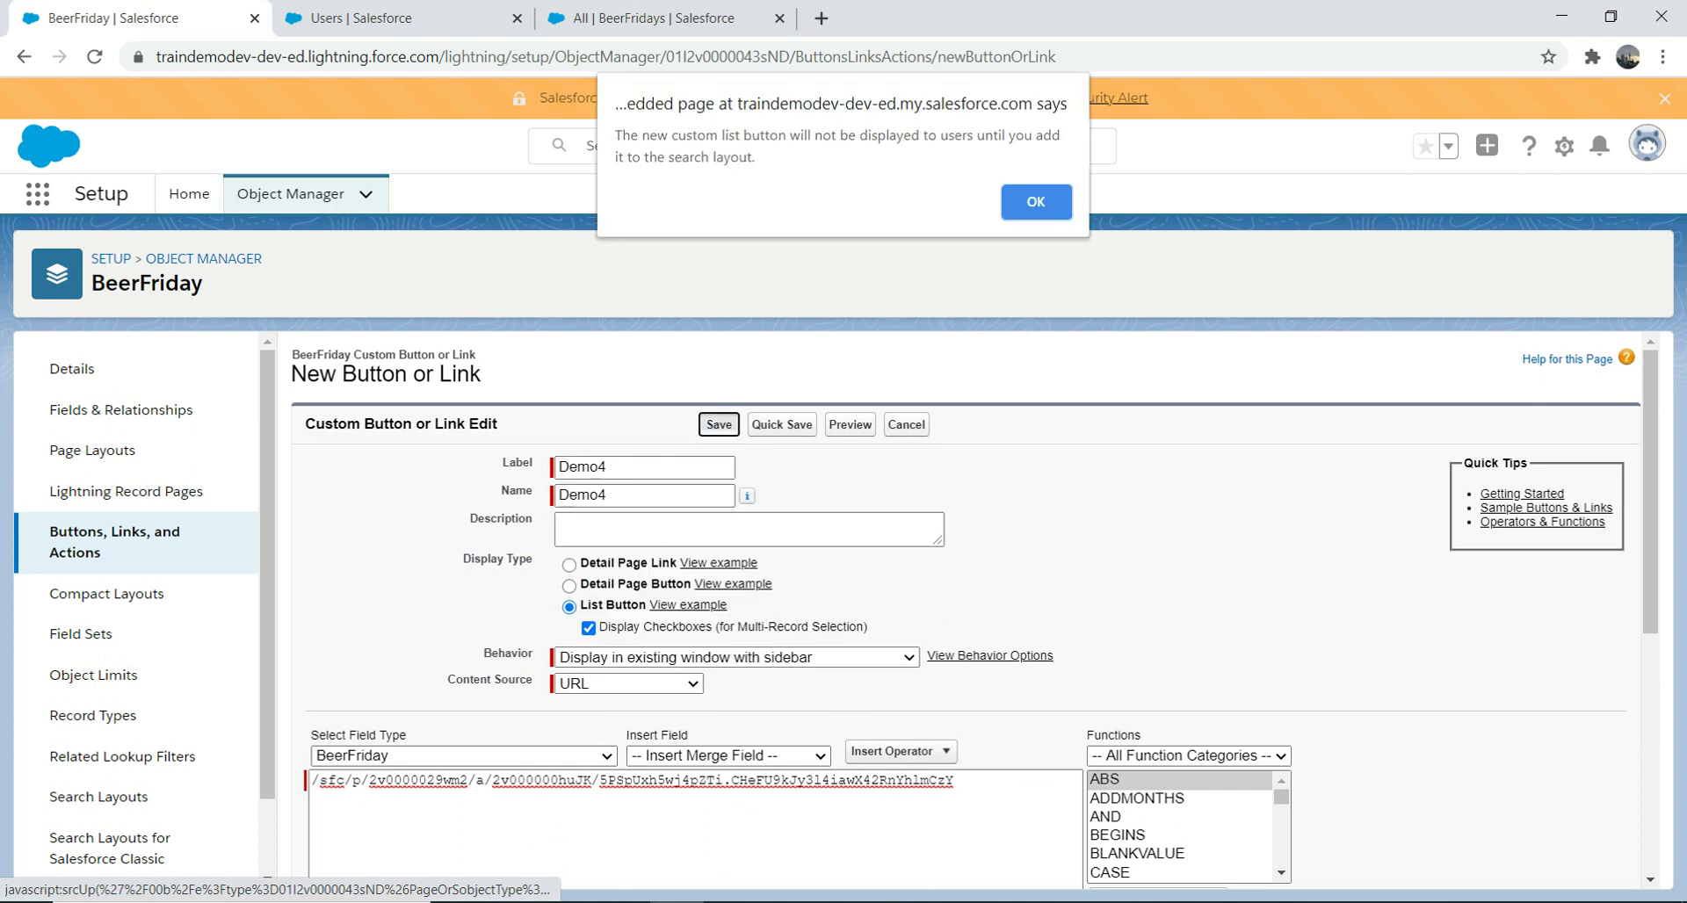
key("Return")
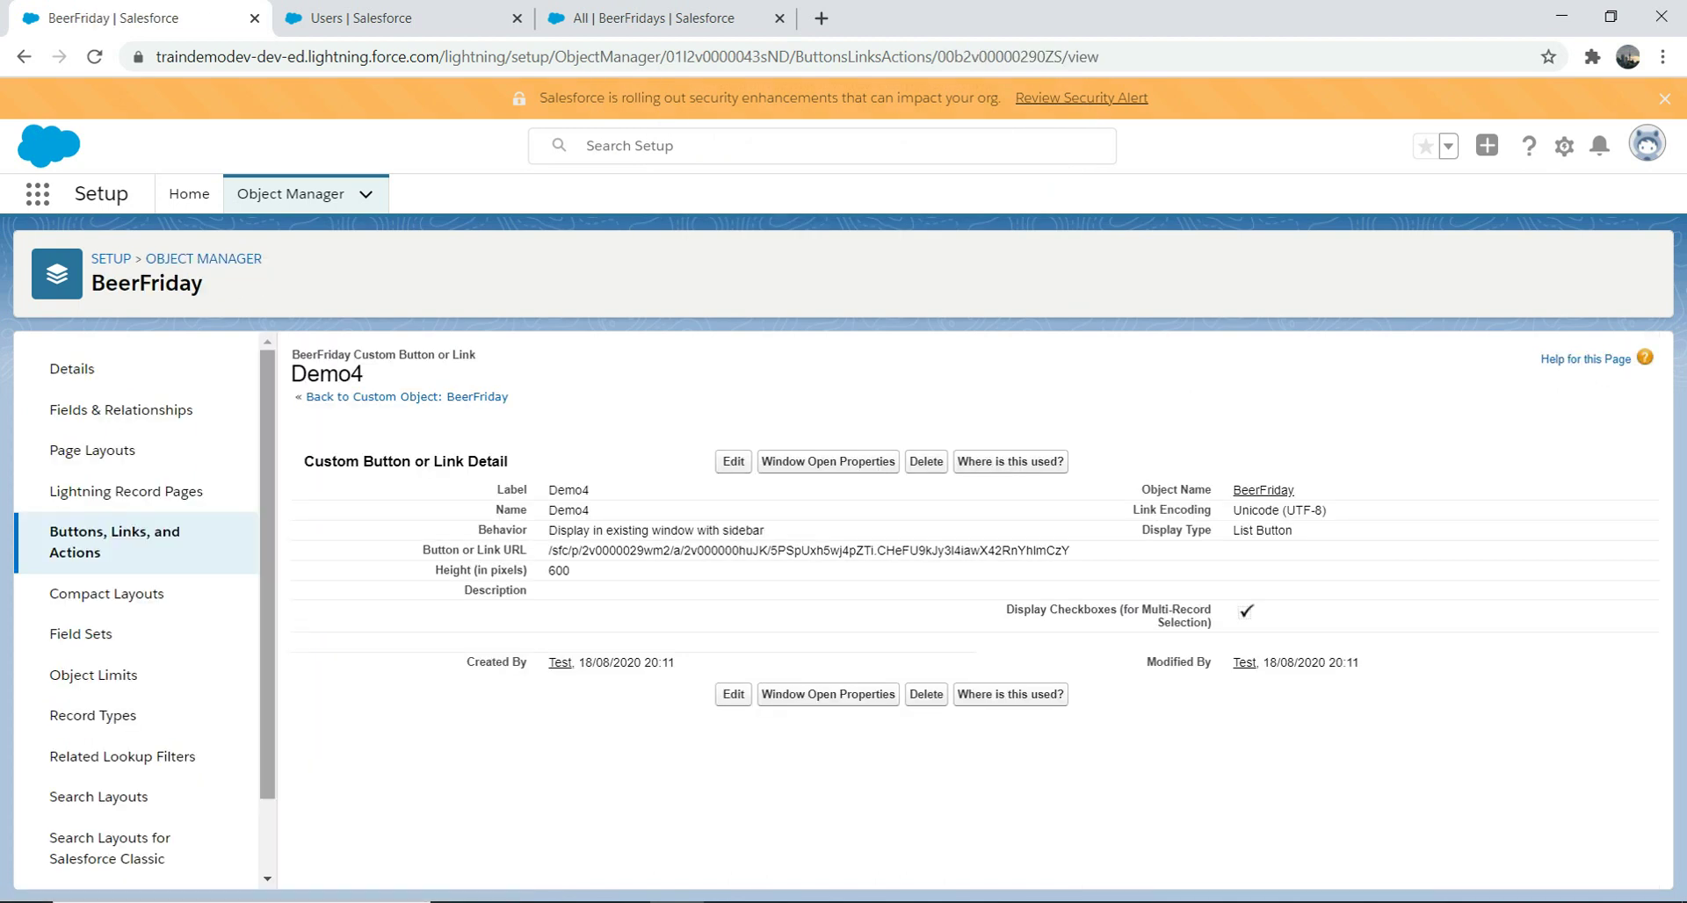
scroll(132, 615, "down", 1)
left_click(110, 759)
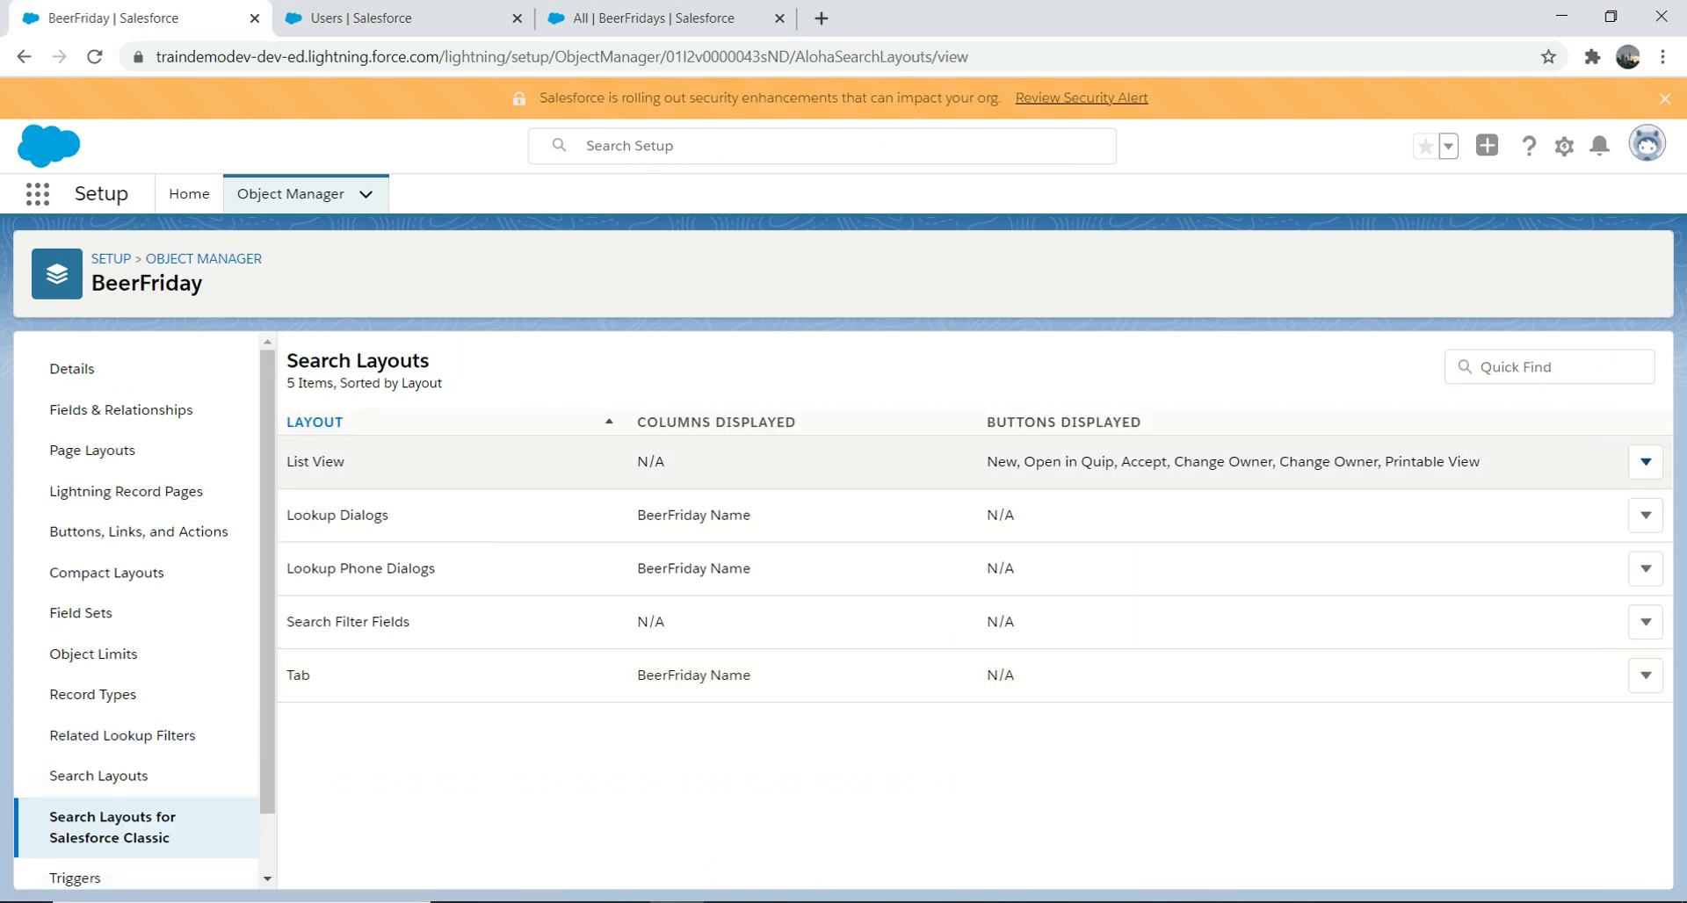
- Move Demo4 into the List View search layout's Selected Buttons and save the layout
left_click(1645, 463)
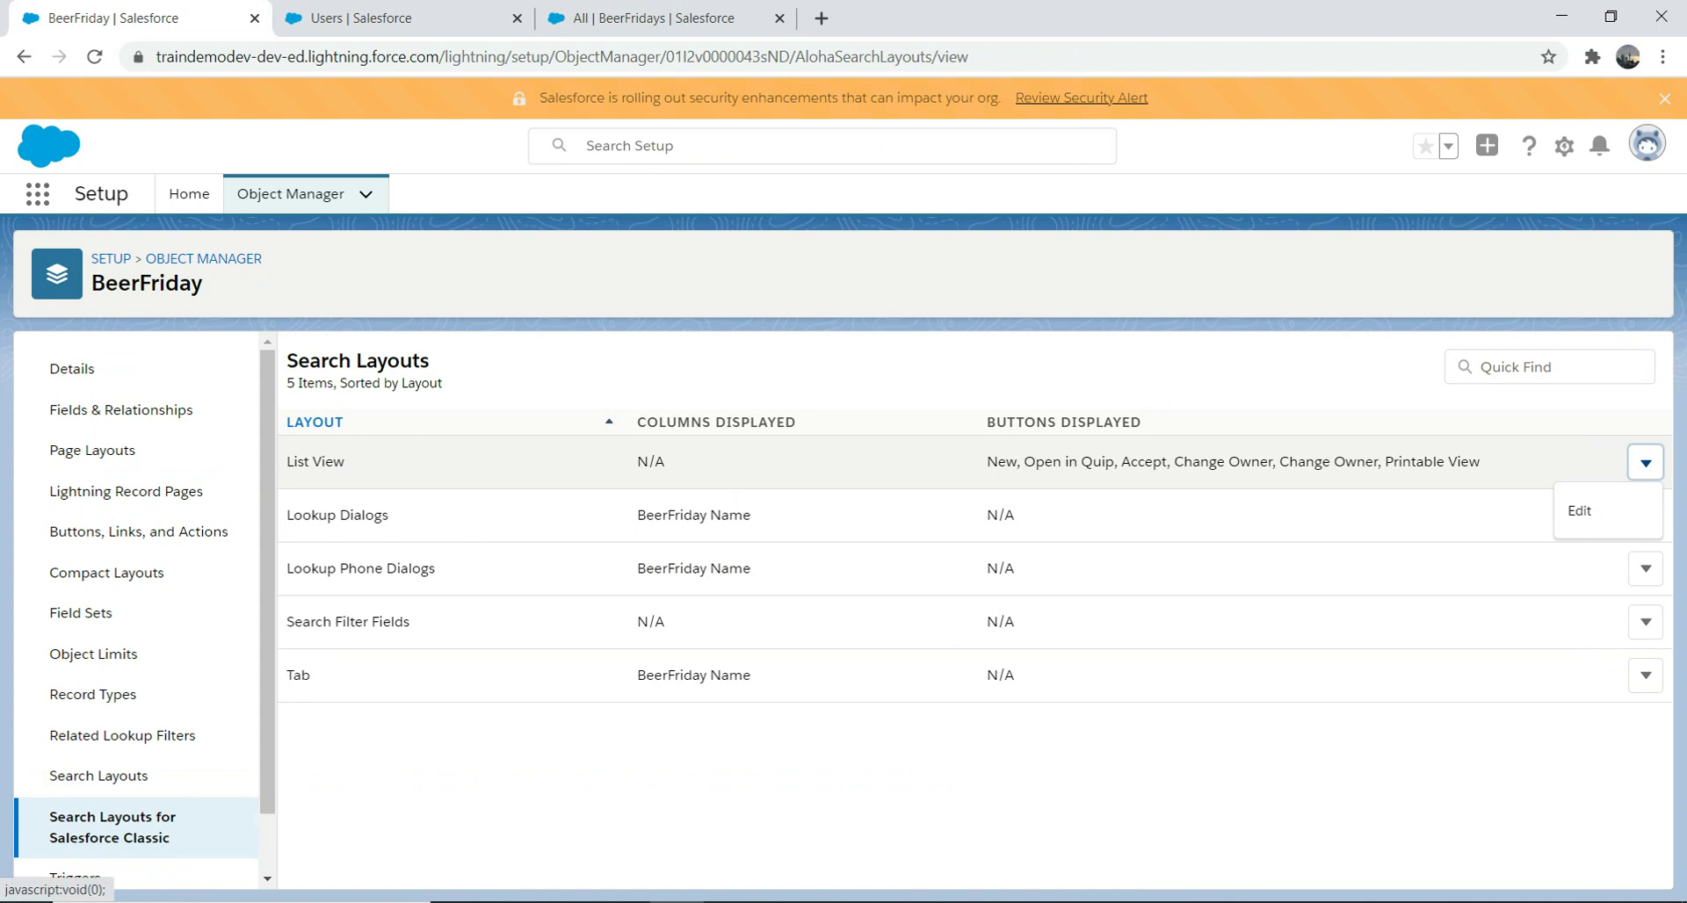
left_click(1579, 511)
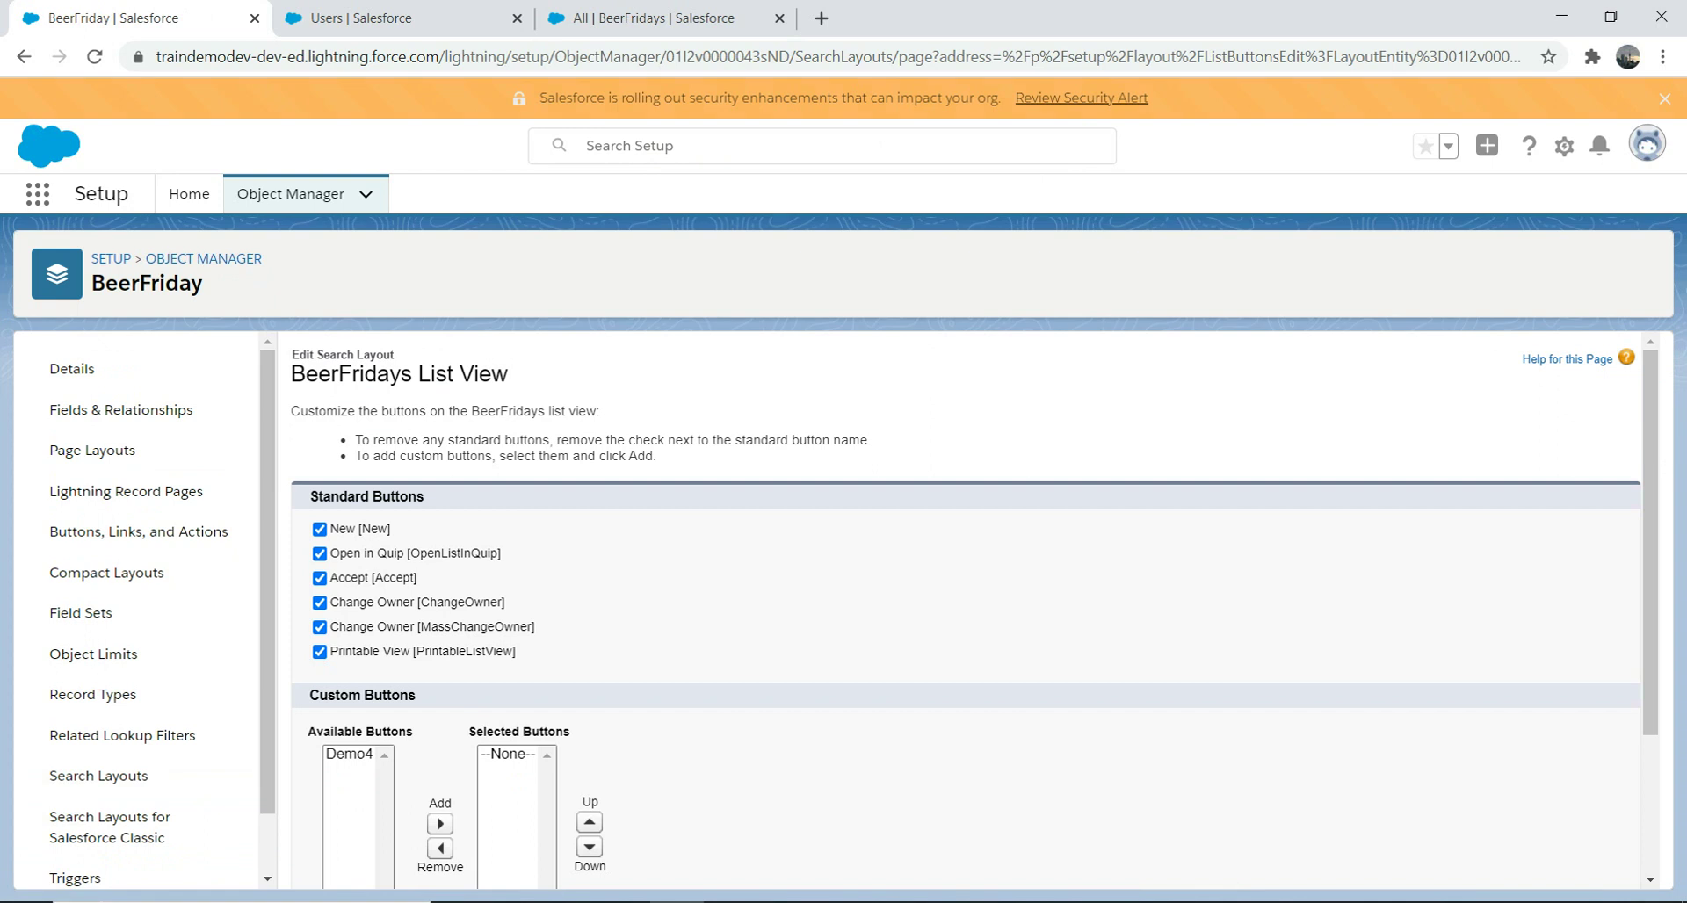
scroll(966, 615, "down", 2)
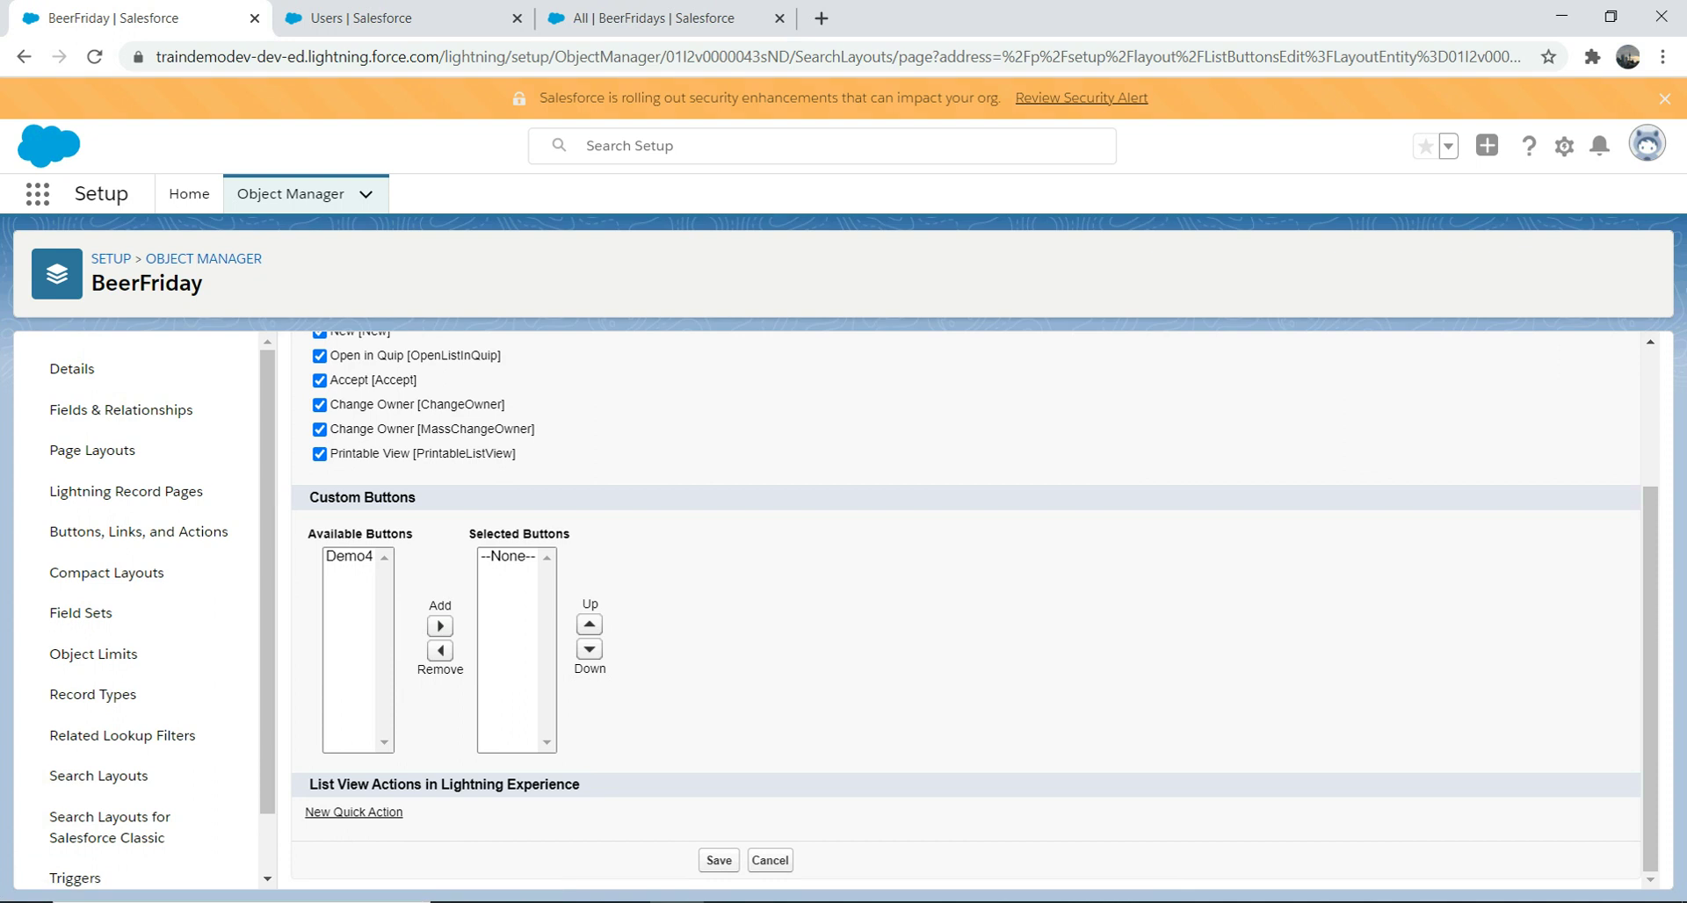
left_click(348, 556)
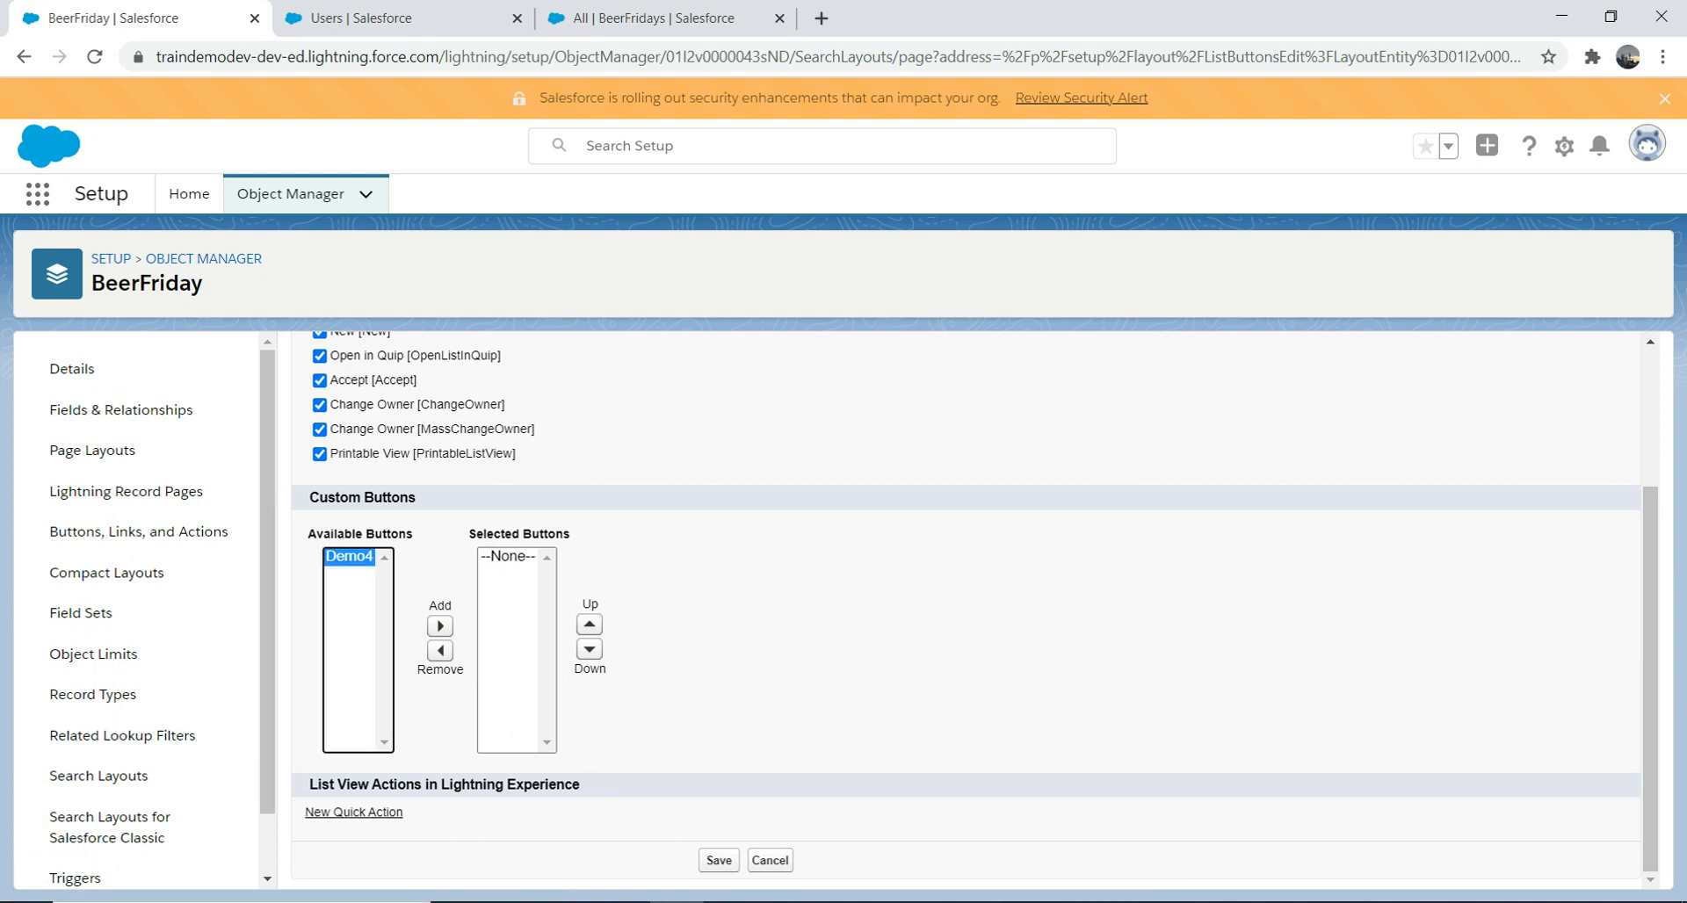
left_click(440, 625)
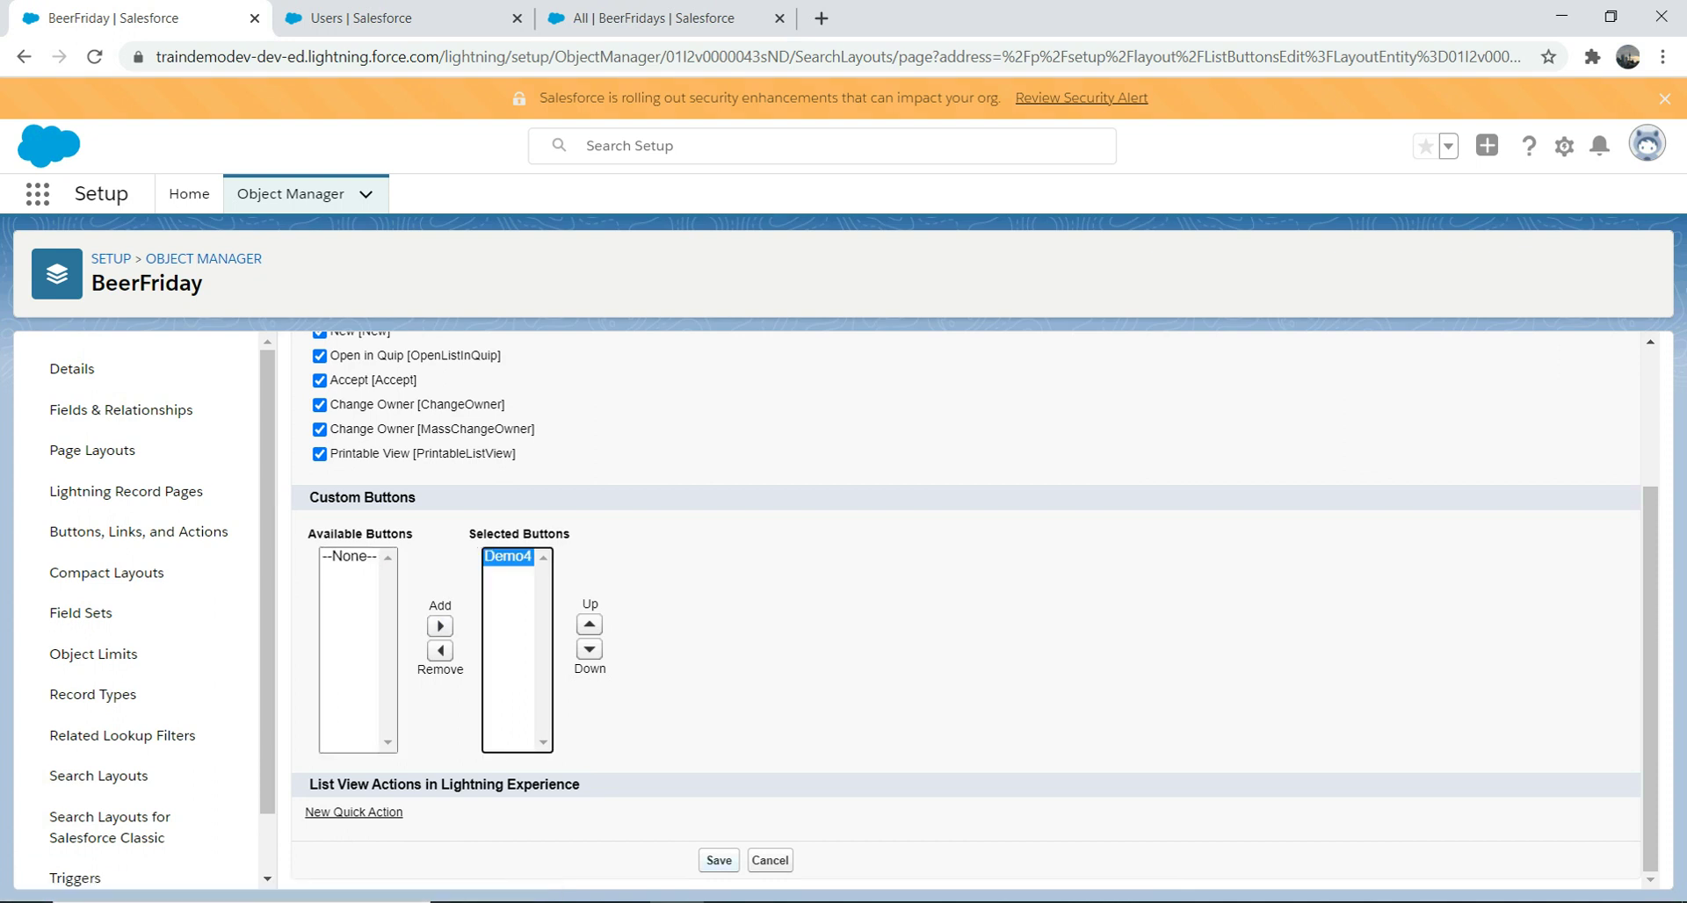
left_click(718, 861)
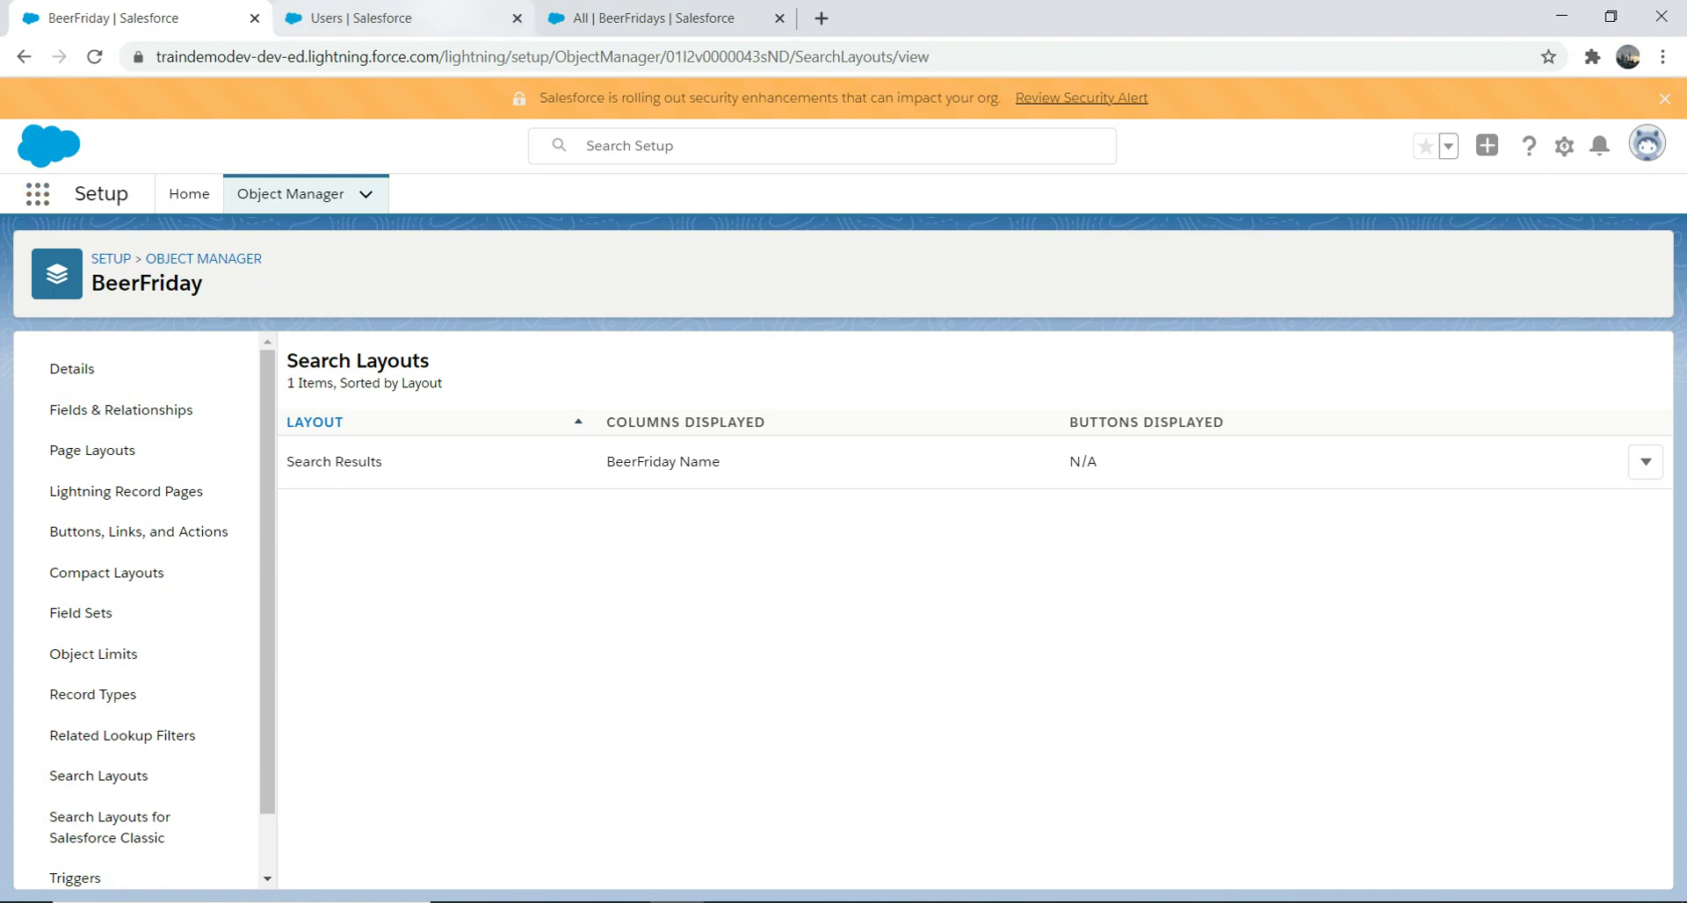
left_click(360, 18)
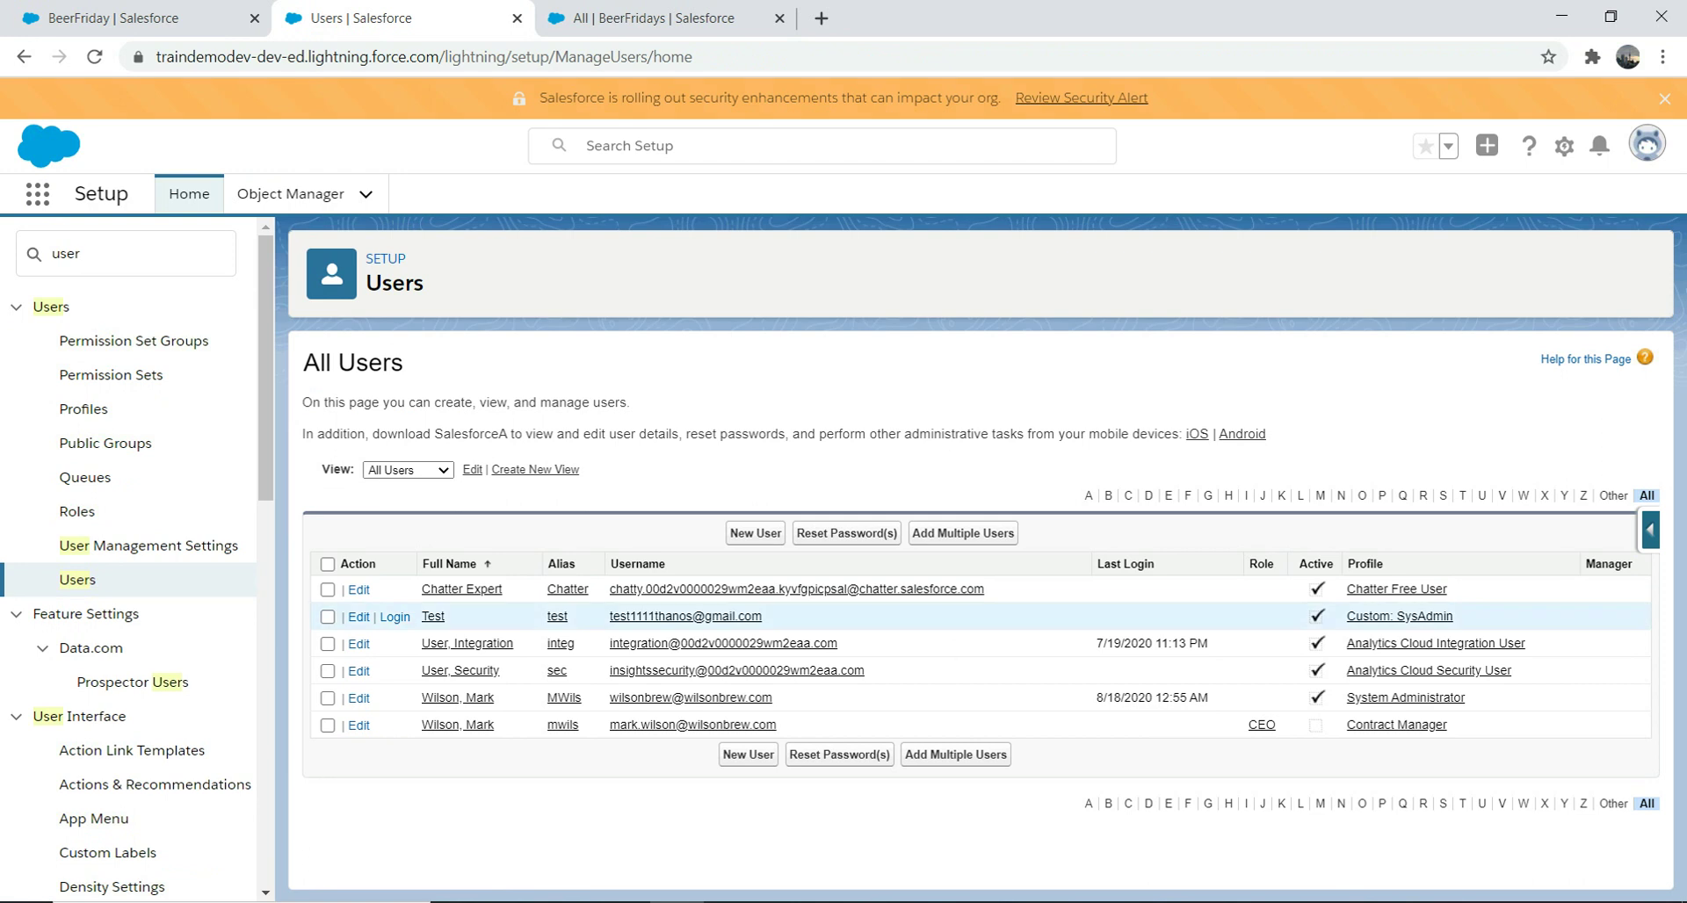
- Log in again as the Test user in a fresh session and switch to the All BeerFridays list view
left_click(395, 617)
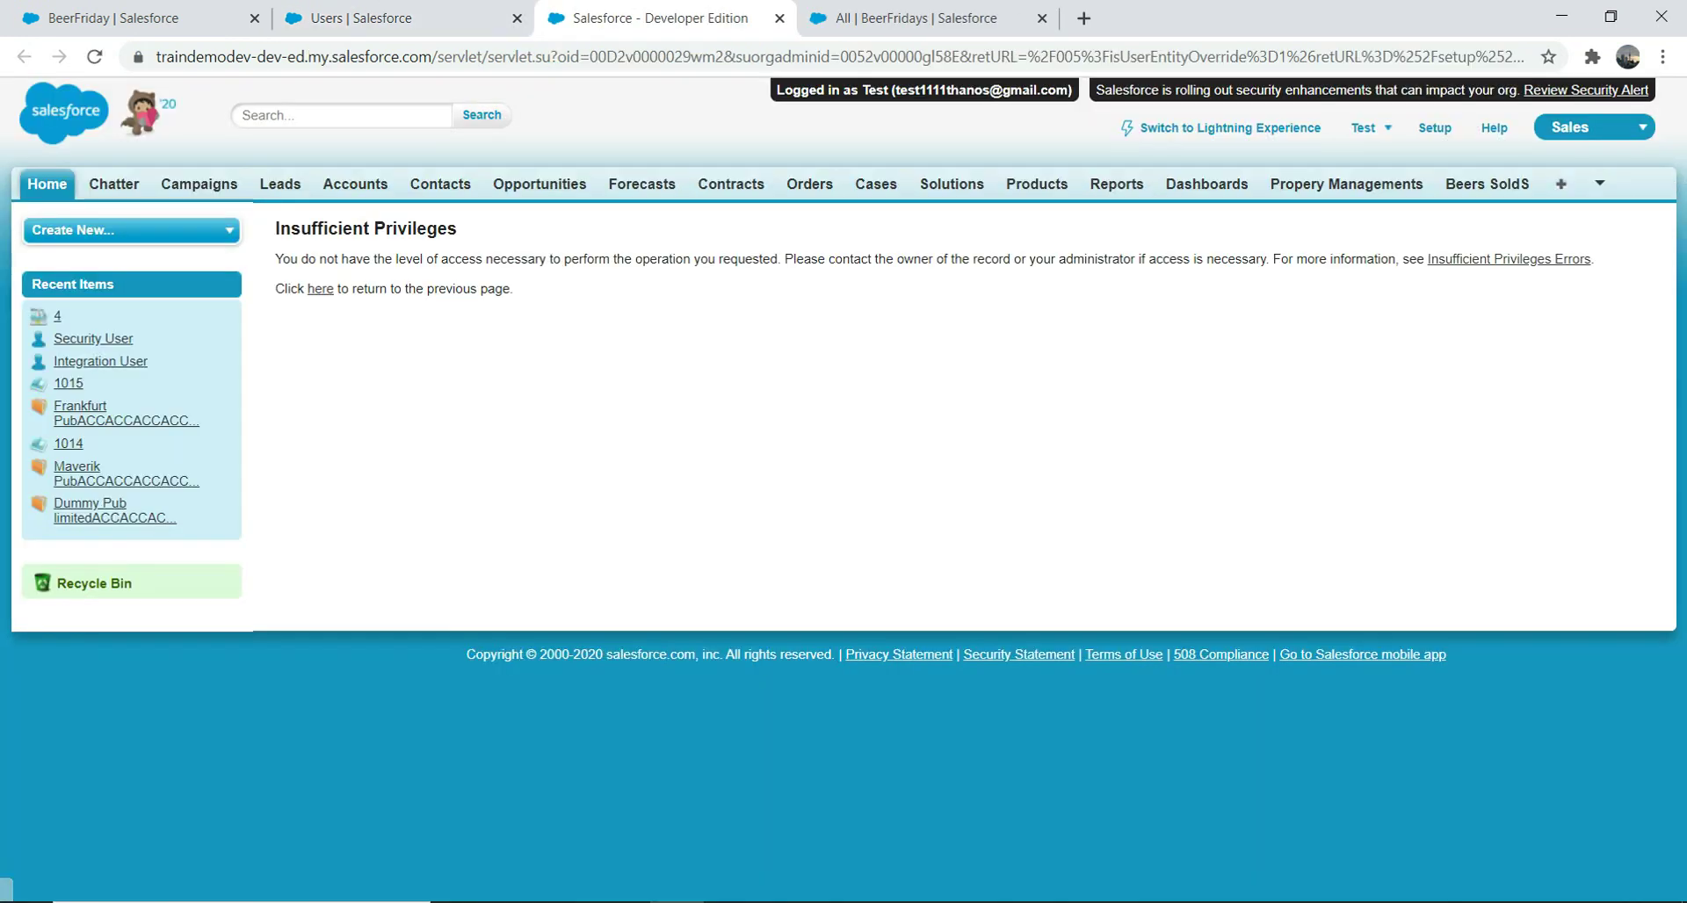
left_click(780, 18)
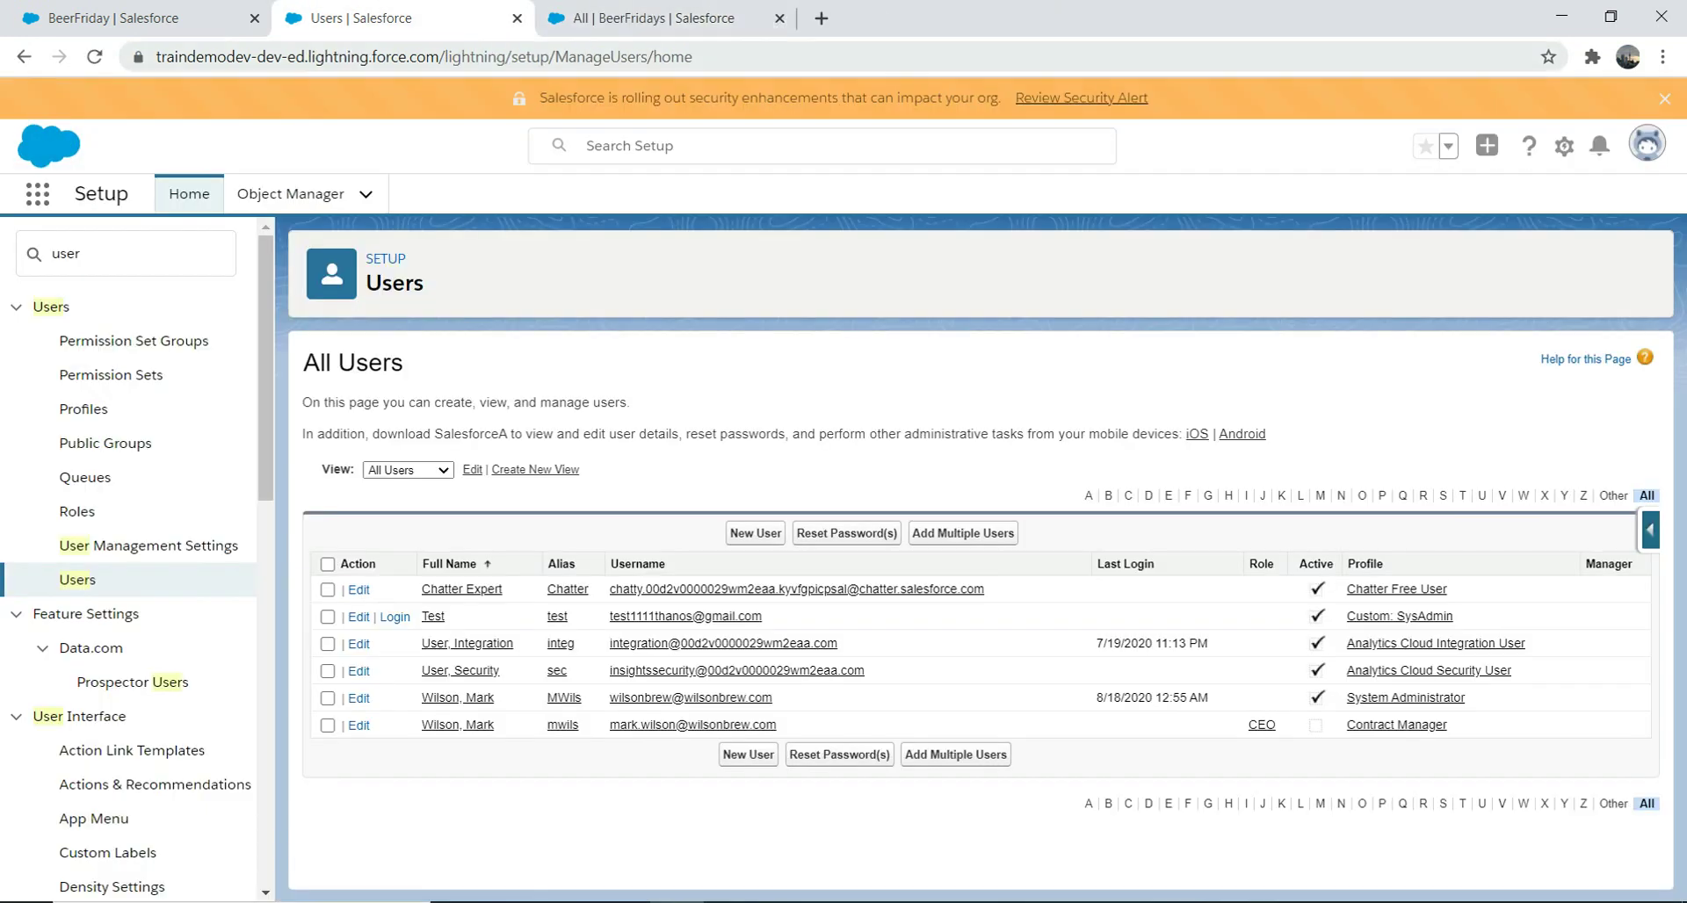
key("ctrl+l")
key("ctrl+Tab")
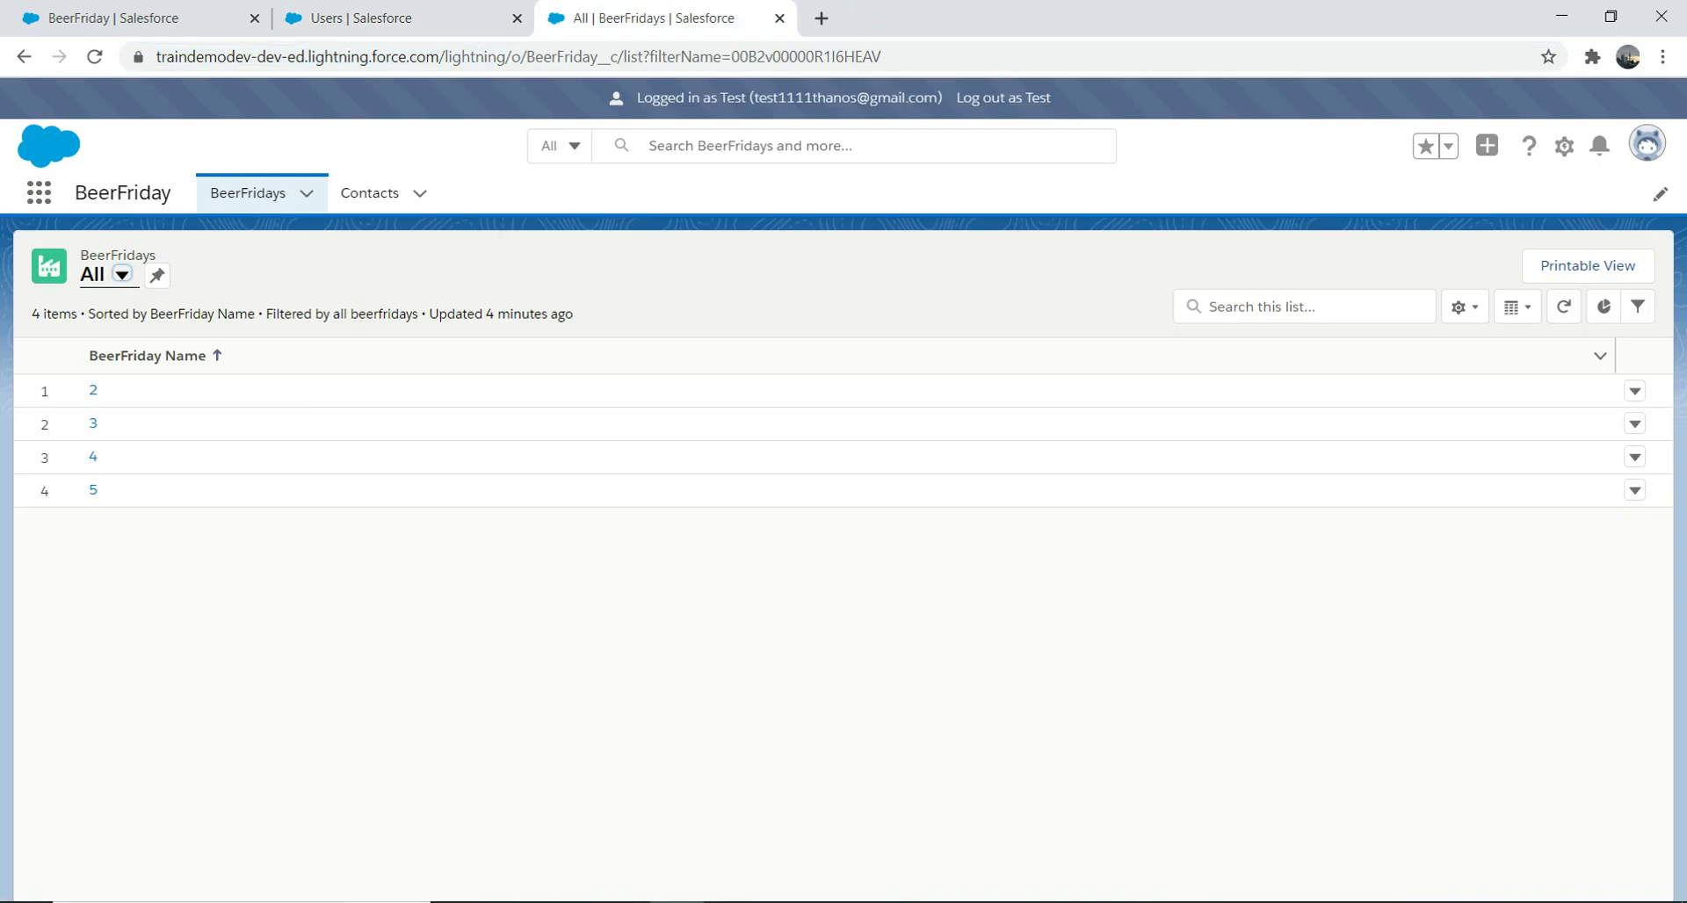
left_click(1004, 98)
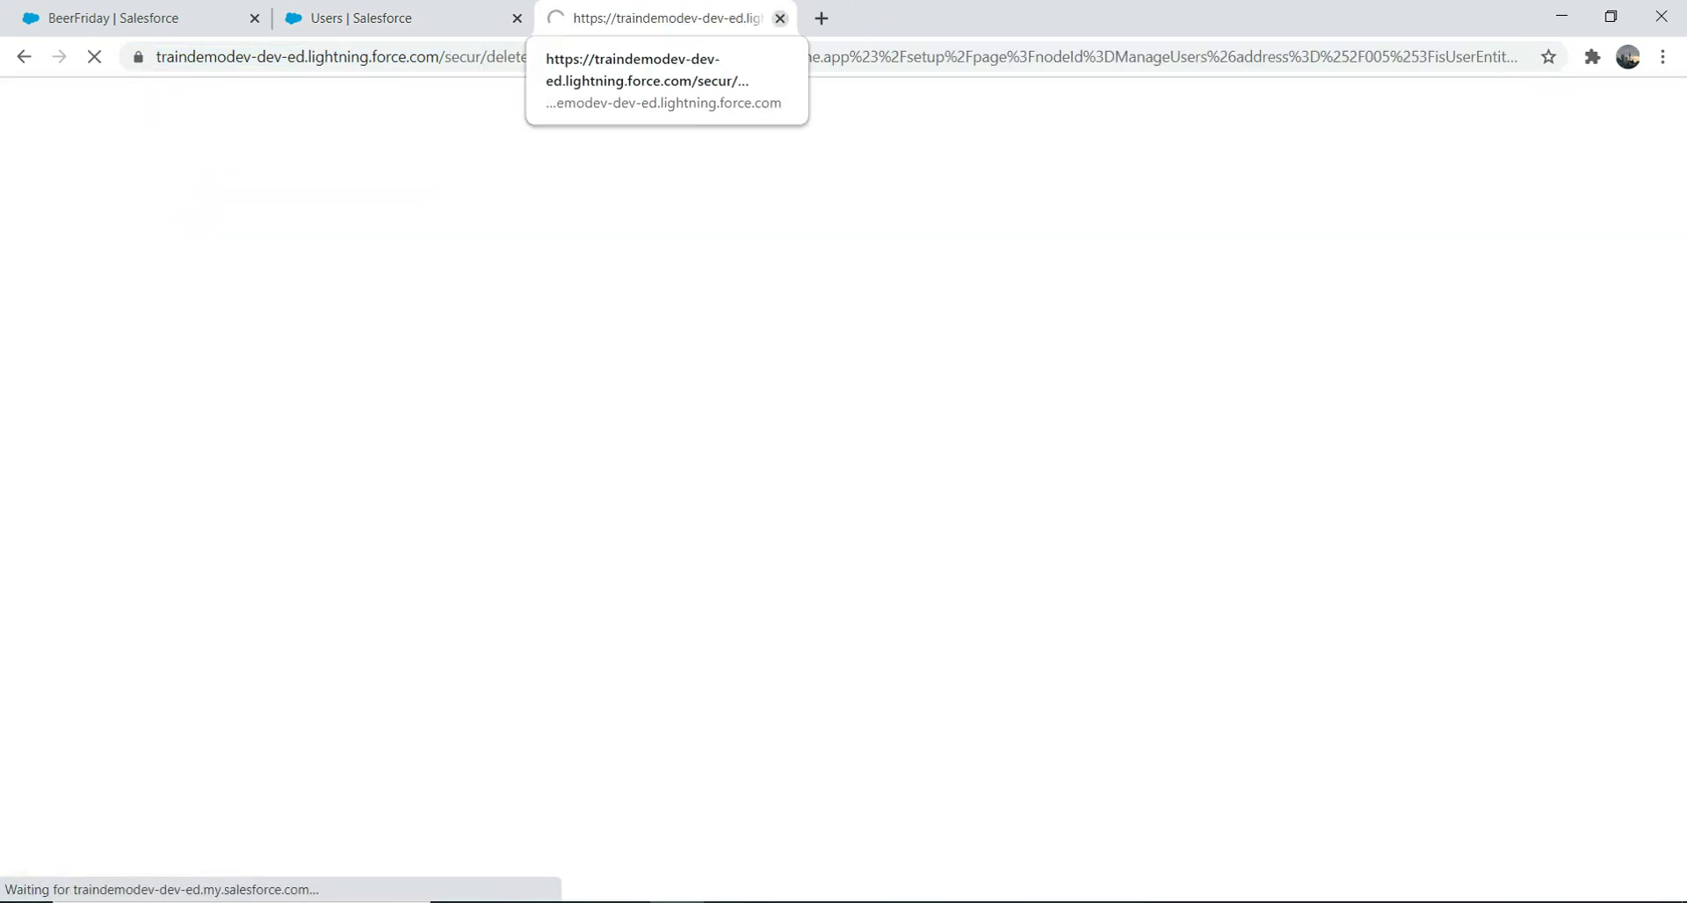
left_click(779, 18)
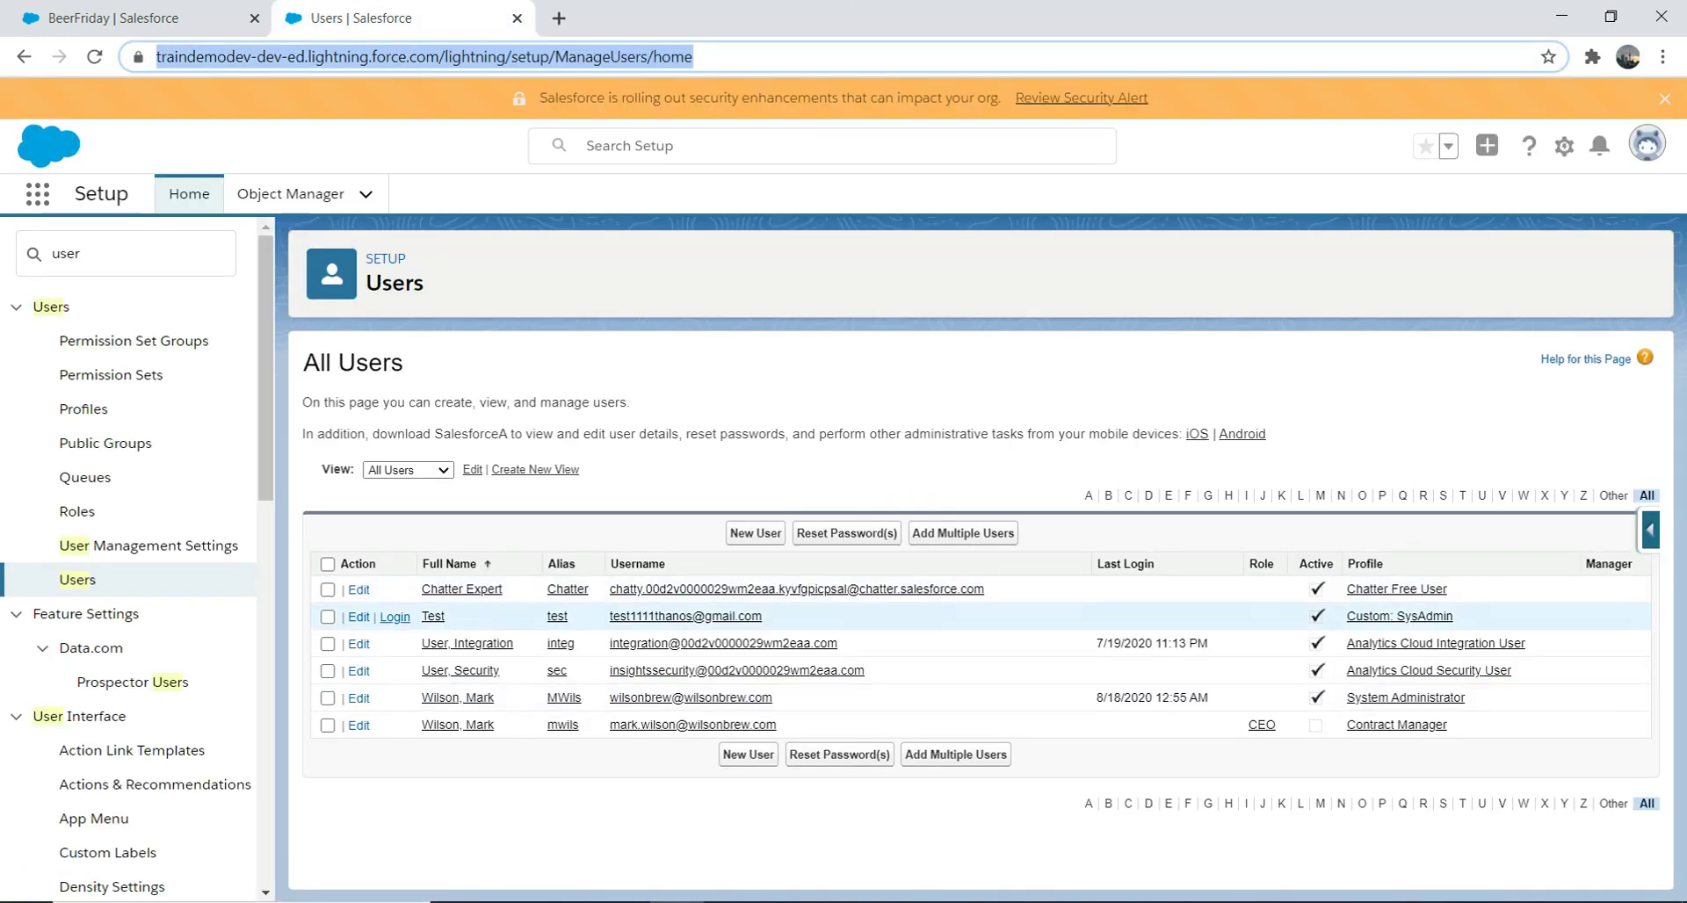
left_click(395, 617)
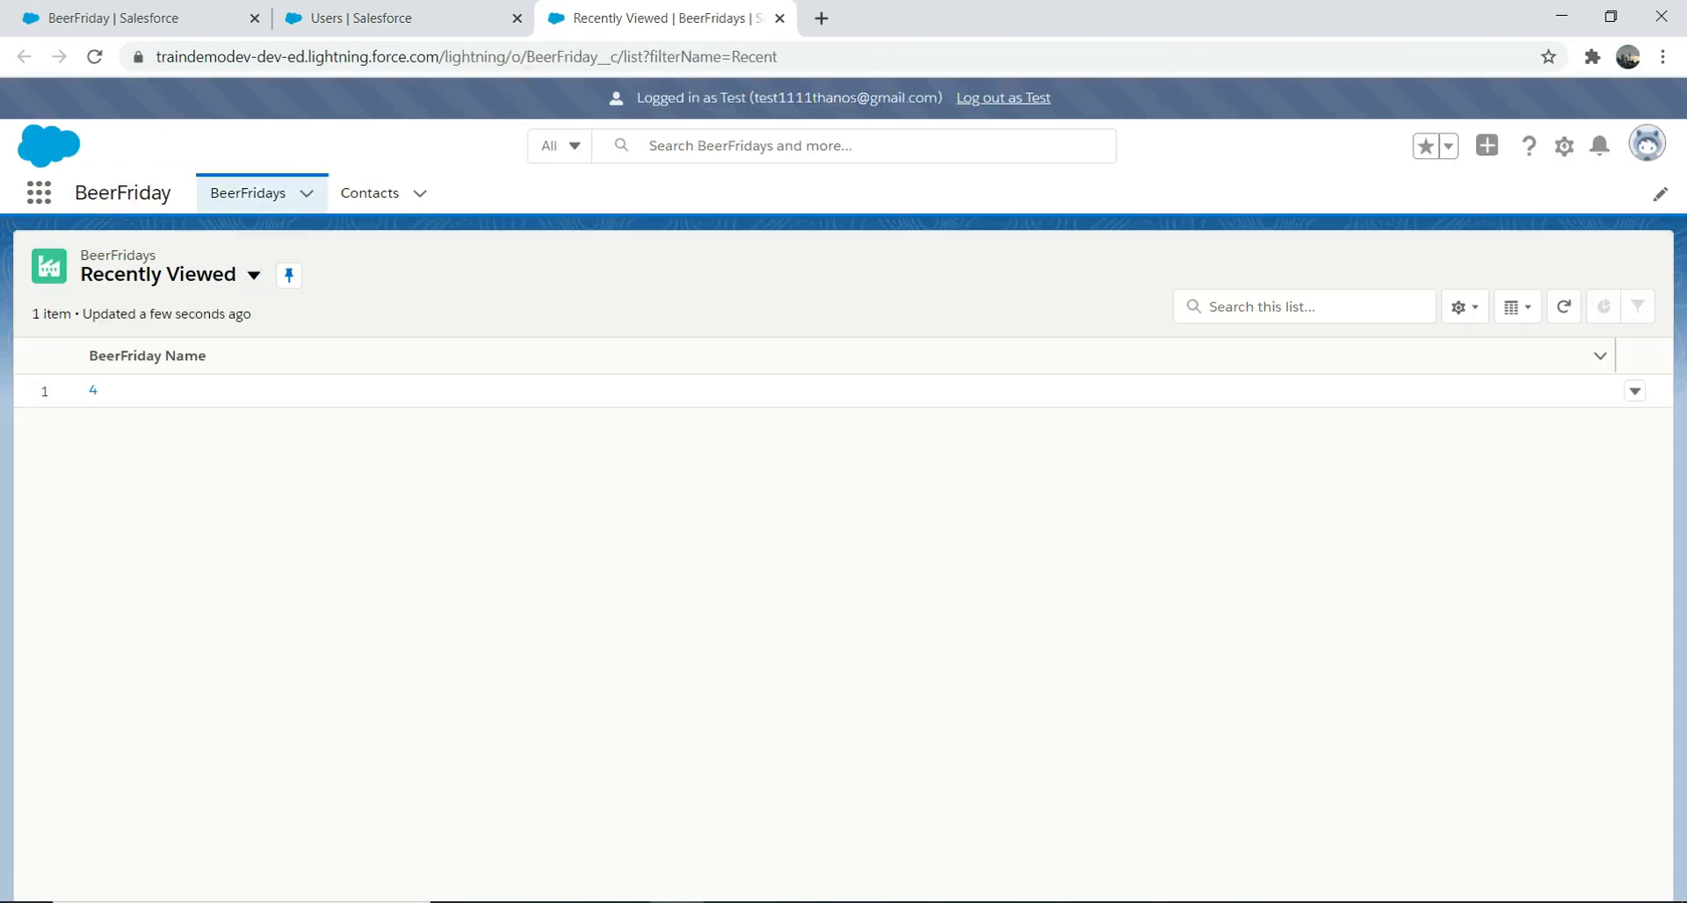
left_click(253, 275)
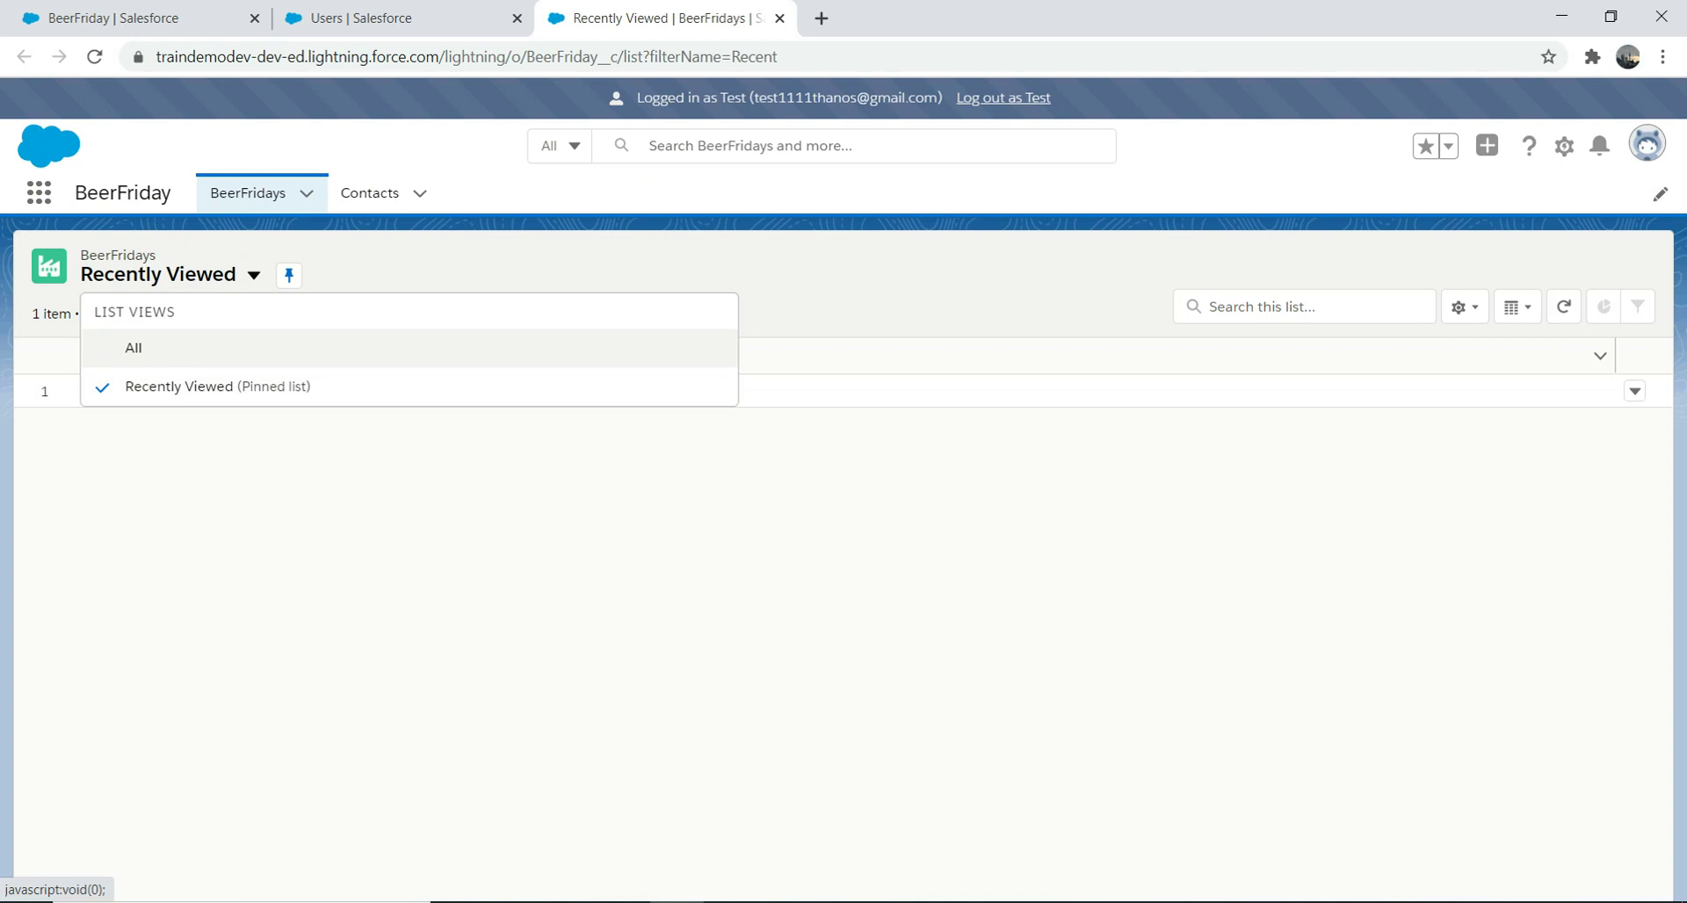
left_click(132, 347)
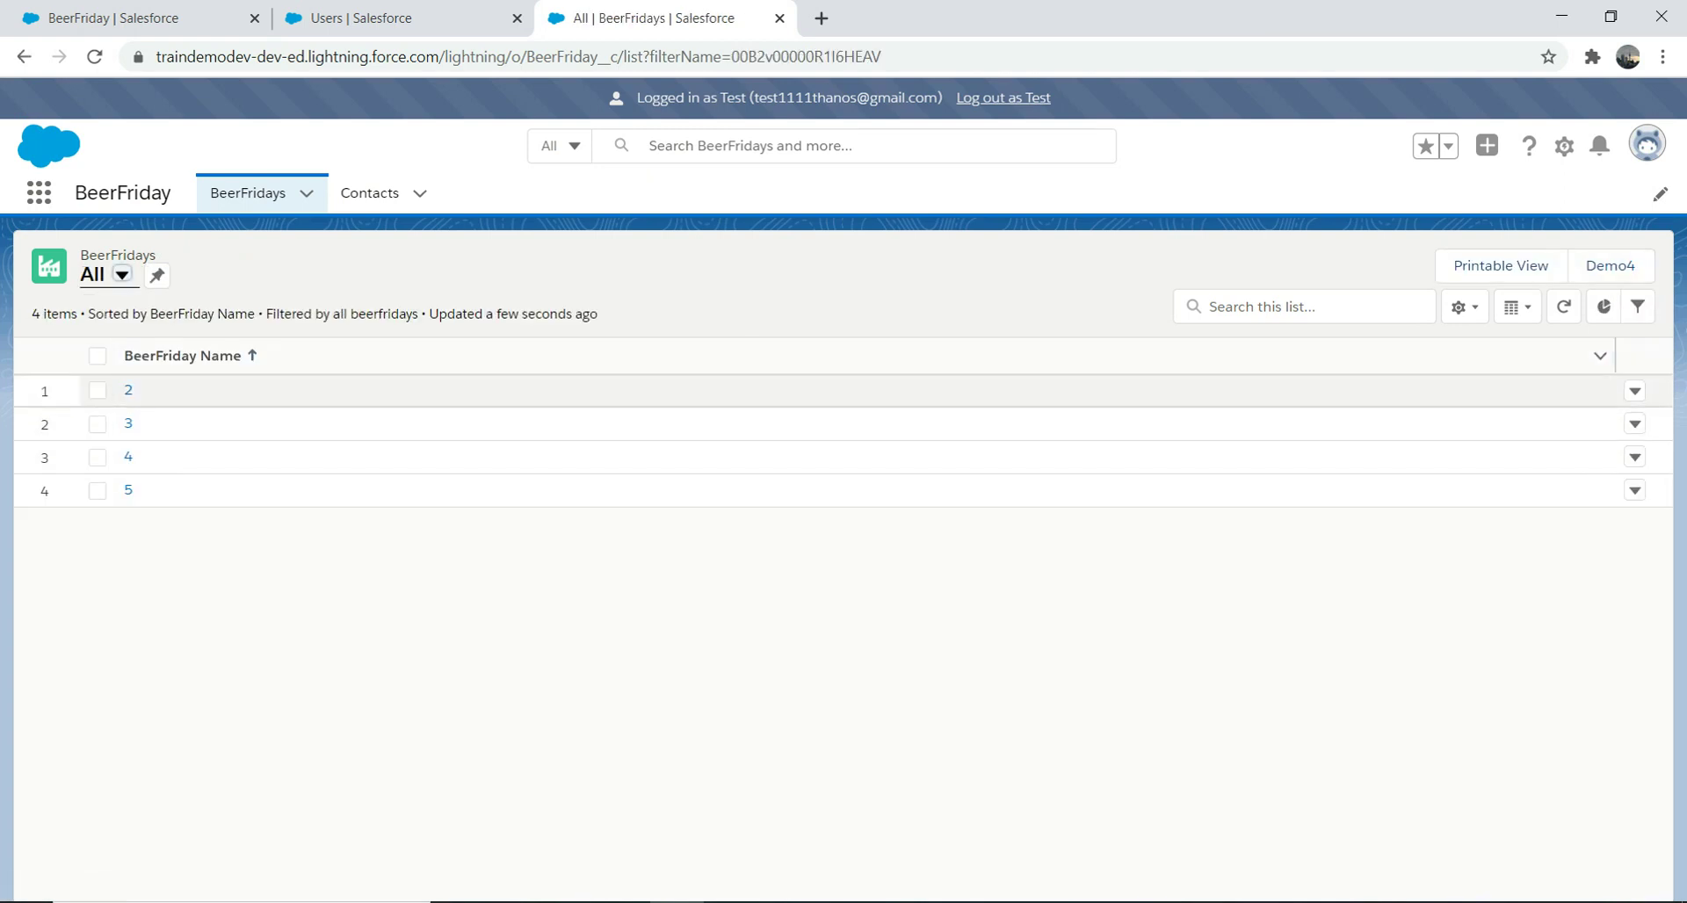
left_click(97, 355)
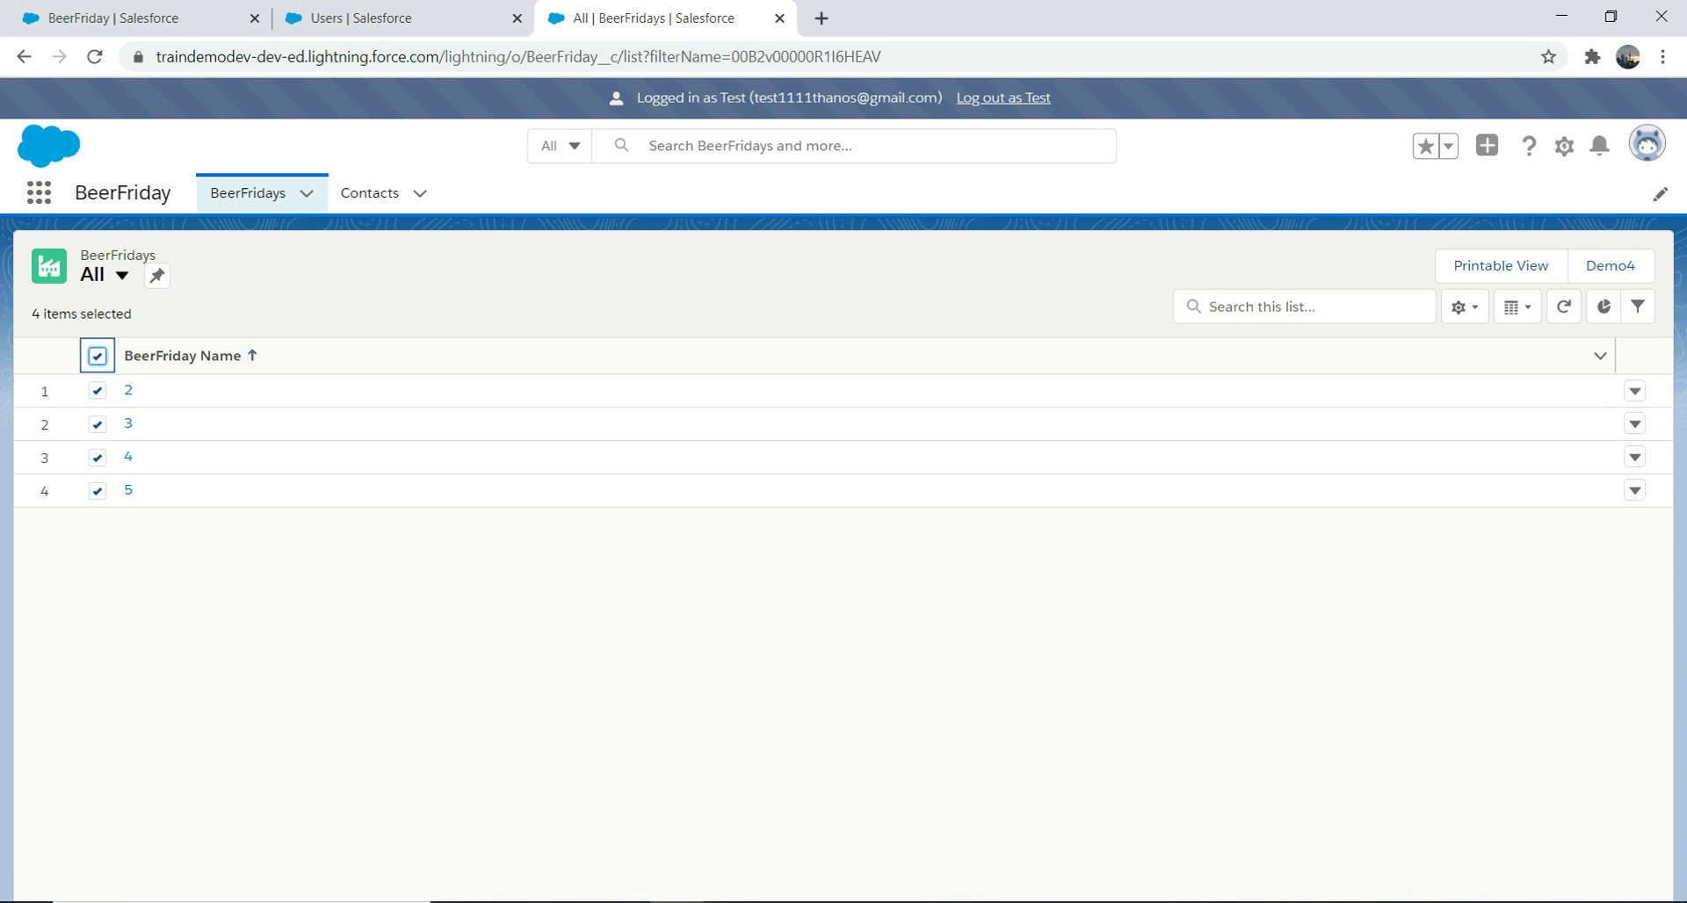
left_click(1609, 265)
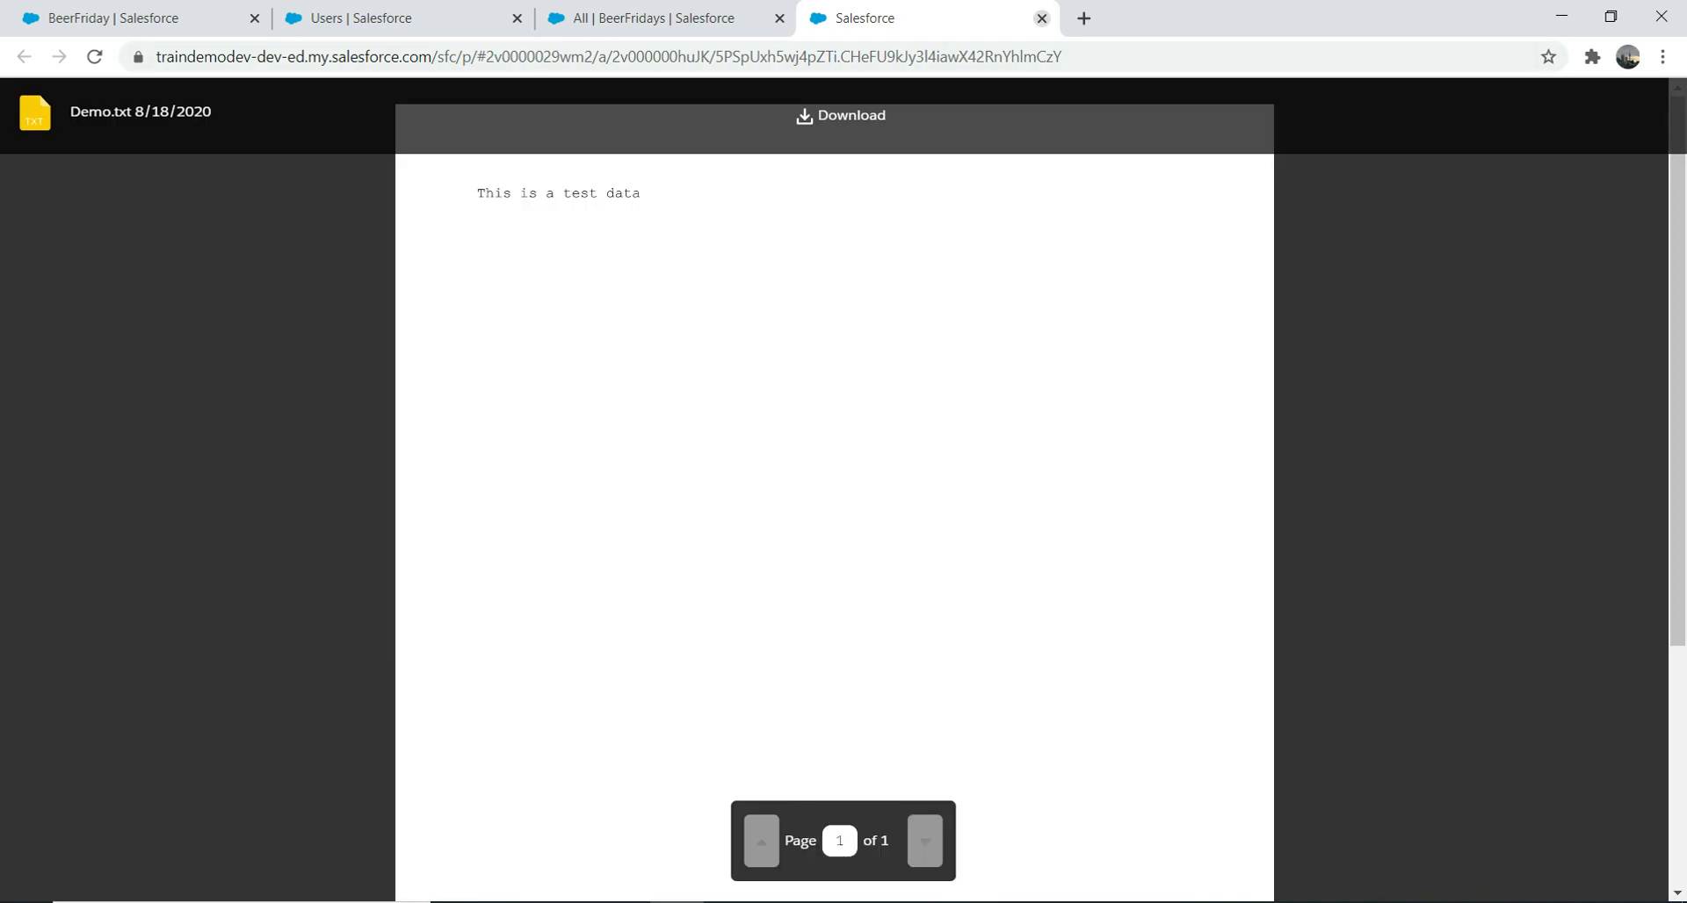
left_click(1042, 17)
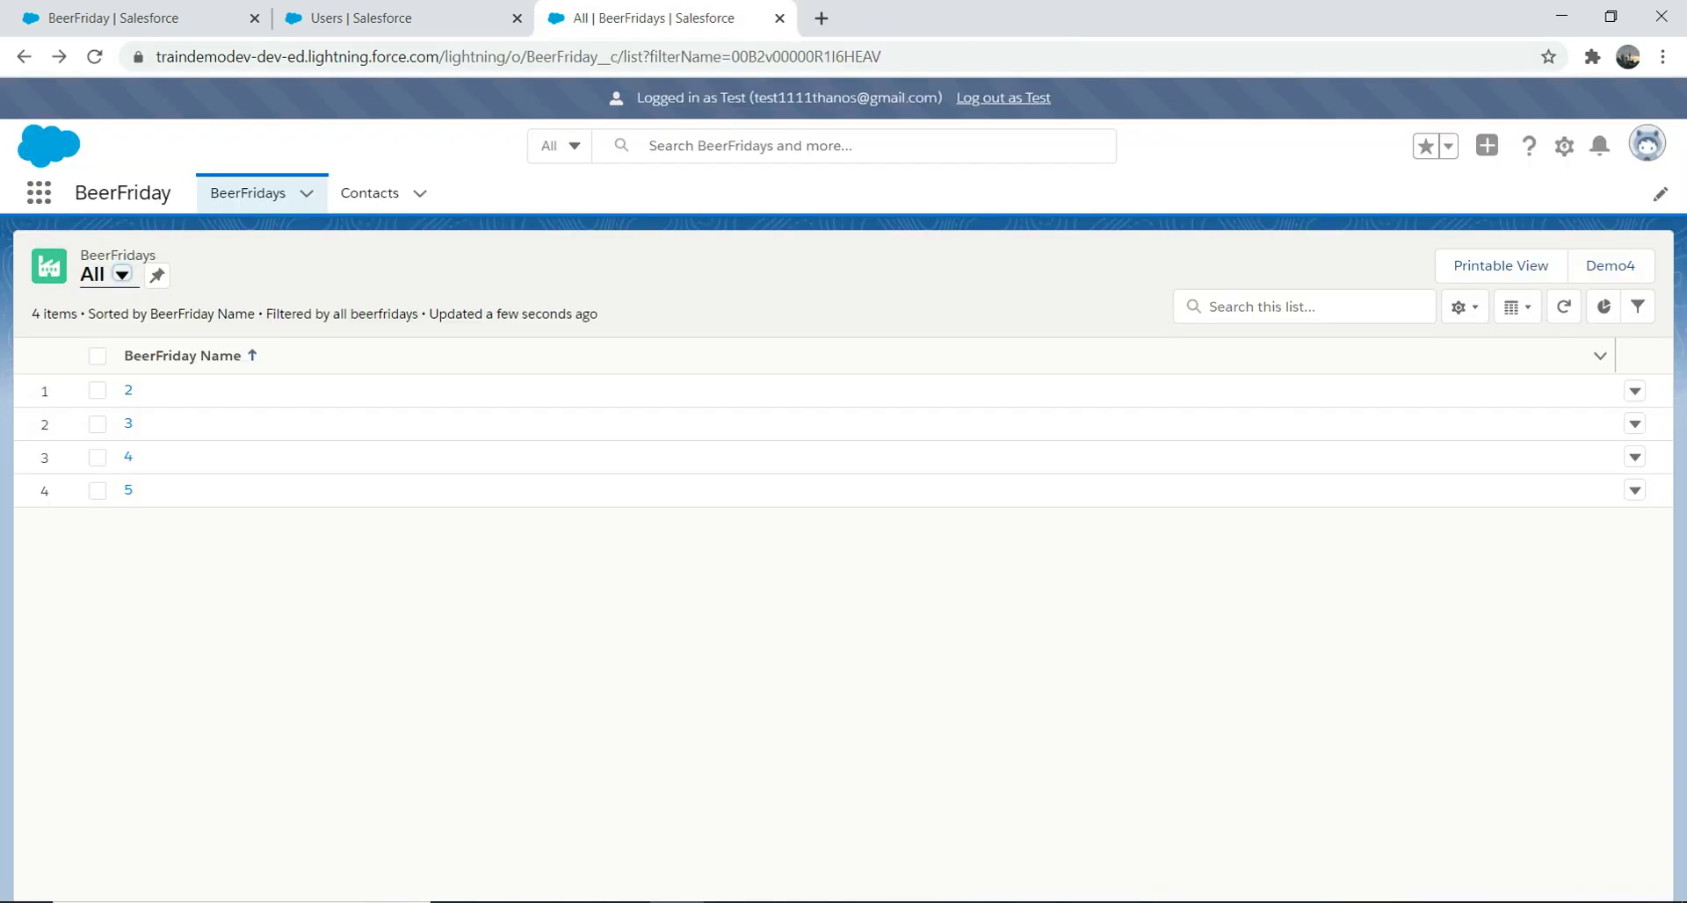